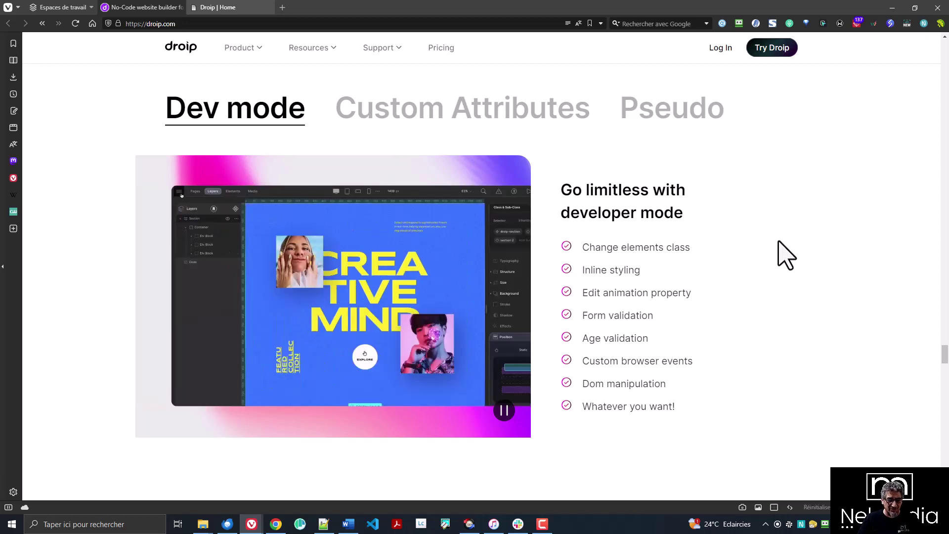
Step: Examine the Dev mode, Custom Attributes, Pseudo and "Accessible to everyone" sections of the Droip home page
scroll(805, 223, down, 1)
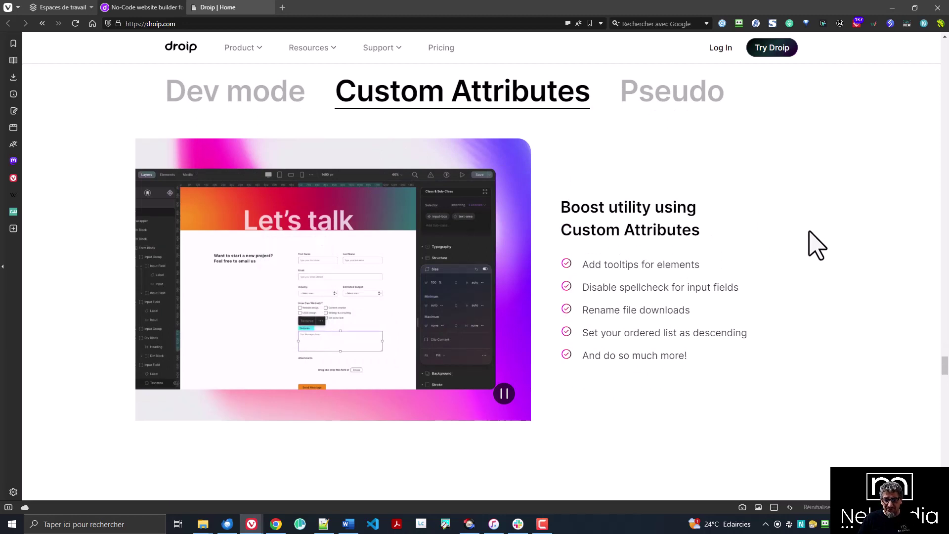
scroll(785, 233, down, 1)
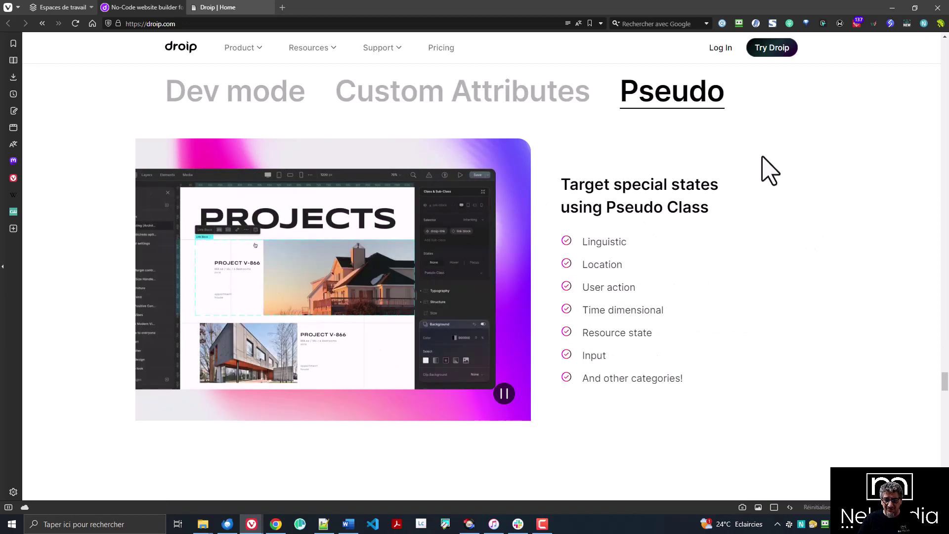
scroll(788, 276, down, 3)
scroll(868, 290, down, 10)
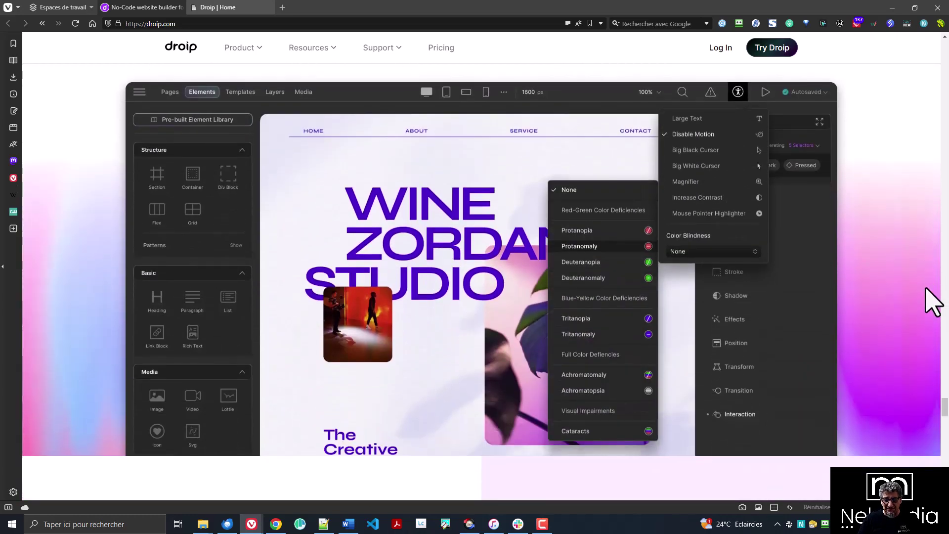
scroll(932, 302, up, 1)
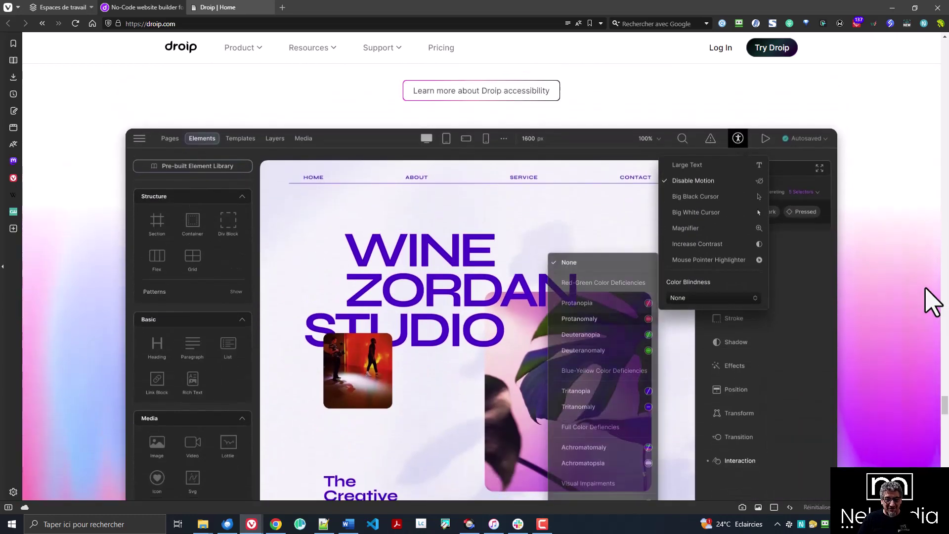
scroll(932, 303, down, 1)
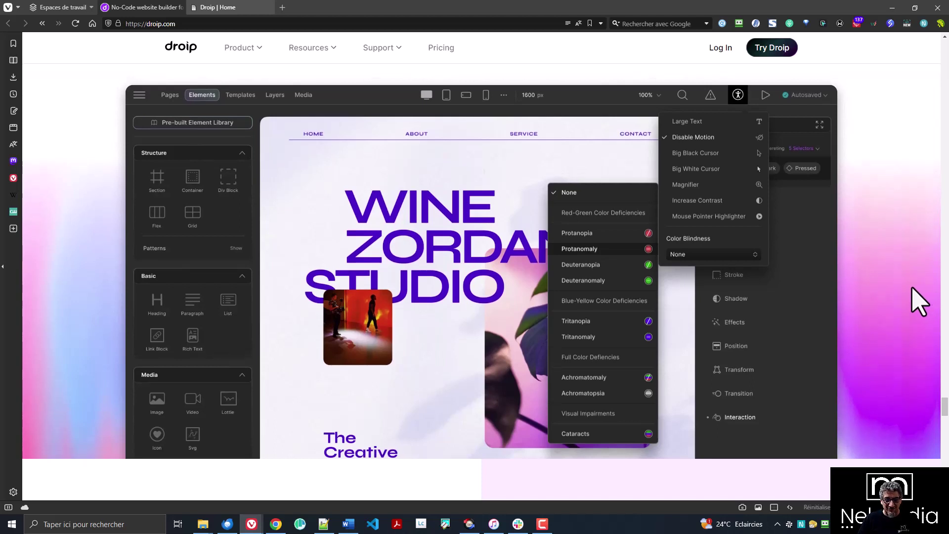
scroll(920, 301, up, 2)
scroll(920, 301, up, 1)
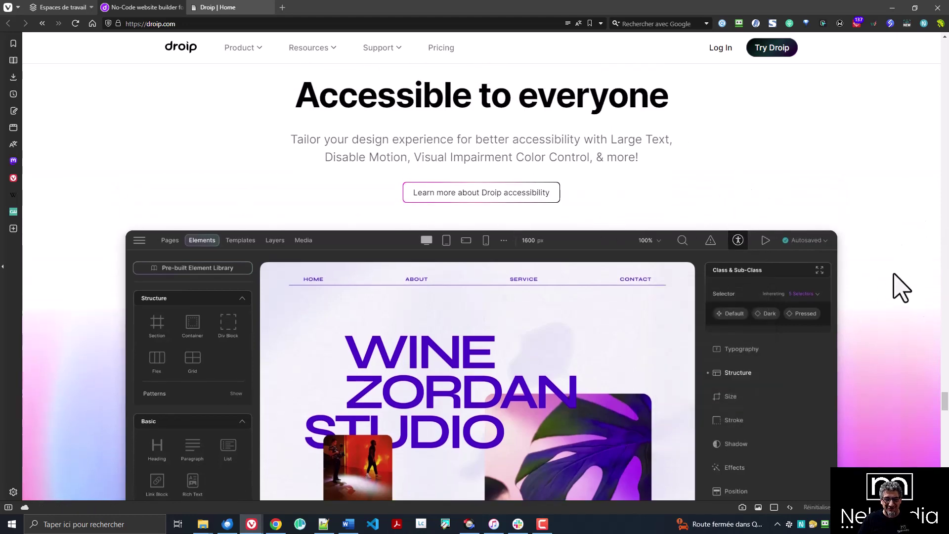
Step: Examine the Seamless migration, Integration, "That's not all!" and "Get started for free" sections down to the home page footer
scroll(903, 287, down, 4)
scroll(932, 279, down, 3)
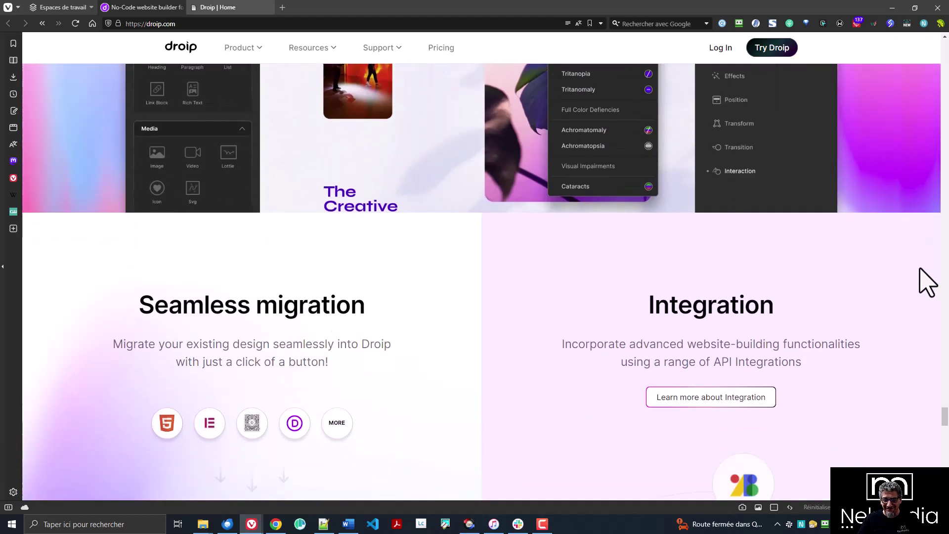
scroll(925, 281, down, 5)
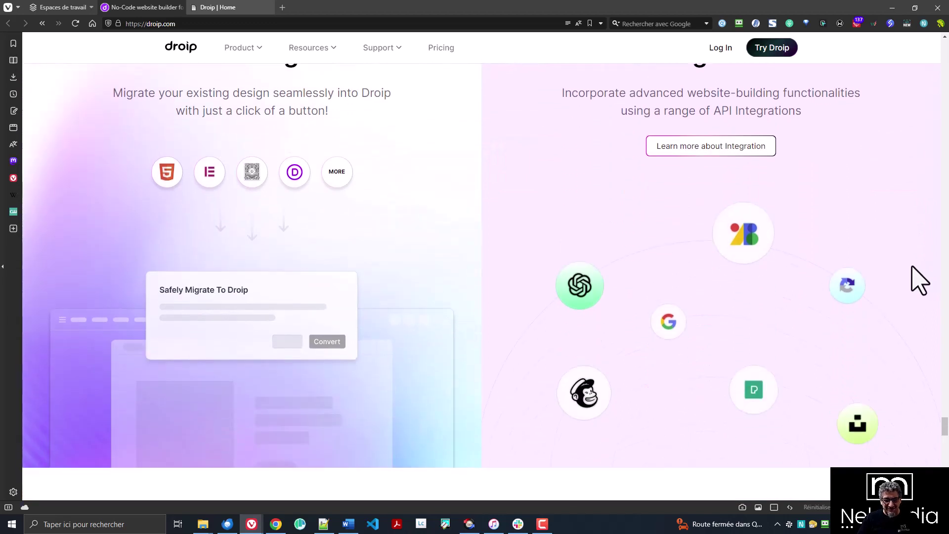
scroll(919, 280, up, 1)
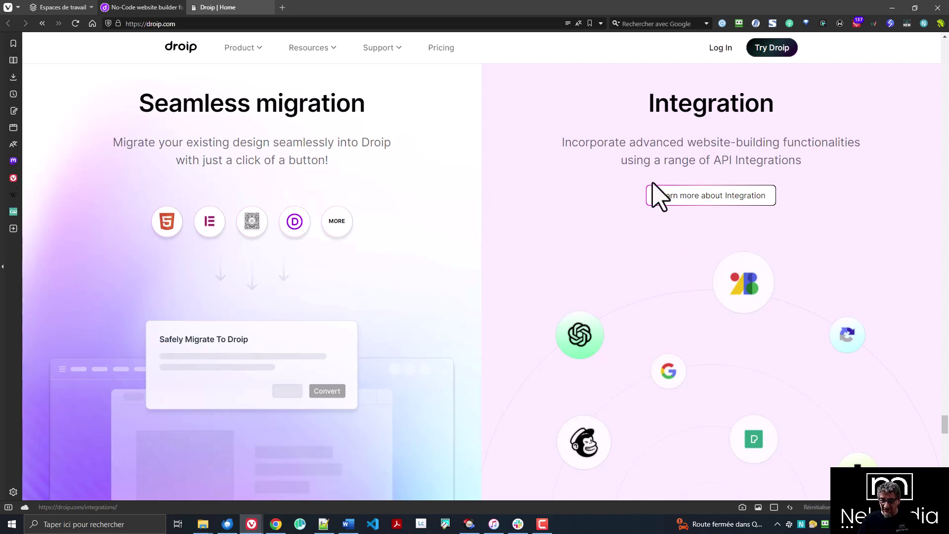
scroll(796, 218, down, 2)
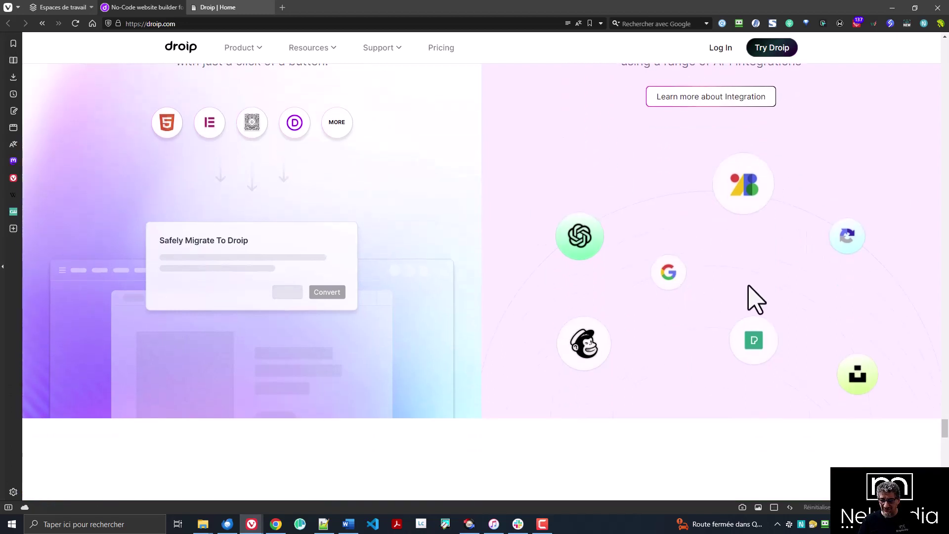
scroll(919, 236, down, 9)
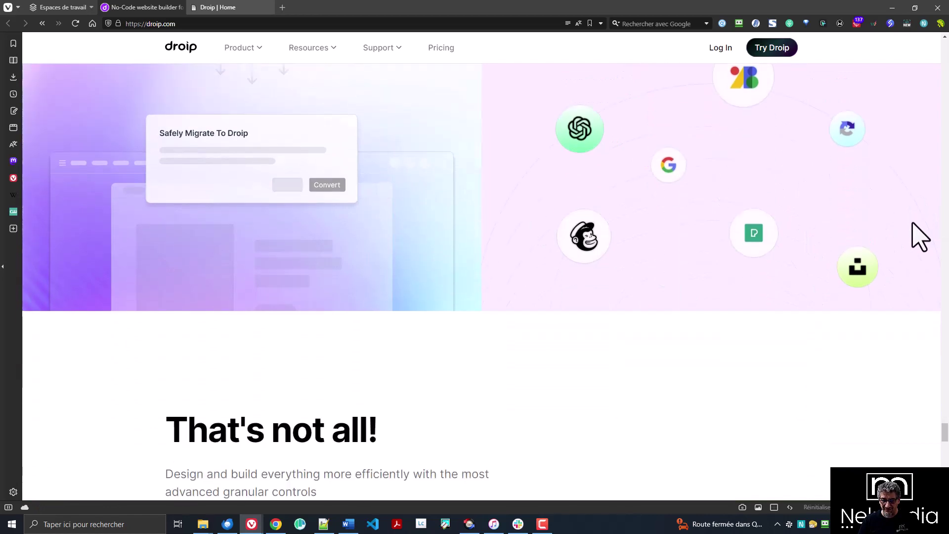
scroll(901, 247, down, 2)
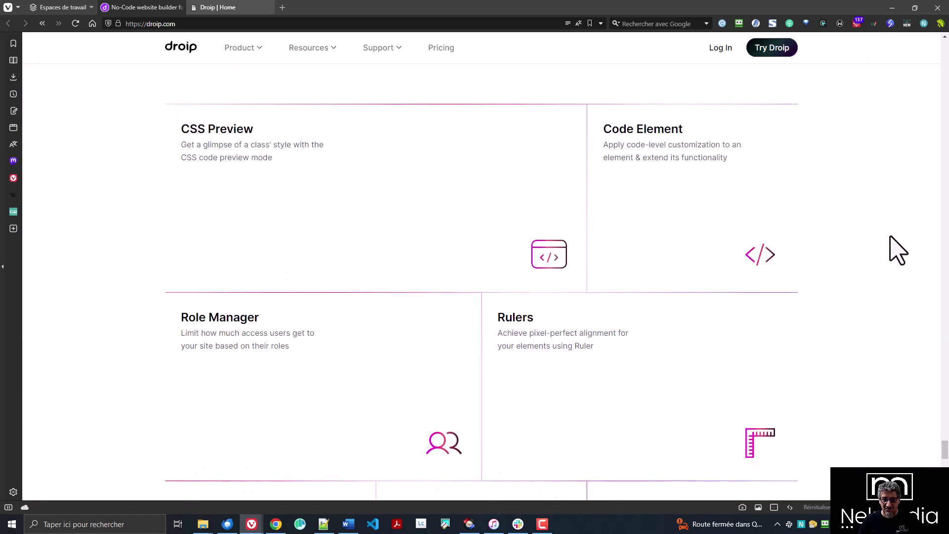
scroll(898, 250, down, 13)
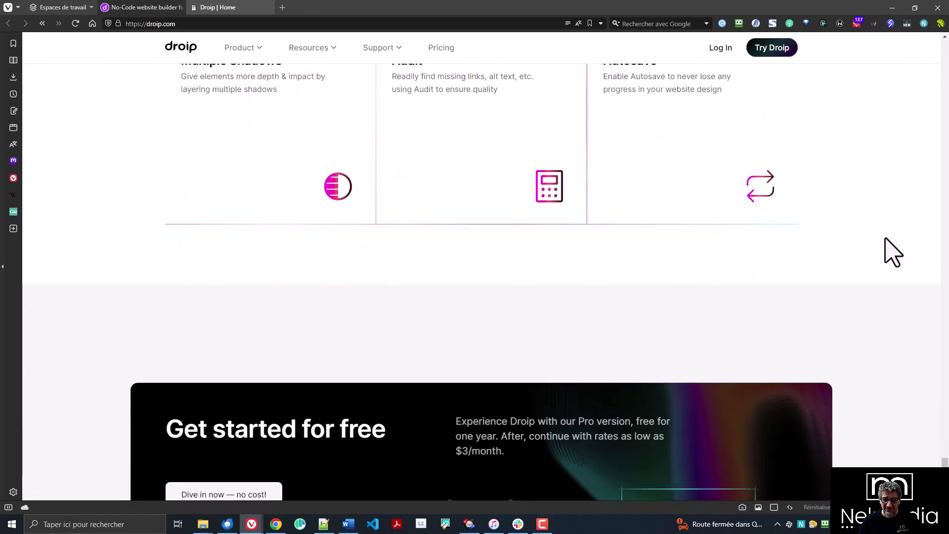
scroll(897, 260, down, 3)
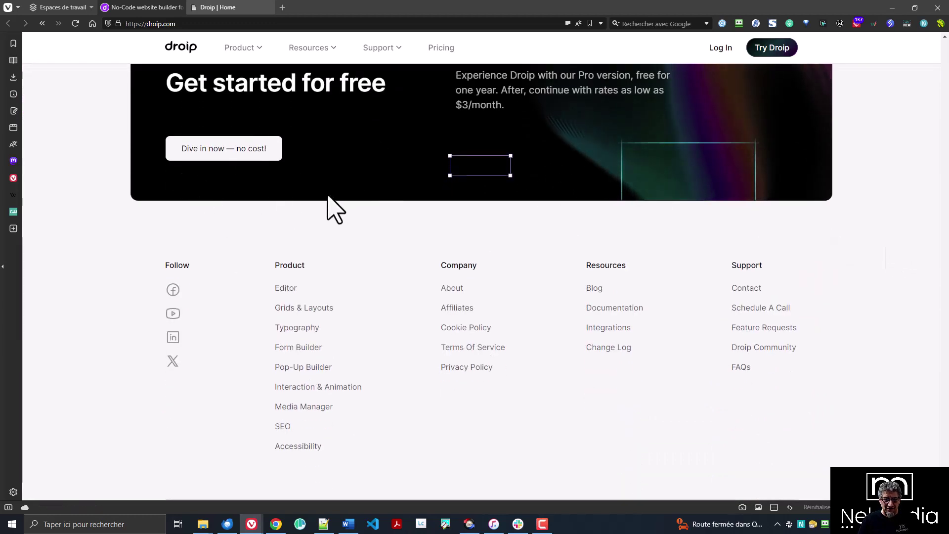
scroll(341, 190, up, 1)
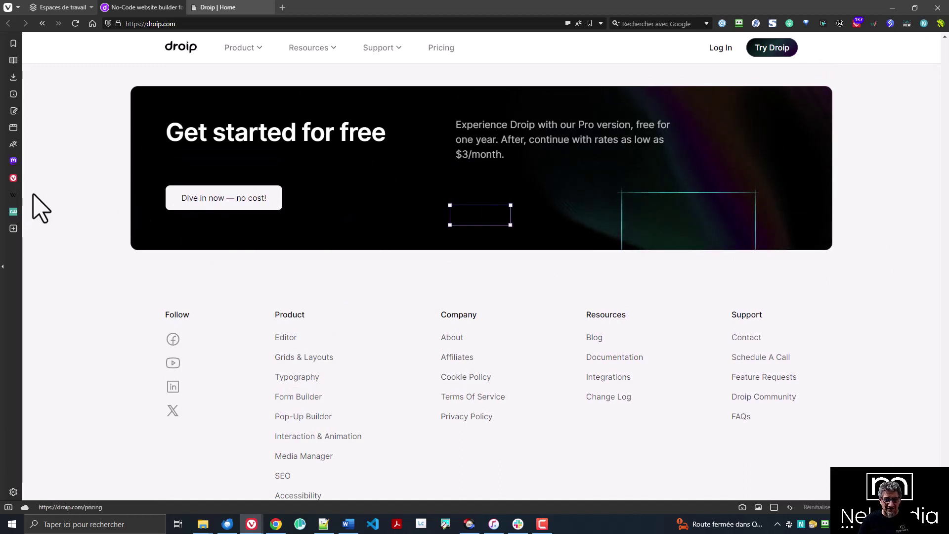
scroll(357, 234, down, 2)
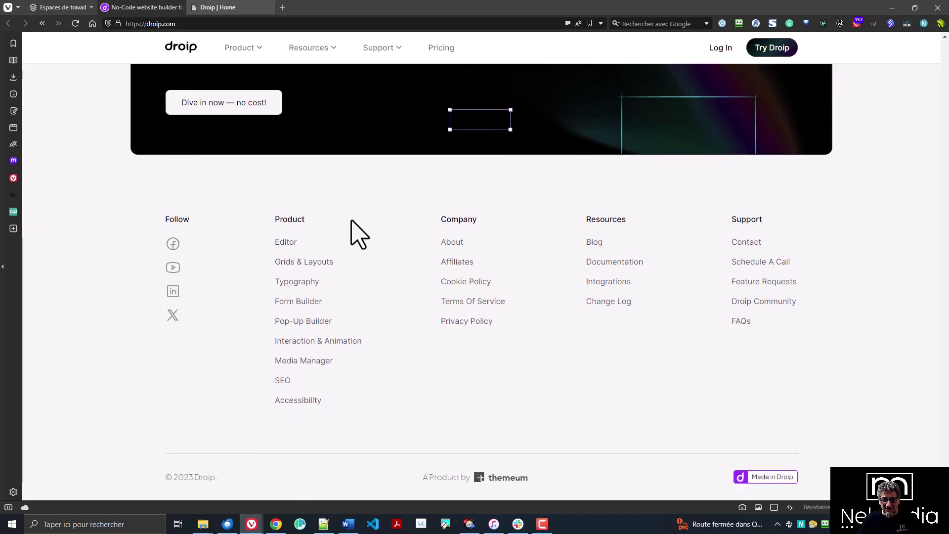
scroll(390, 237, up, 2)
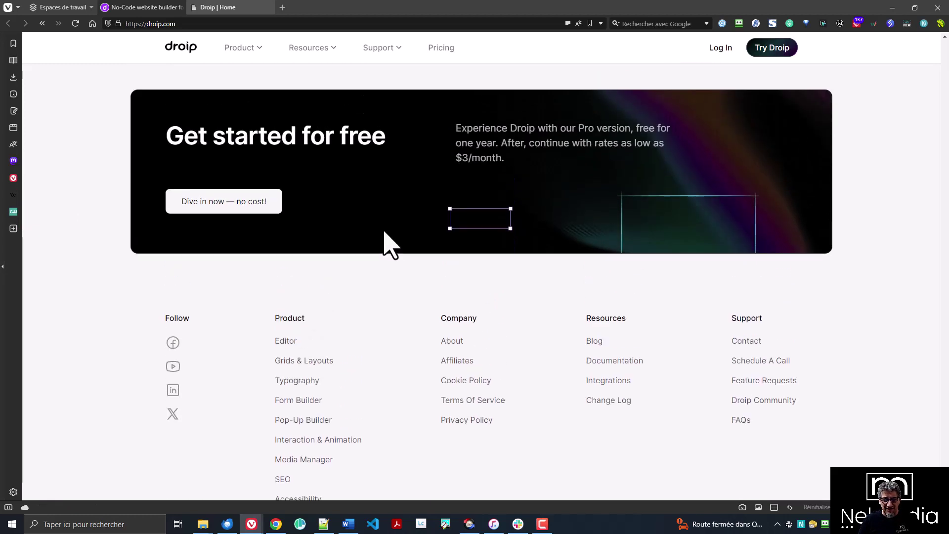
Step: Switch to the open Droip editor page and go through its onboarding tour from Menu to Save until it is completed
mouse_move(205, 9)
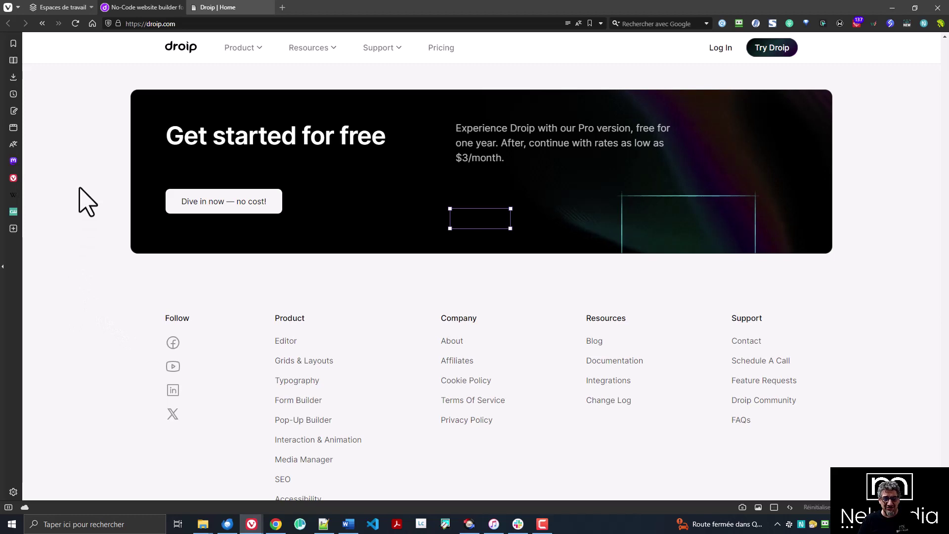
key(ctrl+Tab)
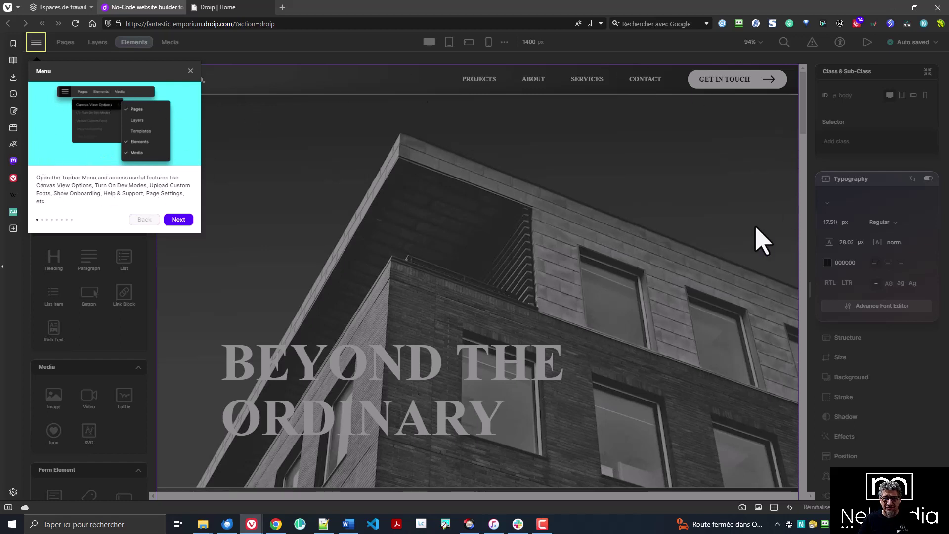
click(177, 219)
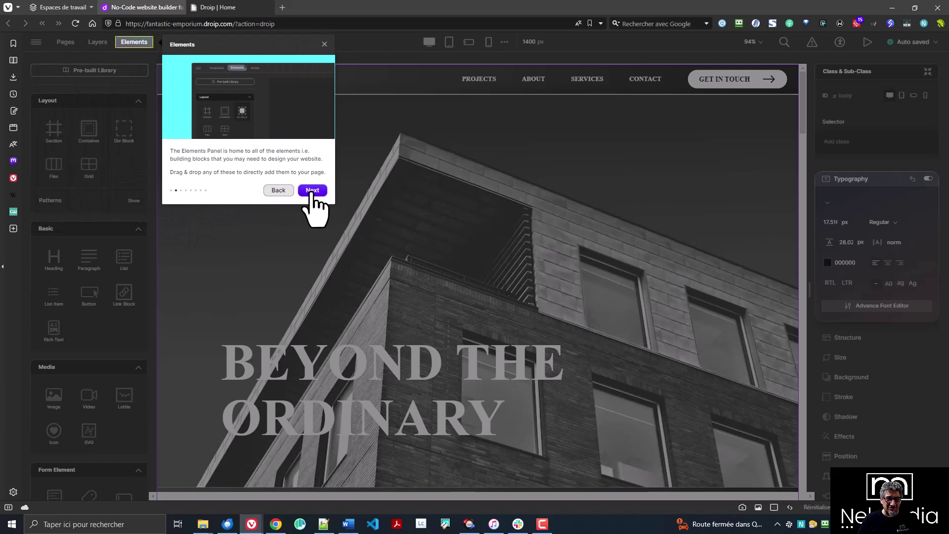
click(312, 192)
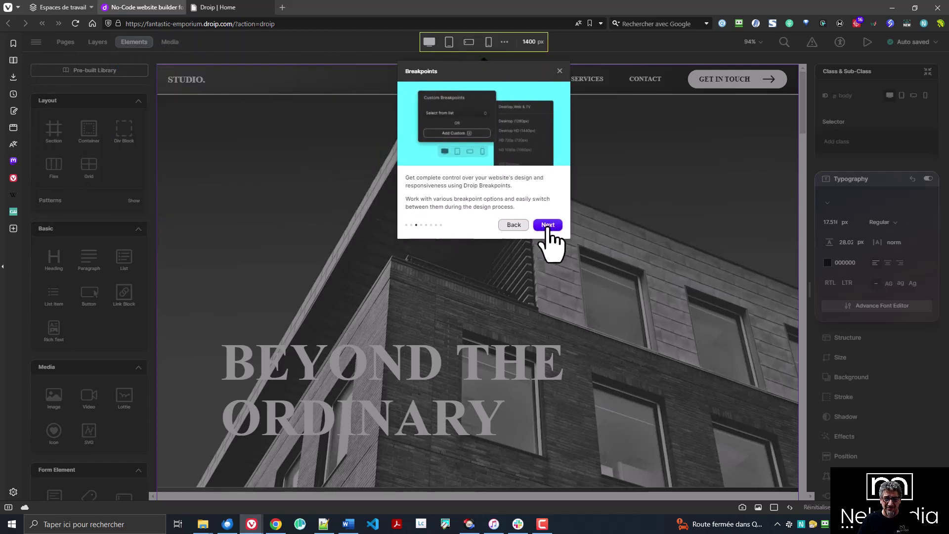
click(549, 226)
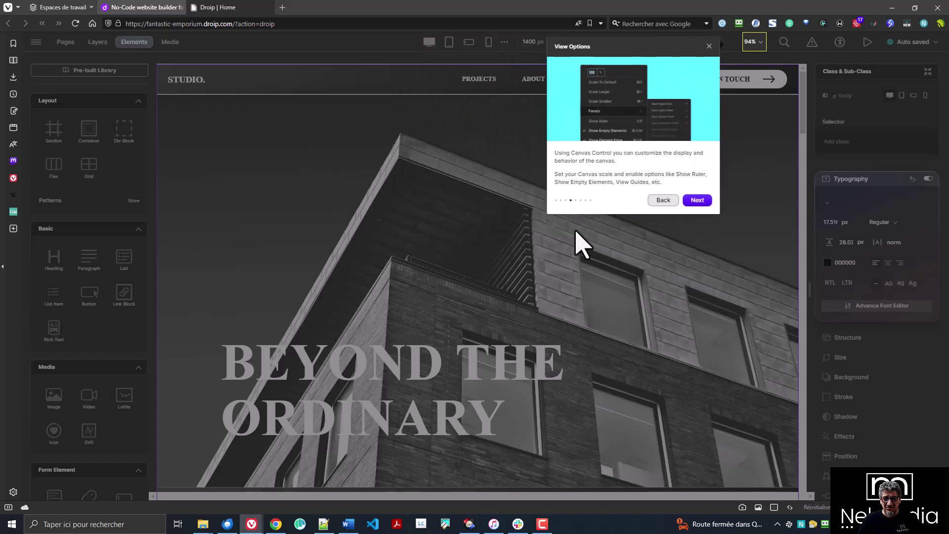
click(711, 199)
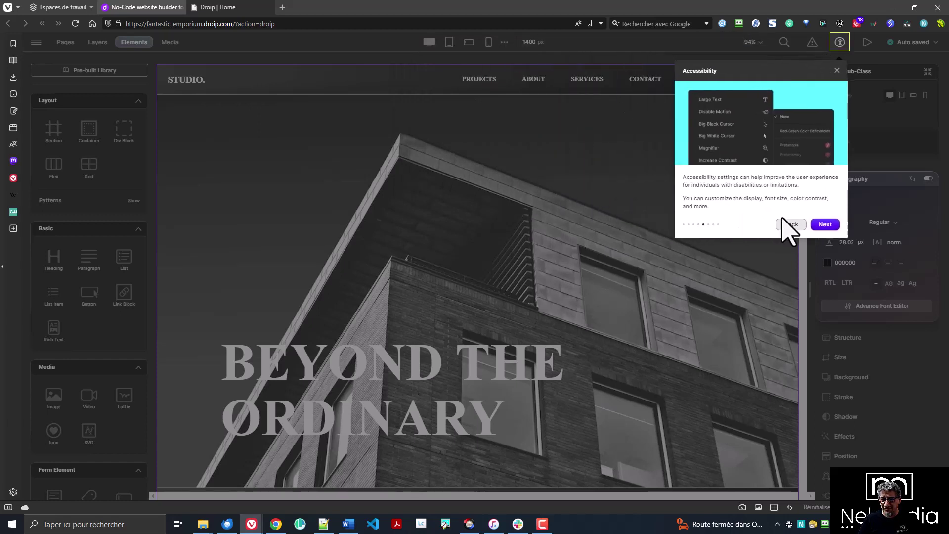
click(825, 225)
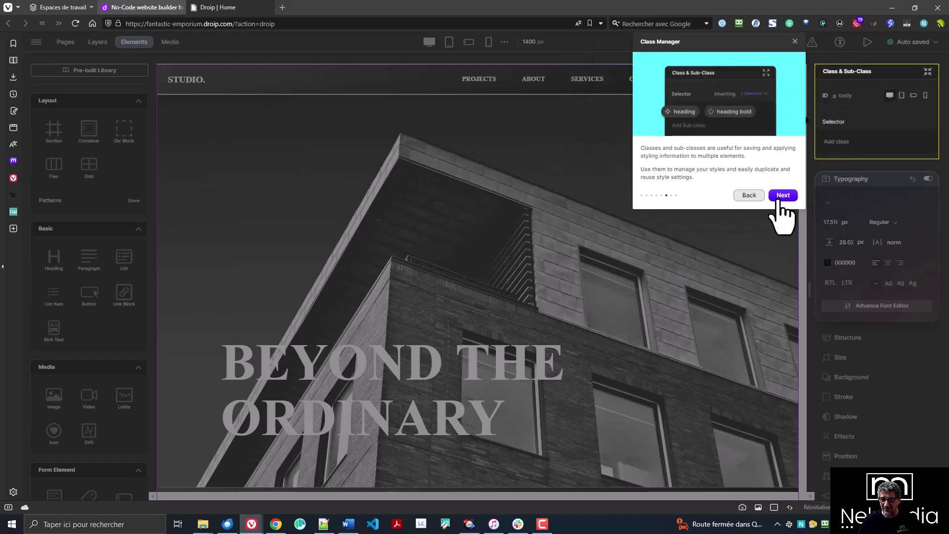
click(783, 195)
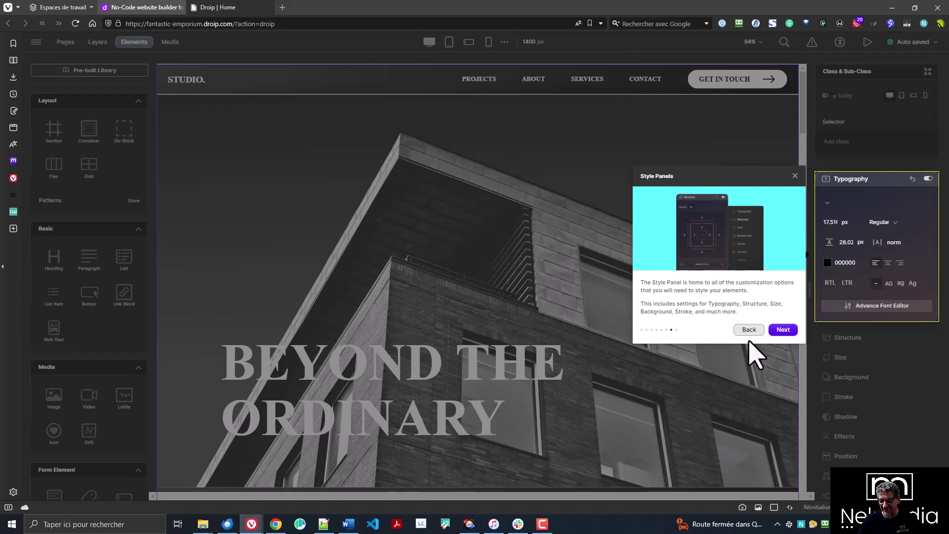
click(783, 329)
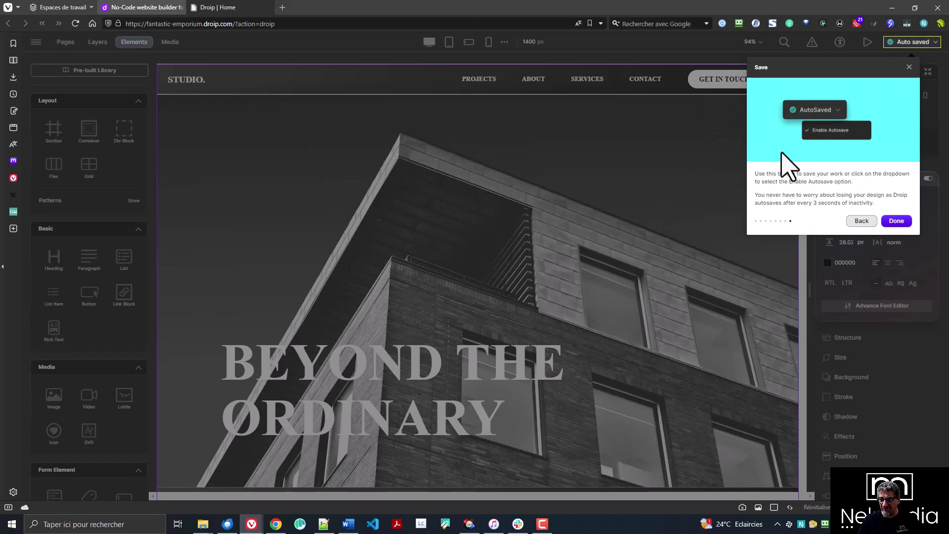
click(897, 221)
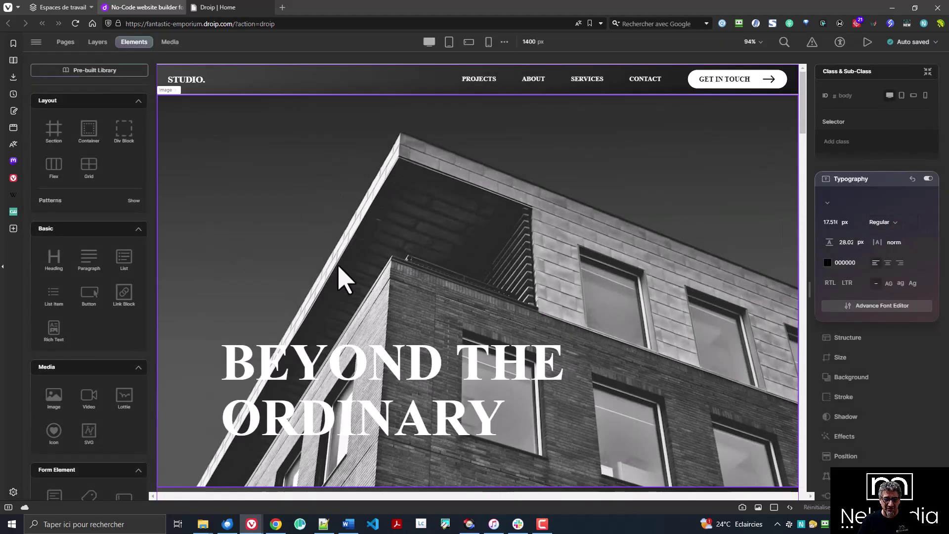
Step: Examine the STUDIO sample page on the canvas from hero to "Empower Your Future" and the element categories from Layout to Components
scroll(470, 255, down, 10)
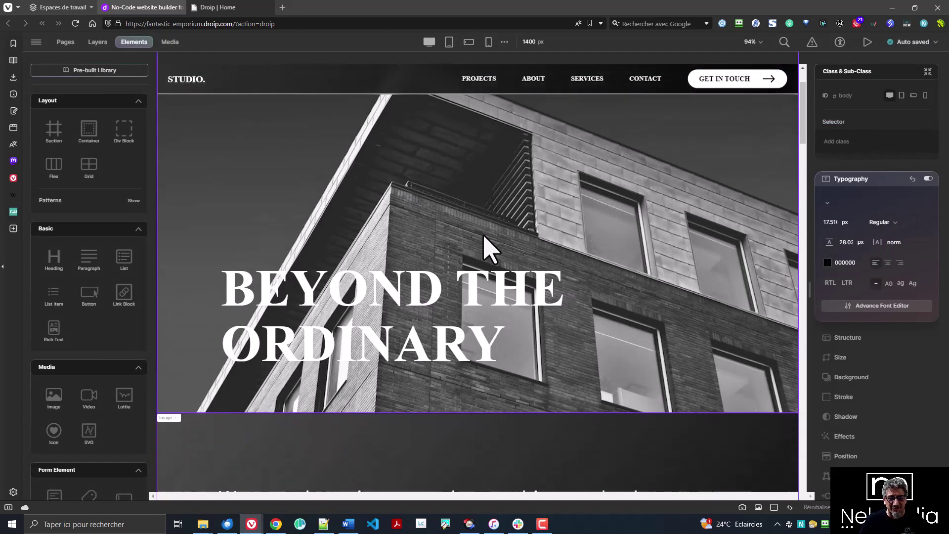
scroll(528, 265, down, 6)
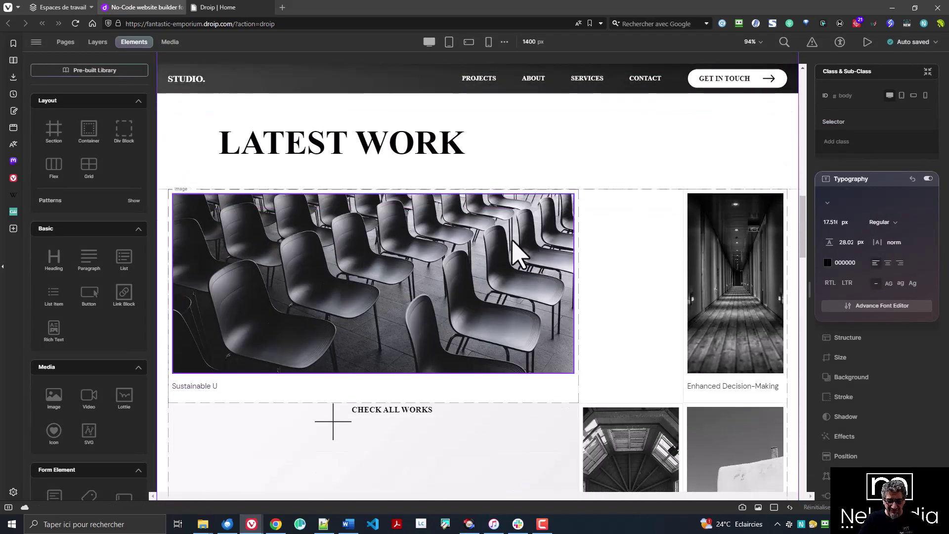
scroll(519, 252, down, 1)
scroll(544, 269, down, 10)
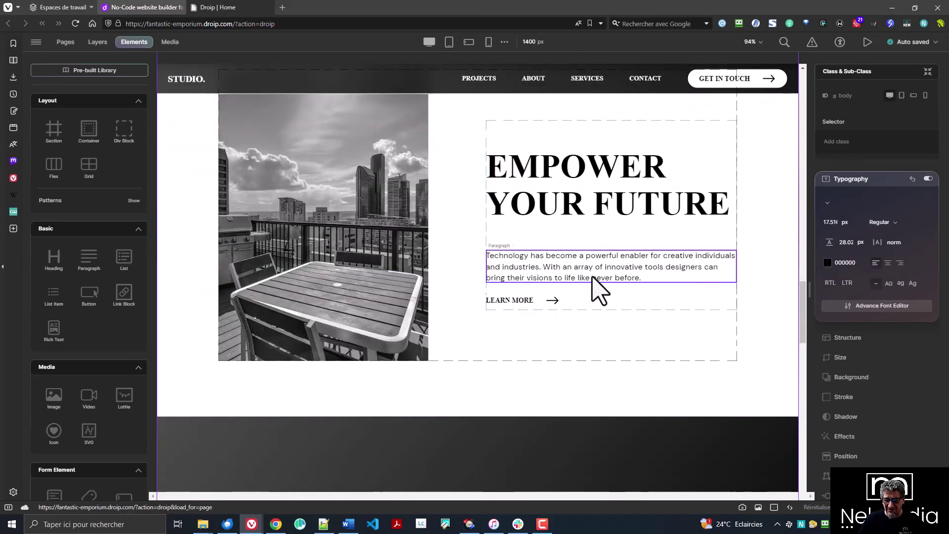
scroll(602, 293, up, 8)
scroll(623, 290, up, 10)
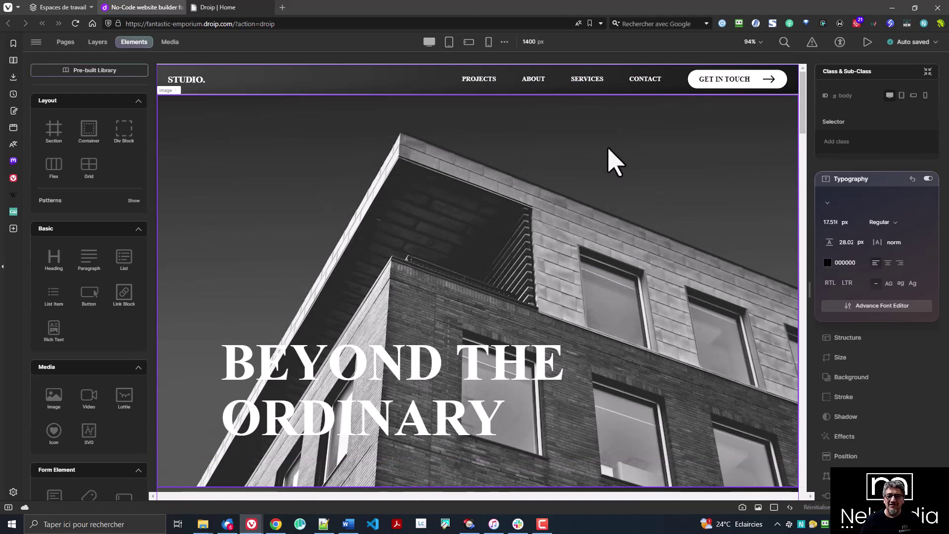
scroll(617, 185, down, 3)
scroll(610, 196, down, 2)
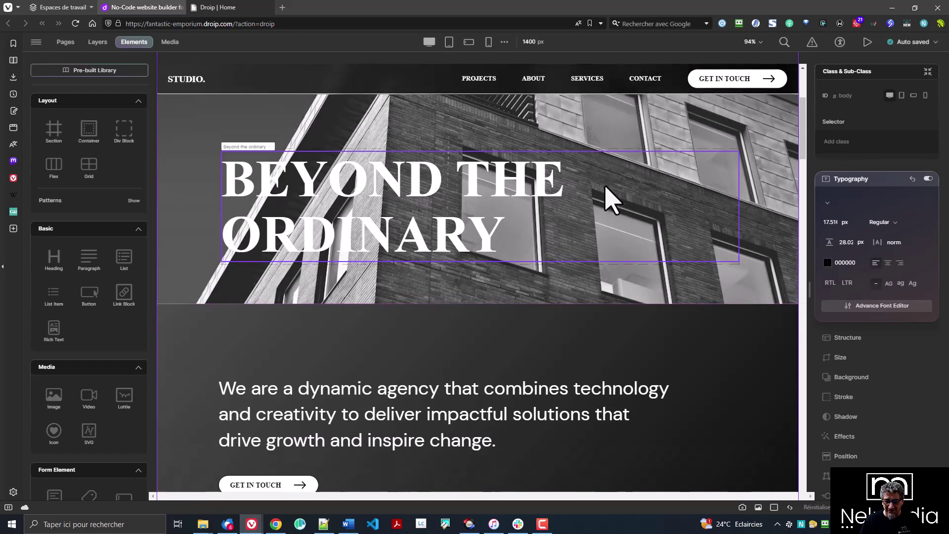
scroll(588, 202, up, 5)
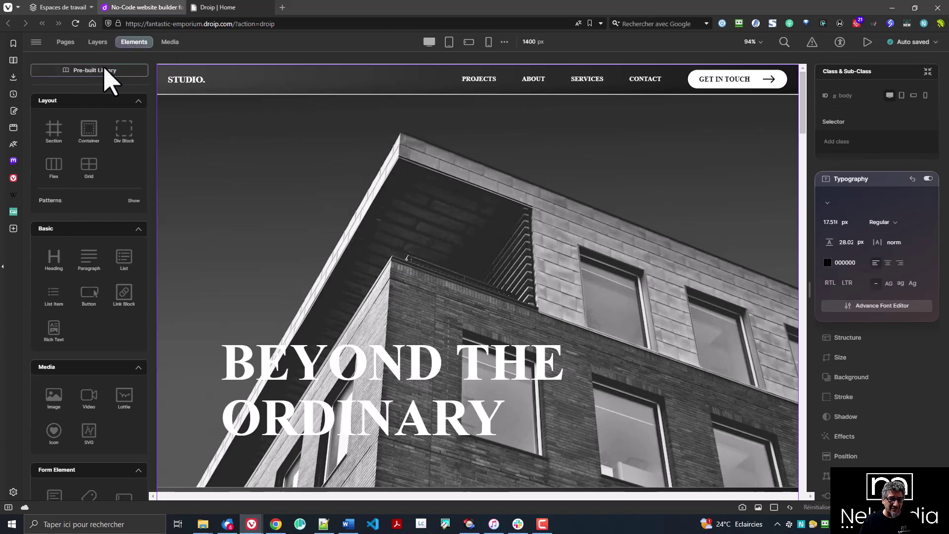
scroll(110, 207, down, 5)
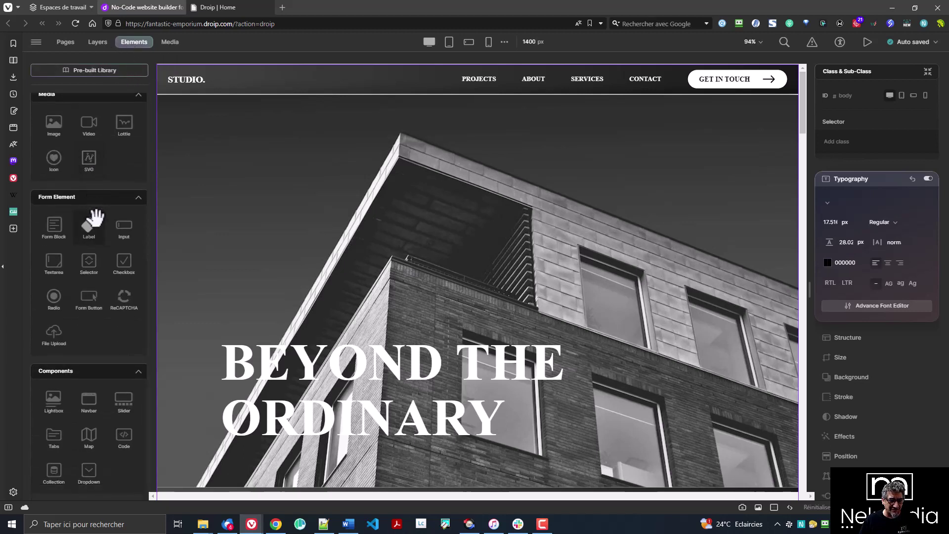
scroll(94, 213, up, 5)
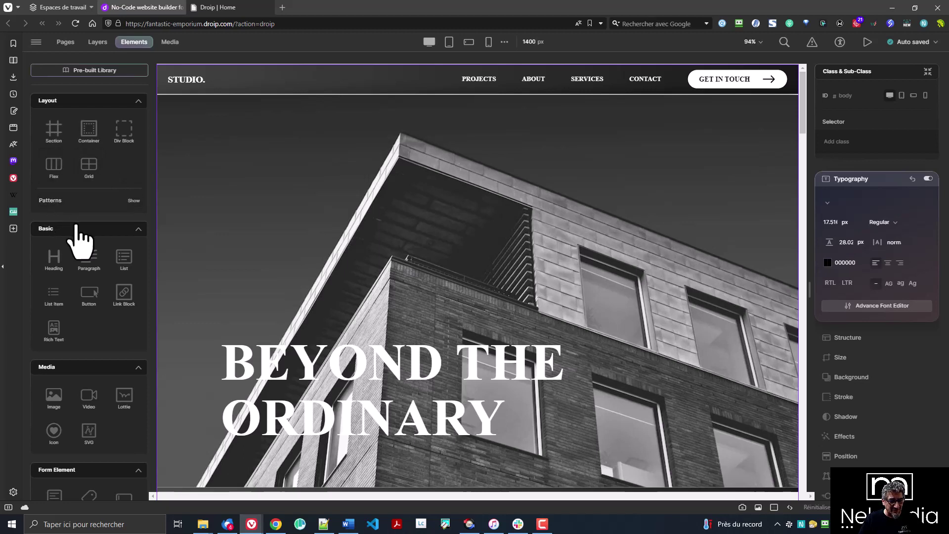
Step: Examine the available elements in the Layout, Basic, Media, Form Element and Components categories
scroll(77, 237, down, 1)
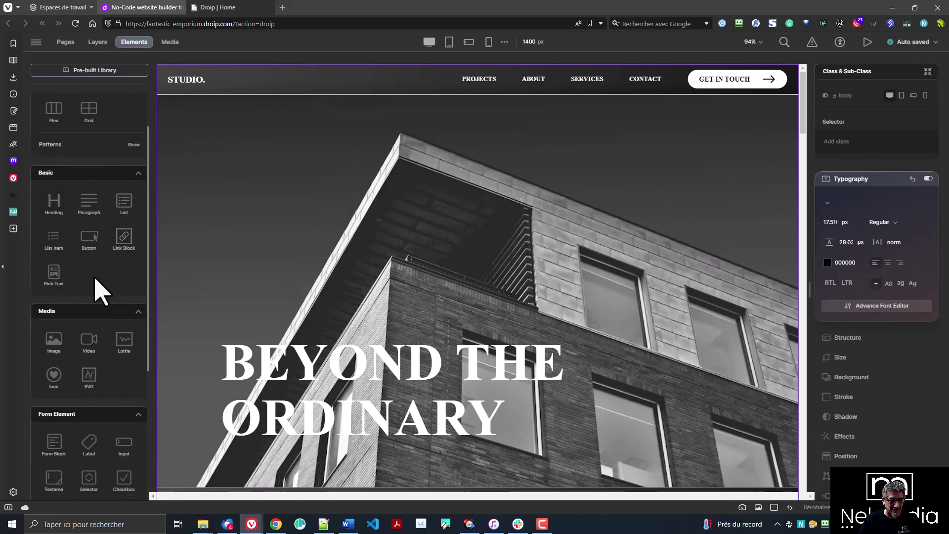
scroll(97, 284, down, 1)
scroll(123, 286, down, 3)
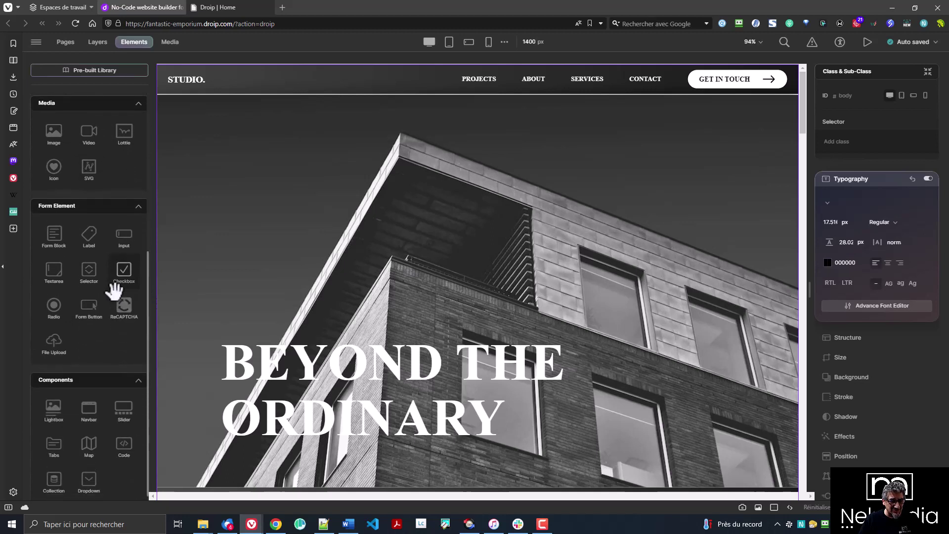
scroll(123, 232, up, 2)
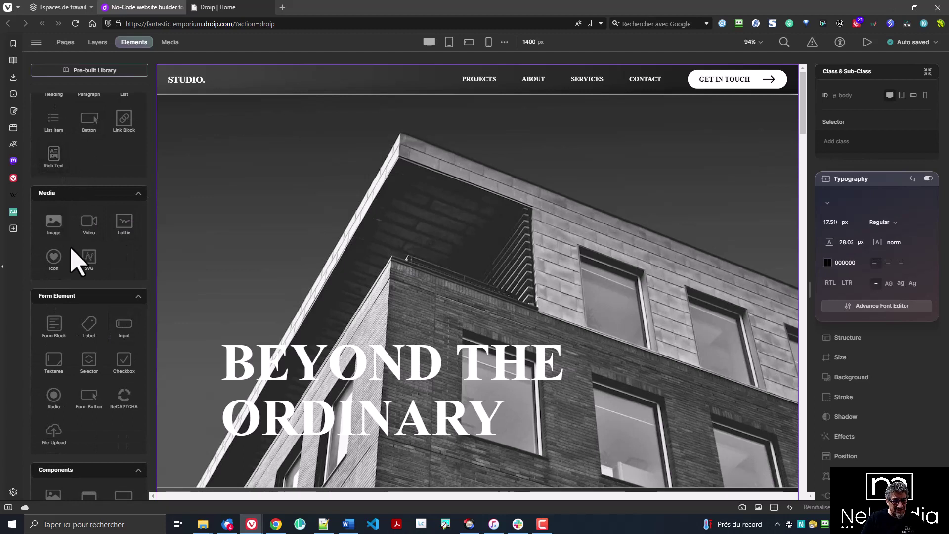
scroll(121, 289, down, 1)
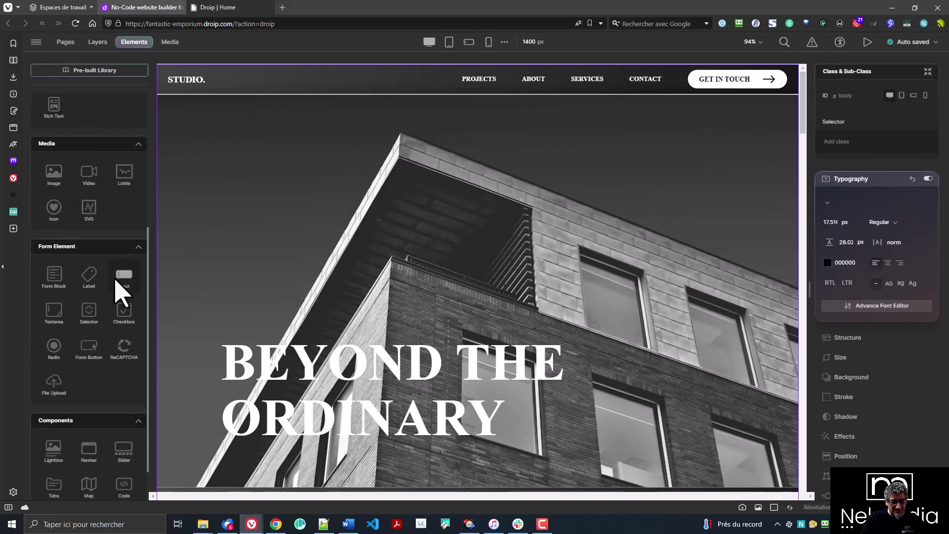
scroll(113, 232, down, 1)
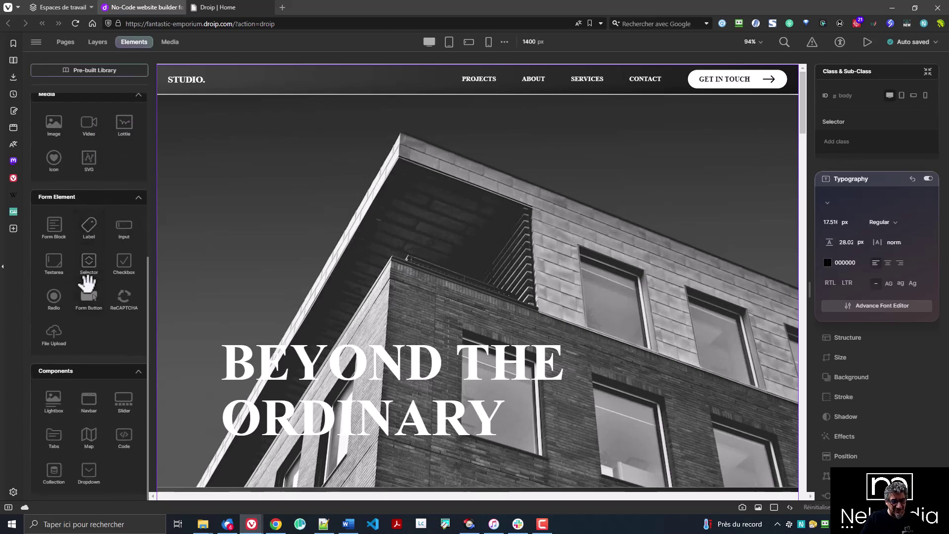
scroll(111, 440, up, 1)
scroll(113, 440, up, 5)
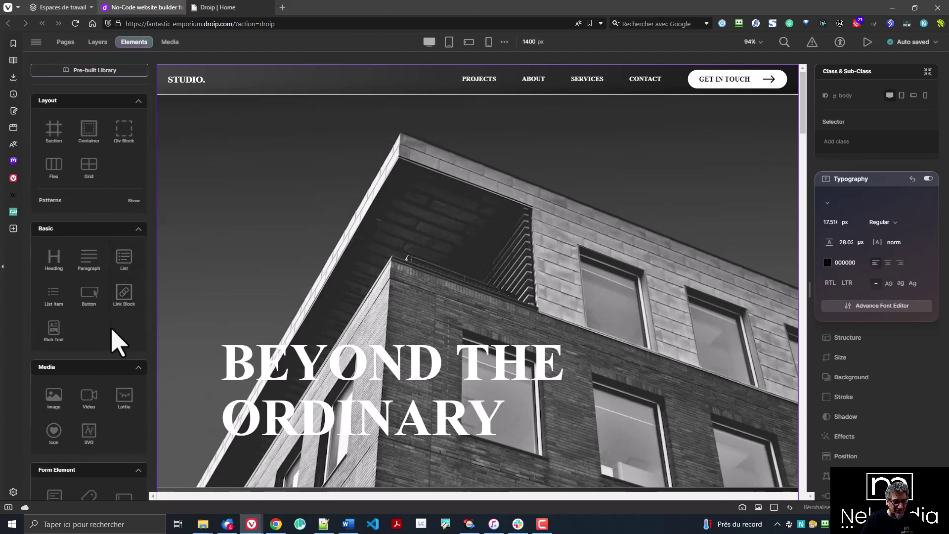
scroll(123, 309, down, 5)
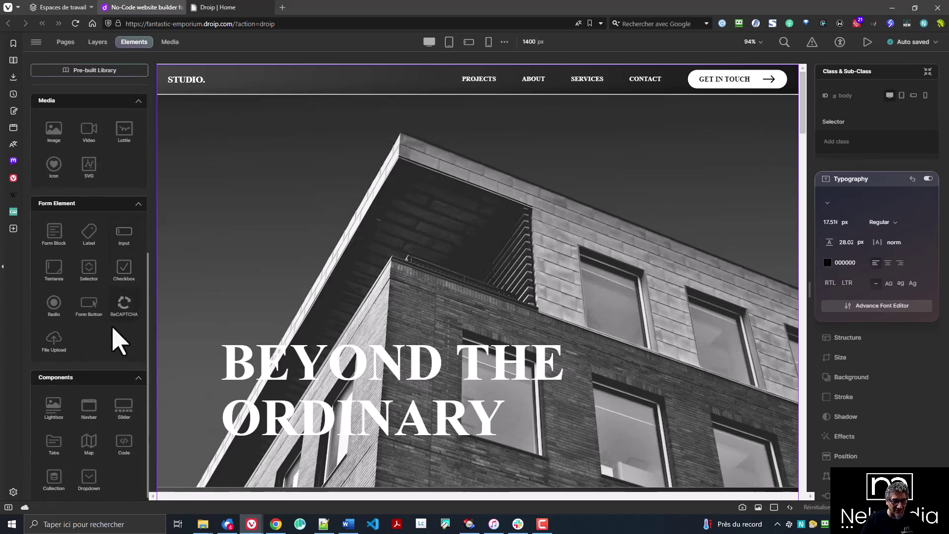
scroll(114, 323, up, 3)
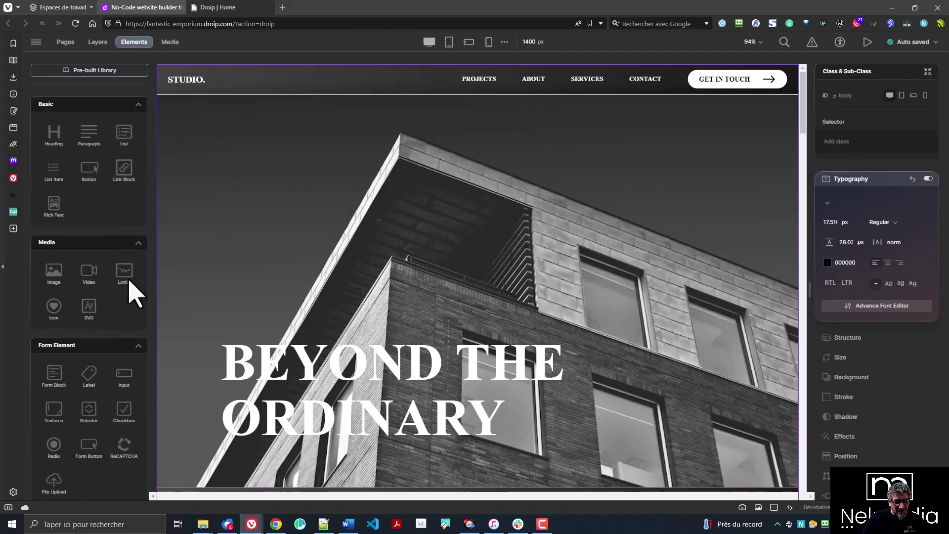
scroll(91, 198, up, 2)
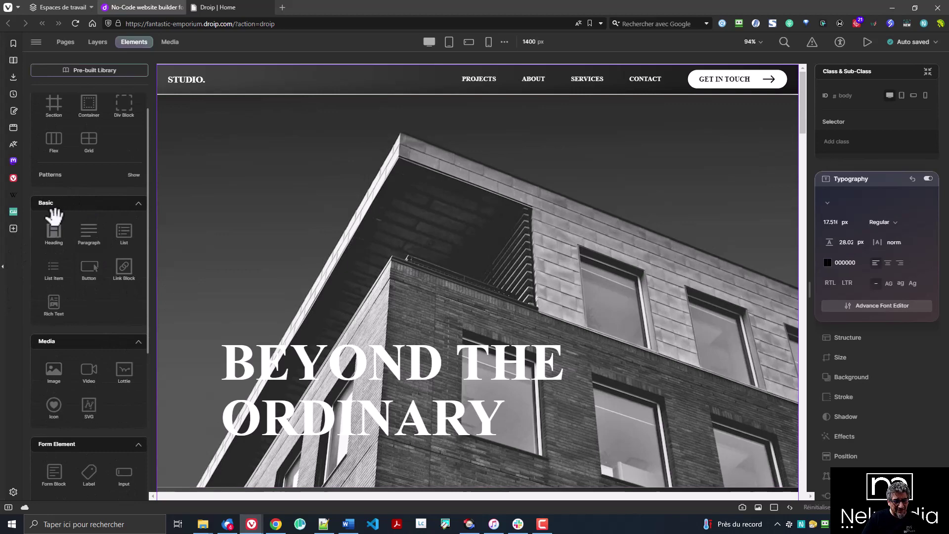
scroll(75, 287, down, 2)
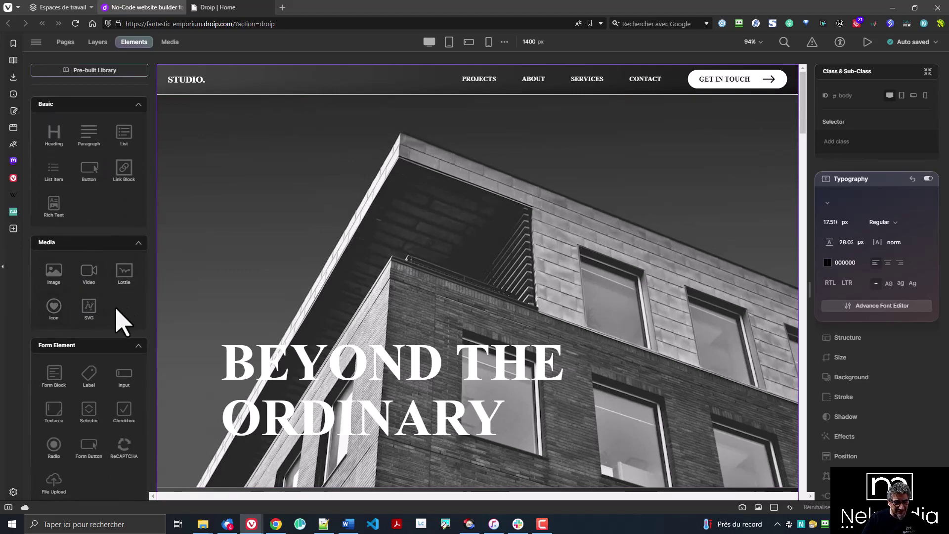
scroll(118, 321, down, 3)
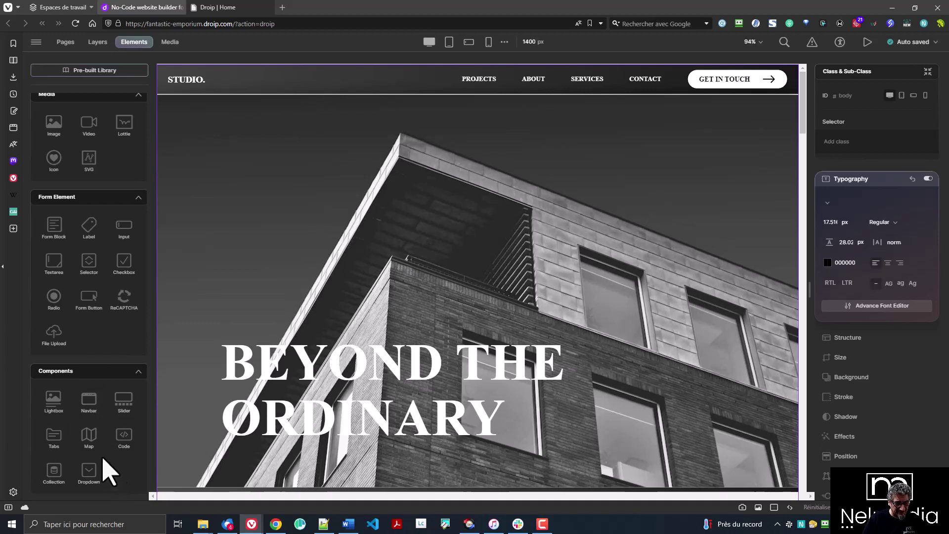
scroll(131, 482, up, 5)
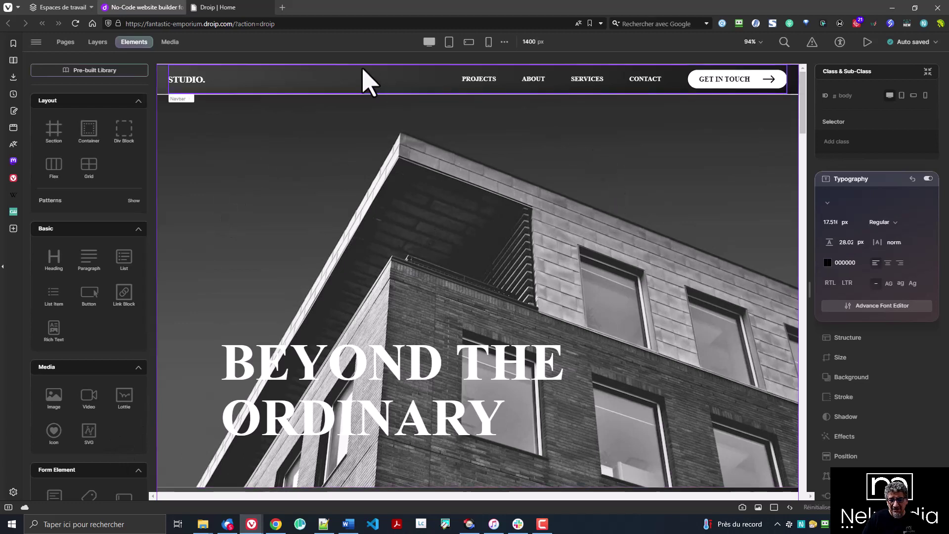
Step: View the site's page list and inspect the Header layer's nesting down to the Navbar contents, leaving the Header collapsed
click(65, 43)
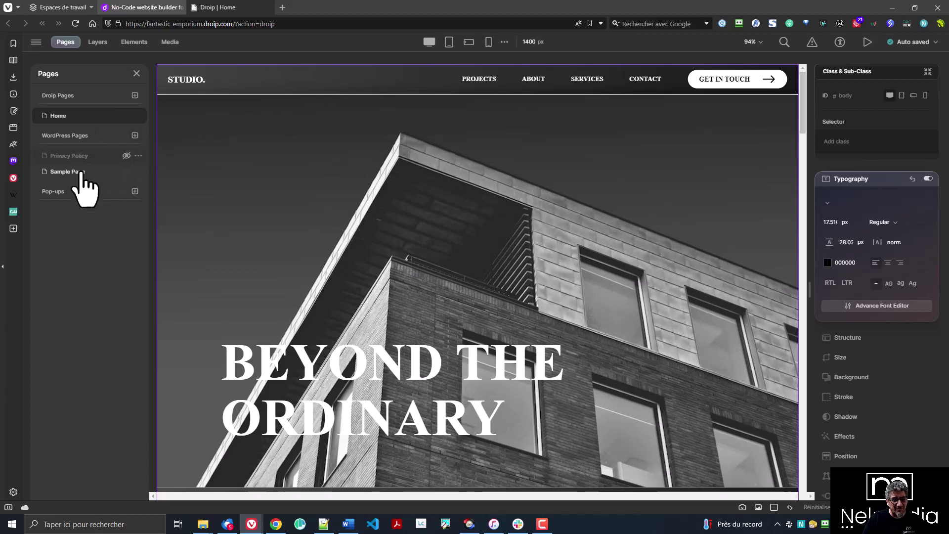
click(97, 42)
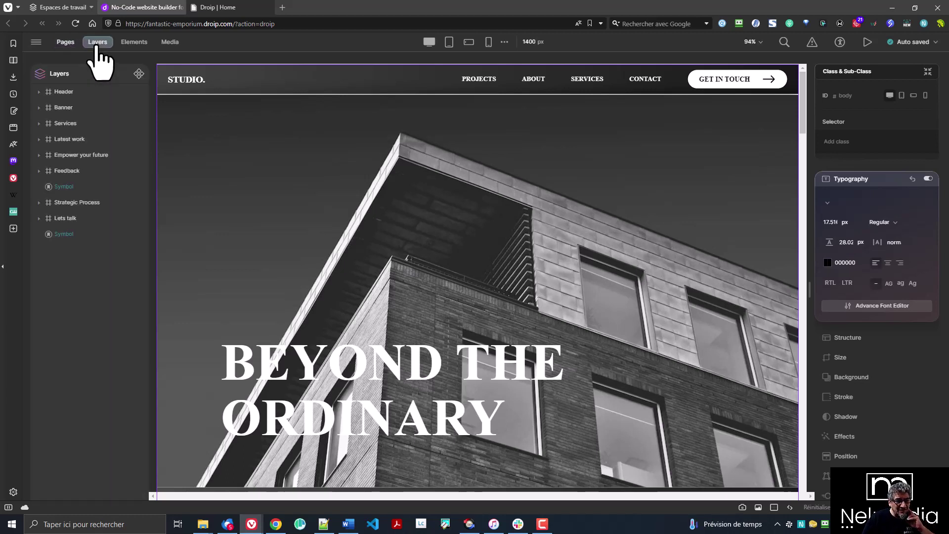
click(36, 94)
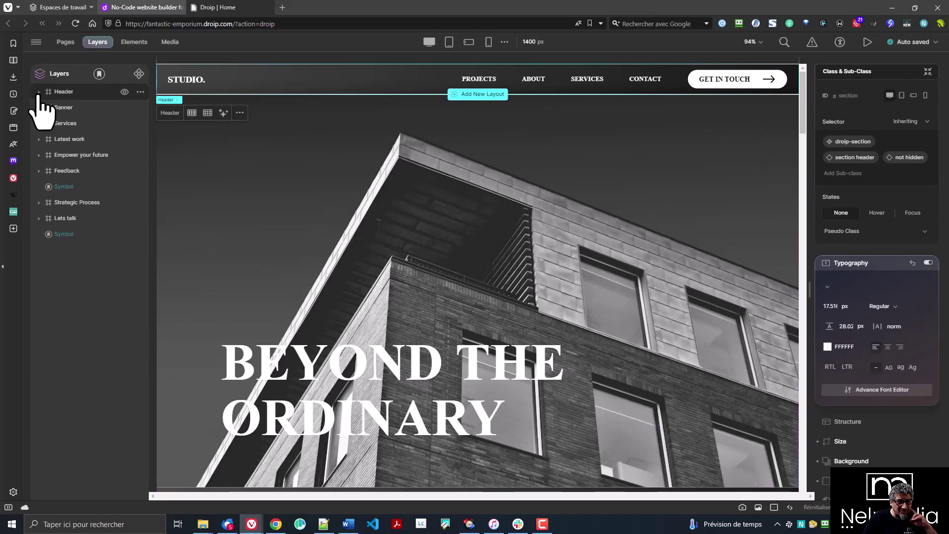
click(39, 93)
click(48, 108)
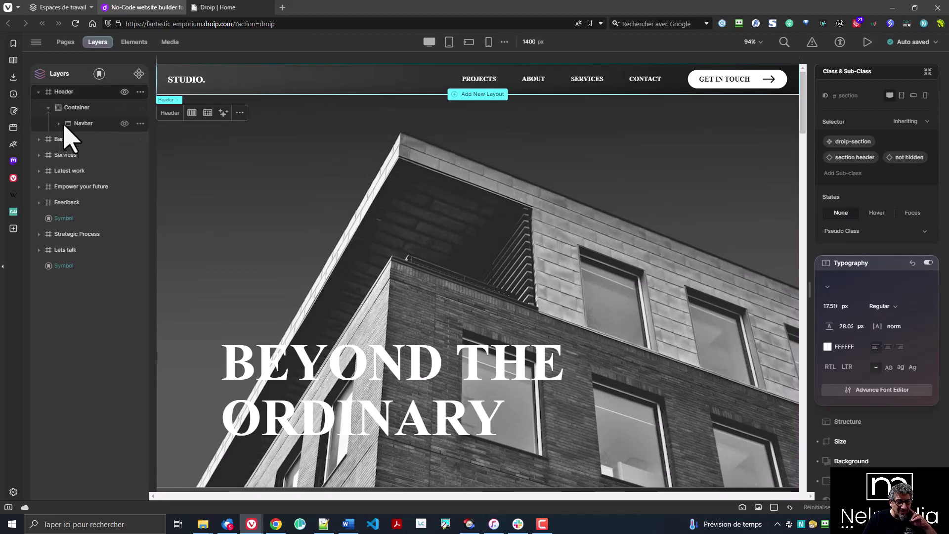
click(59, 124)
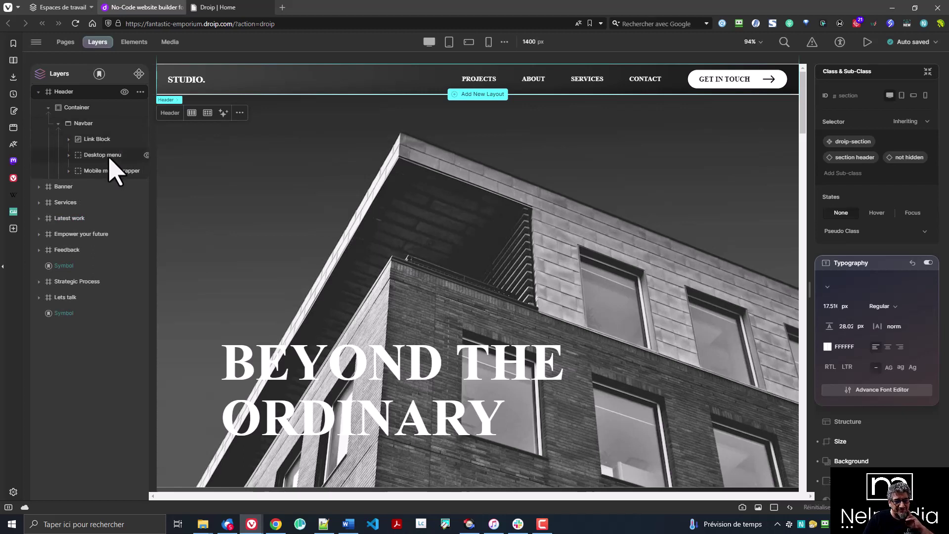
click(38, 93)
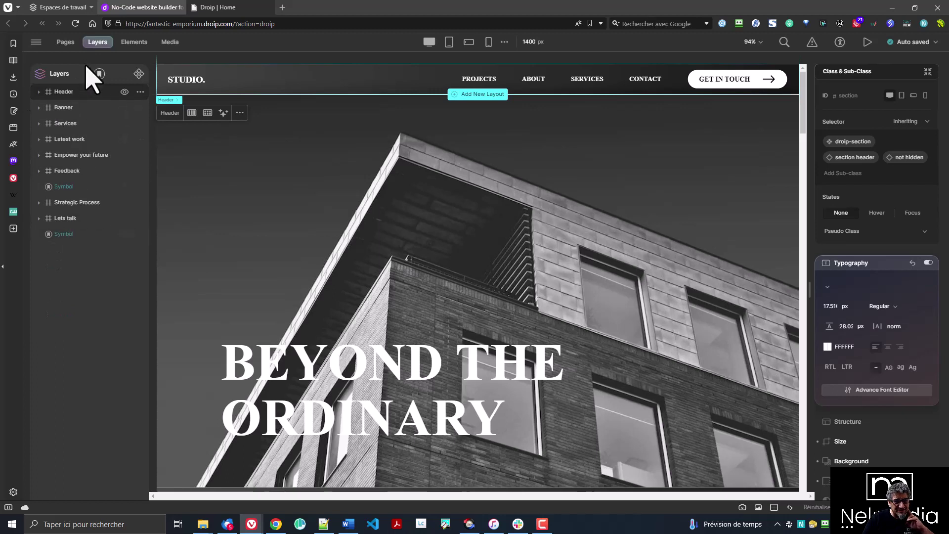
Step: Examine the Pre-built Library's element categories and its Buttons designs, and return to the standard elements list
click(134, 43)
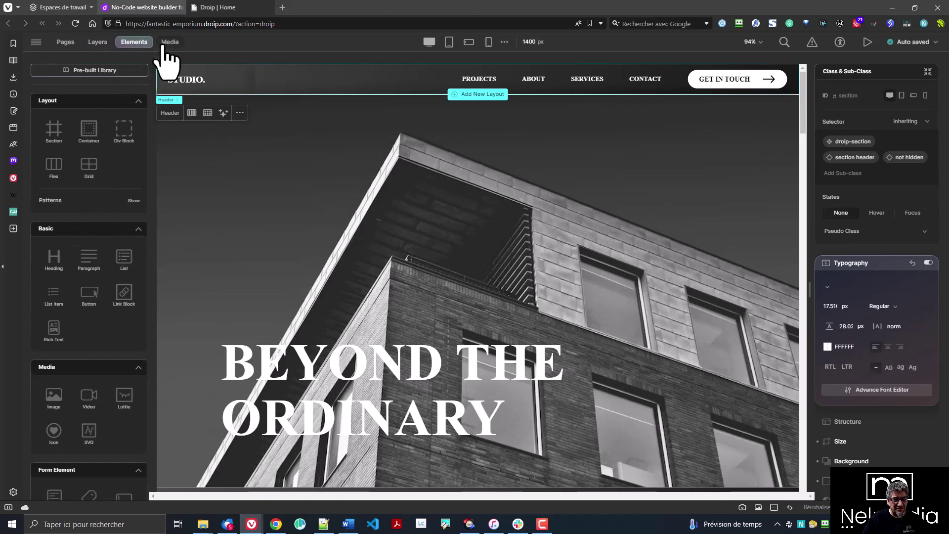
click(106, 73)
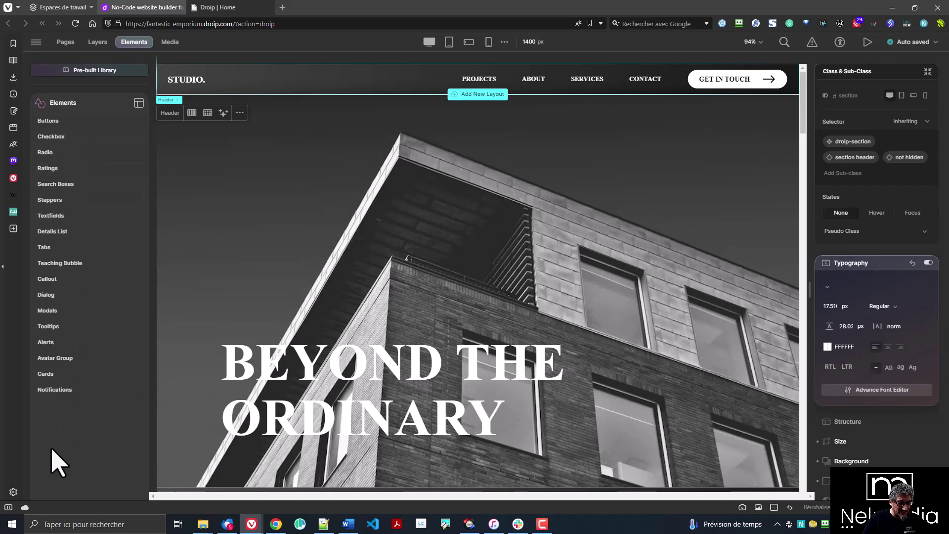
click(61, 375)
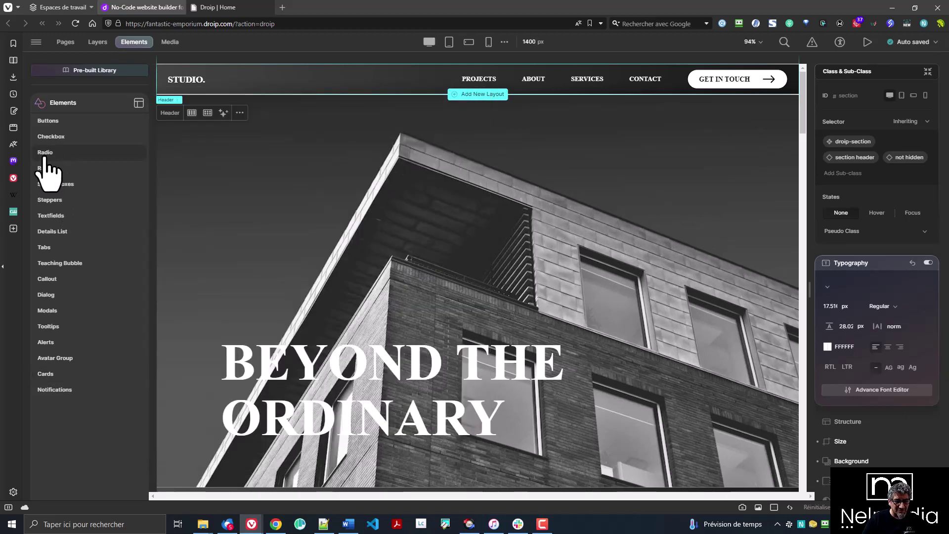
mouse_move(43, 156)
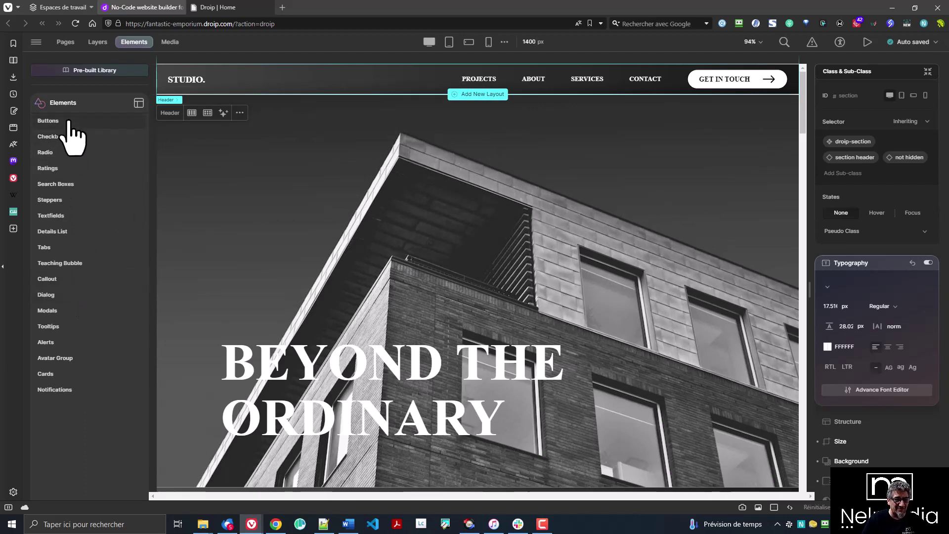
click(62, 121)
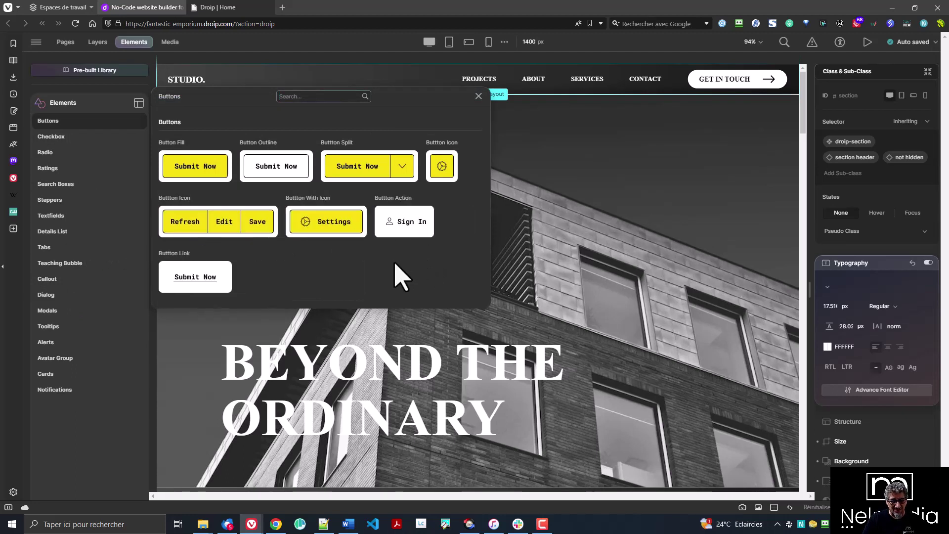
click(478, 96)
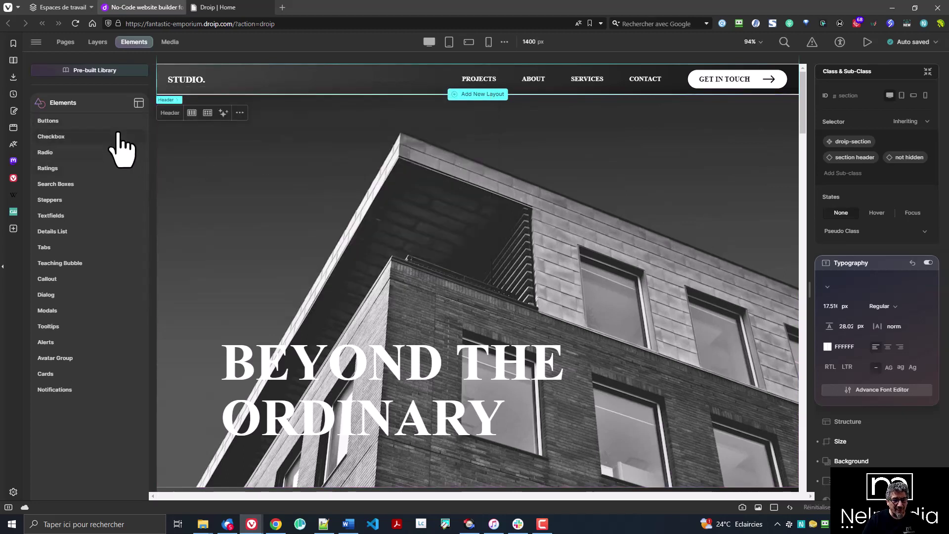
click(102, 71)
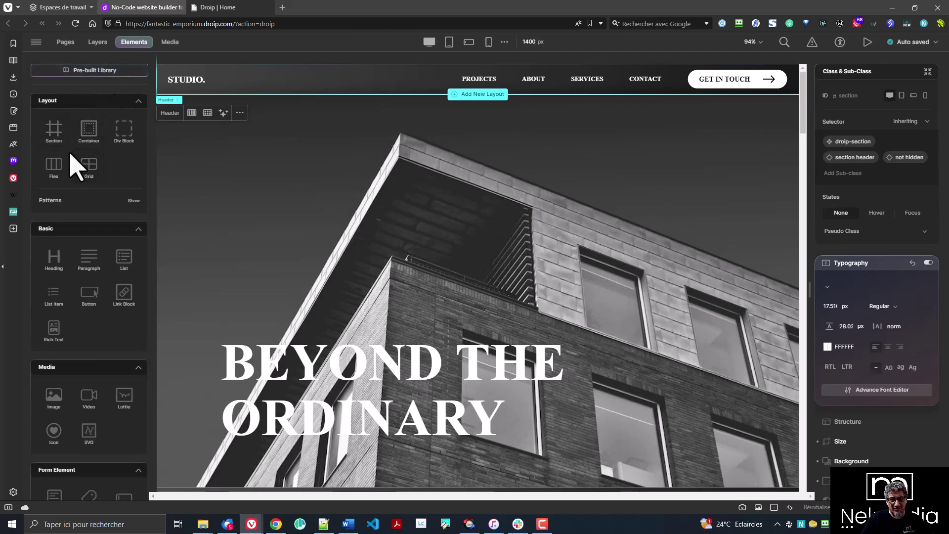
Step: Preview the page at the tablet and mobile breakpoints, check the Custom Breakpoints options, and return to the 1400 px desktop view
click(450, 43)
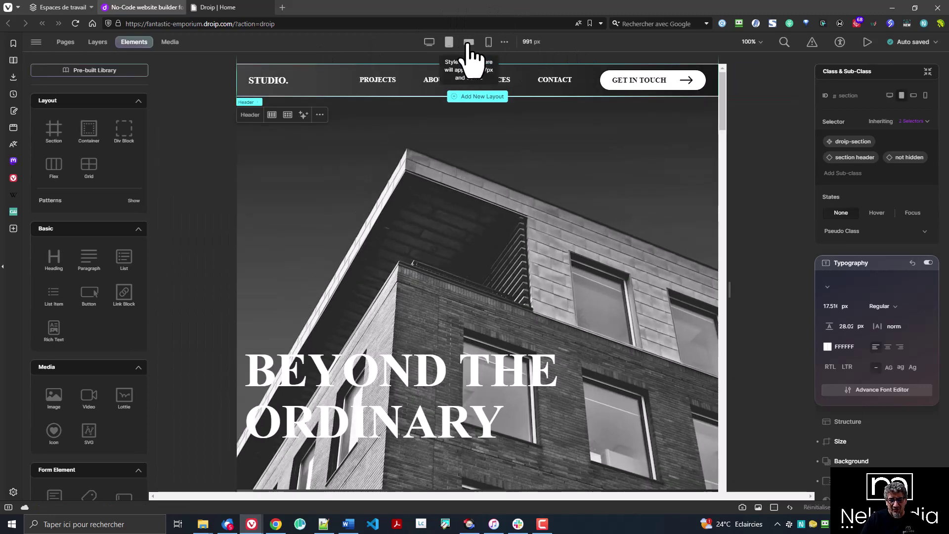
click(468, 47)
click(488, 44)
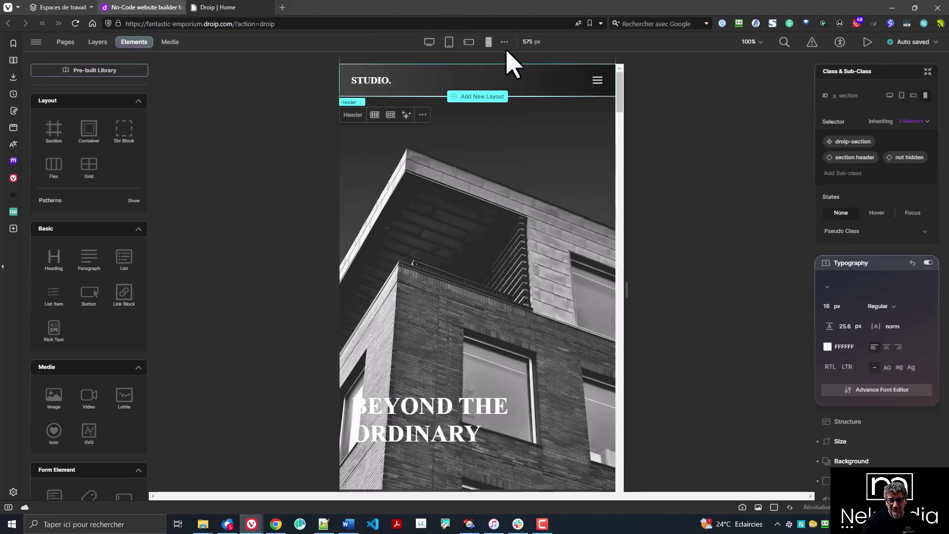
click(504, 42)
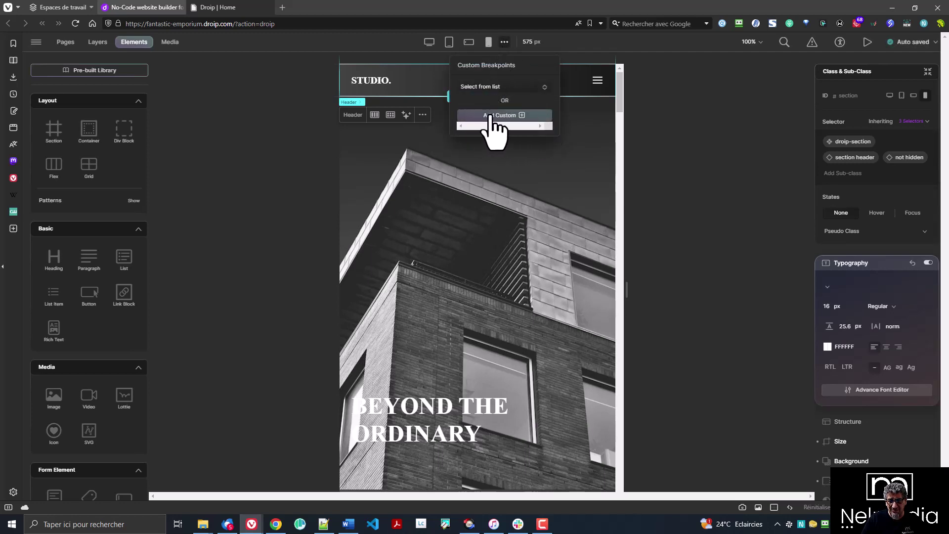
click(428, 43)
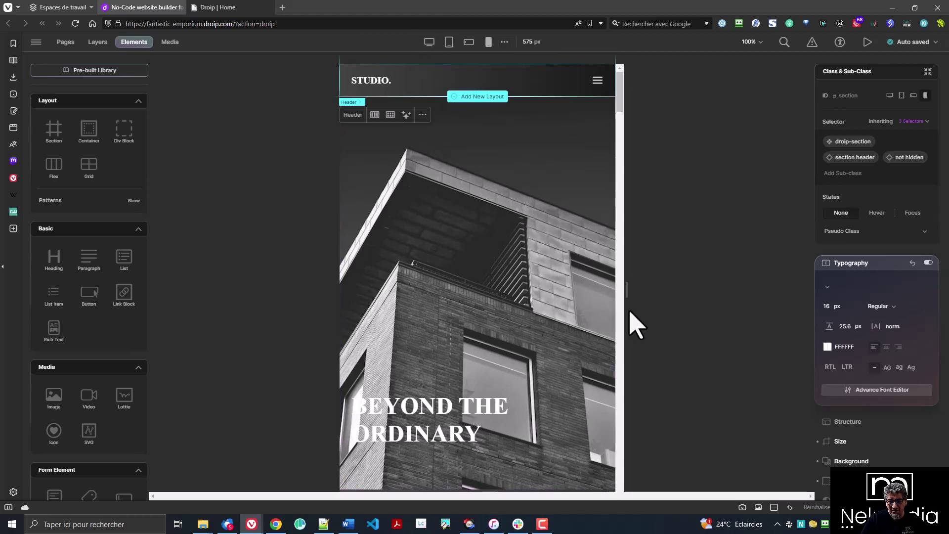
mouse_move(711, 291)
mouse_down()
mouse_move(746, 290)
mouse_move(707, 288)
mouse_up()
click(429, 44)
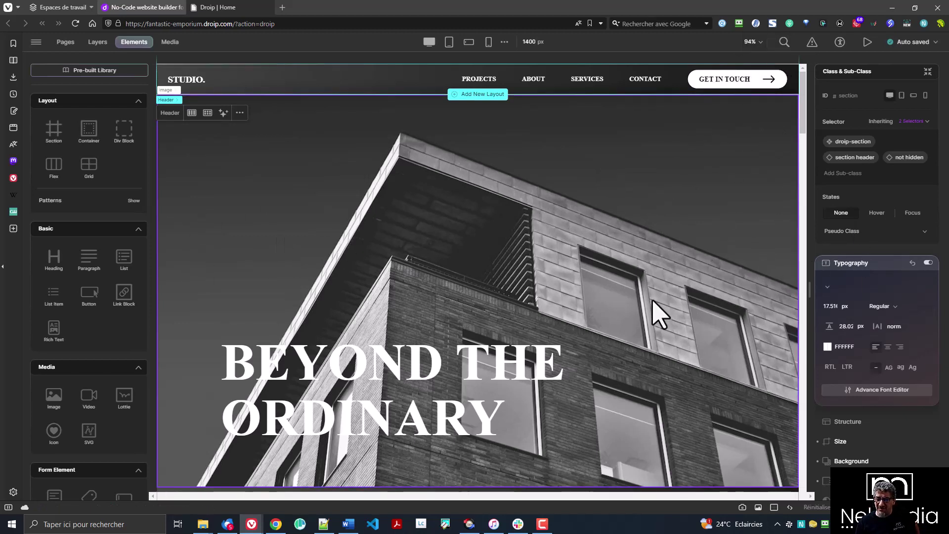
Step: Scale the canvas up to 103% and reset it to the default 100% scale
click(754, 43)
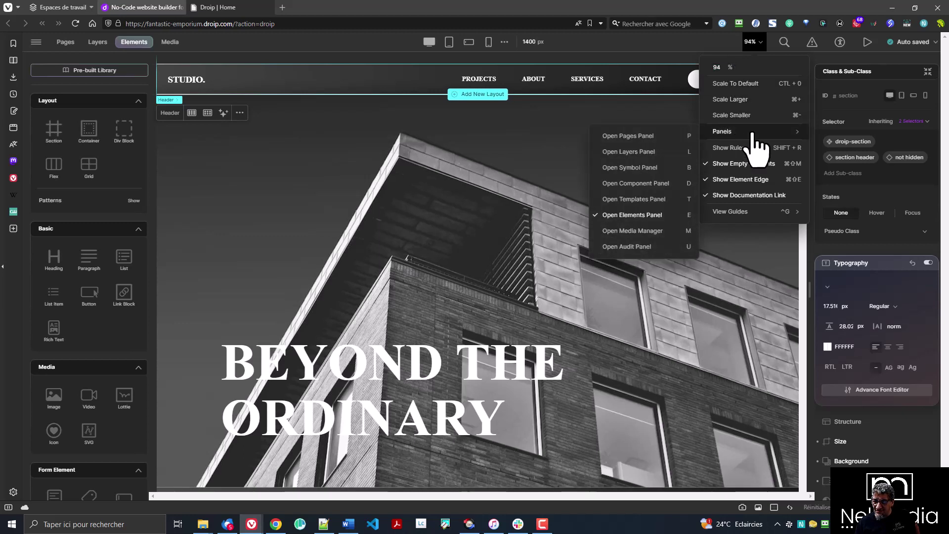
click(744, 101)
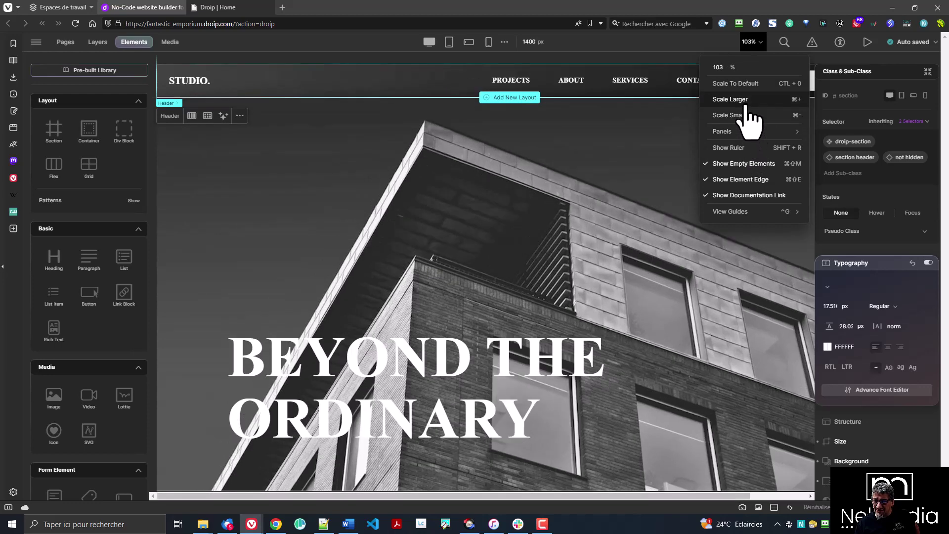
click(748, 48)
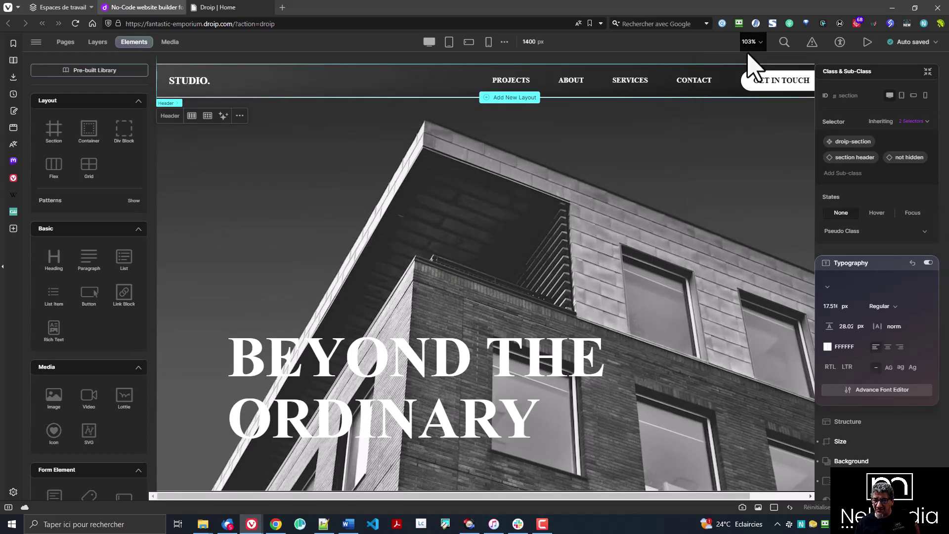
click(749, 45)
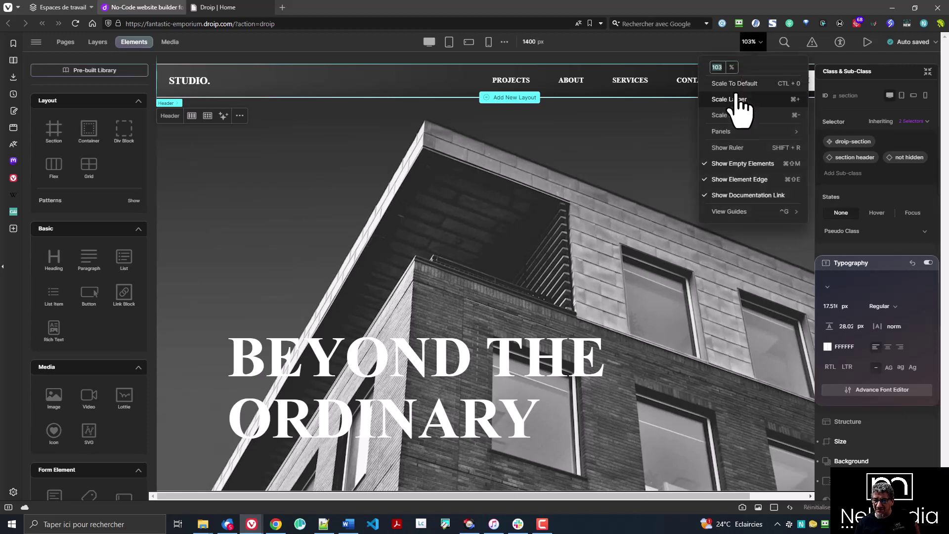
click(720, 87)
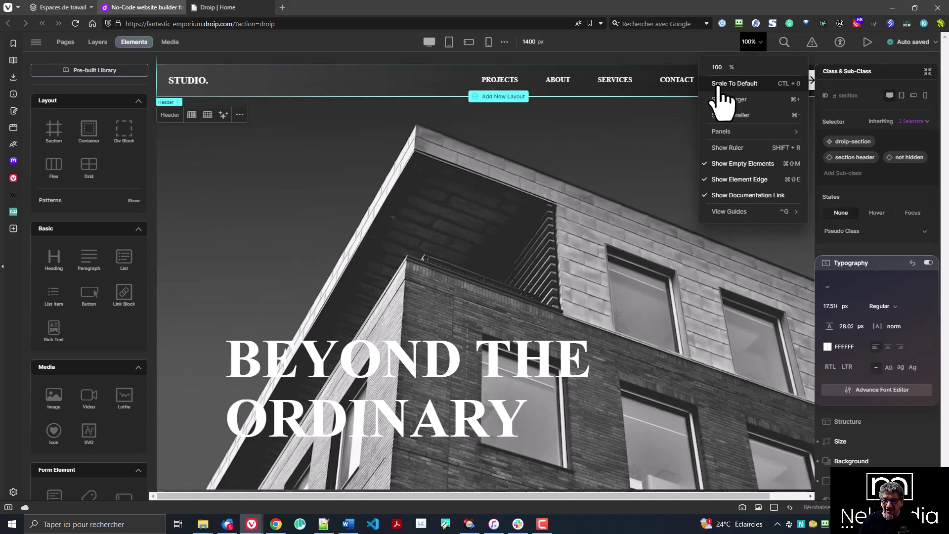
Step: Review the page's Link Missing issues and locate a few of the flagged Link Block elements on the canvas
click(766, 496)
drag(766, 496, 586, 508)
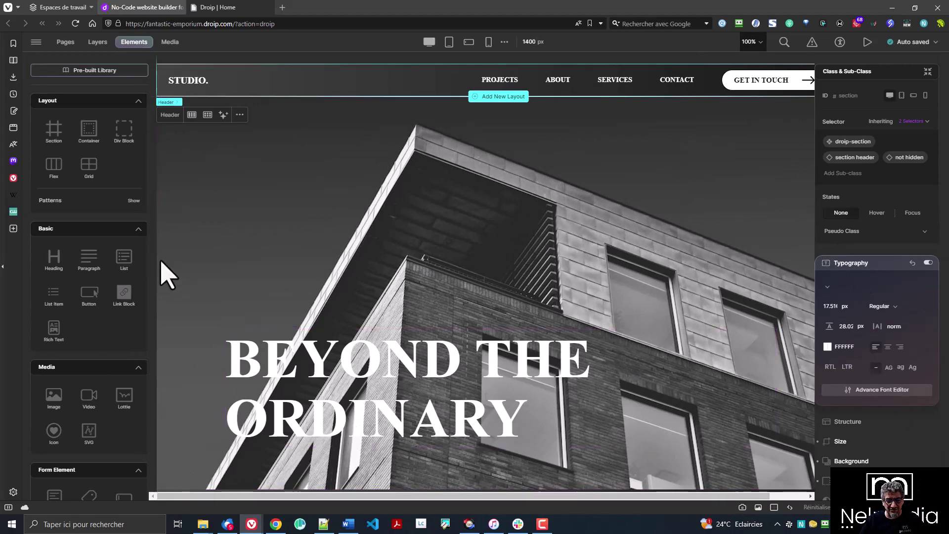
click(812, 42)
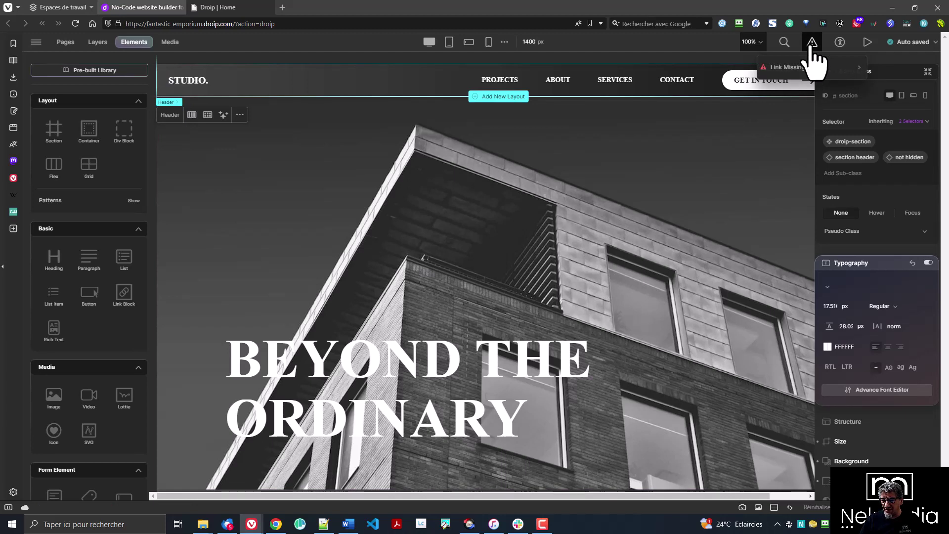
mouse_move(802, 70)
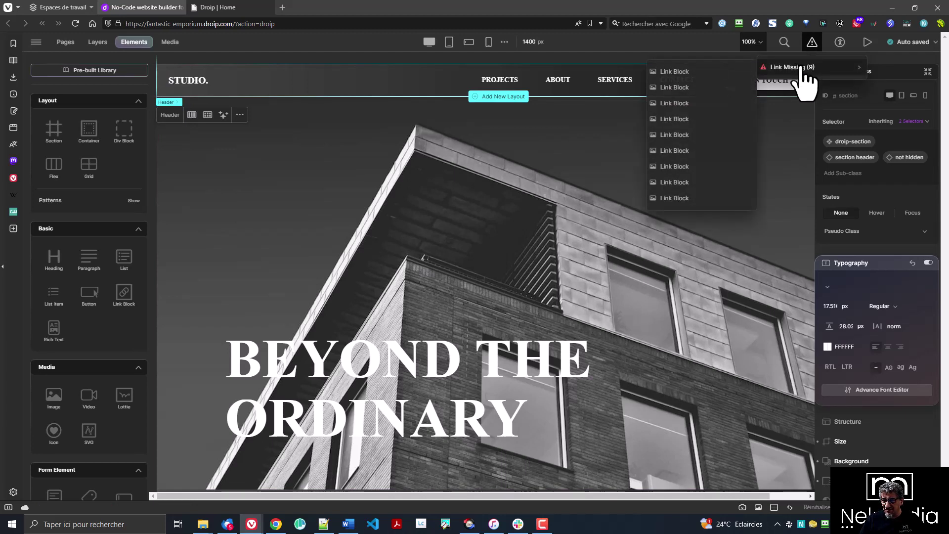
click(687, 88)
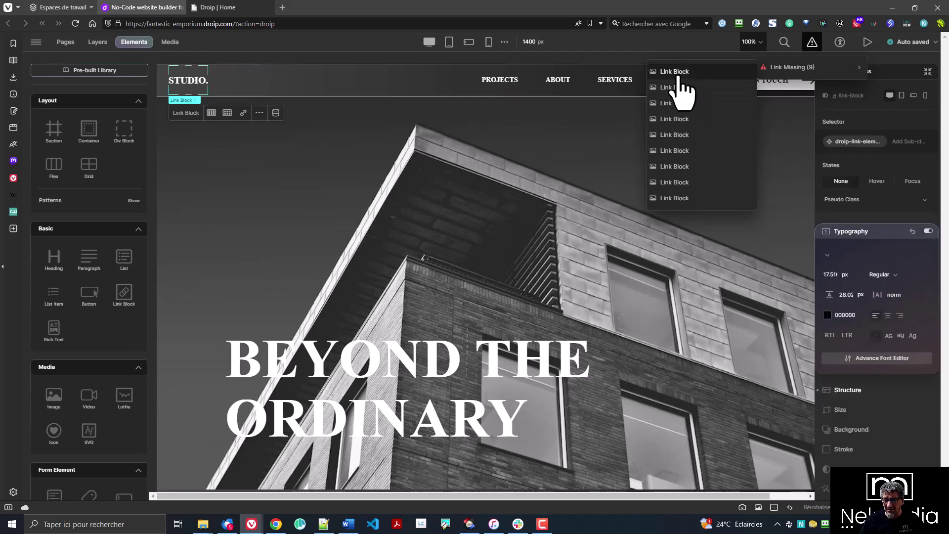
click(674, 138)
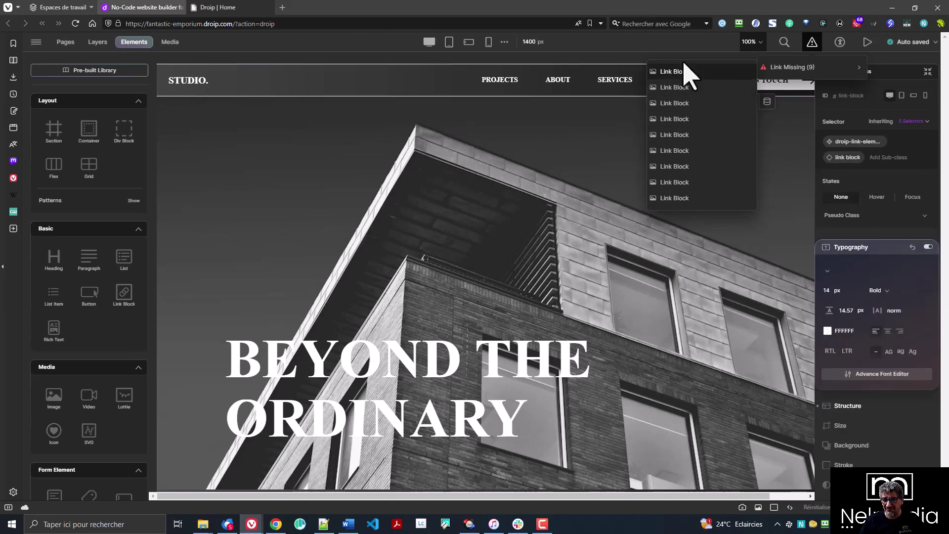
Step: Try the Large Text and Disable Motion accessibility options, and turn both off again
click(845, 43)
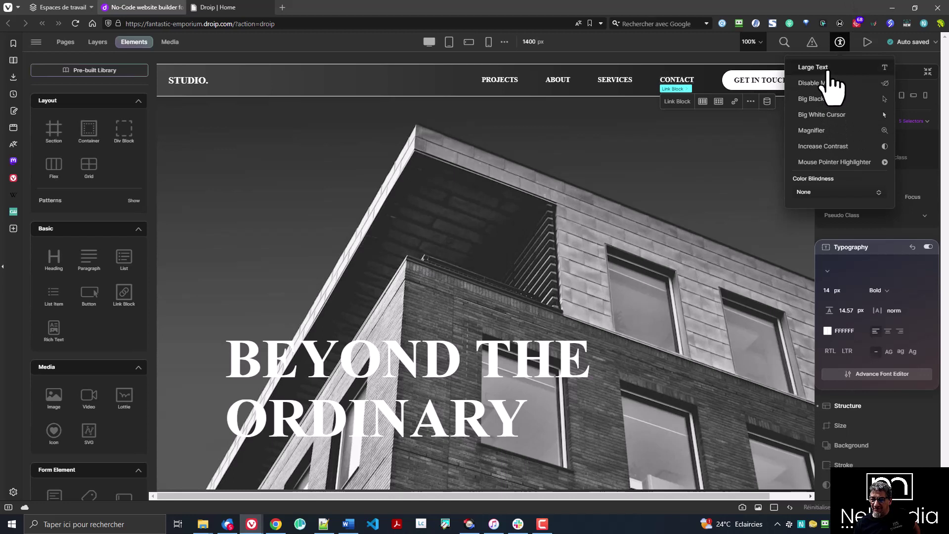
click(828, 69)
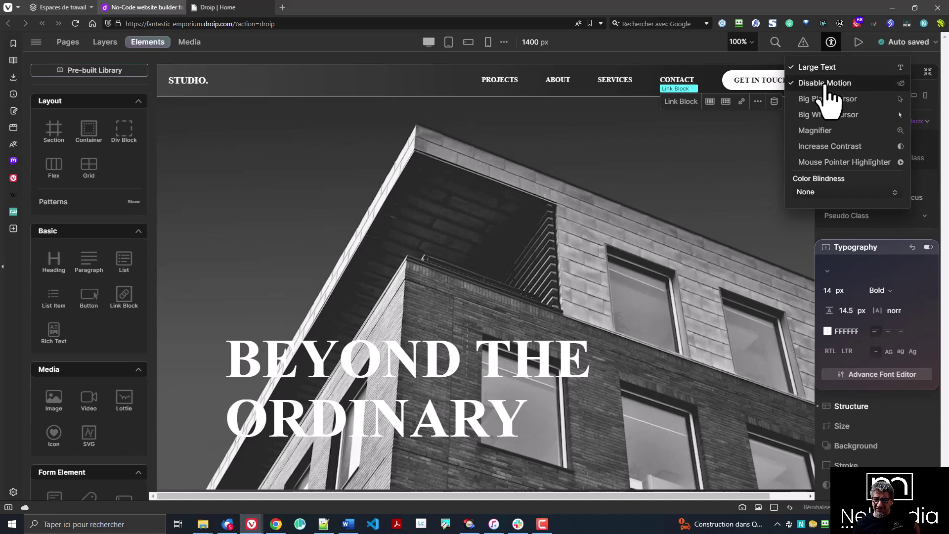
click(825, 74)
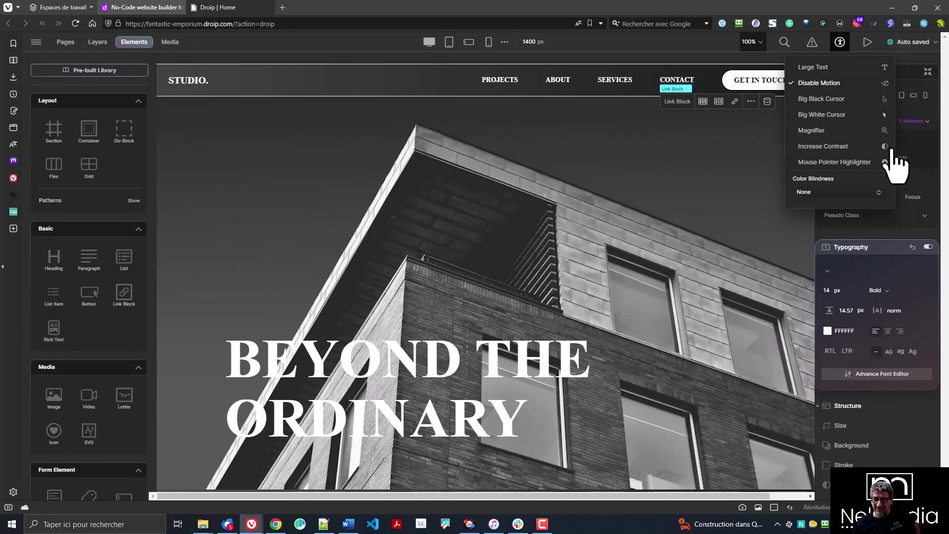
click(812, 70)
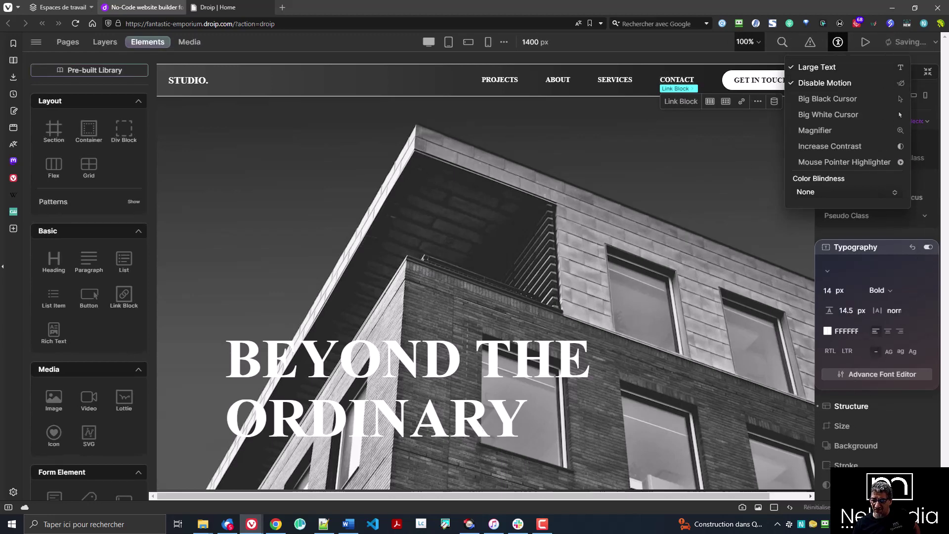
click(816, 67)
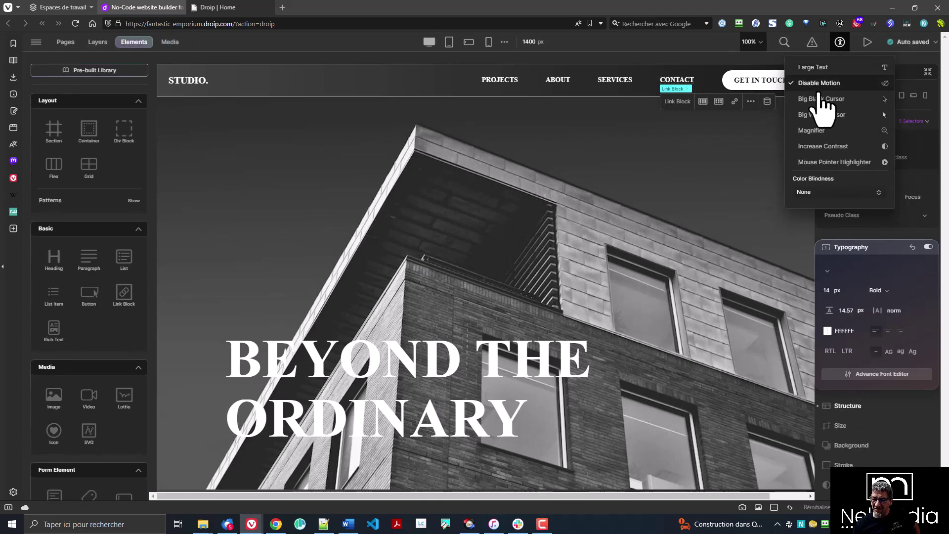
click(819, 85)
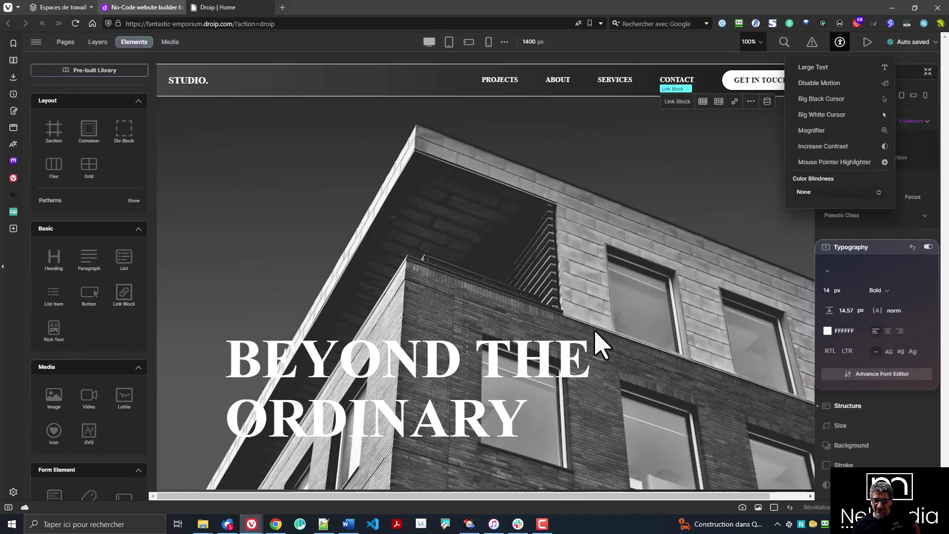
Step: Try the Big Black Cursor and Big White Cursor accessibility options in turn, turning each off again
click(822, 99)
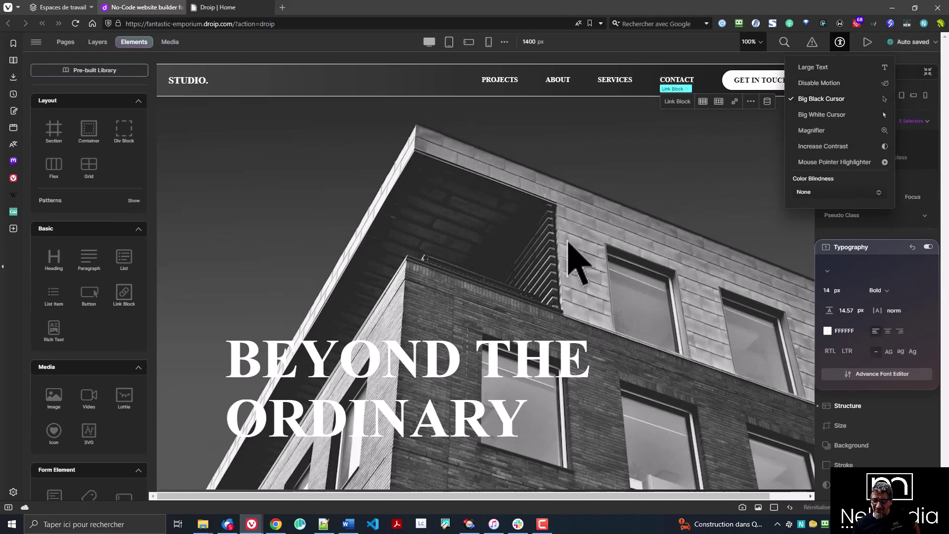
click(820, 99)
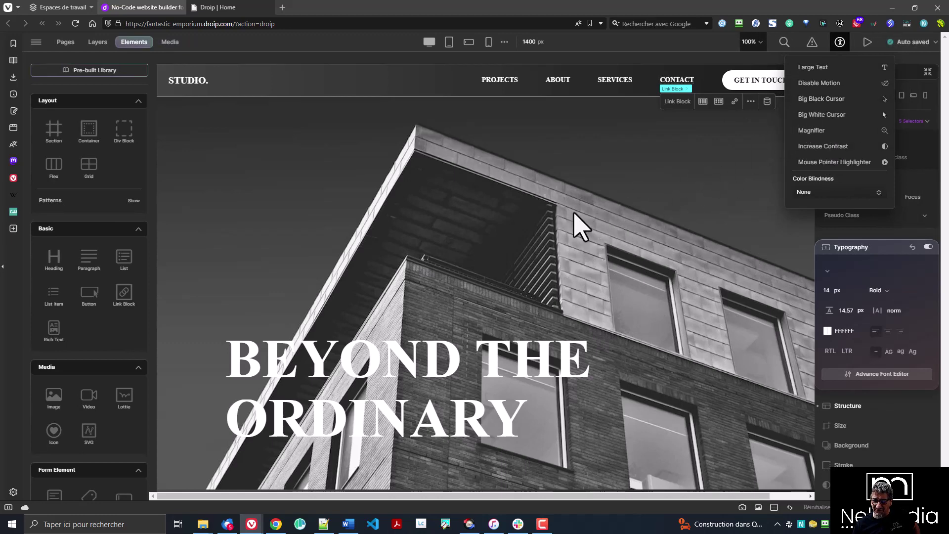
click(821, 115)
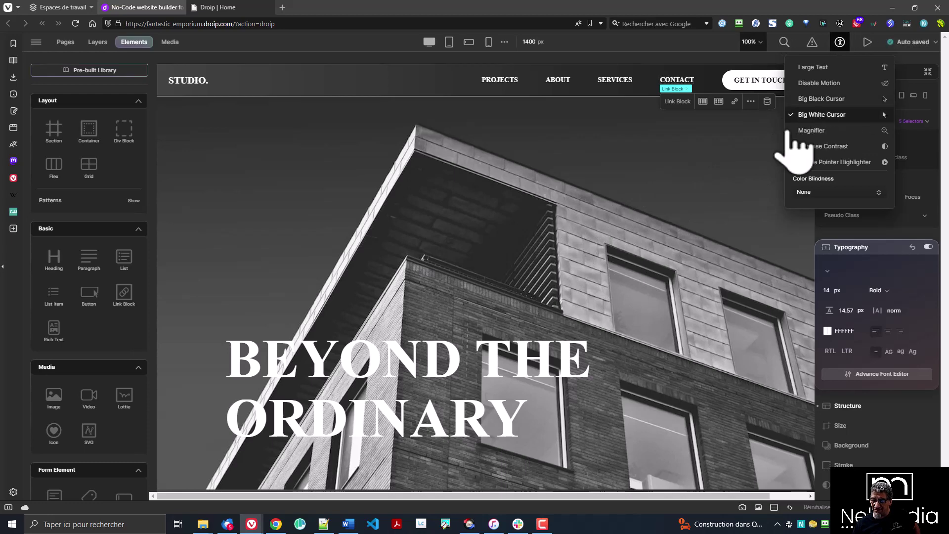
click(821, 115)
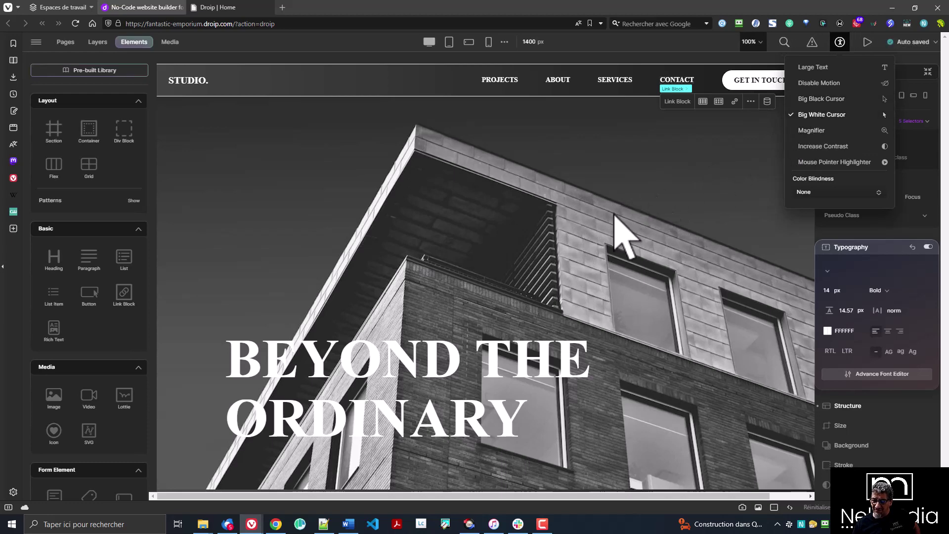
Step: Try the accessibility Magnifier over the editor, and turn it off again
click(831, 130)
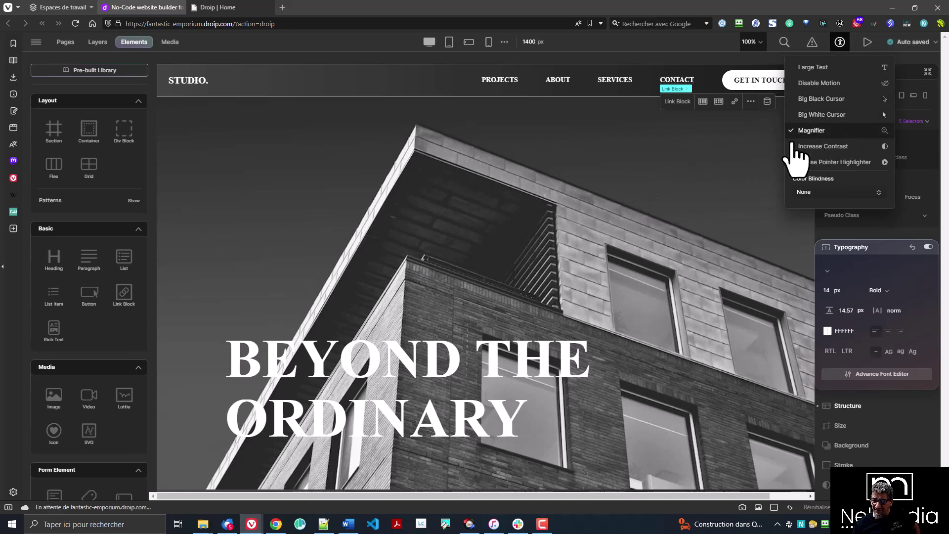
click(405, 385)
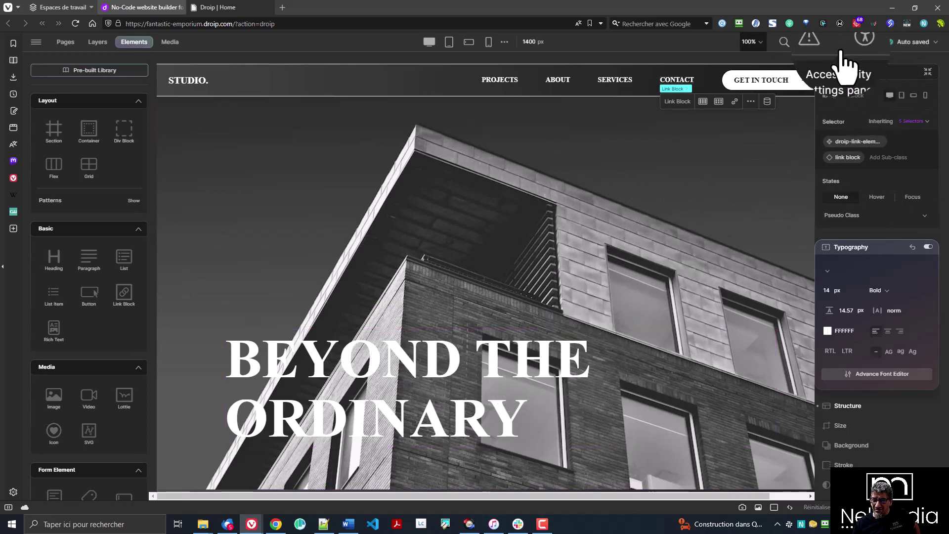
click(859, 45)
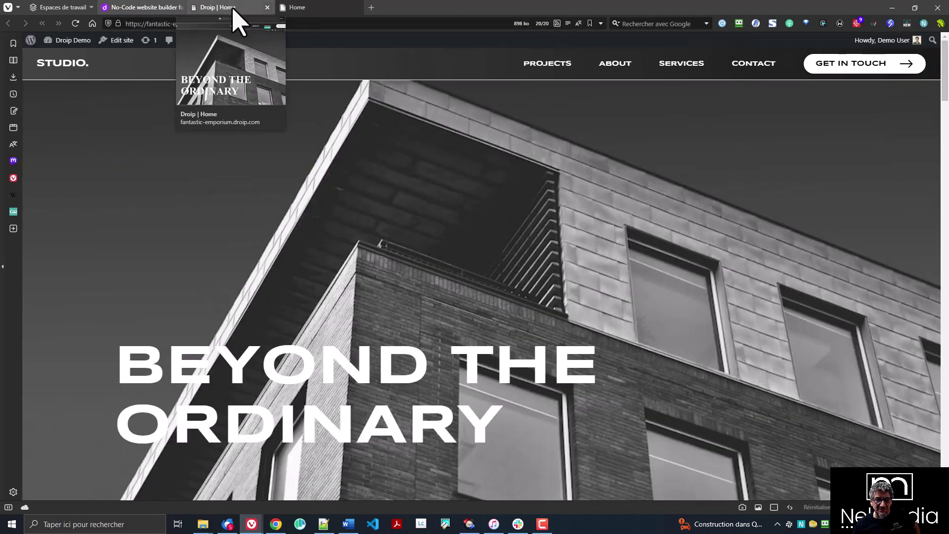
click(233, 9)
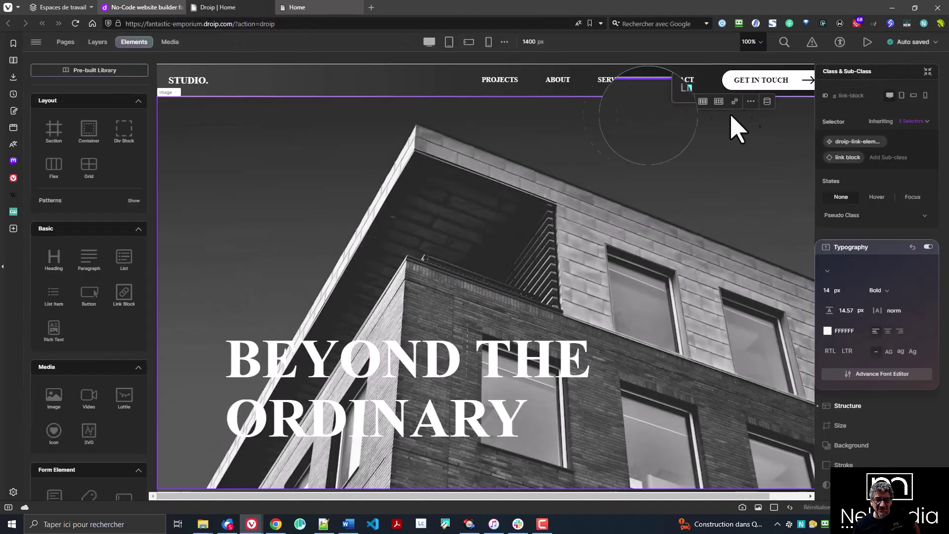
click(840, 43)
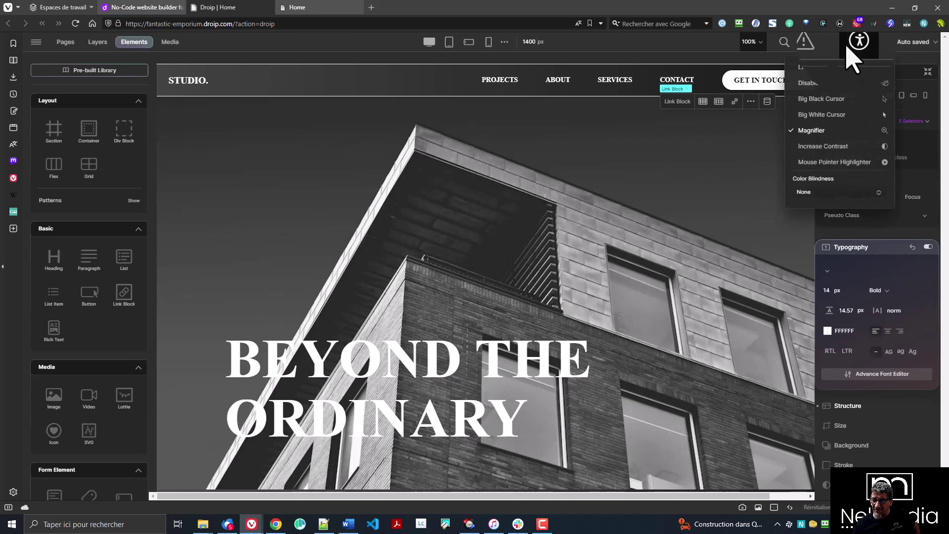
click(813, 130)
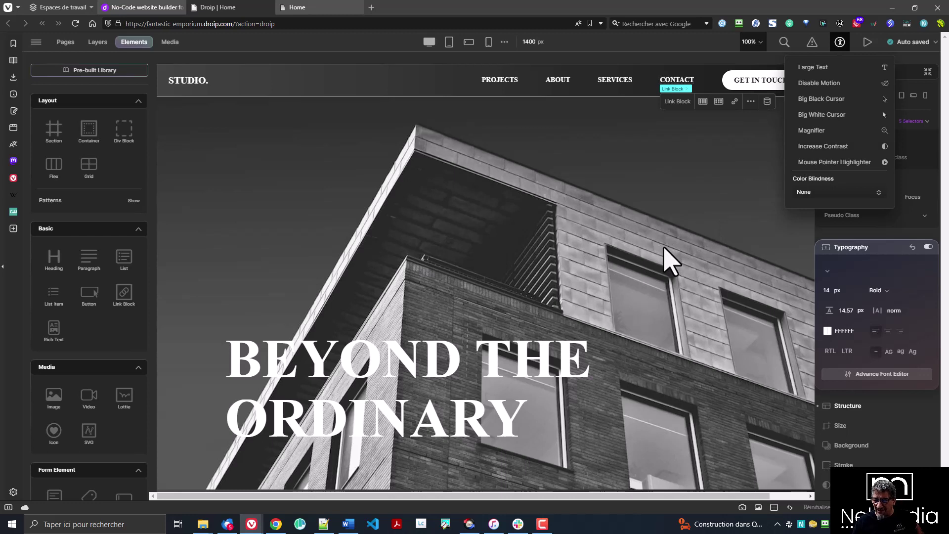
Step: Examine the Color Blindness simulation choices and close the accessibility settings with None kept
click(815, 193)
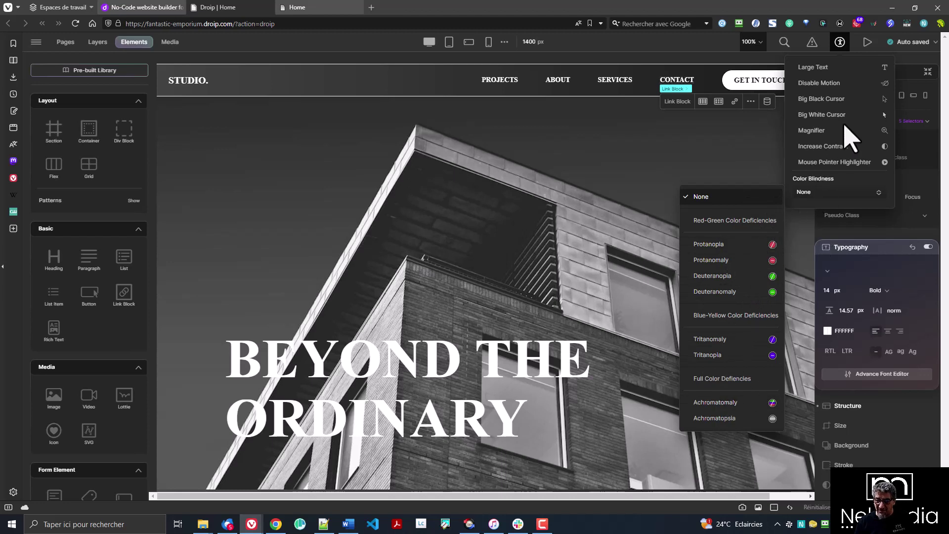
click(844, 51)
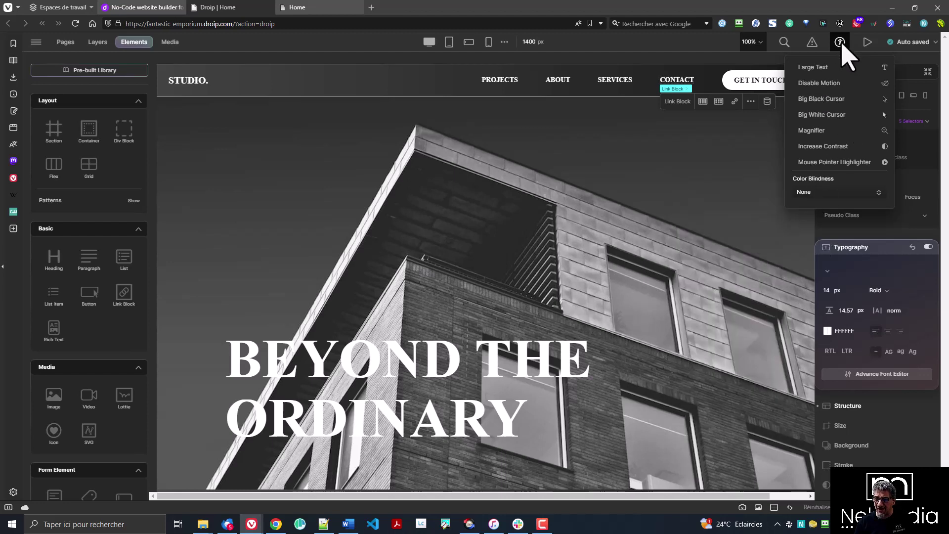
click(841, 43)
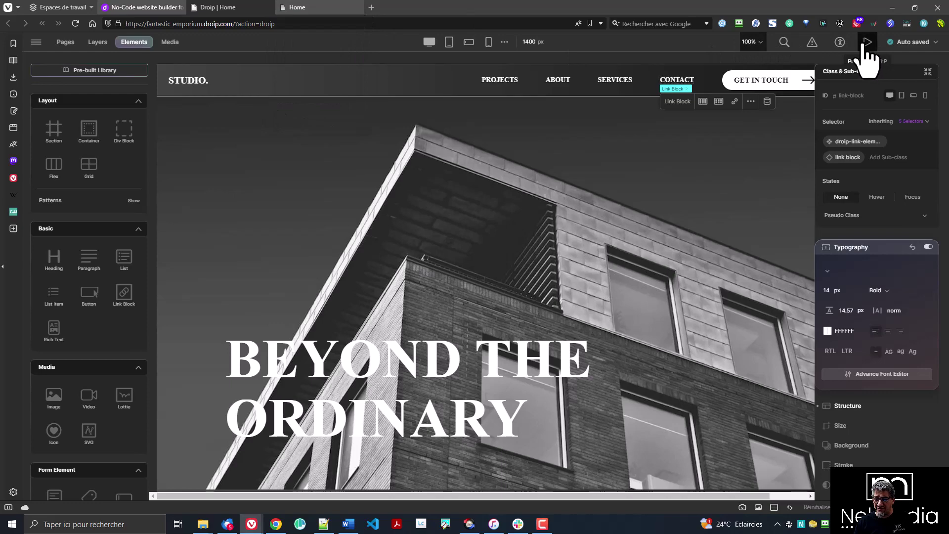
Step: Preview the published home page in its own tab, look through its content, and return to the editor
click(307, 7)
scroll(608, 277, down, 5)
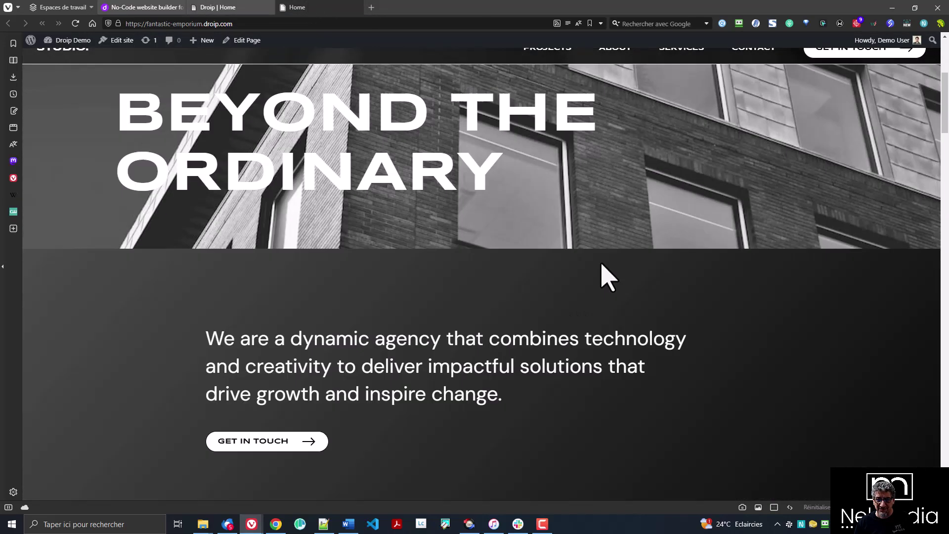
scroll(613, 287, down, 8)
scroll(627, 314, up, 13)
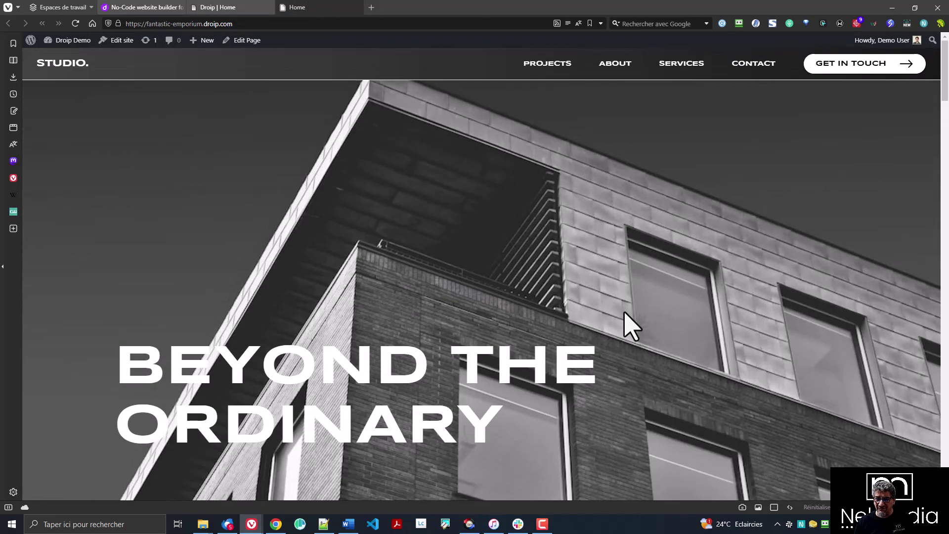
mouse_move(269, 19)
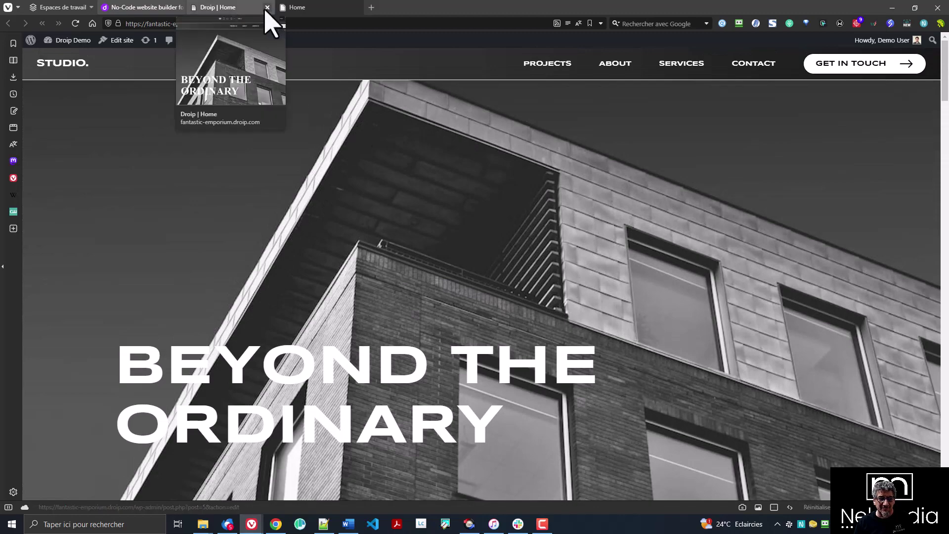
click(233, 9)
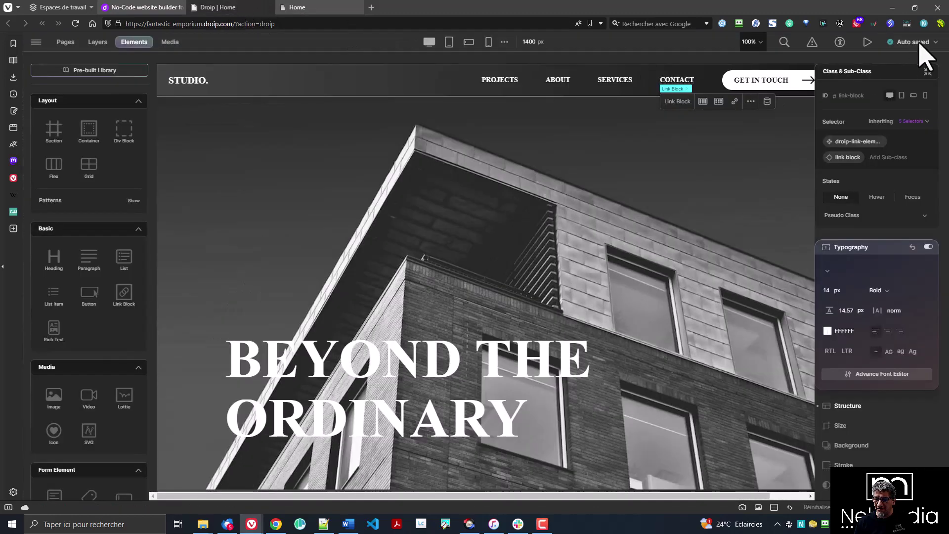
Step: Check the autosave option and the editor's main menu entries, and close the menu without choosing anything
click(936, 42)
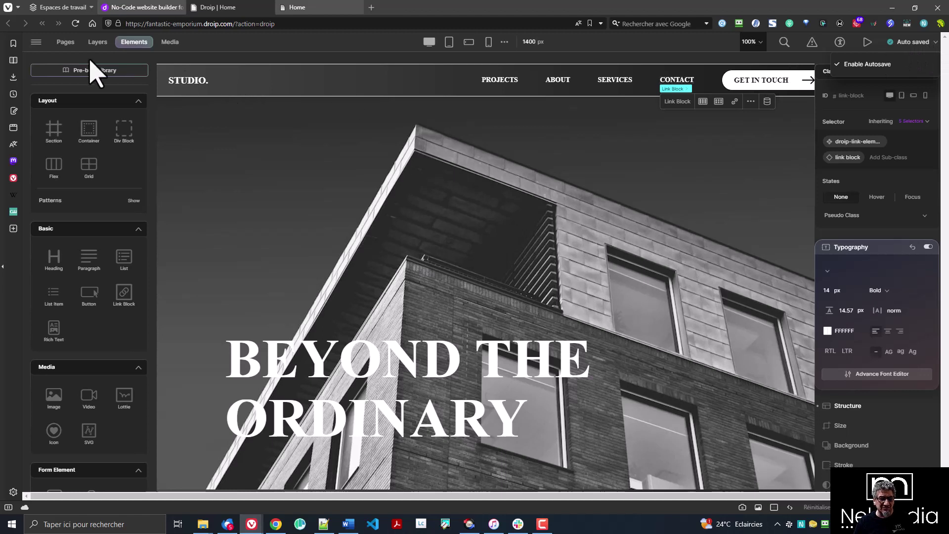
click(35, 43)
click(35, 44)
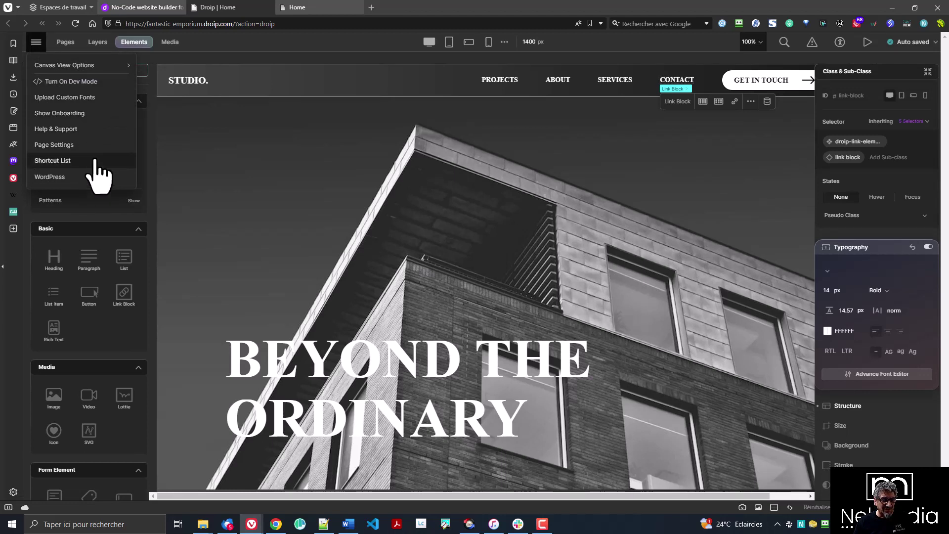
click(249, 42)
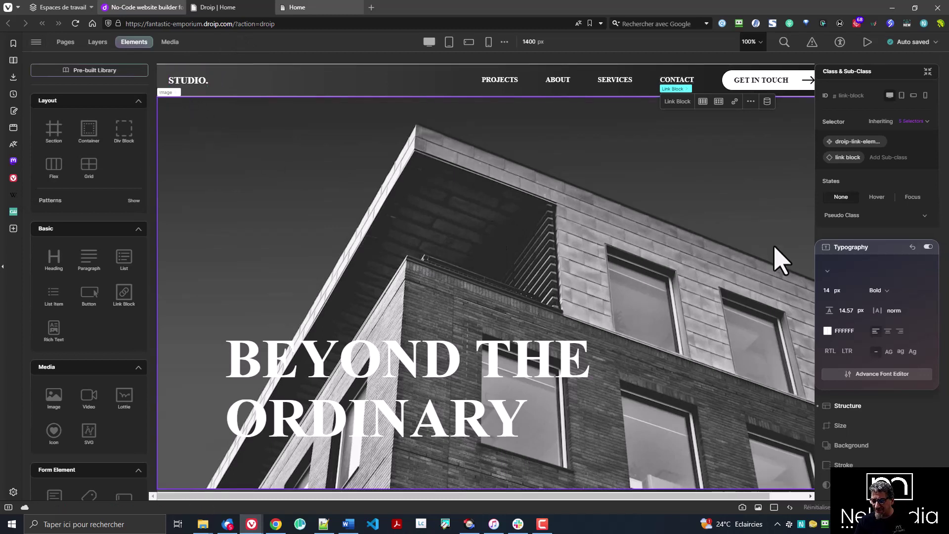
Step: Select the header's Navbar on the canvas and expand its layer down to the contents of its Link Block
click(403, 77)
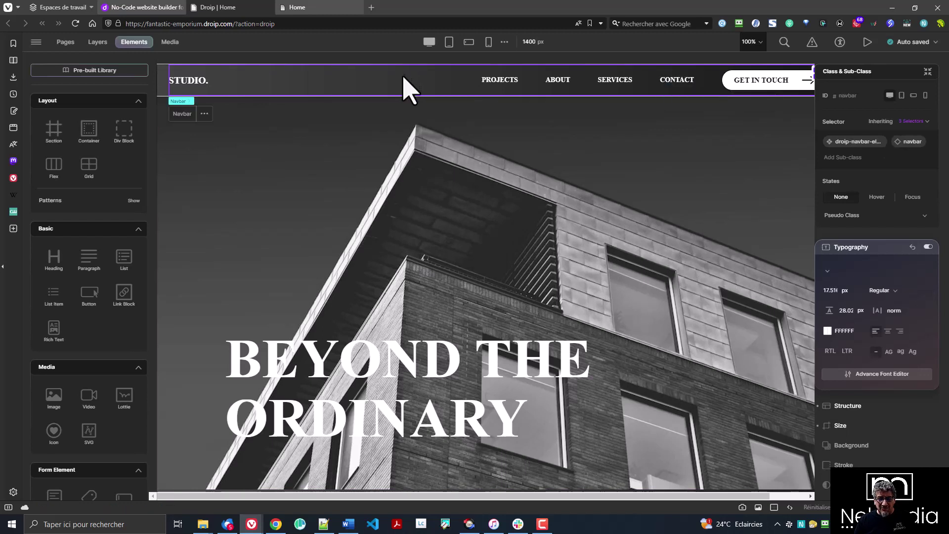
click(97, 42)
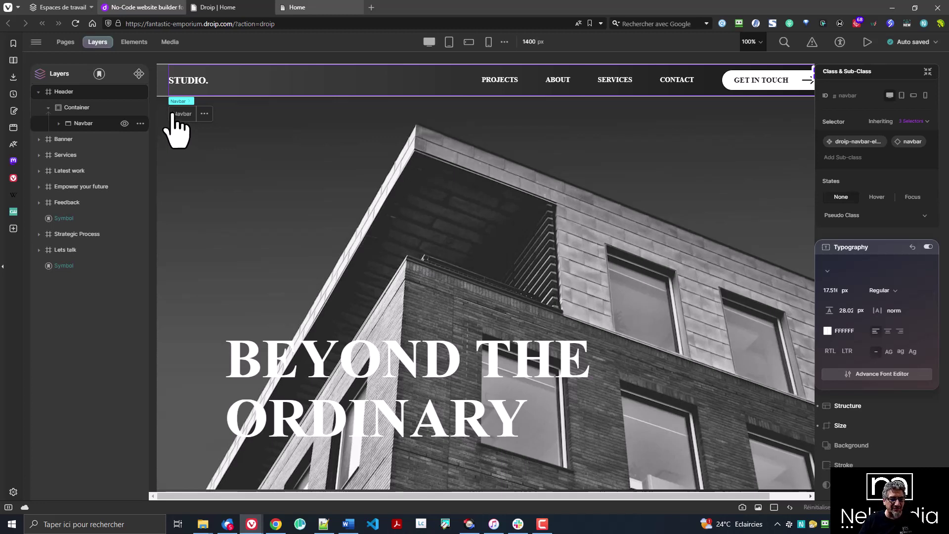
click(59, 123)
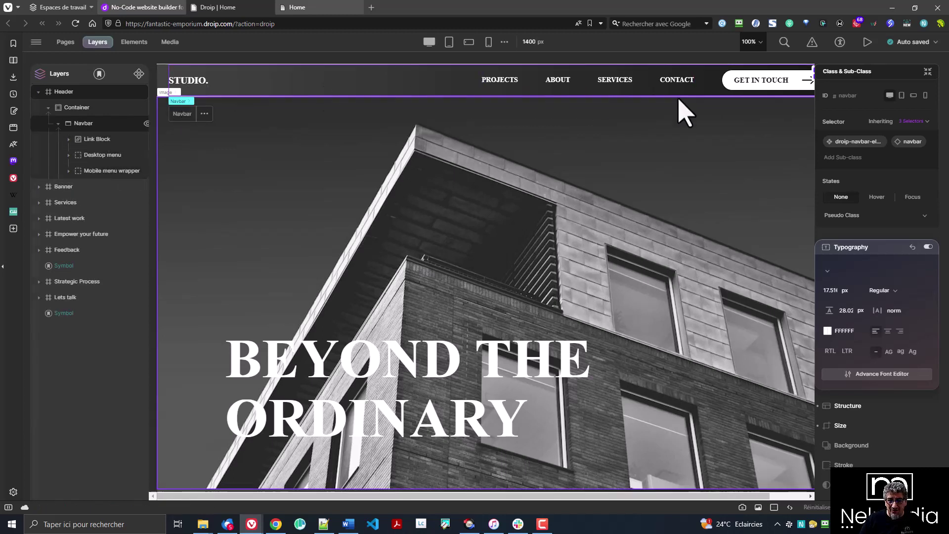
click(67, 140)
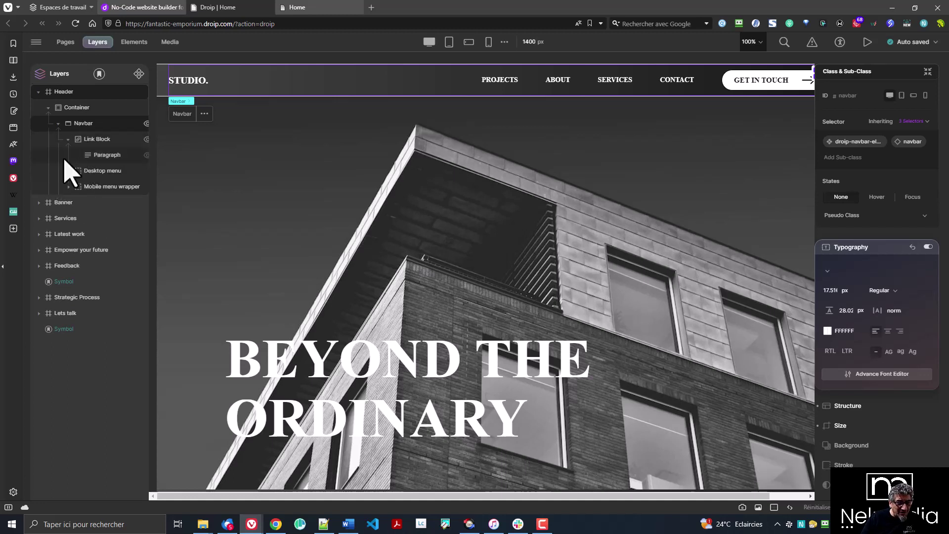
Step: Inspect the logo Paragraph, expand Desktop menu down to the first Nav Item's Link Block, and select the PROJECTS Text layer
click(111, 156)
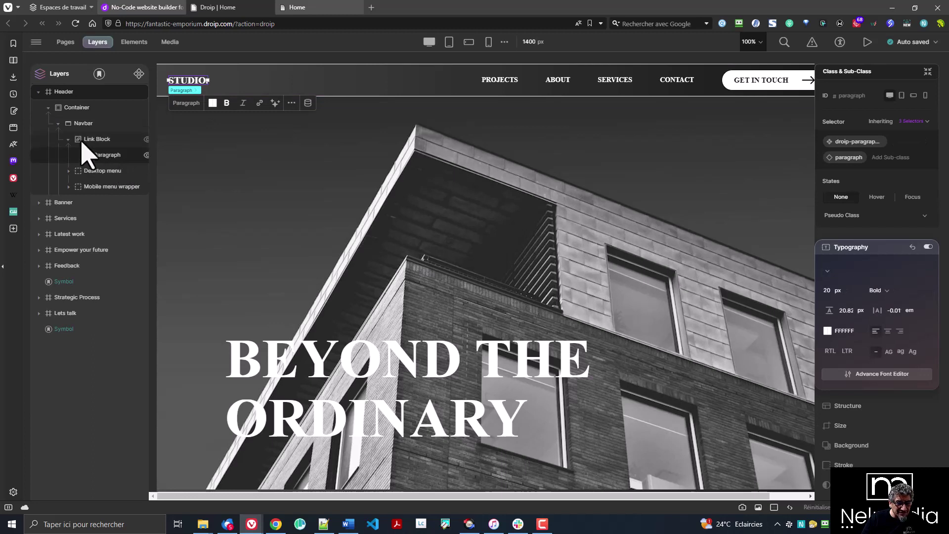
click(69, 171)
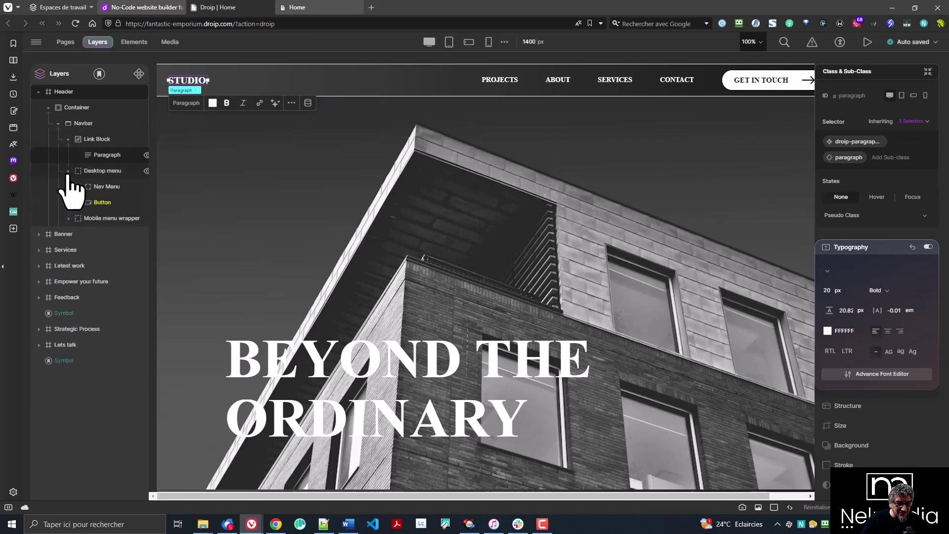
click(102, 192)
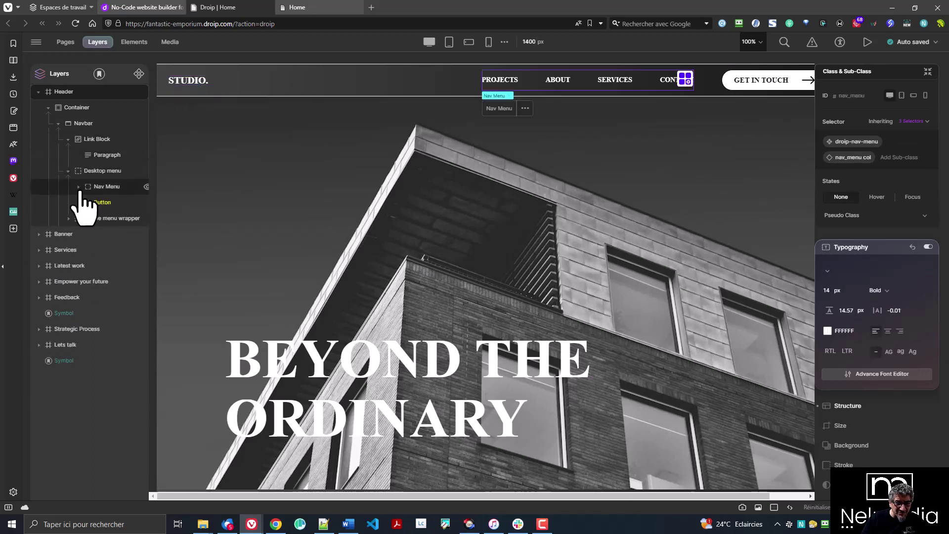
click(79, 186)
click(86, 205)
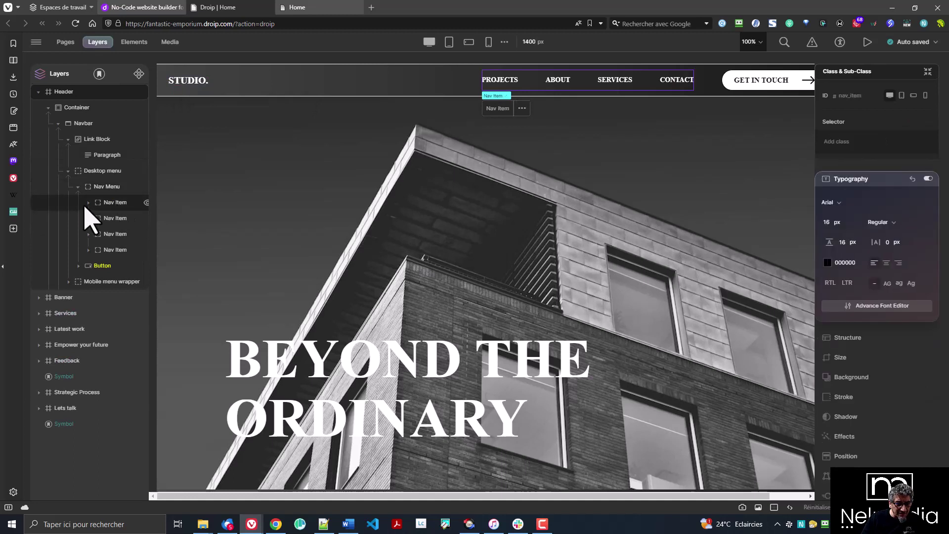
click(88, 203)
click(98, 219)
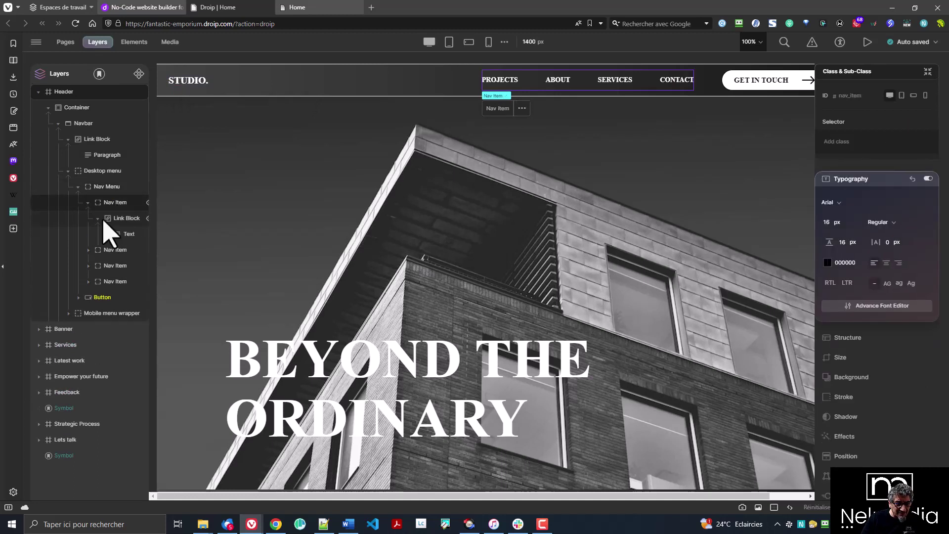
click(118, 237)
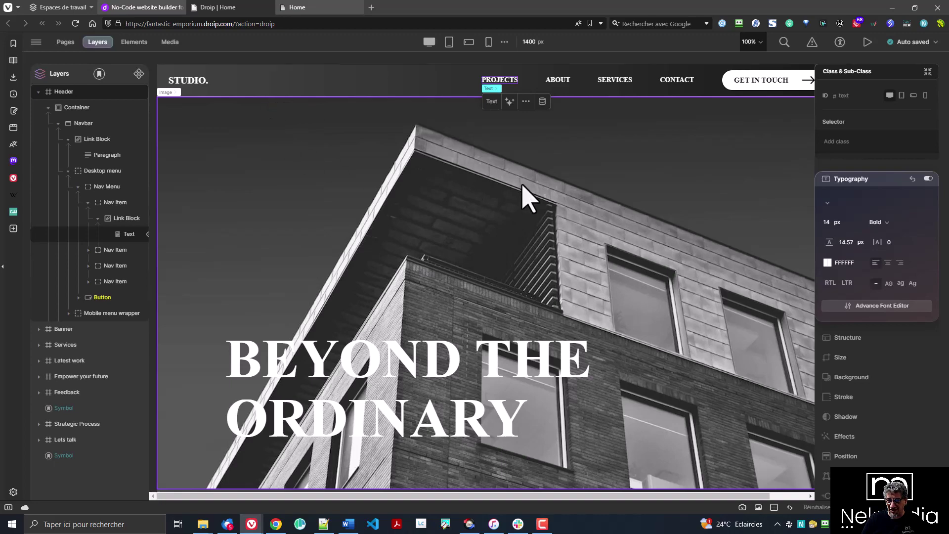
Step: Look through the home page on the canvas from the banner down to the Empower Your Future section and back
scroll(633, 286, down, 6)
scroll(632, 292, down, 5)
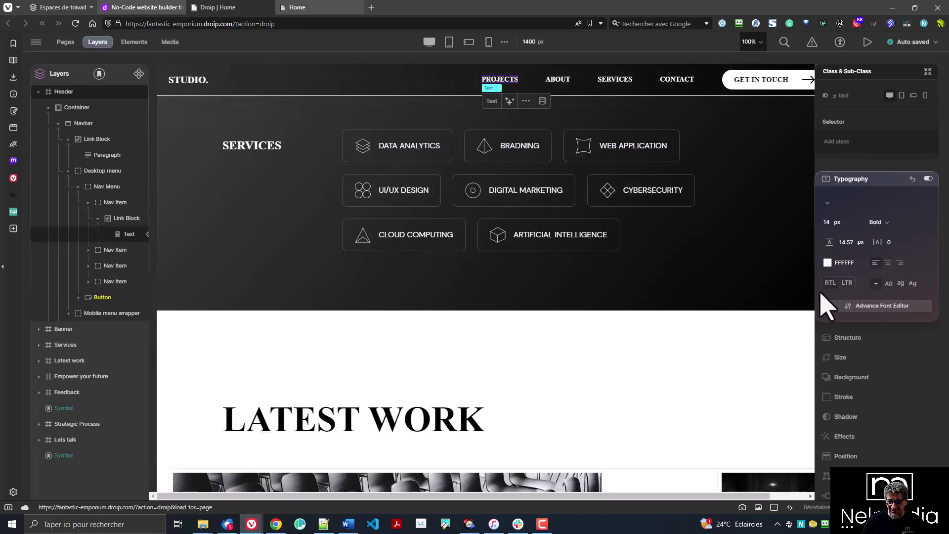
scroll(697, 334, up, 4)
scroll(684, 334, up, 5)
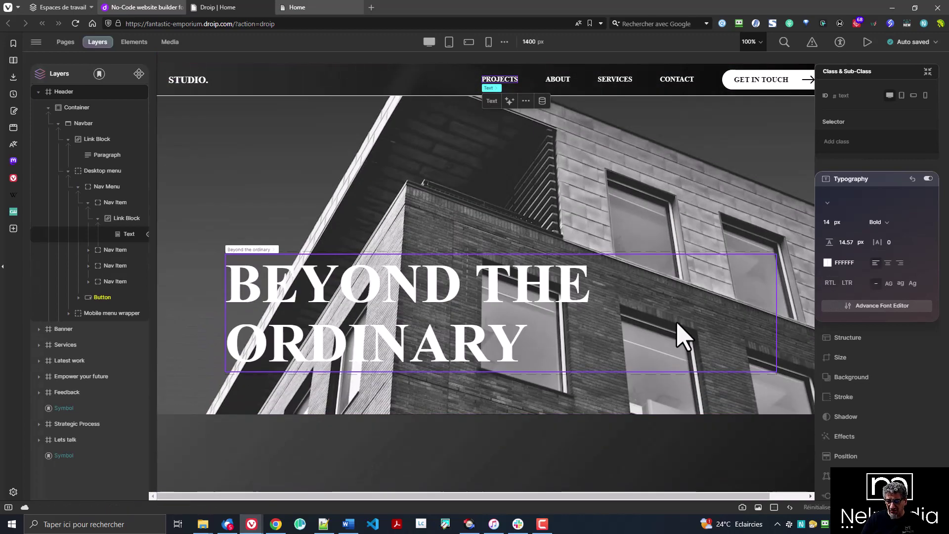
scroll(662, 336, down, 20)
scroll(653, 346, down, 8)
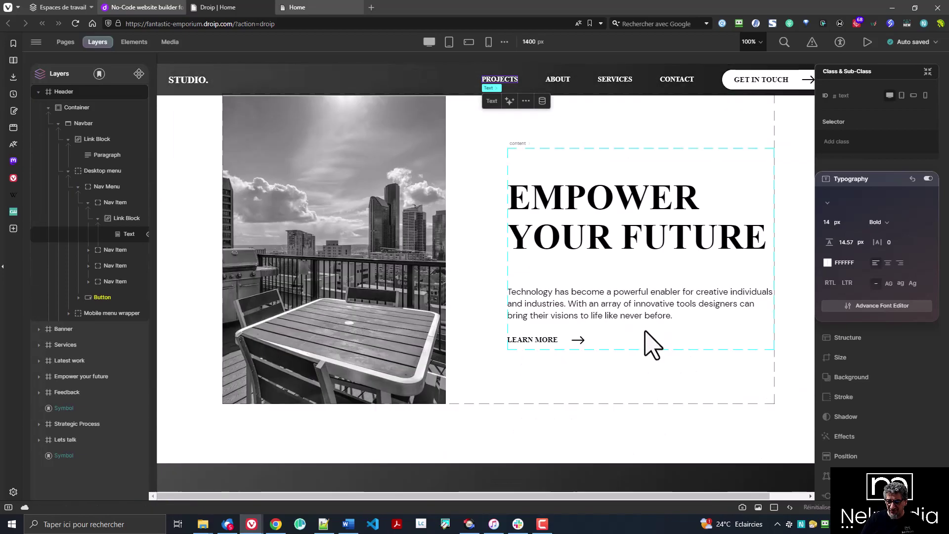
scroll(651, 341, up, 5)
scroll(650, 344, up, 20)
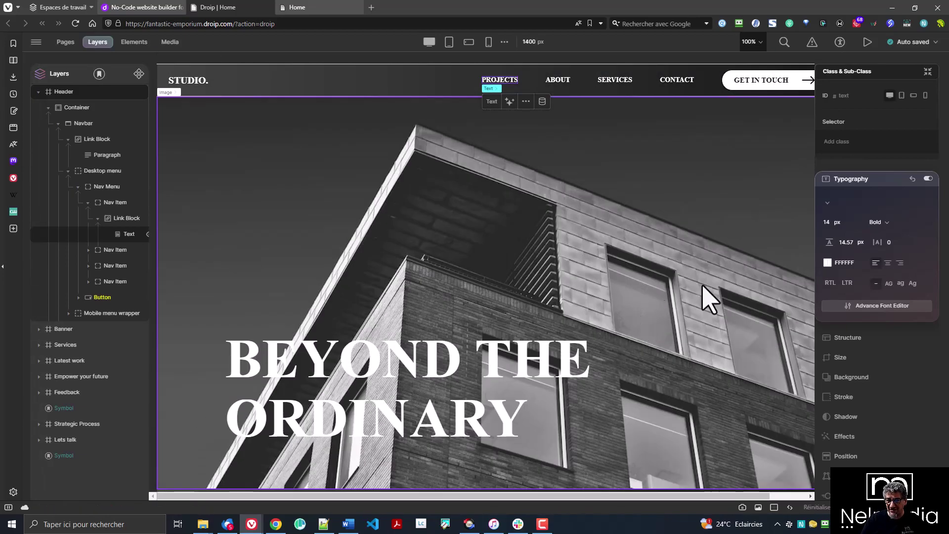
Step: Select the ABOUT text in the header, check the available droip classes, and close the list without adding one
click(558, 80)
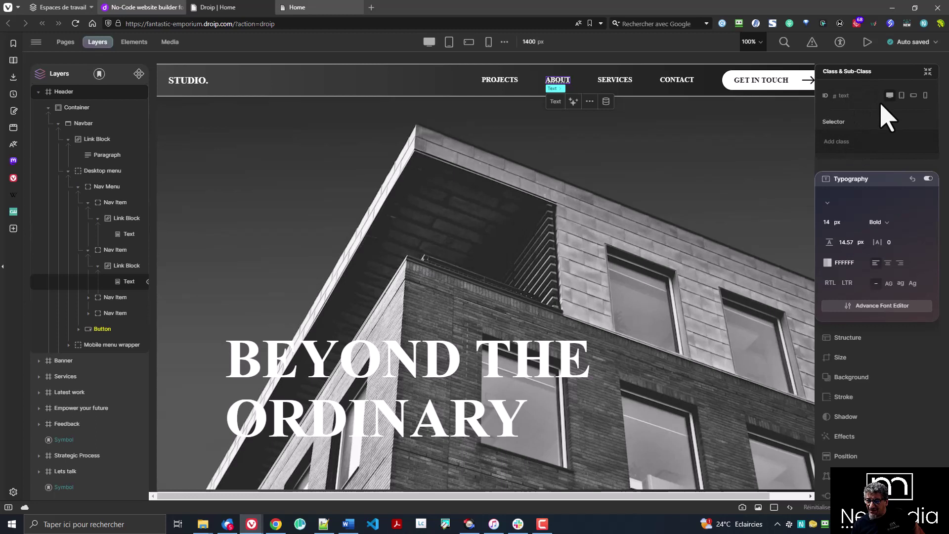
click(845, 143)
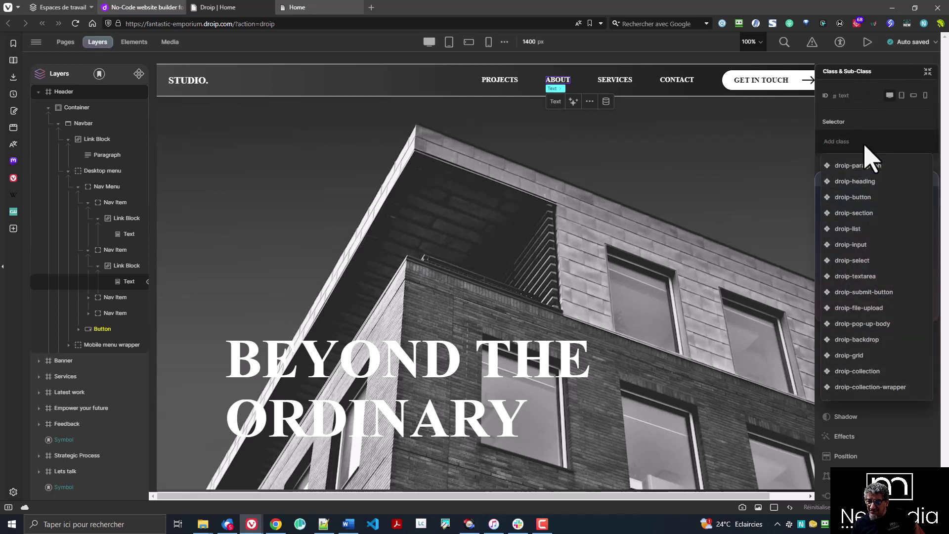
click(883, 133)
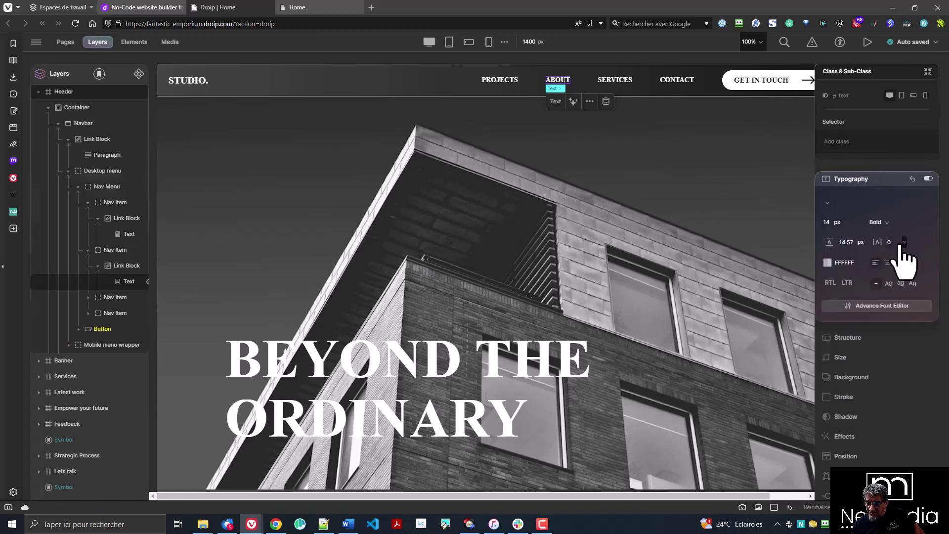
Step: Examine the ABOUT text's Structure, Size, Transition and Interaction settings, and return to its Typography settings
click(875, 338)
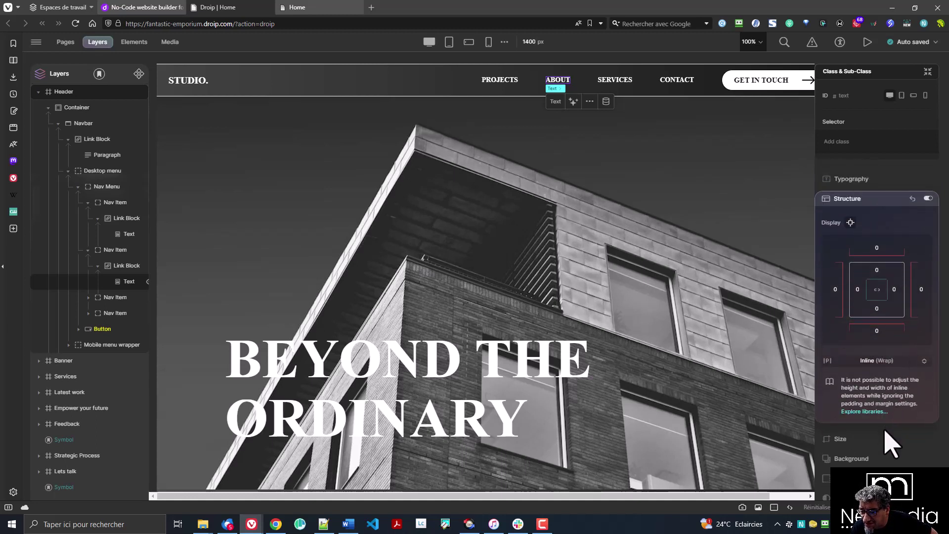
click(888, 439)
scroll(905, 364, down, 2)
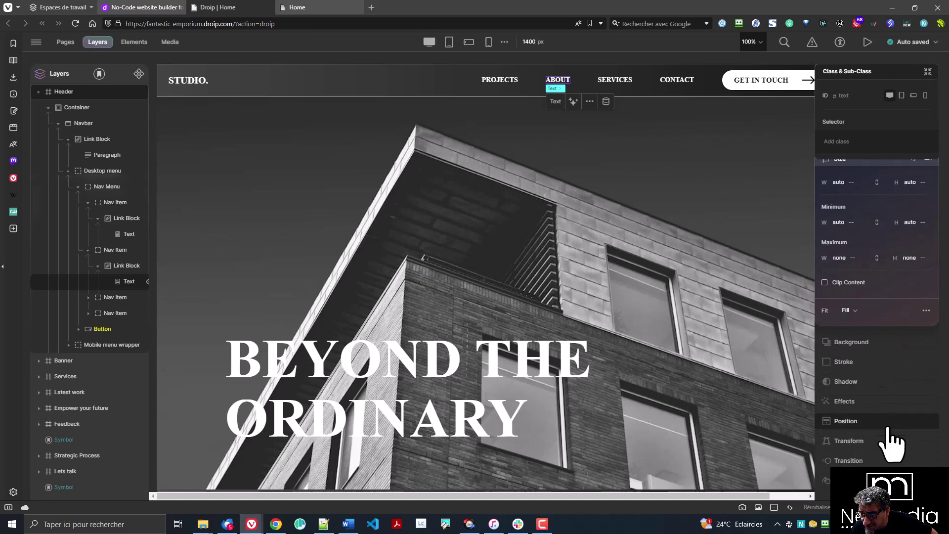
click(851, 481)
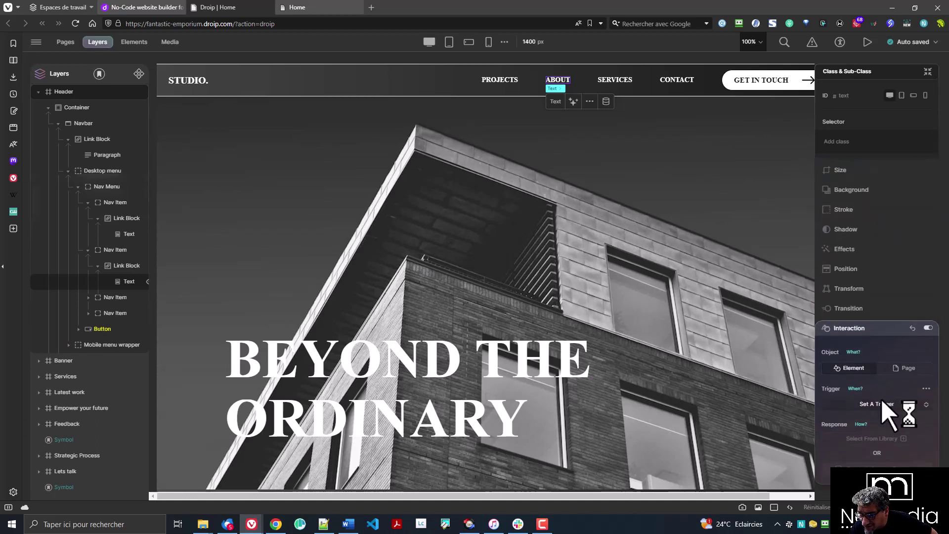
click(870, 309)
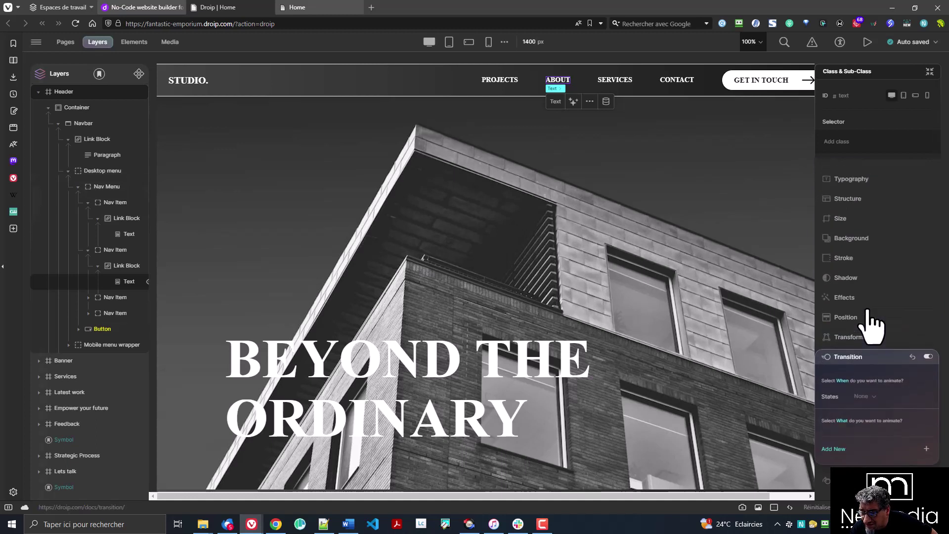
click(836, 480)
scroll(897, 438, down, 1)
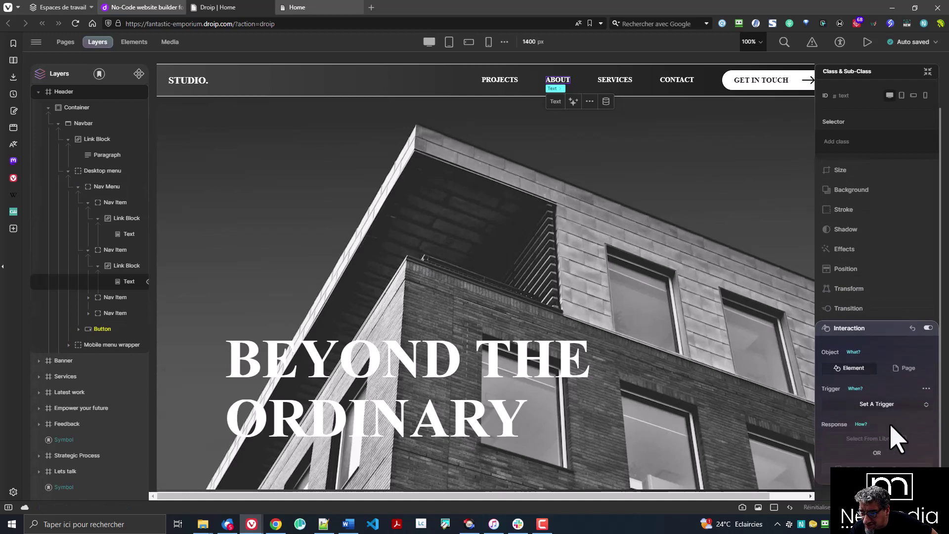
scroll(895, 432, up, 1)
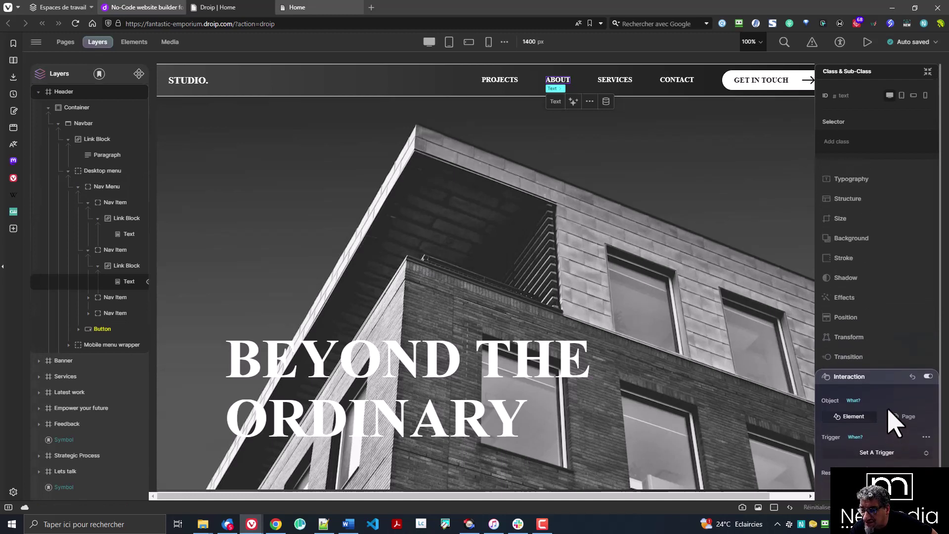
click(878, 181)
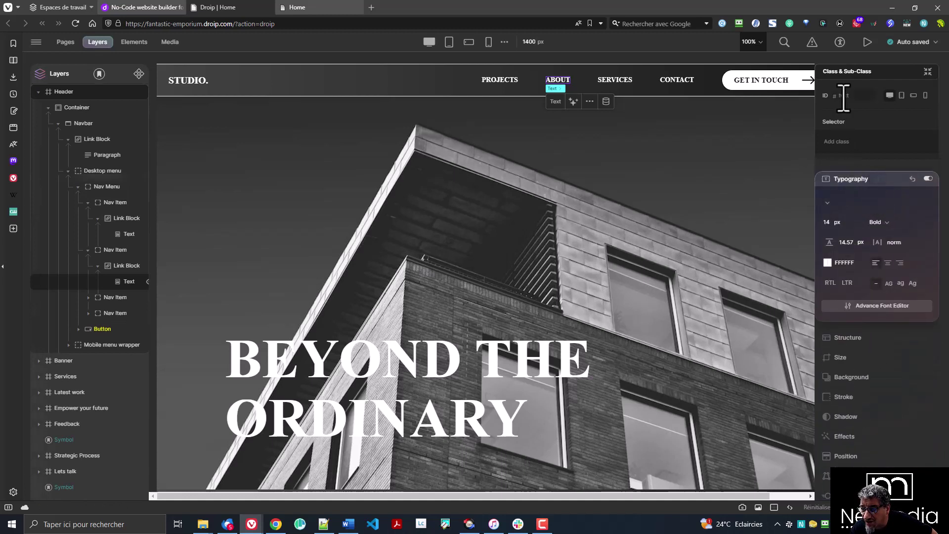
Step: Check the ABOUT text's custom properties and the form for adding a custom attribute, and close them without adding anything
click(590, 102)
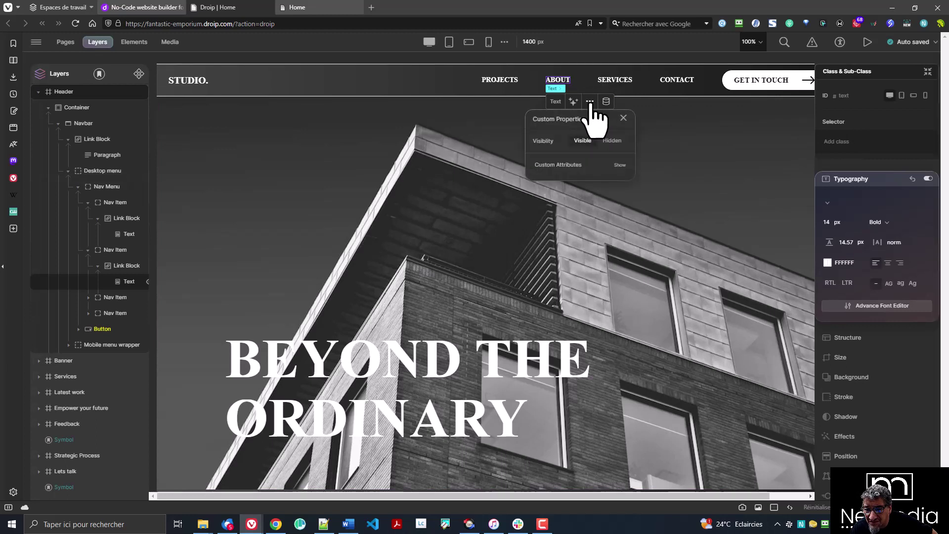
click(604, 168)
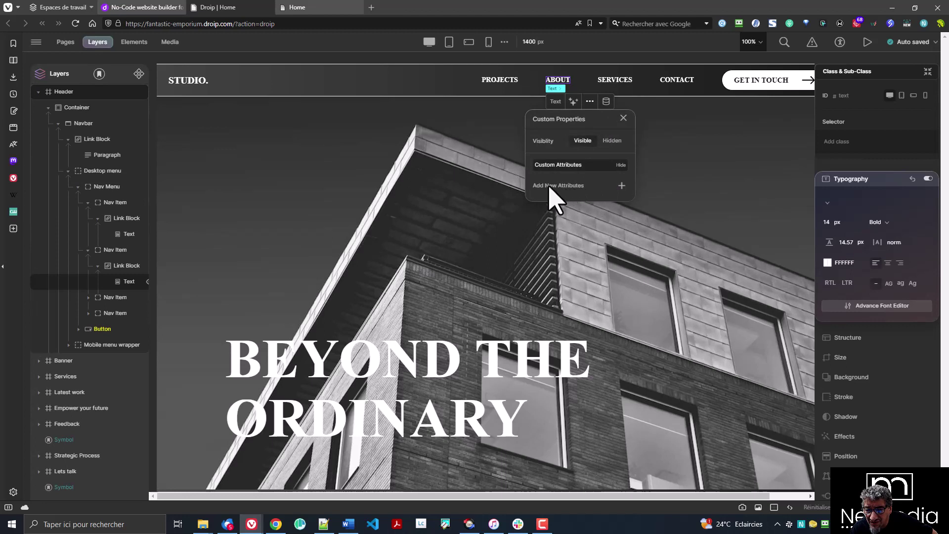
click(622, 186)
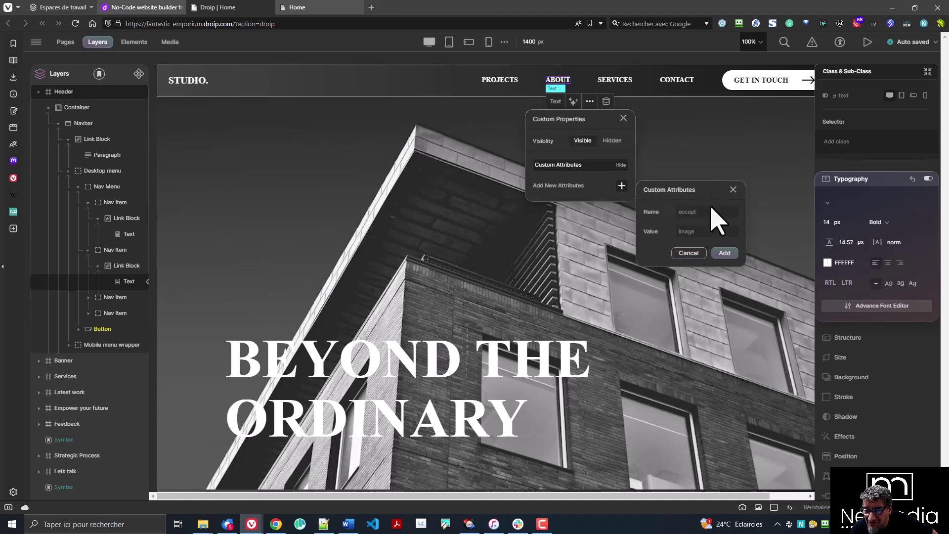
click(688, 253)
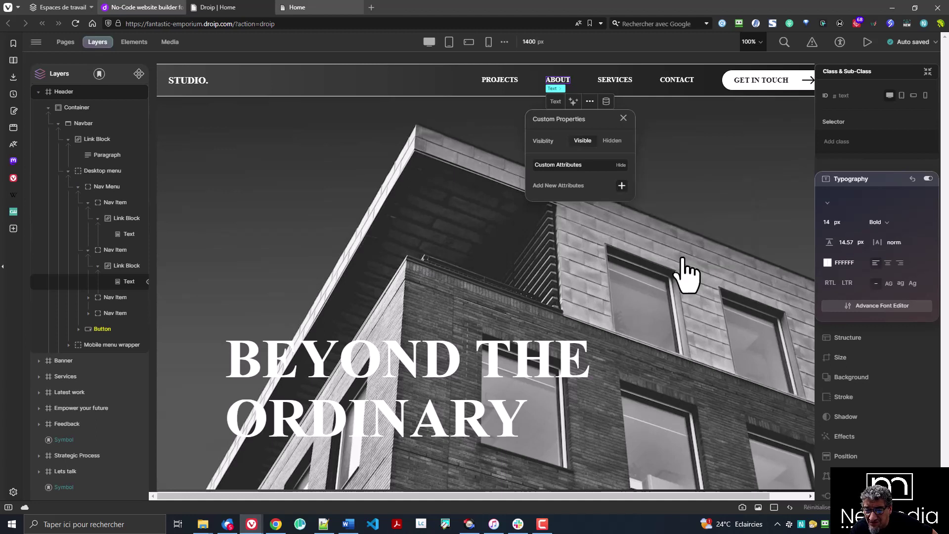
click(621, 120)
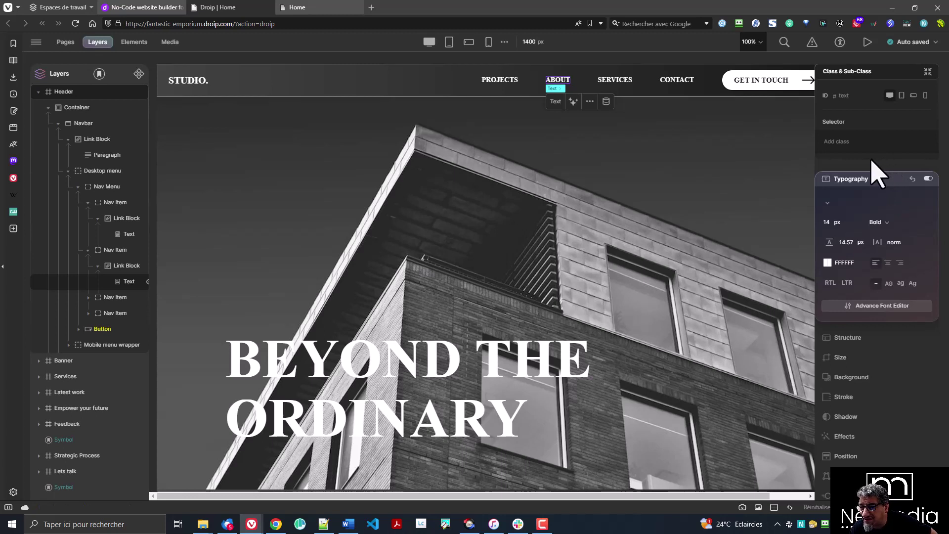
Step: Look through the advanced font details of the ABOUT text down to OpenType Feature, and close them unchanged
click(863, 307)
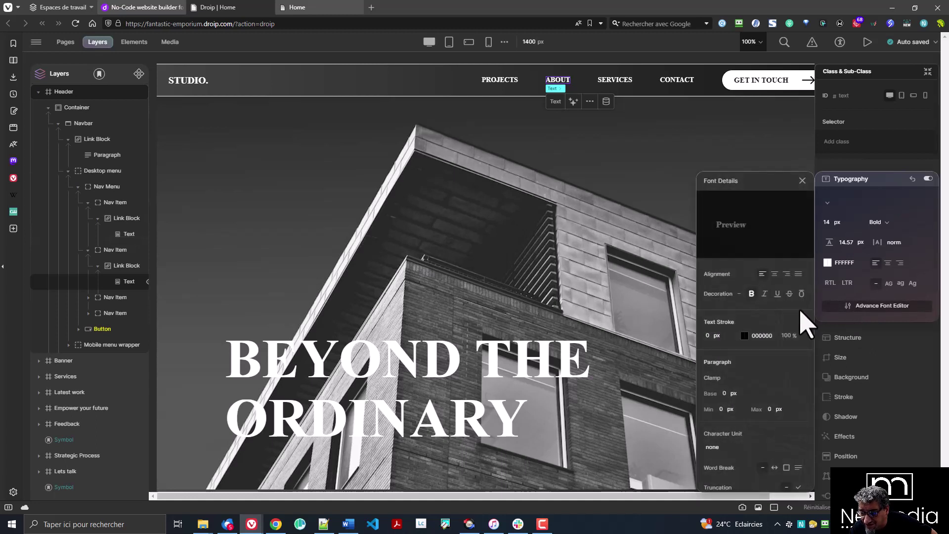
scroll(783, 317, down, 2)
scroll(785, 322, down, 1)
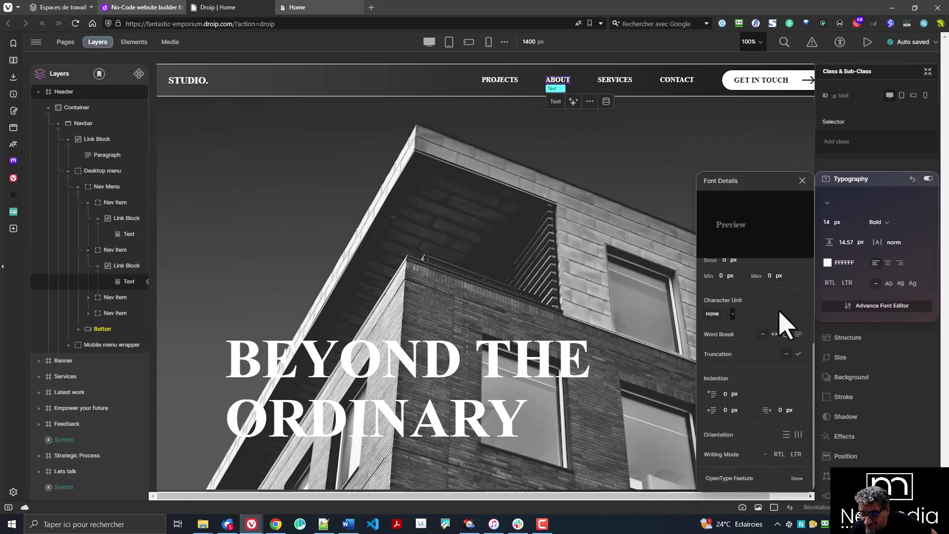
click(803, 180)
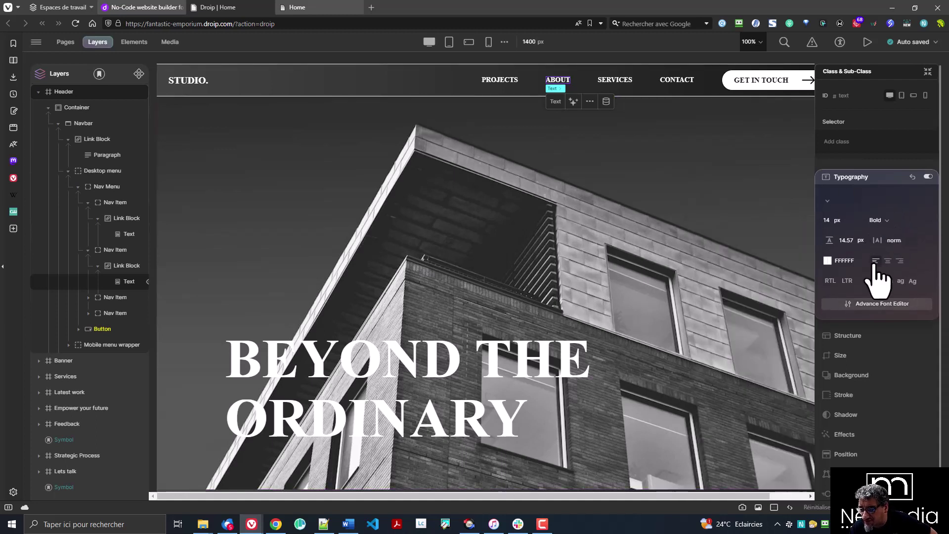
Step: Review the ABOUT text's Interaction and Typography settings once more, and select the Link Block layer that contains the text
scroll(885, 287, down, 1)
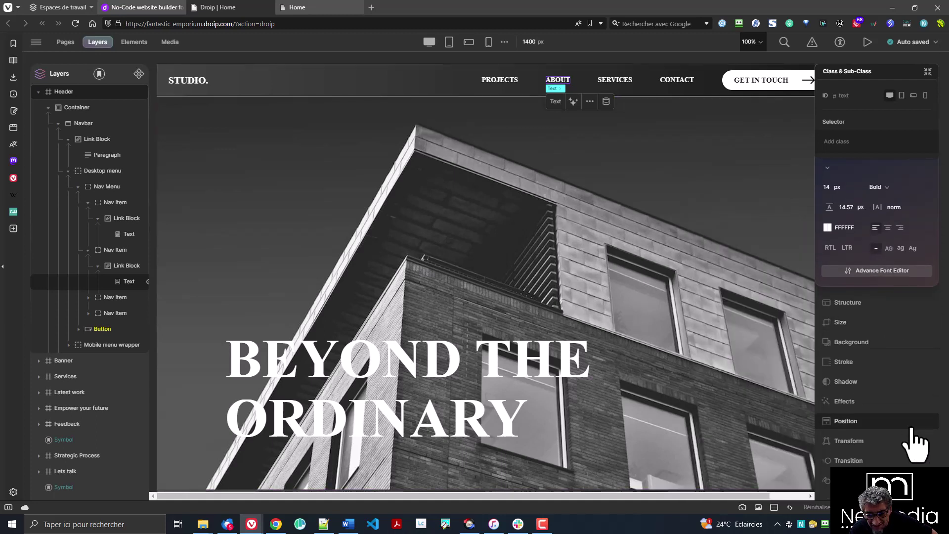
click(907, 478)
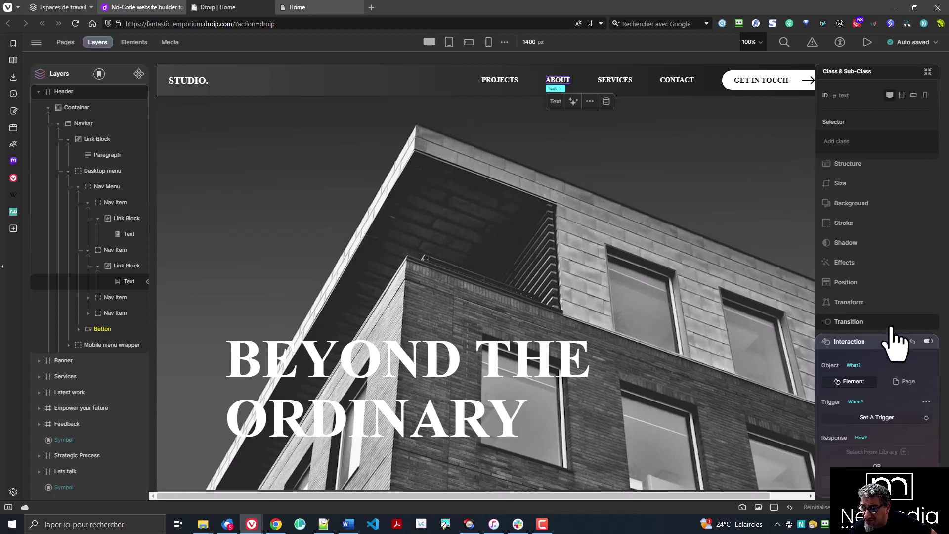
click(852, 180)
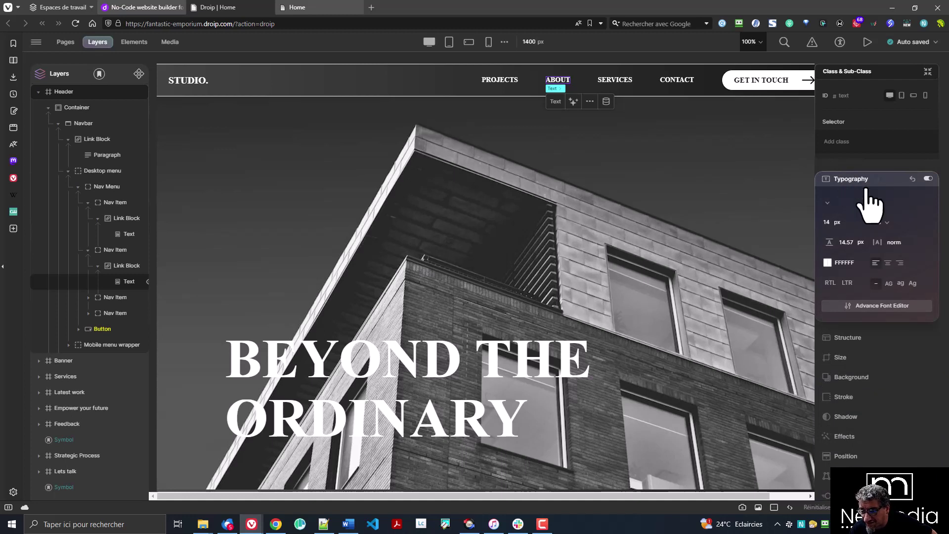
scroll(920, 295, down, 1)
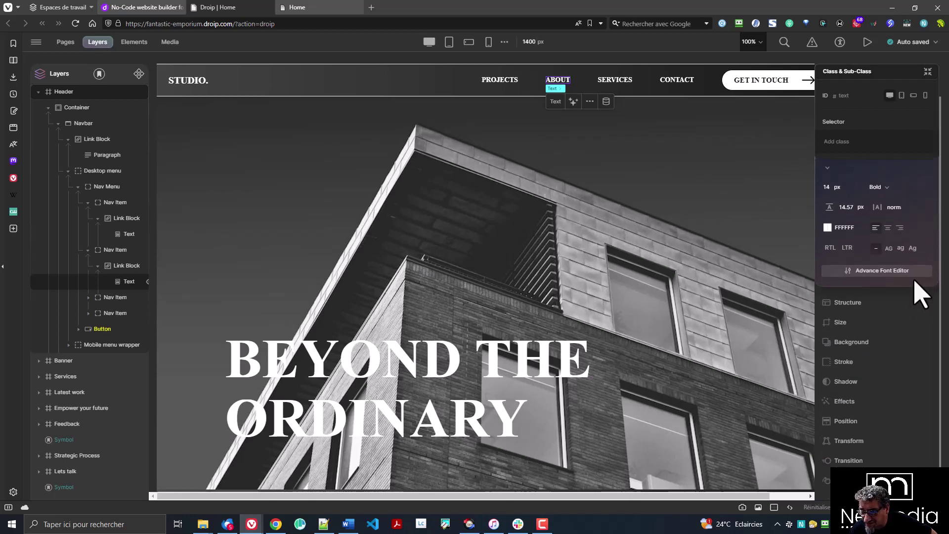
scroll(899, 319, up, 1)
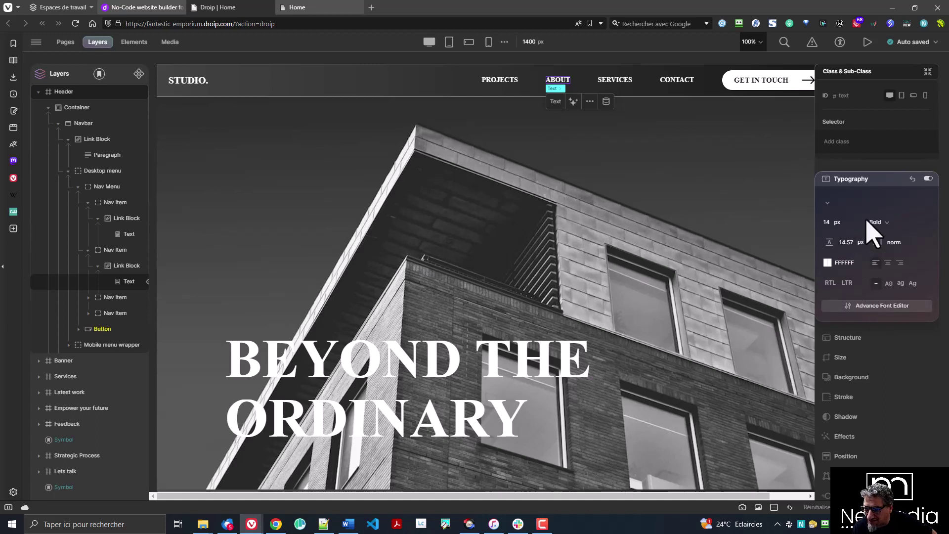
scroll(890, 309, down, 1)
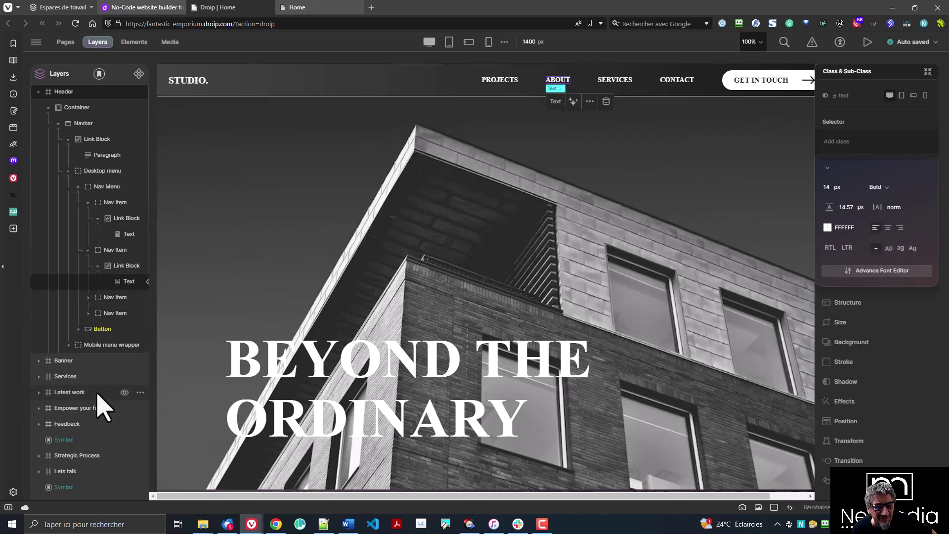
click(127, 266)
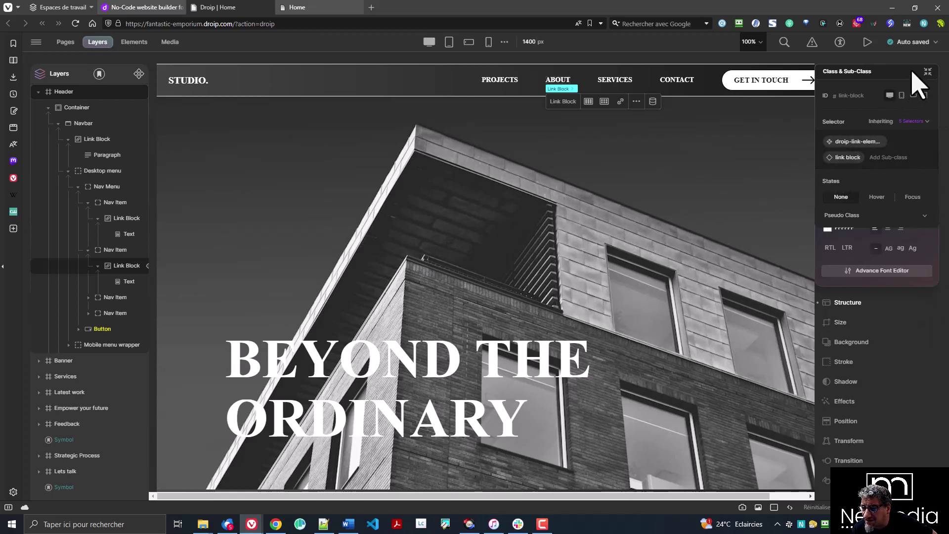
Step: Compare the Typography settings of the ABOUT Link Block with those of the Text layer inside it, and return to the Link Block
scroll(866, 262, up, 2)
click(869, 253)
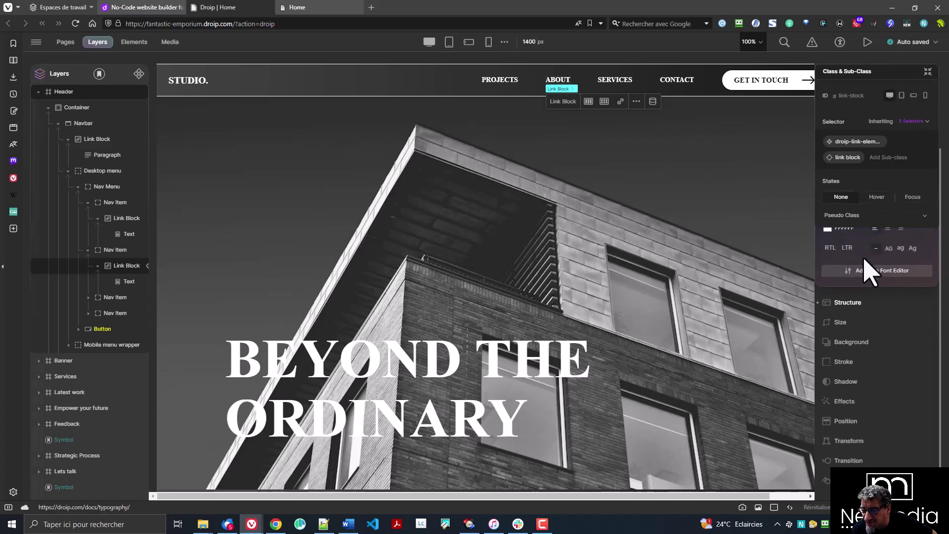
click(865, 269)
scroll(866, 269, down, 2)
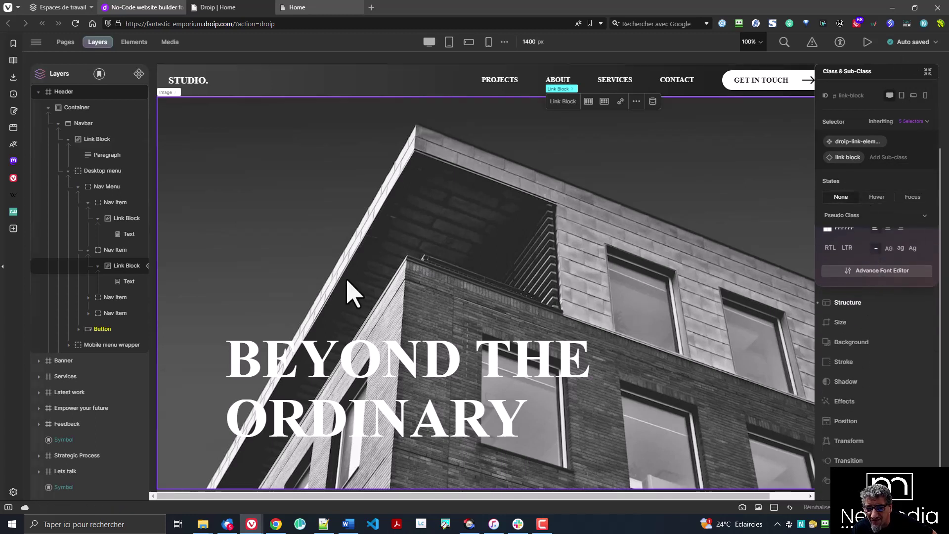
click(124, 286)
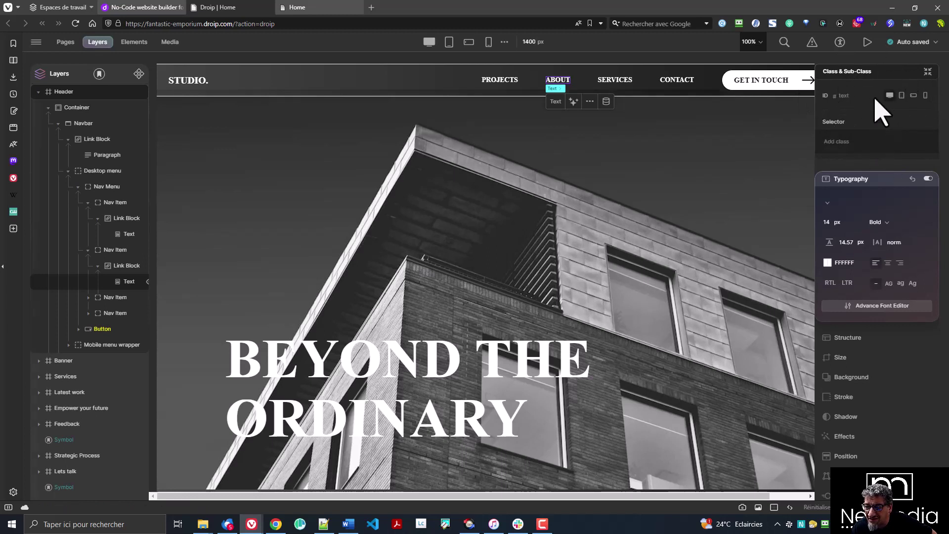
click(138, 269)
scroll(887, 297, down, 2)
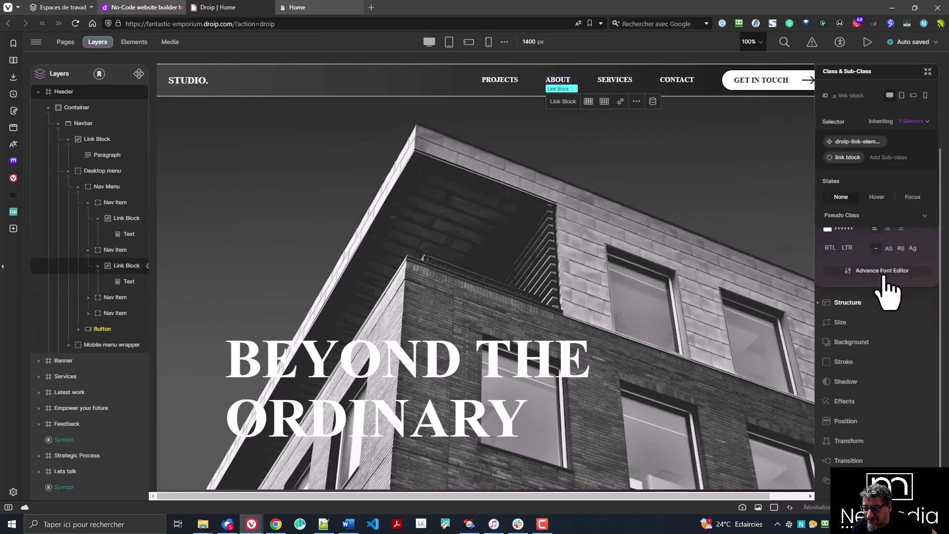
scroll(885, 247, up, 1)
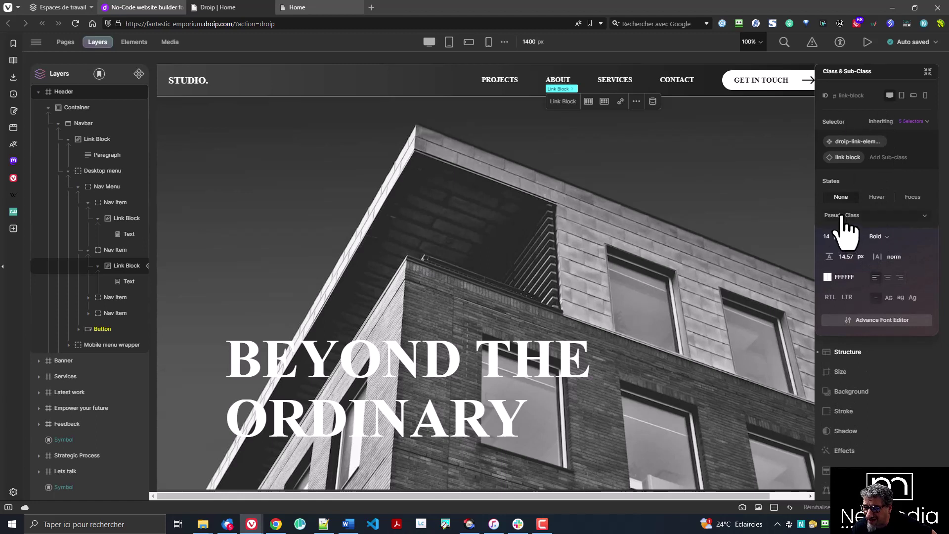
scroll(876, 311, up, 1)
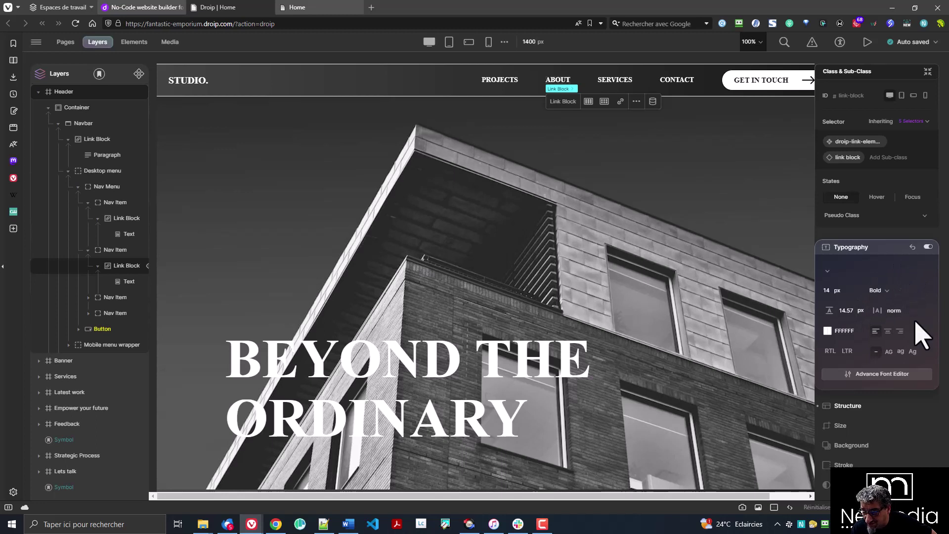
scroll(920, 336, down, 2)
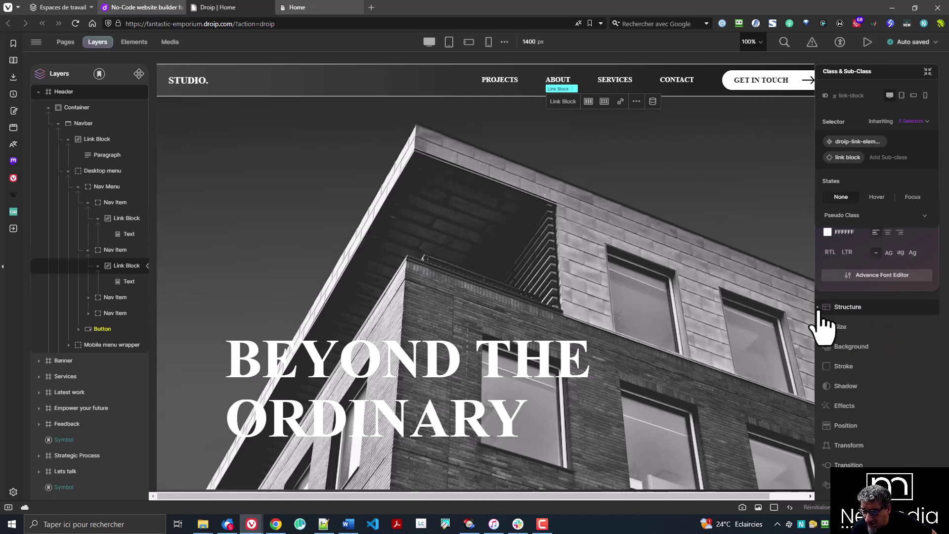
Step: Examine the ABOUT Link Block's Structure settings and its top padding options, and switch Structure off and back on
click(849, 309)
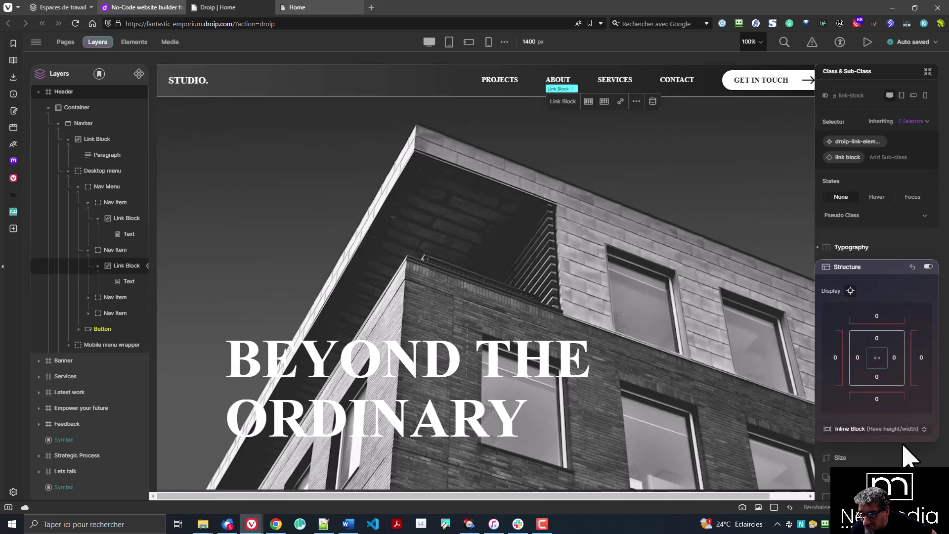
click(879, 341)
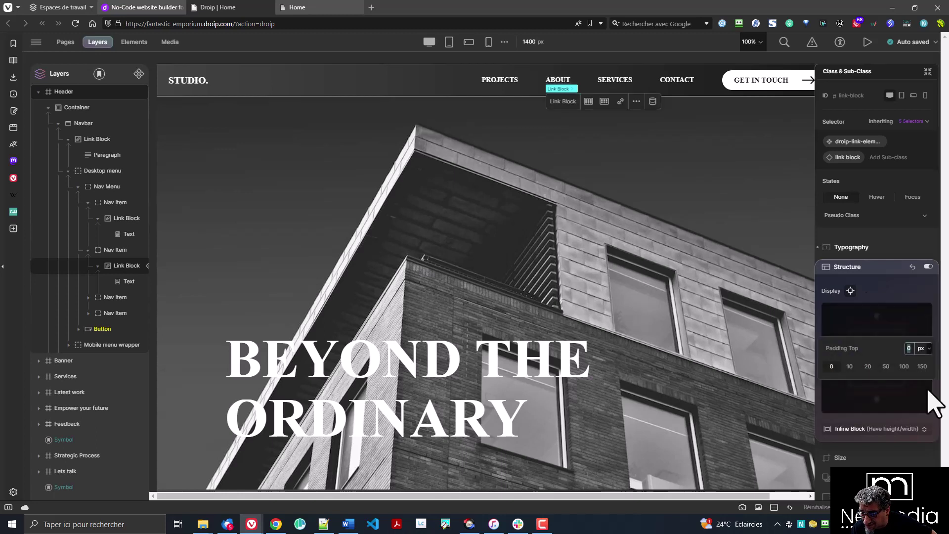
click(896, 299)
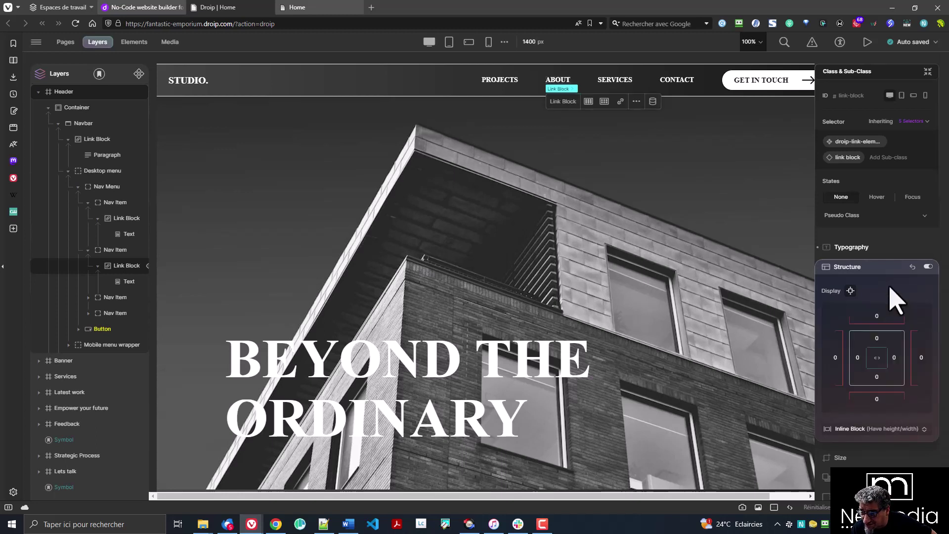
click(928, 268)
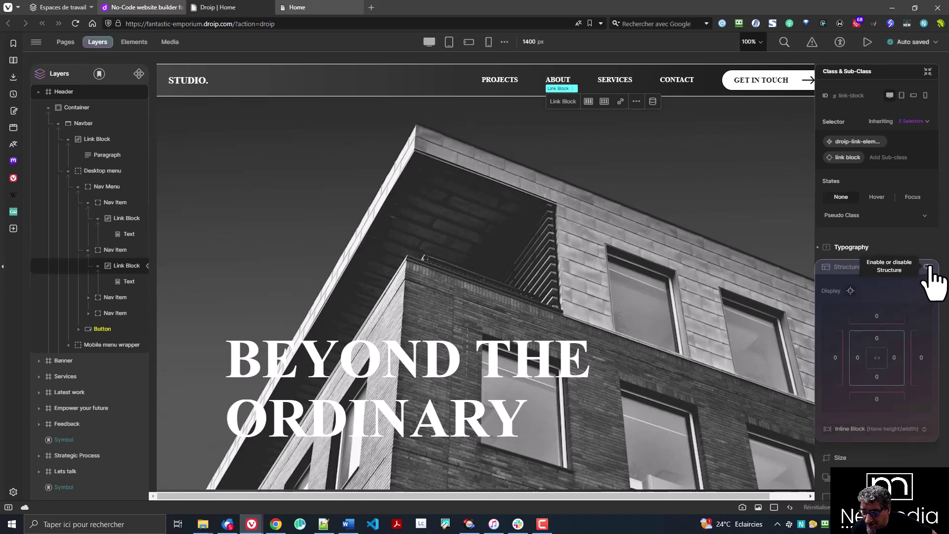
click(928, 267)
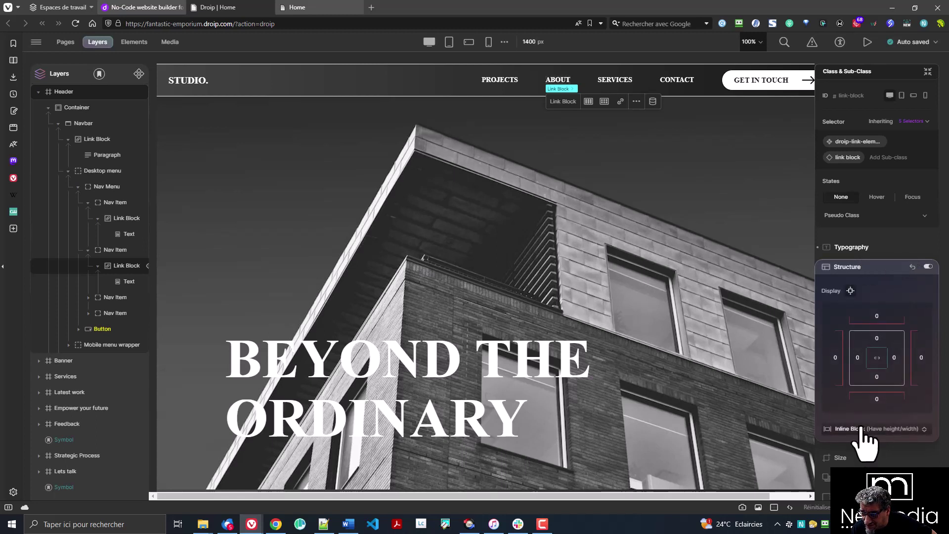
Step: Collapse the Link Block's Typography settings to view the list of style sections, and expand them again
click(895, 248)
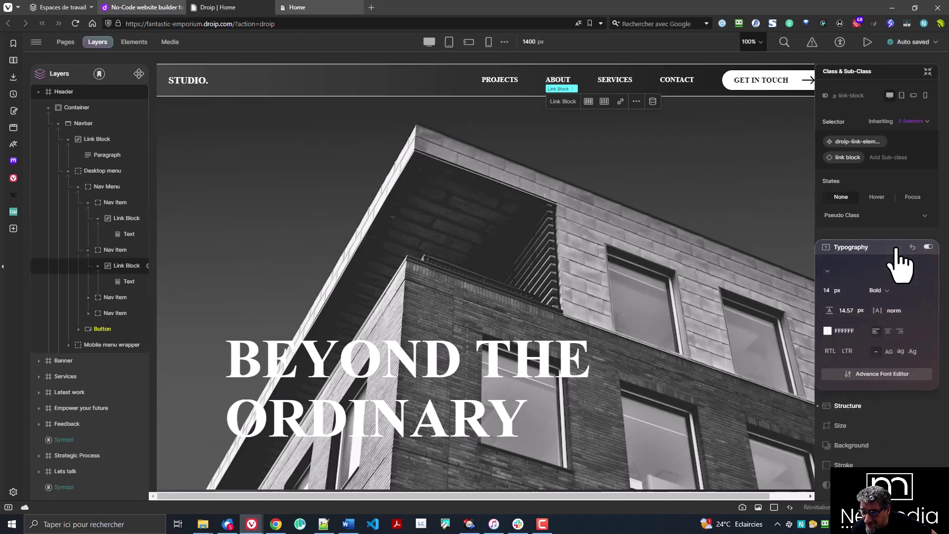
click(896, 249)
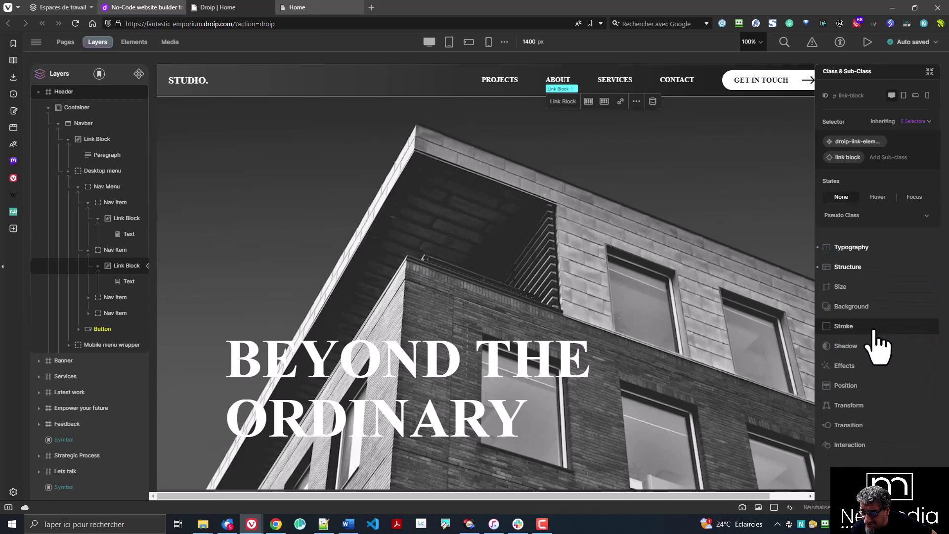
click(872, 248)
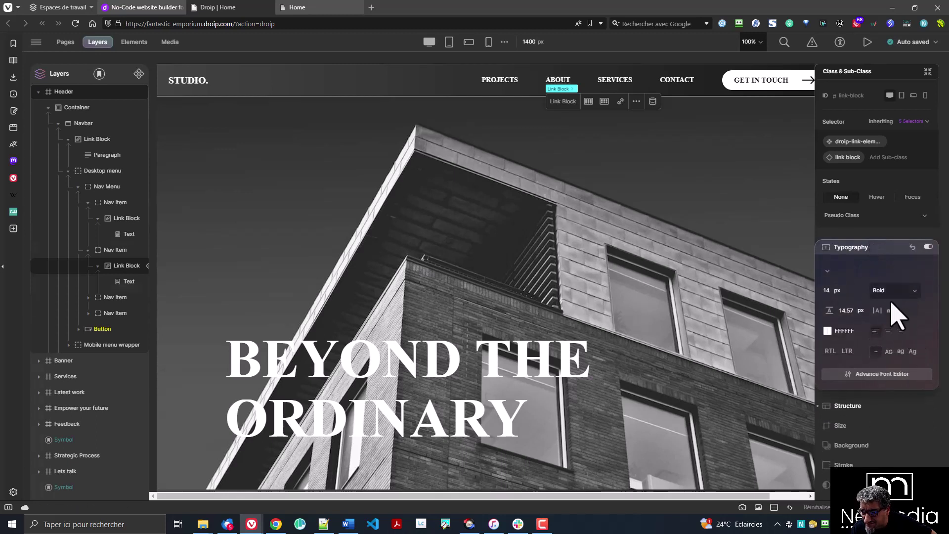
scroll(892, 366, down, 1)
scroll(890, 356, down, 1)
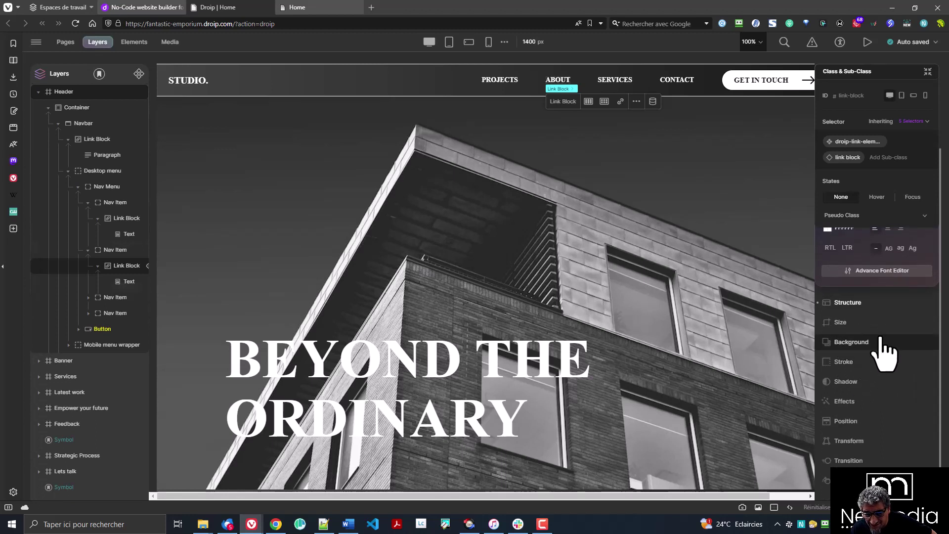
Step: Review the Link Block's Structure settings and its Interaction settings with Element as the object
click(885, 306)
scroll(897, 336, down, 3)
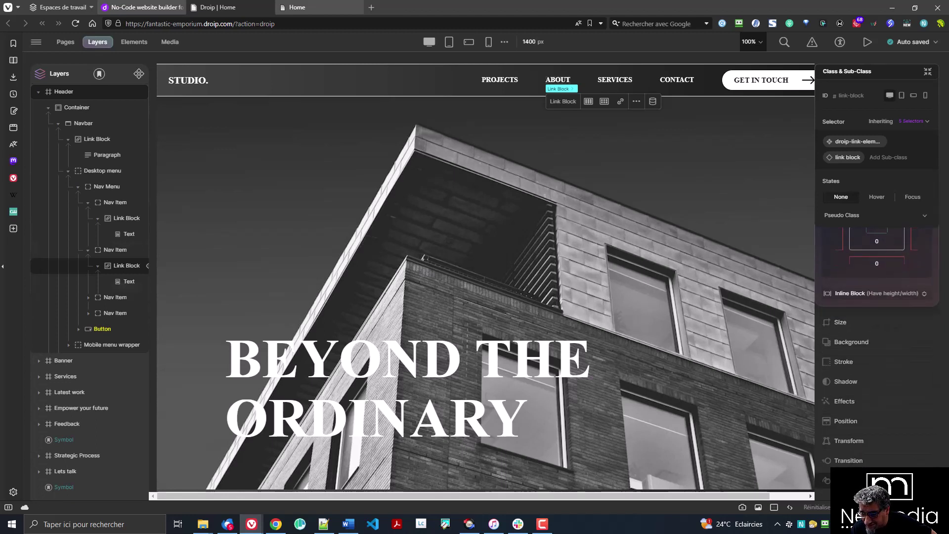
scroll(877, 322, down, 3)
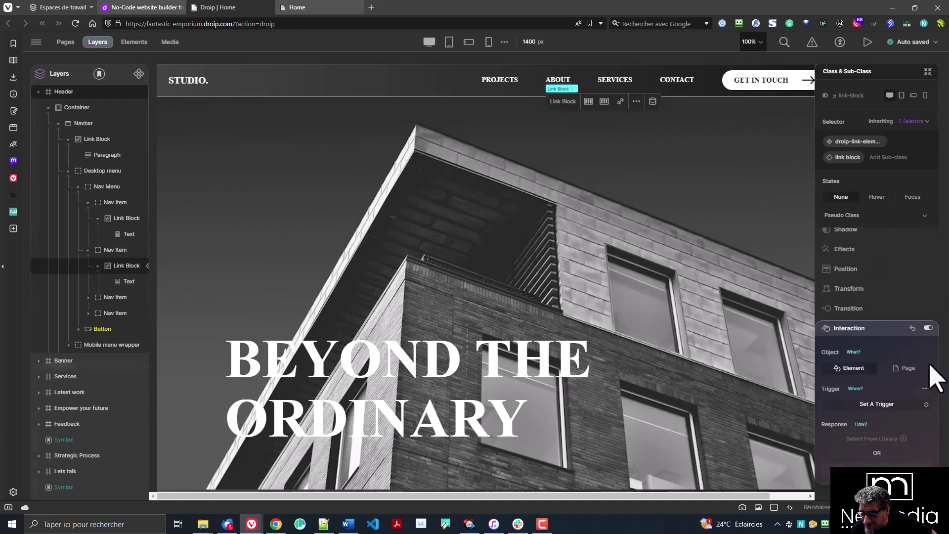
click(849, 370)
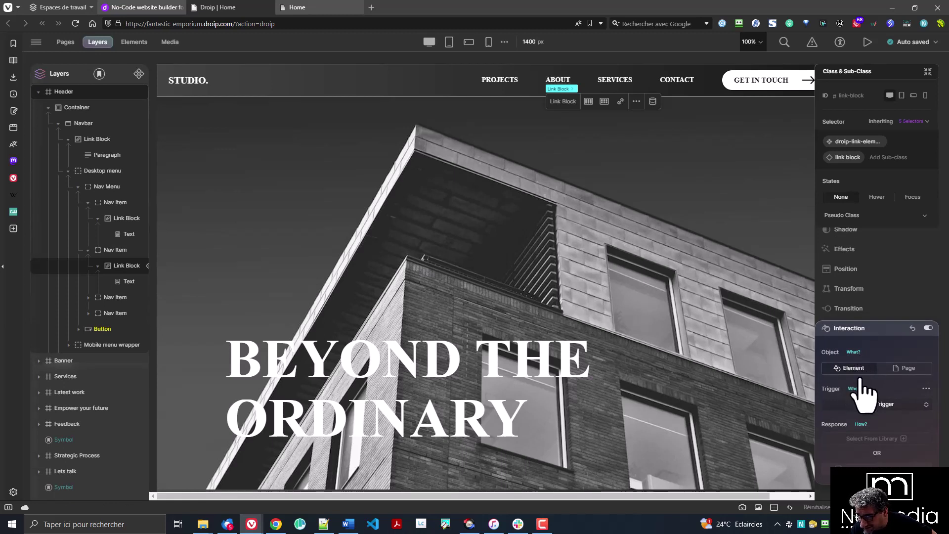
scroll(926, 275, up, 3)
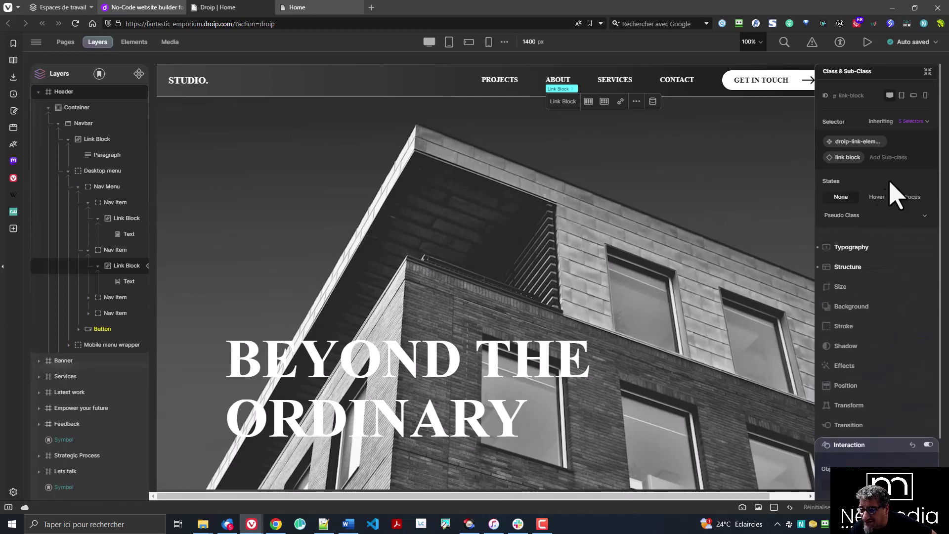
Step: Reopen the Link Block's Typography settings, and inspect its link block class and the list of inherited selectors
click(865, 249)
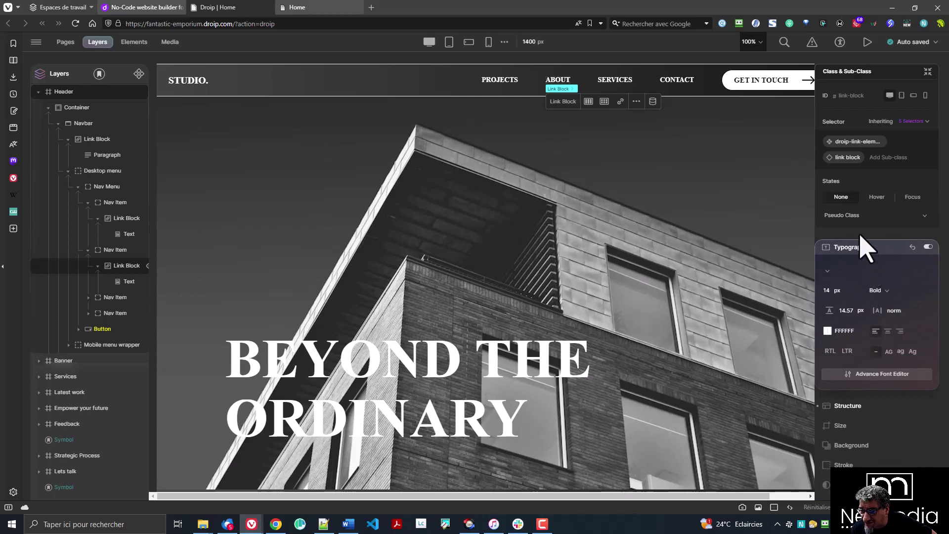
click(858, 157)
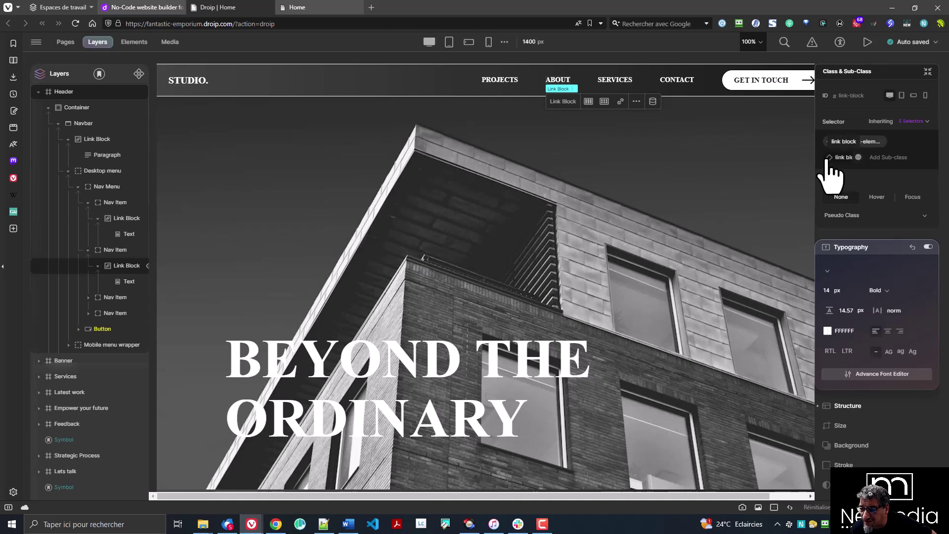
click(919, 123)
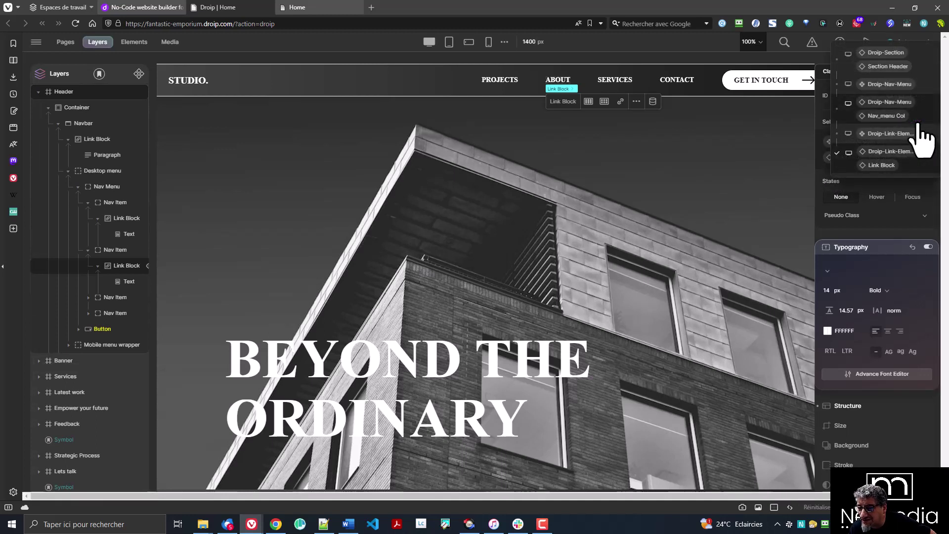
click(717, 54)
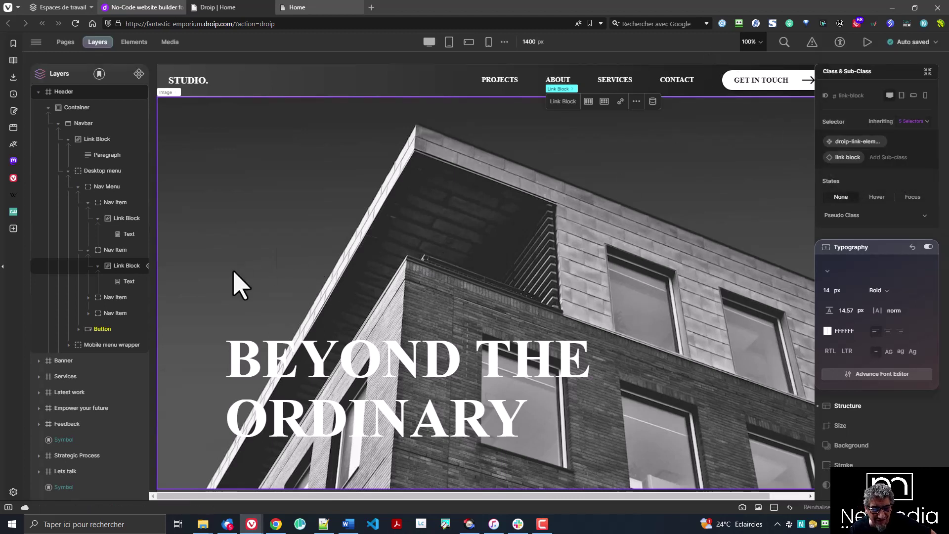
Step: Look through the ABOUT Link Block's advanced font details and its link settings, closing both unchanged
scroll(915, 401, down, 1)
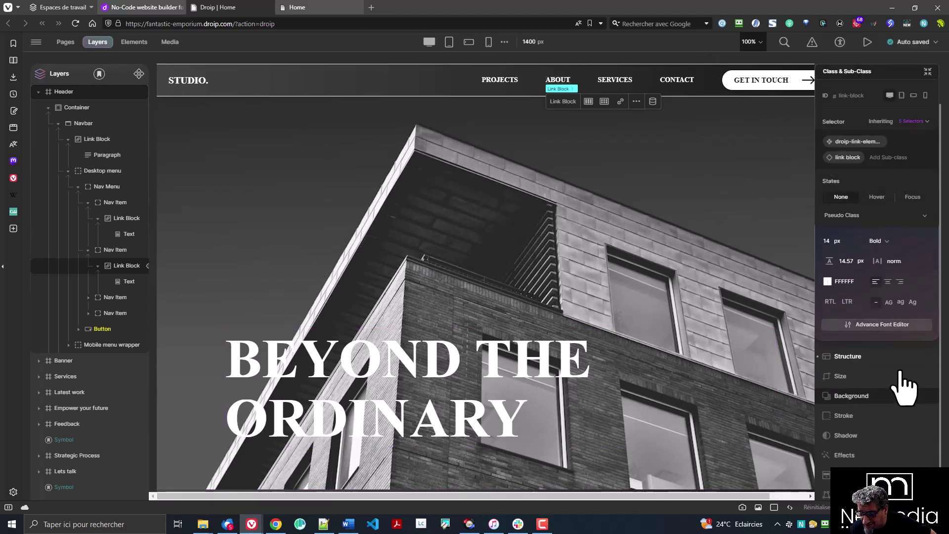
click(864, 327)
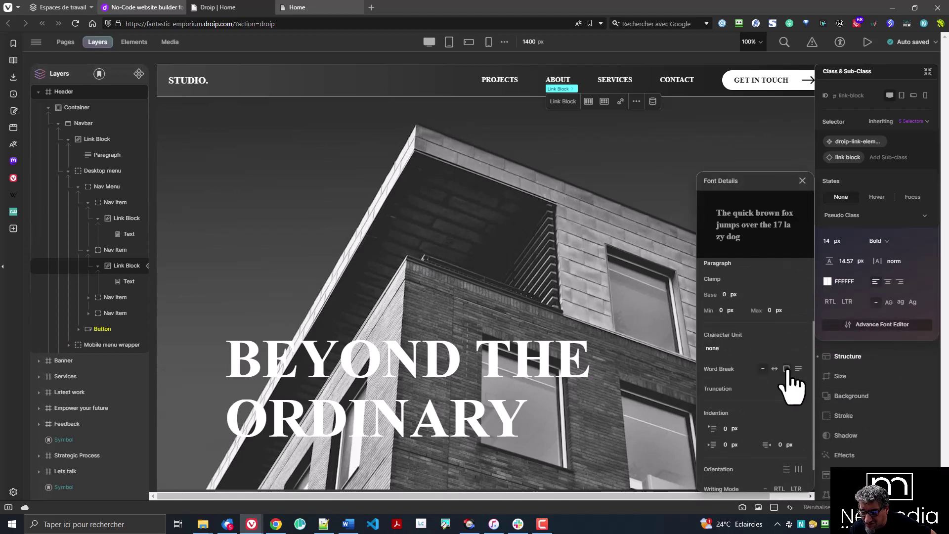
scroll(791, 435, down, 3)
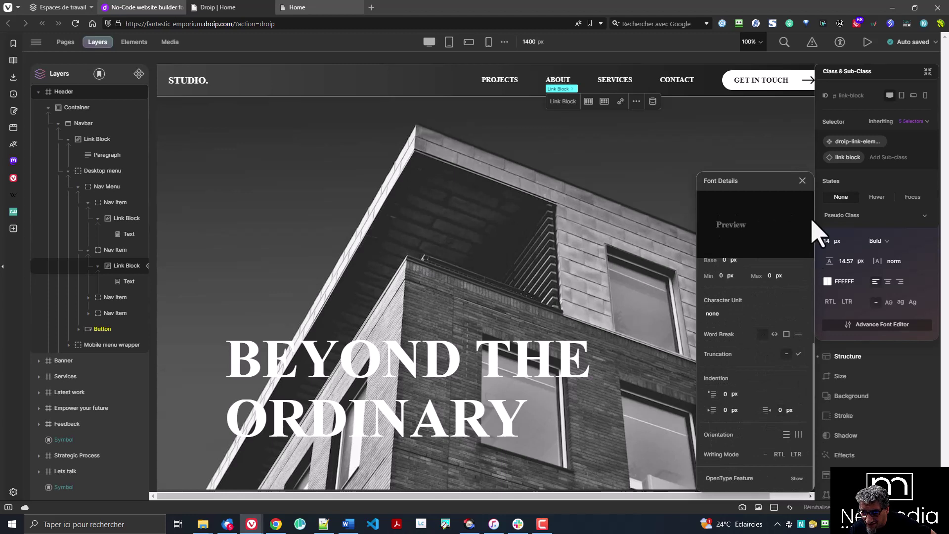
click(803, 181)
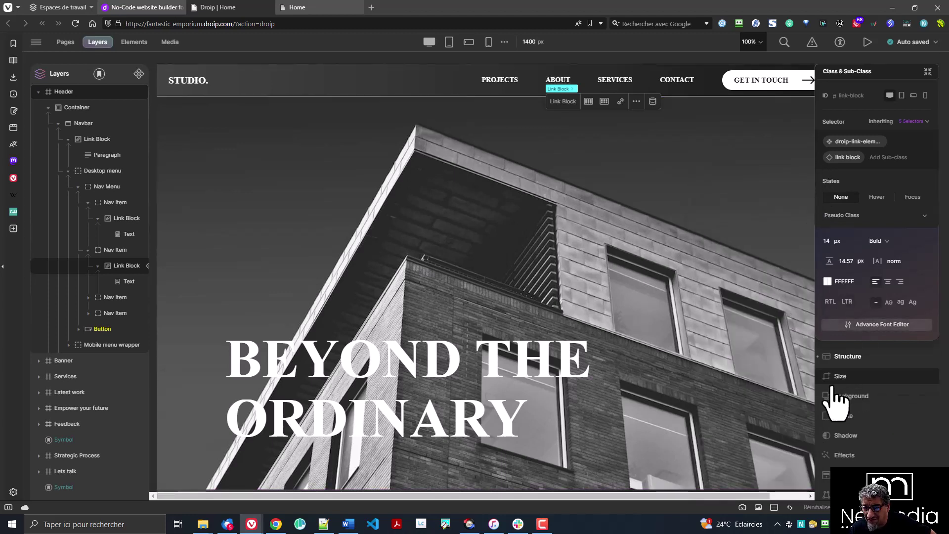
click(622, 101)
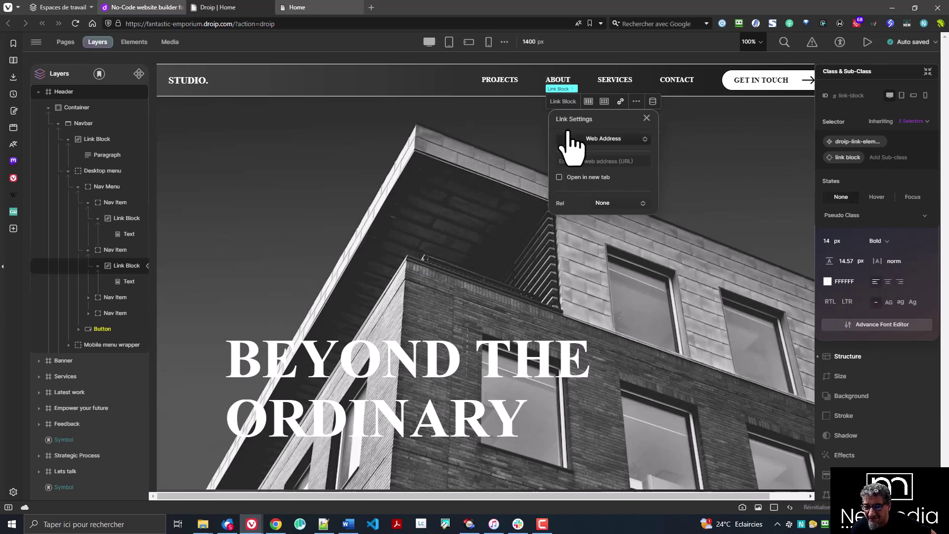
click(646, 117)
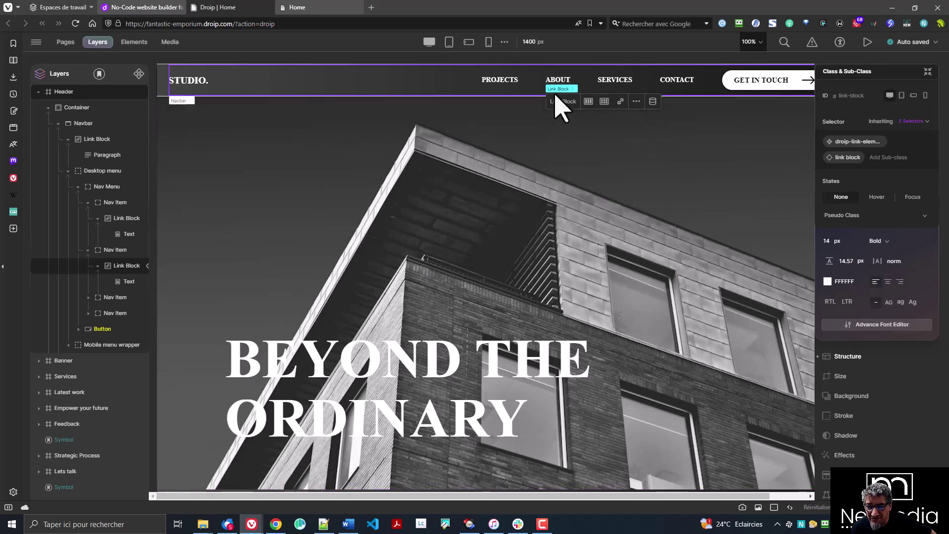
Step: Alternate the selection between the SERVICES text and the Nav Menu that contains it to compare their settings
click(607, 84)
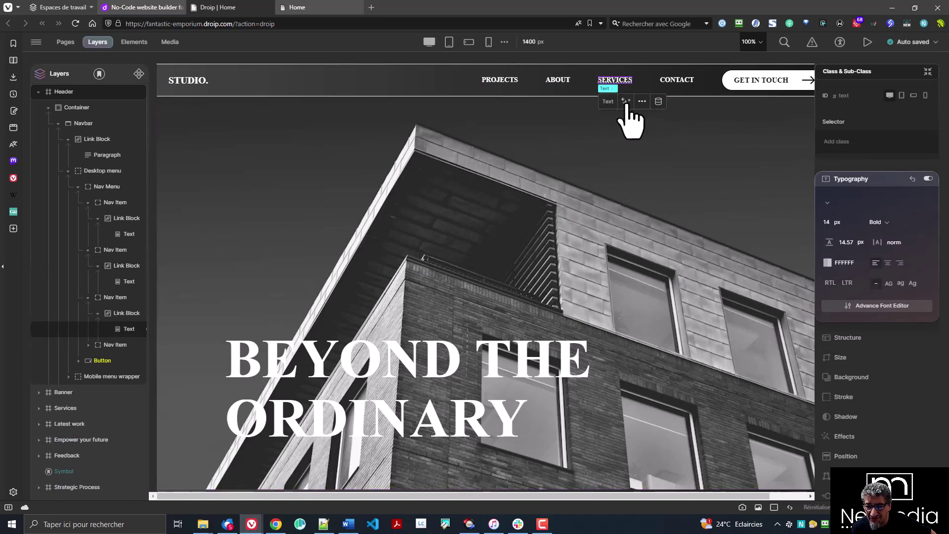
click(624, 90)
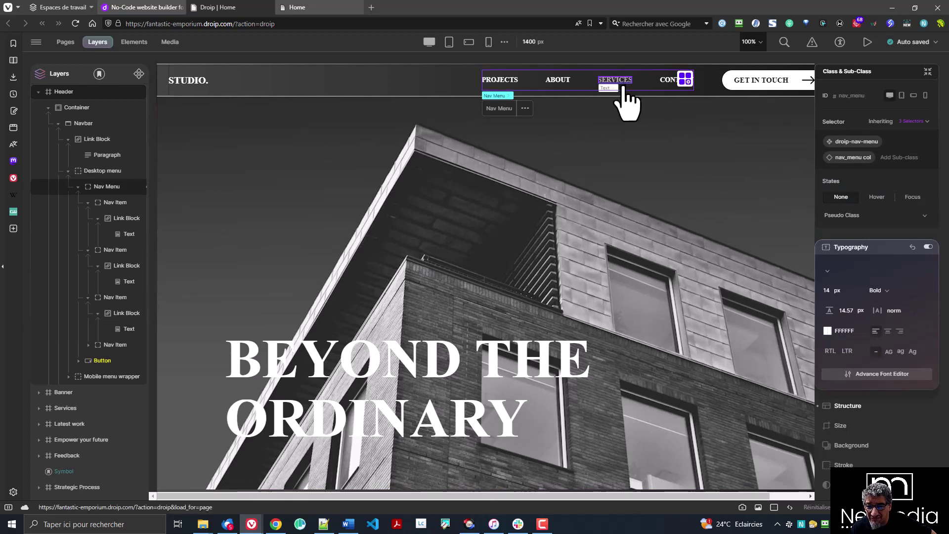
click(616, 81)
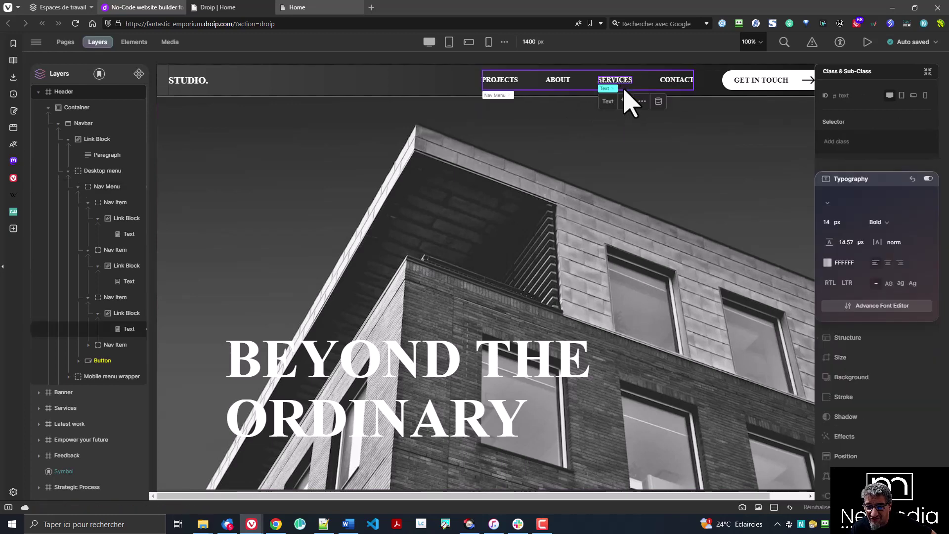
click(624, 90)
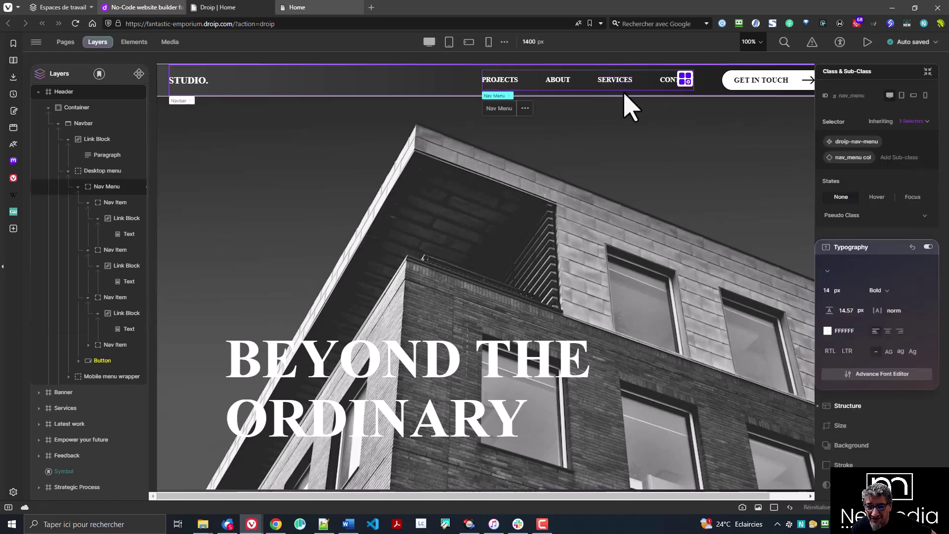
click(614, 81)
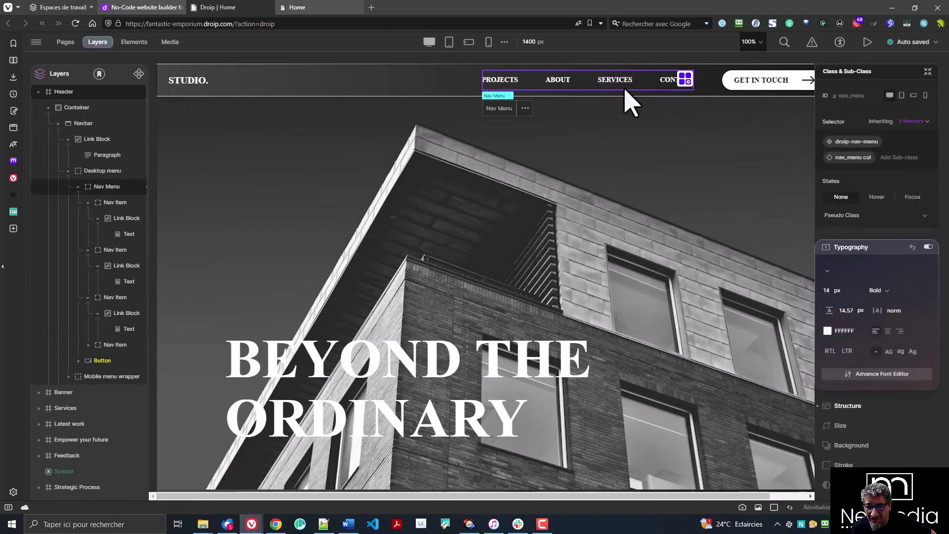
Step: Compare the settings of the PROJECTS Link Block with those of the Nav Item that contains it
click(623, 98)
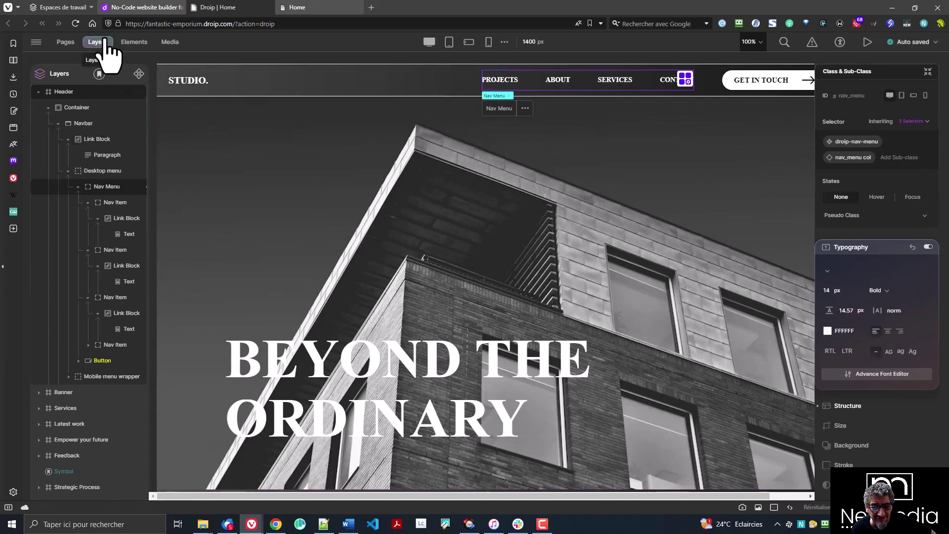
click(115, 223)
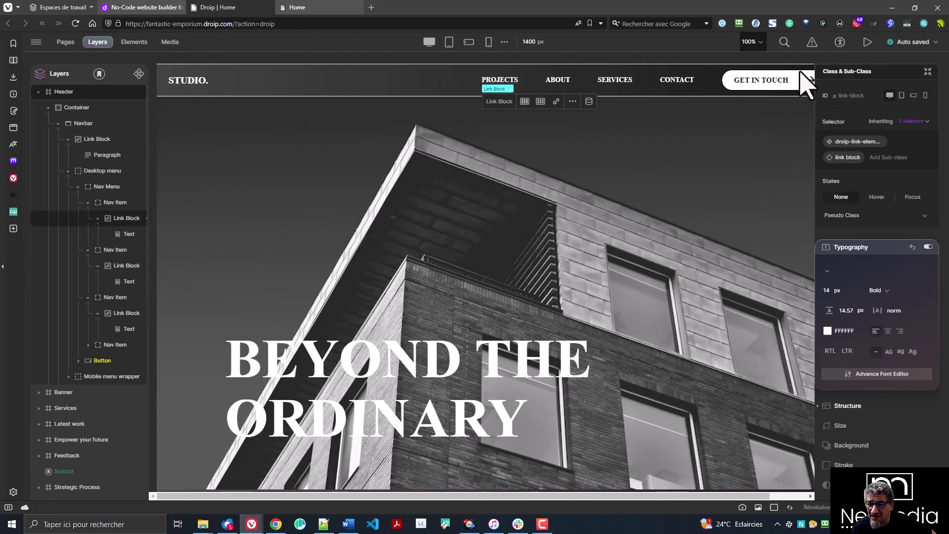
scroll(307, 494, down, 1)
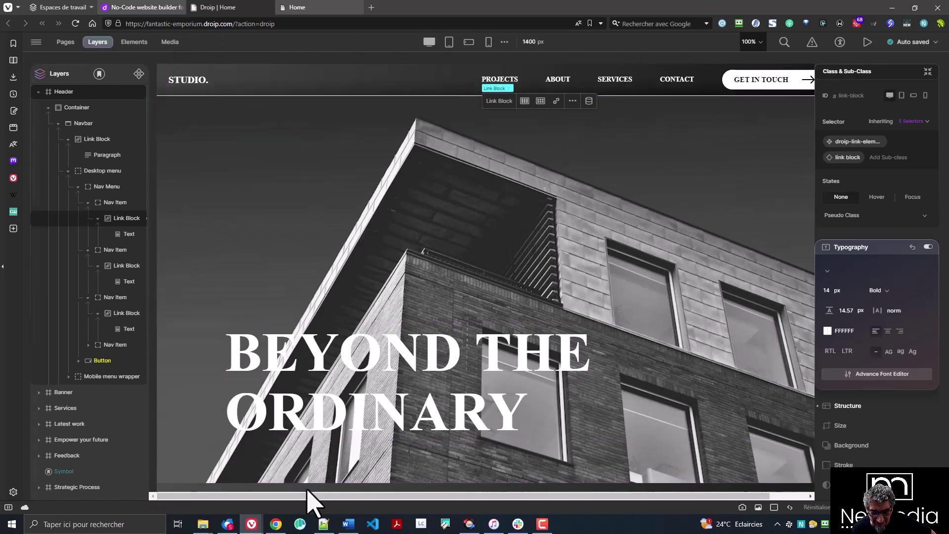
scroll(632, 459, up, 1)
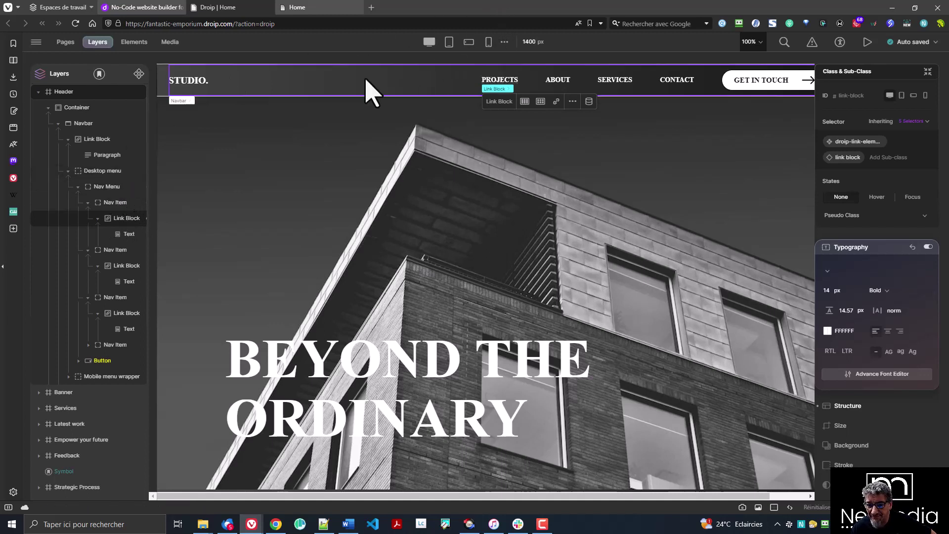
click(115, 204)
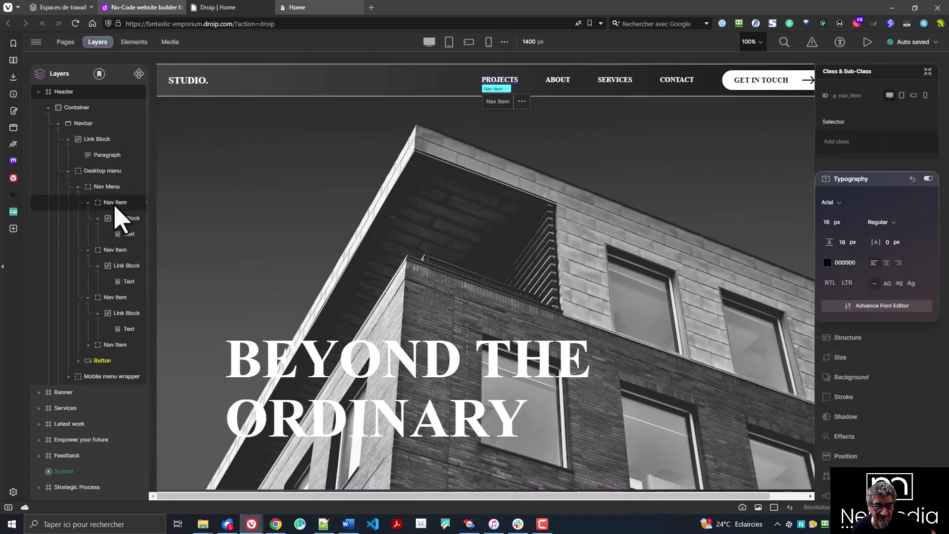
click(522, 102)
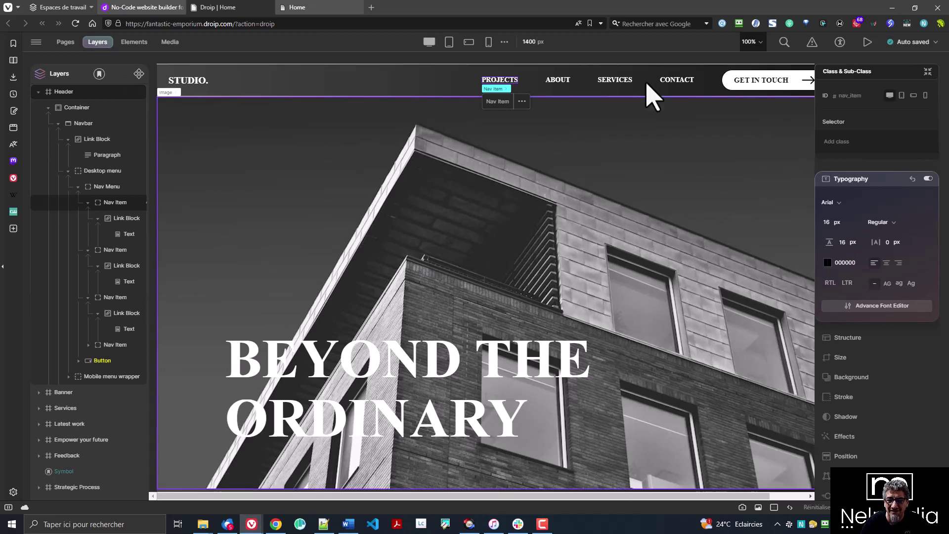
Step: Inspect the ABOUT text, its parent Link Block and the banner image, returning to the ABOUT text and its parent hierarchy
click(557, 81)
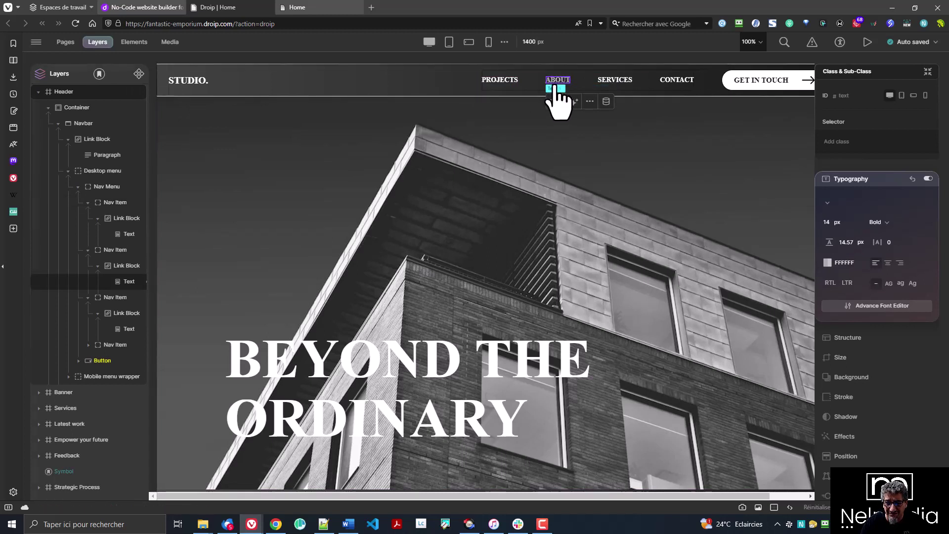
click(554, 86)
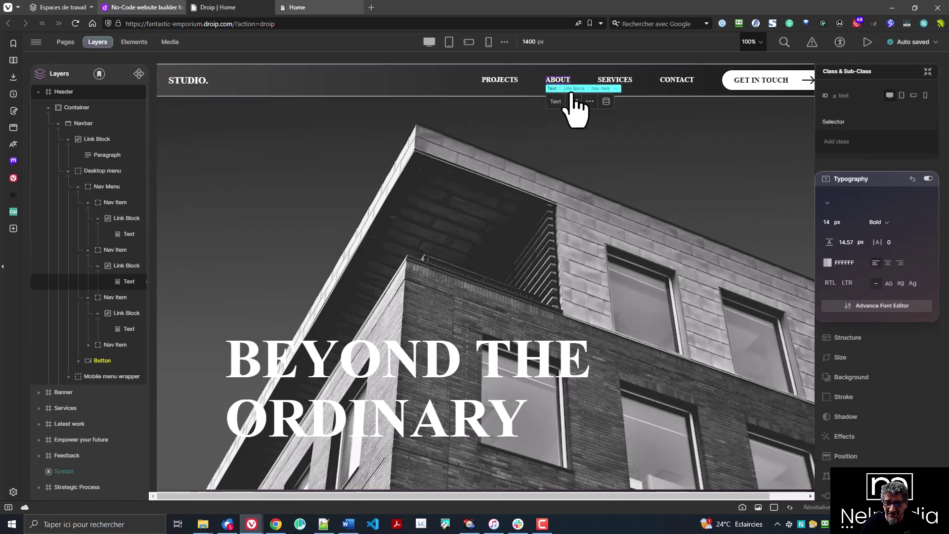
click(575, 89)
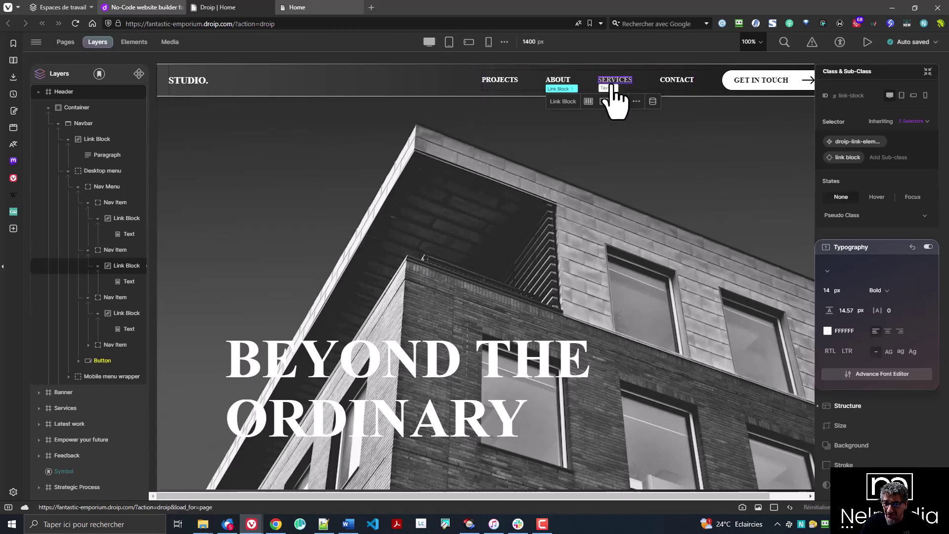
click(568, 166)
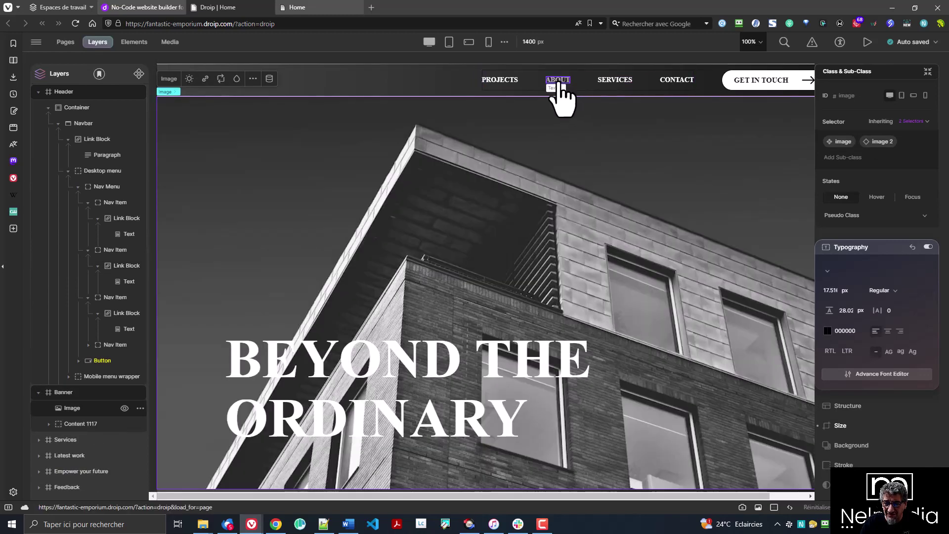
click(559, 84)
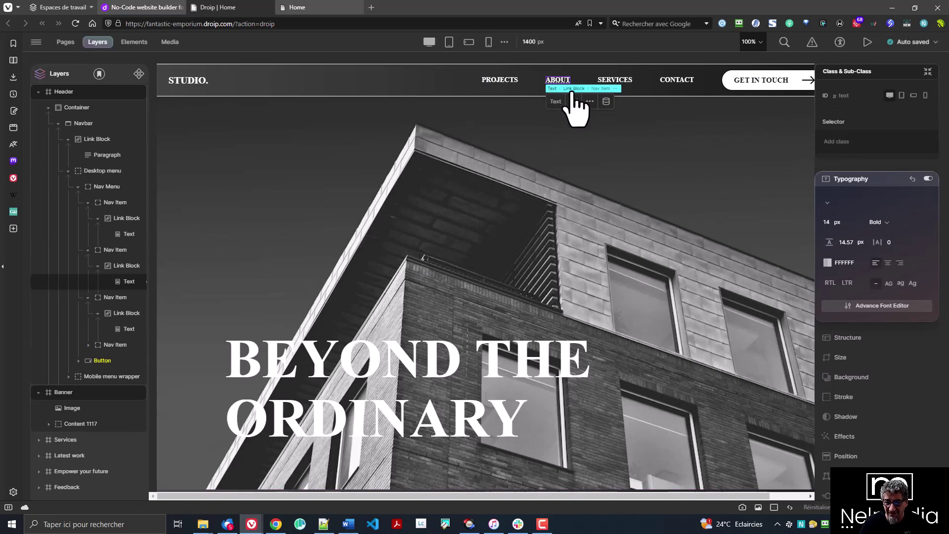
click(616, 89)
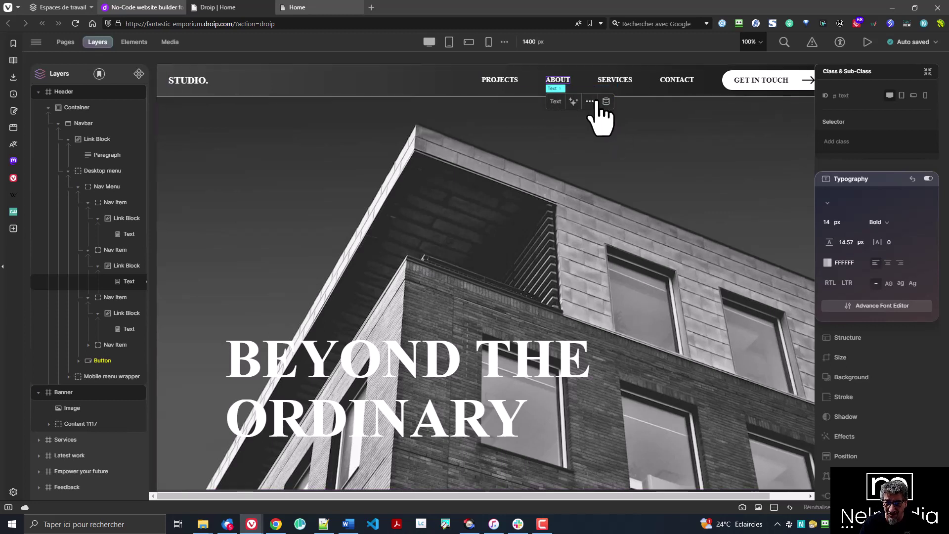
mouse_move(568, 105)
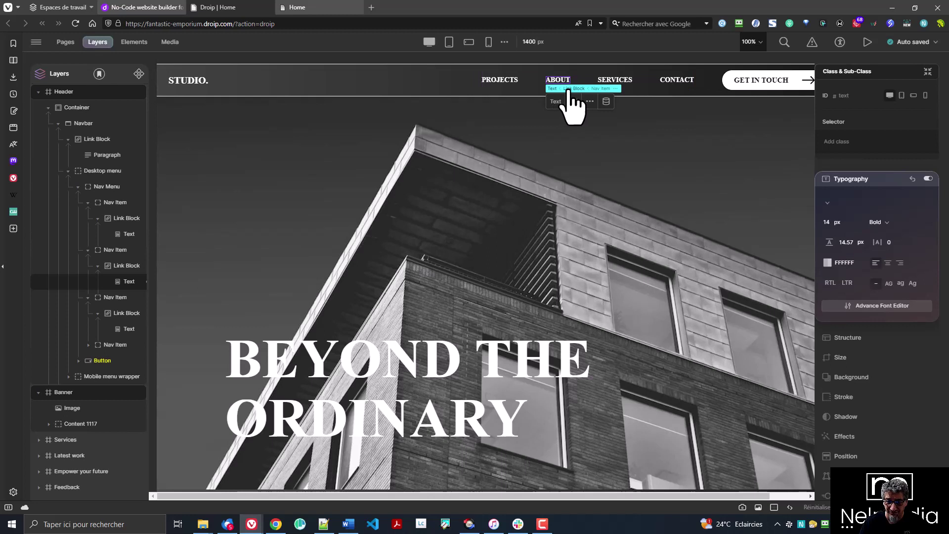
click(615, 91)
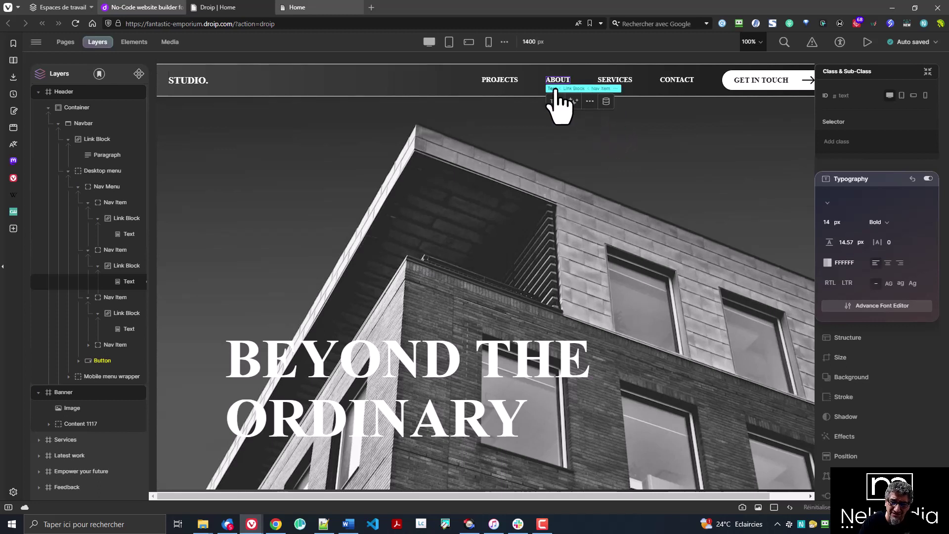
Step: Select the parent Link Blocks of the SERVICES and ABOUT texts in turn to compare their settings
click(608, 82)
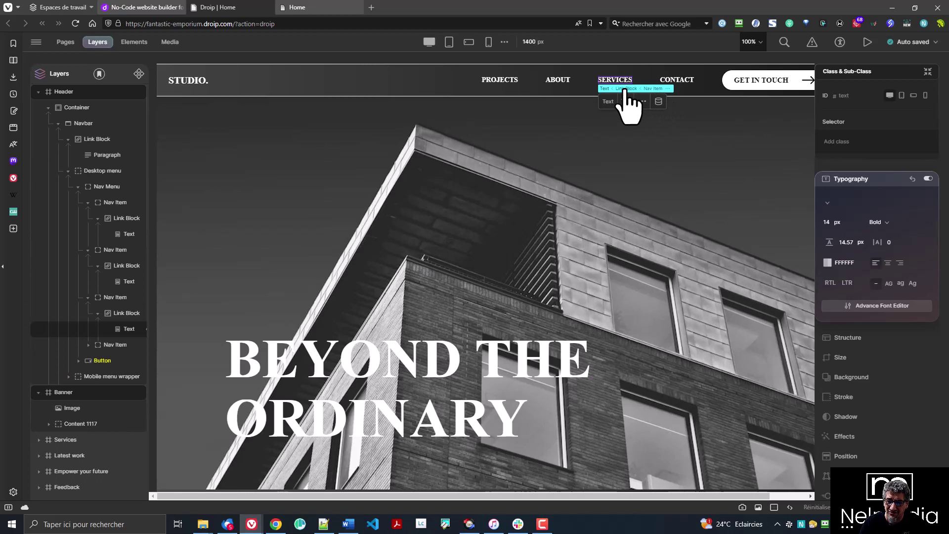
click(618, 89)
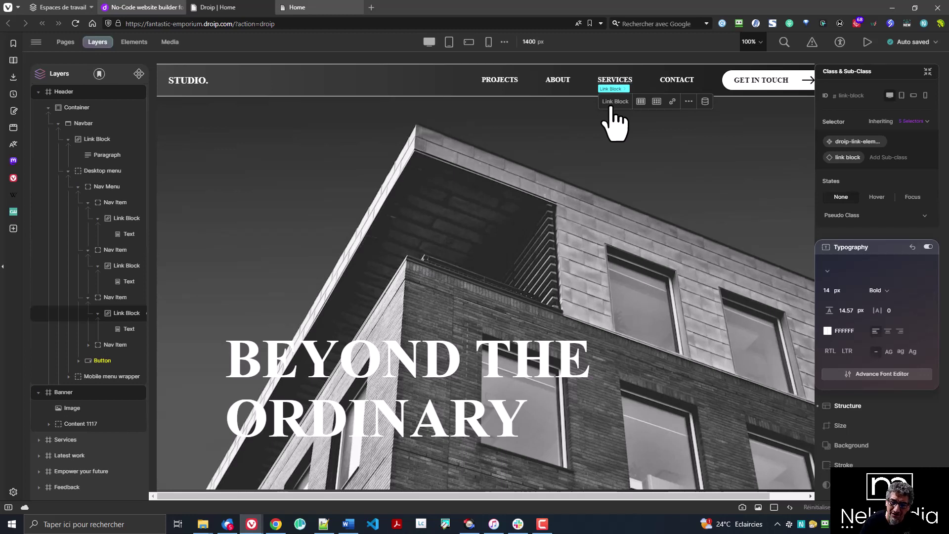
click(559, 87)
click(558, 85)
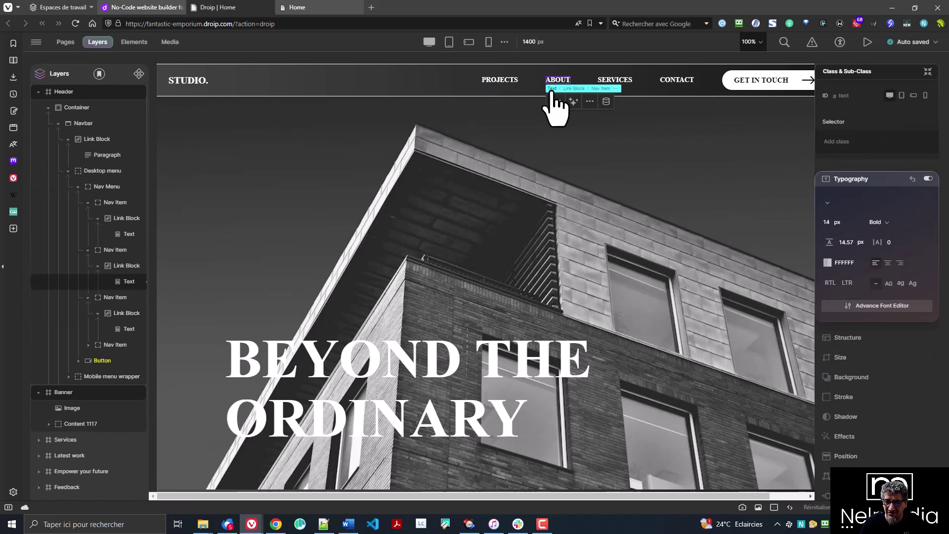
click(574, 89)
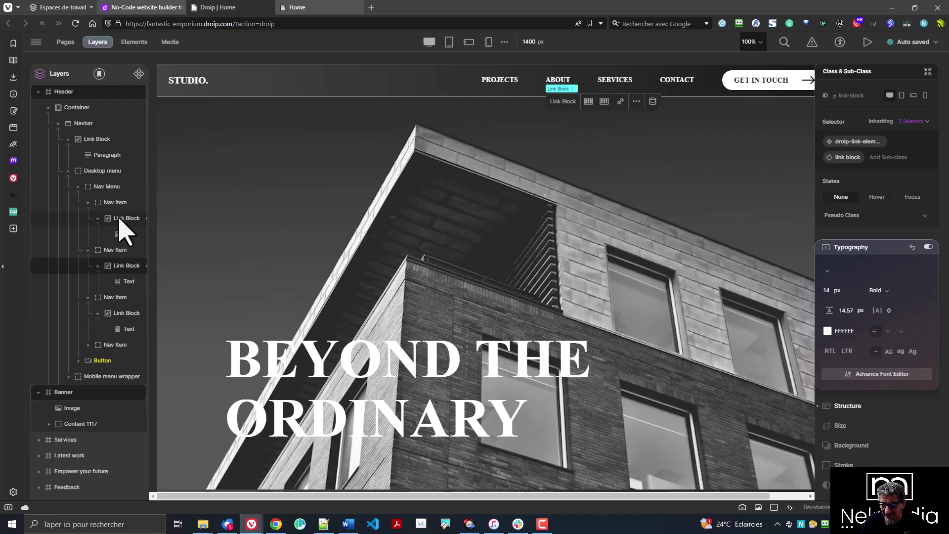
Step: Inspect the GET IN TOUCH Button and its nested Text and SVG elements, ending with the Button selected
click(763, 91)
click(795, 94)
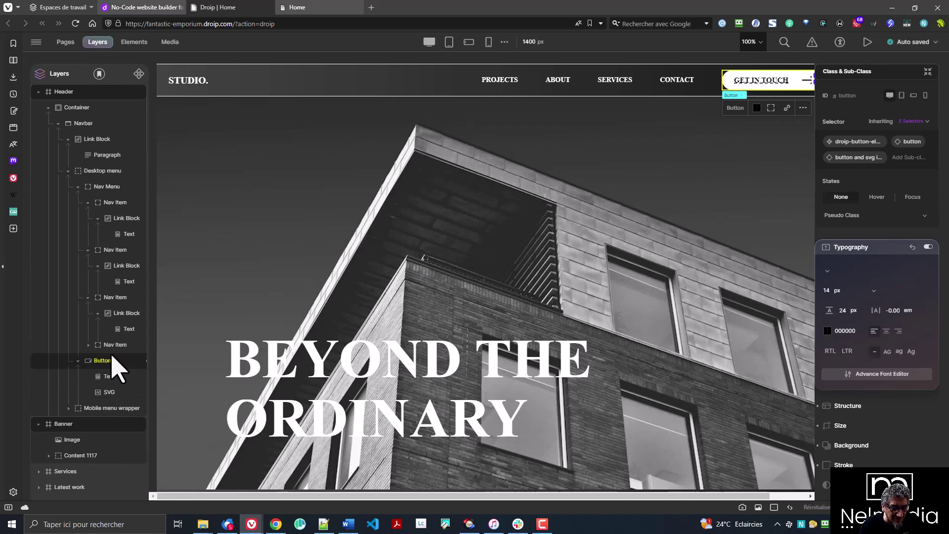
click(114, 377)
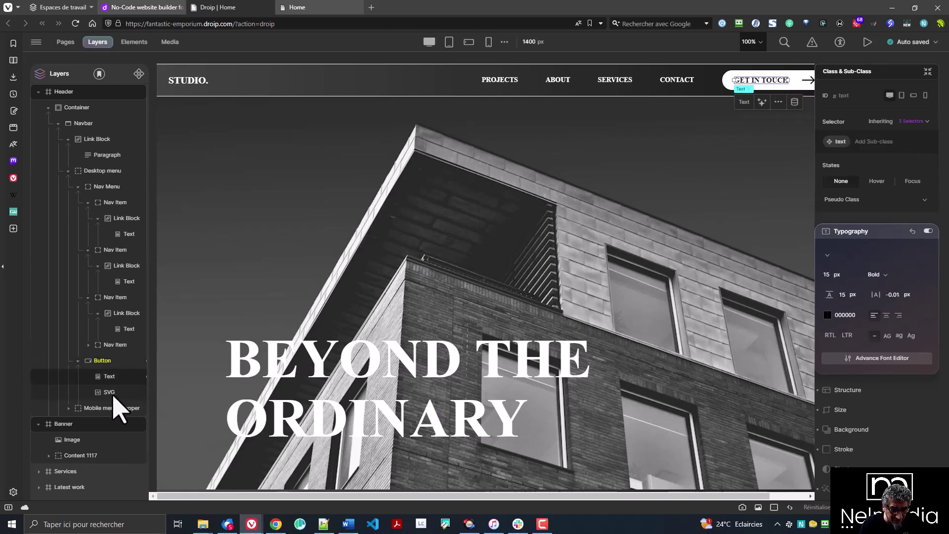
click(109, 393)
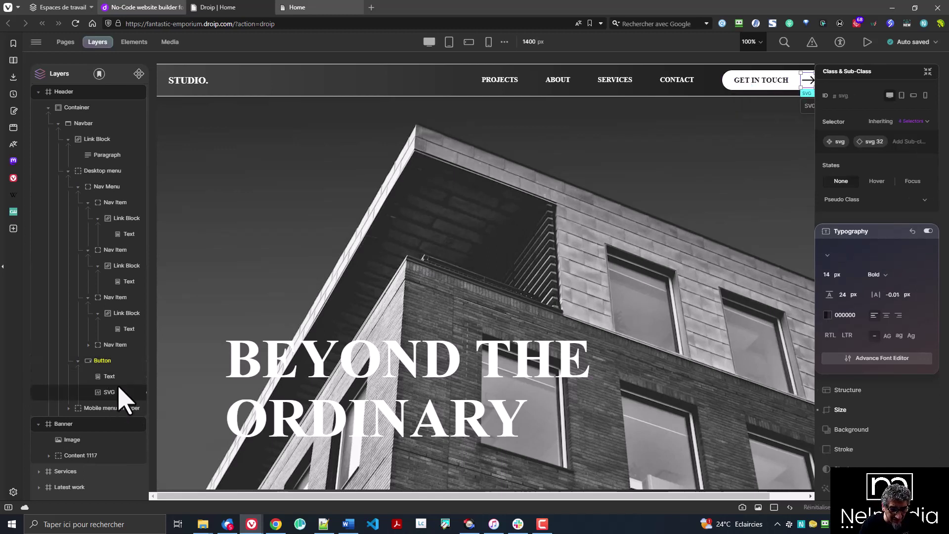
click(102, 363)
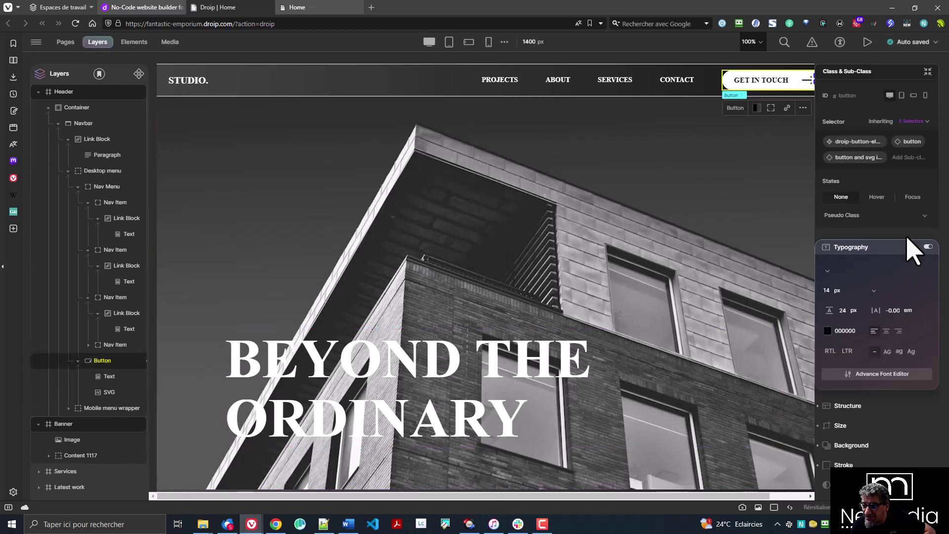
Step: Open the custom response of the Button's Hover In interaction and inspect the SVG's Move action
scroll(894, 269, down, 1)
scroll(898, 281, down, 3)
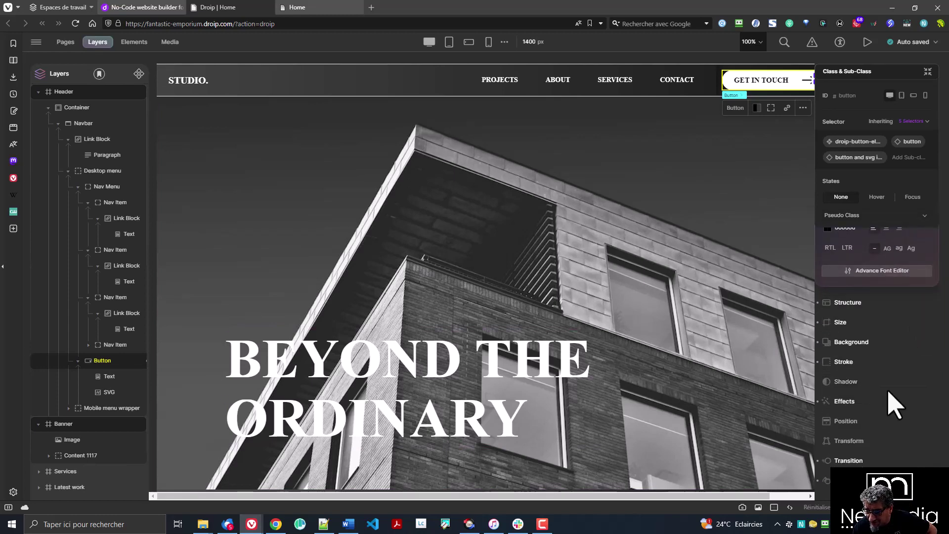
scroll(889, 402, down, 5)
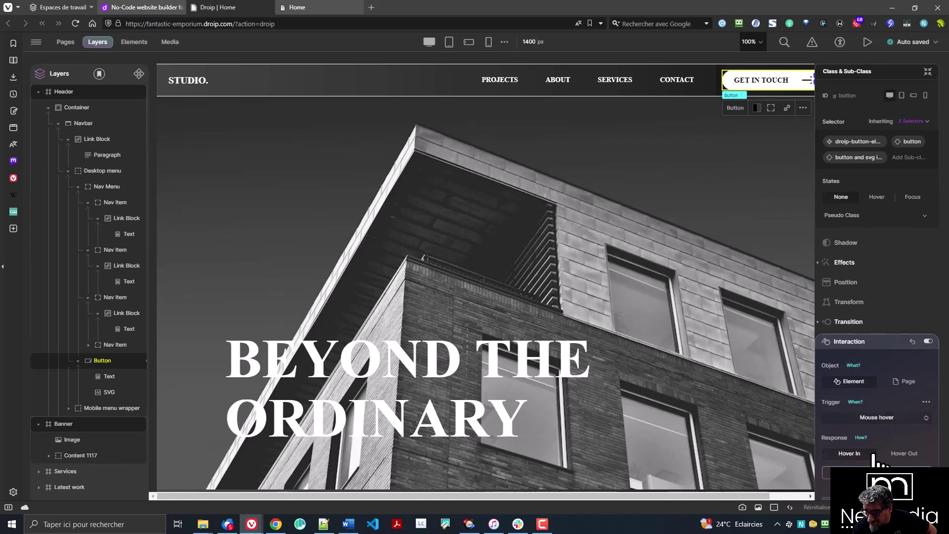
scroll(894, 458, down, 1)
scroll(894, 458, down, 1)
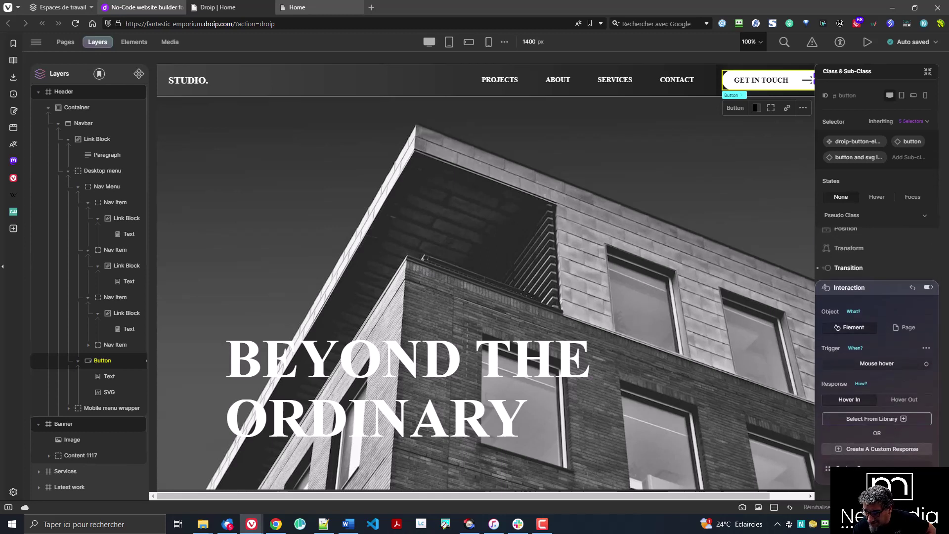
click(882, 449)
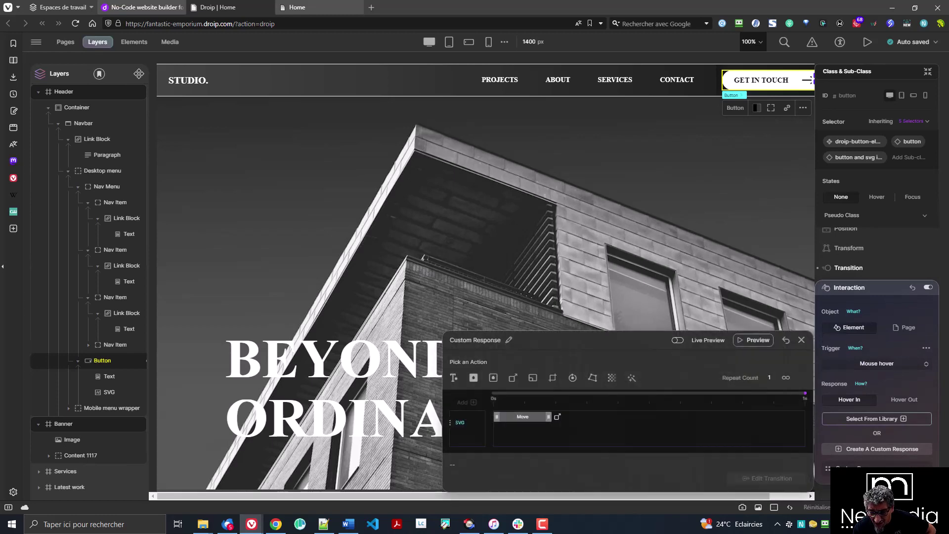
click(519, 418)
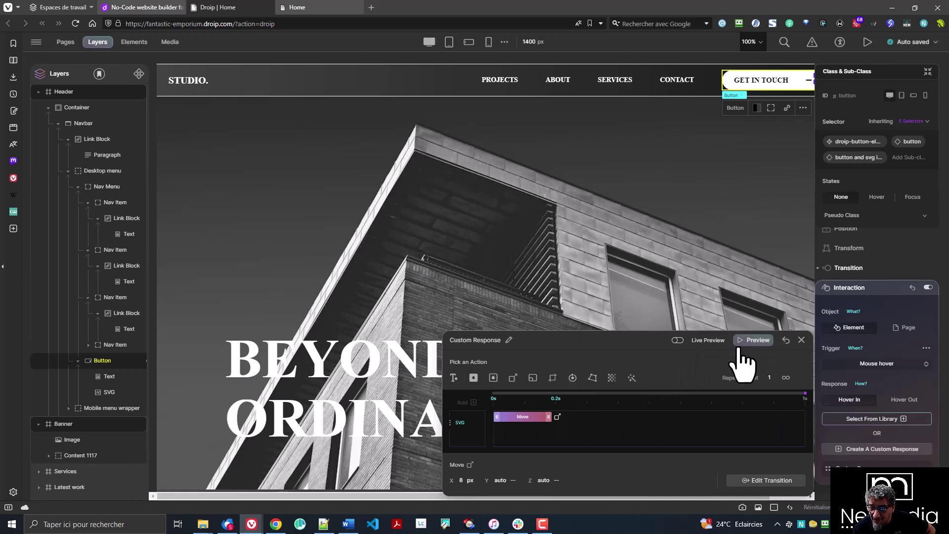
Step: Preview the SVG's Move animation repeatedly with the whole button in view, including Live Preview, and close the custom response
click(745, 342)
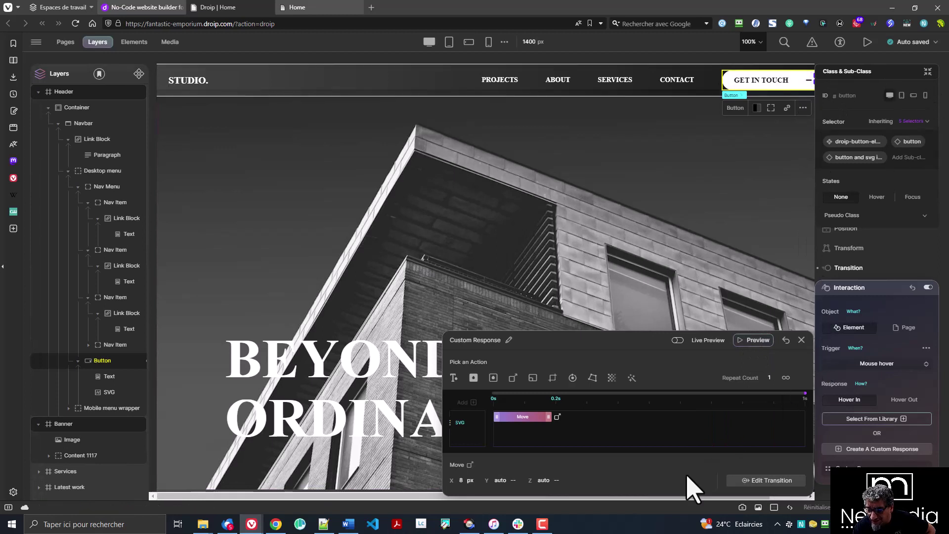
drag(674, 496, 784, 496)
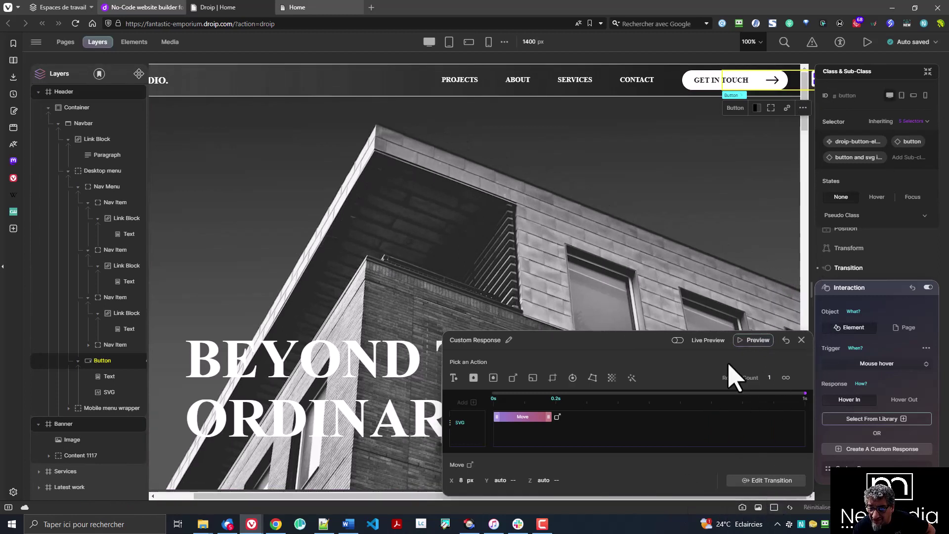
click(754, 346)
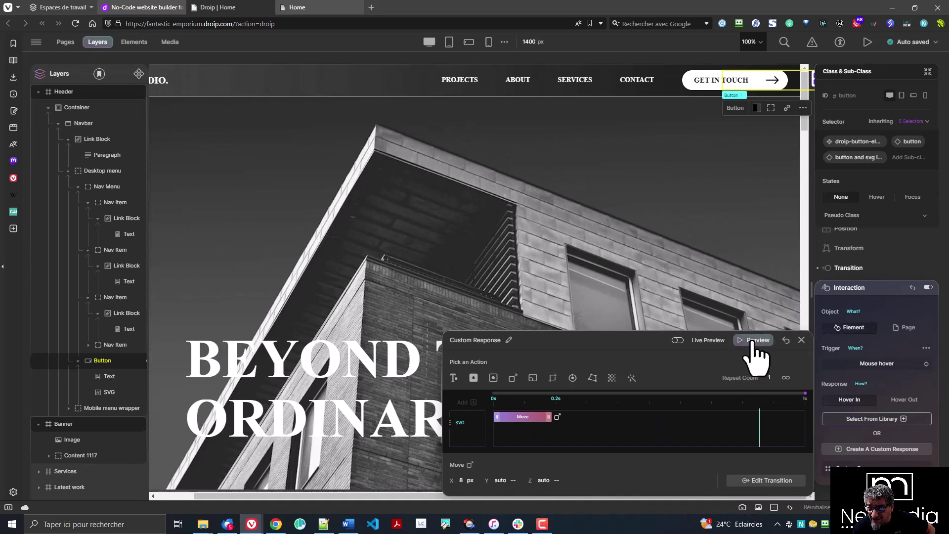
click(754, 346)
click(753, 346)
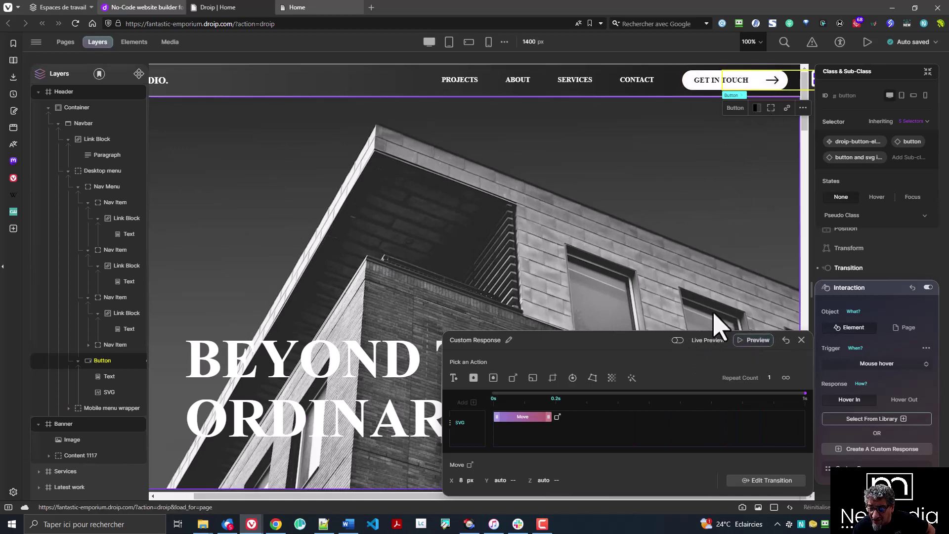
click(677, 340)
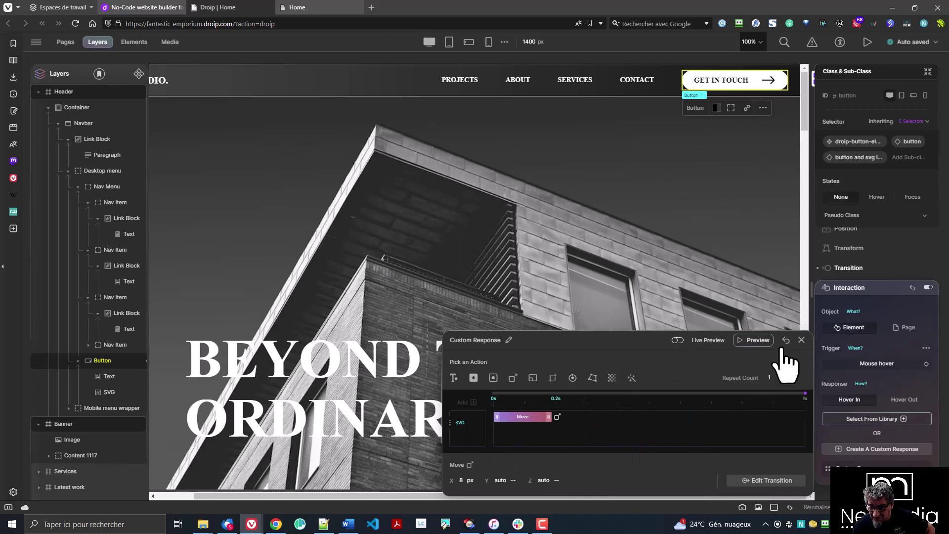
click(801, 340)
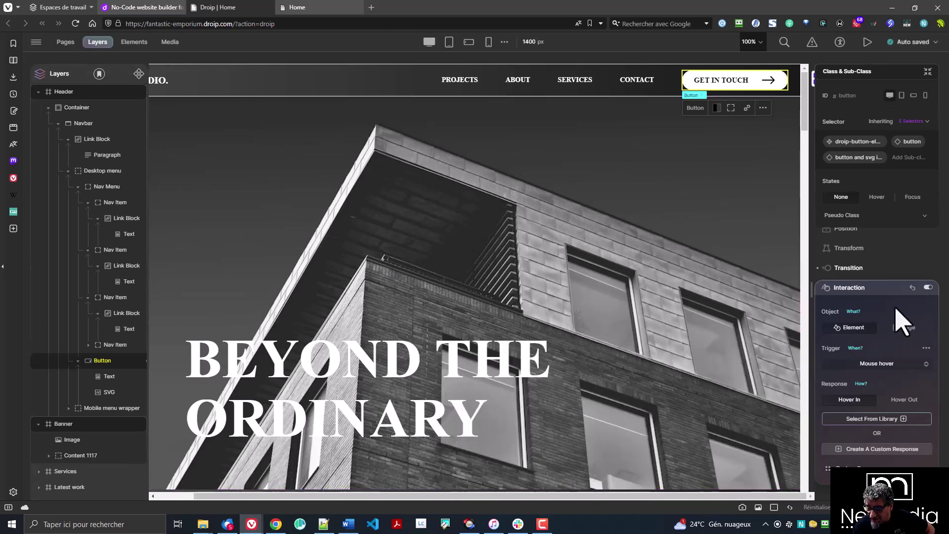
Step: Open the Transition settings of the GET IN TOUCH Button
scroll(896, 336, up, 3)
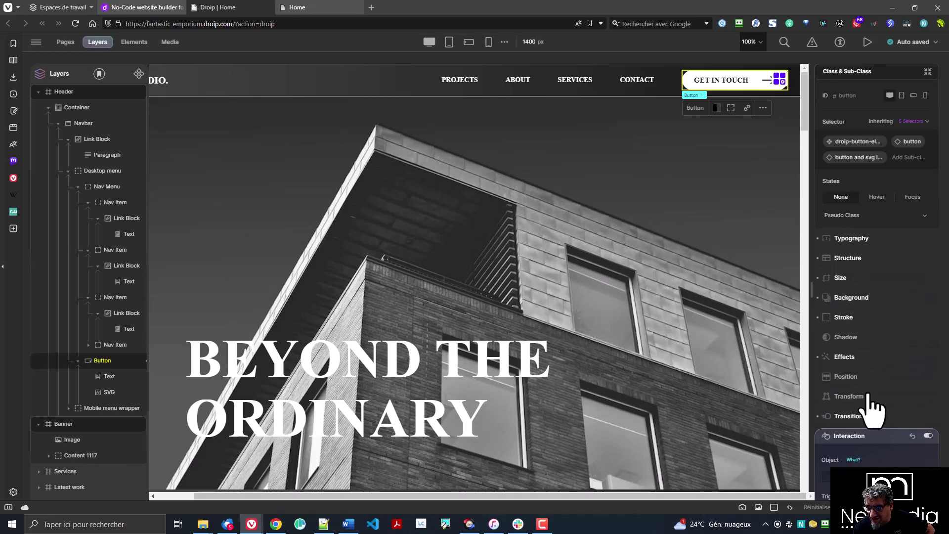
scroll(884, 376, down, 2)
click(895, 361)
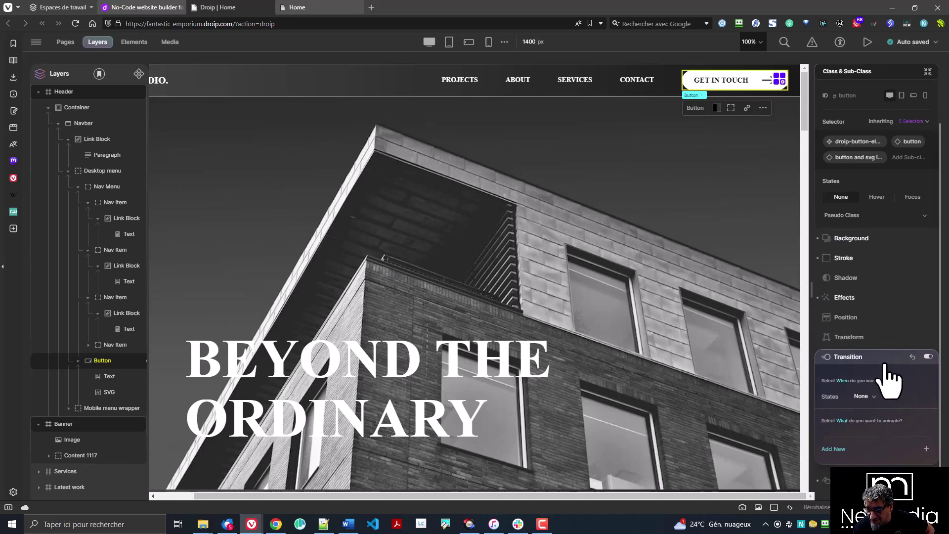
Step: Inspect the Effects settings of the GET IN TOUCH Button, including its cursor, opacity and blur options
click(863, 298)
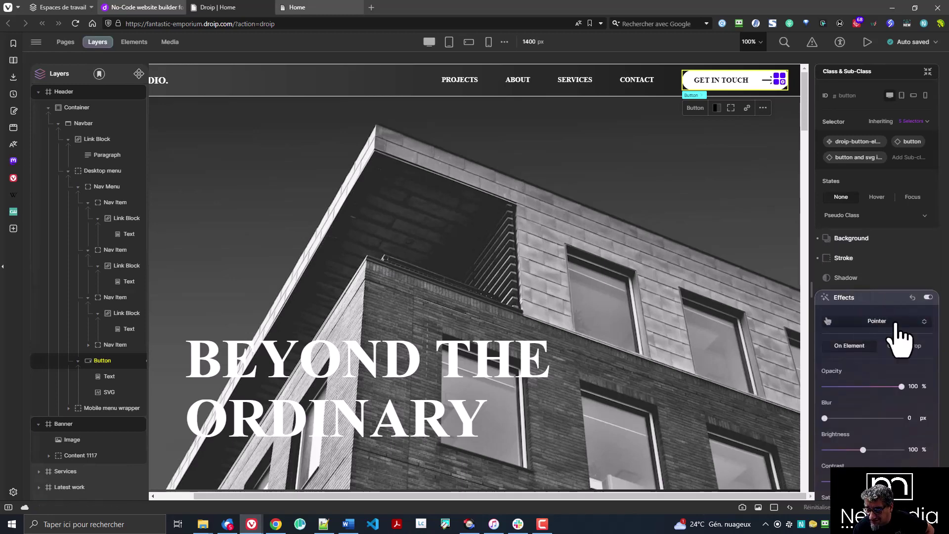
scroll(890, 360, down, 5)
scroll(887, 361, up, 5)
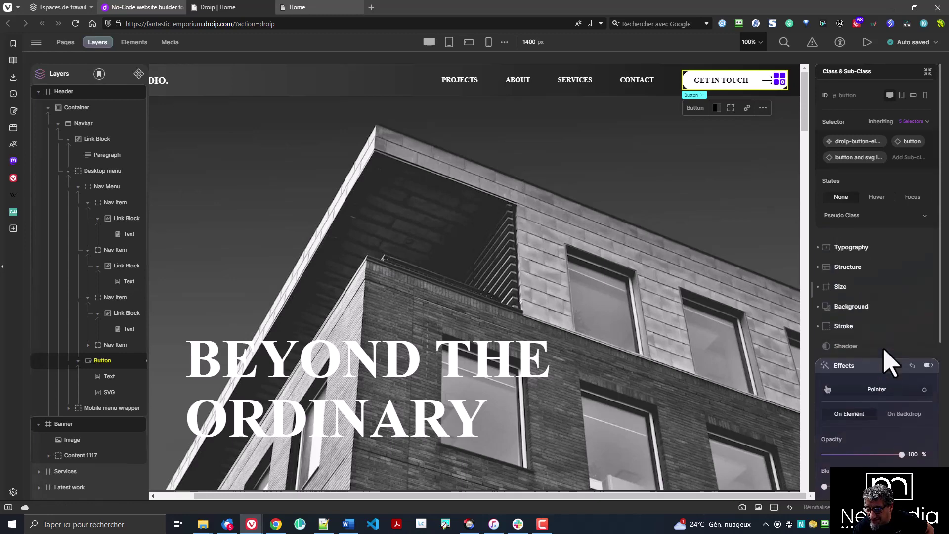
Step: Inspect the Button's Typography settings and its Structure settings, including spacing, flex direction, gap and alignment
click(869, 248)
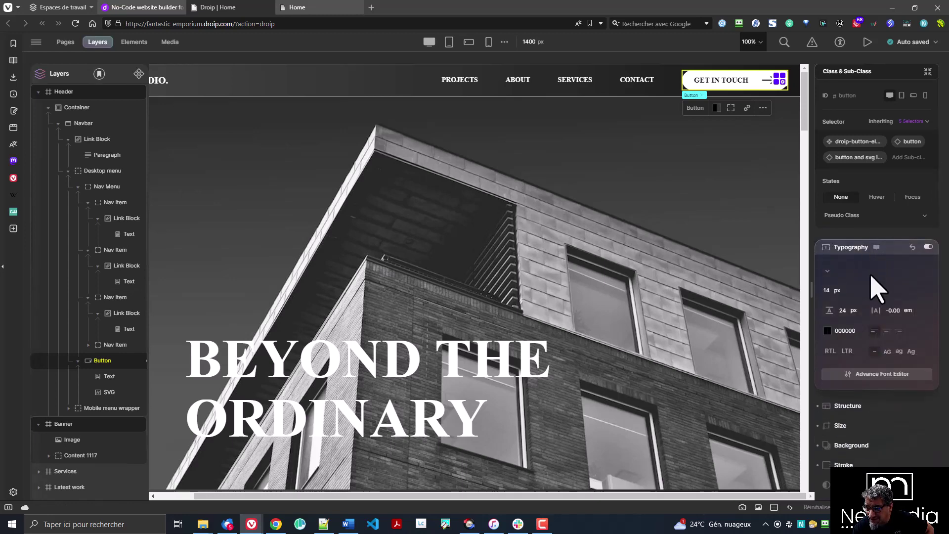
click(860, 408)
scroll(890, 381, down, 3)
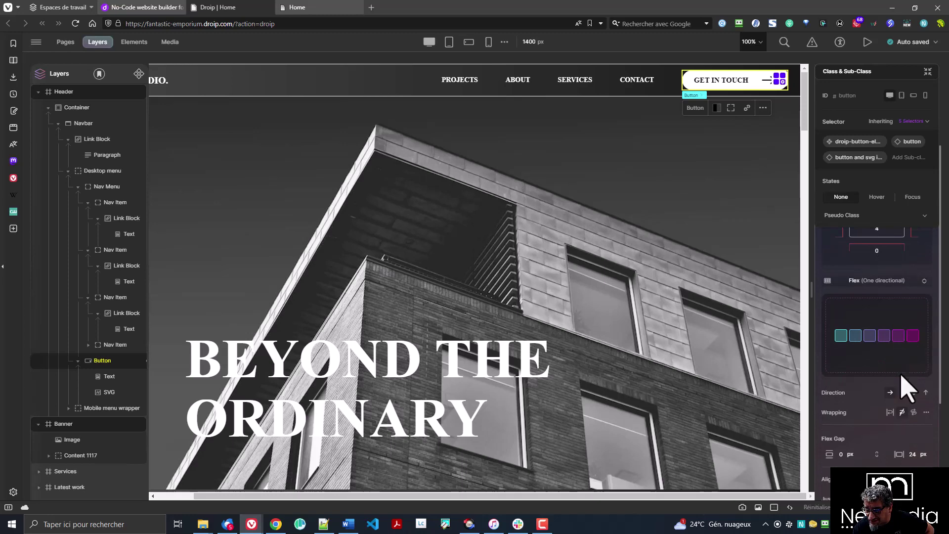
scroll(906, 388, down, 2)
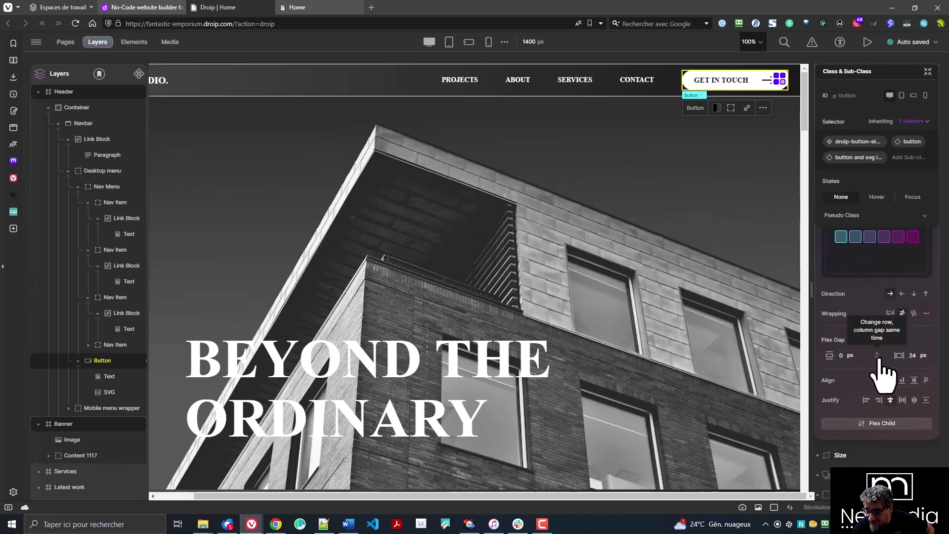
scroll(889, 381, down, 3)
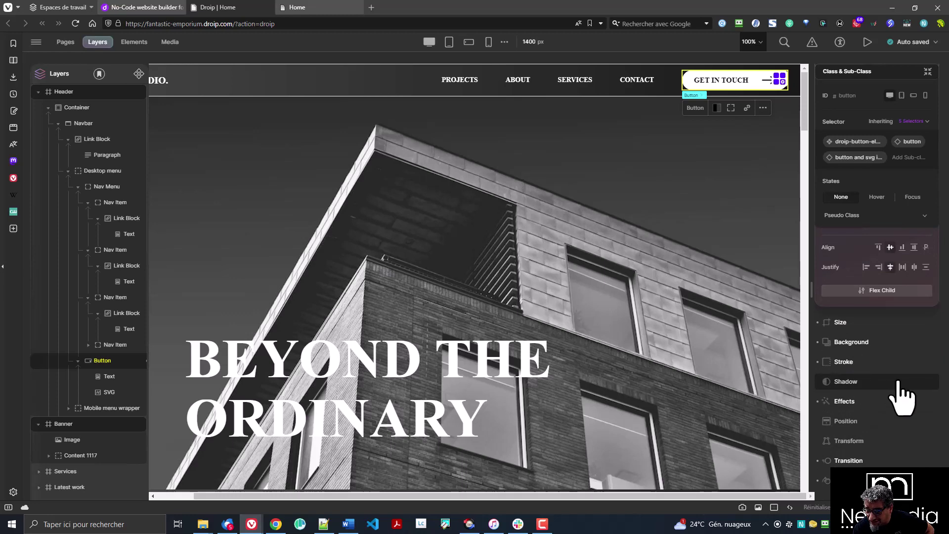
scroll(899, 390, up, 5)
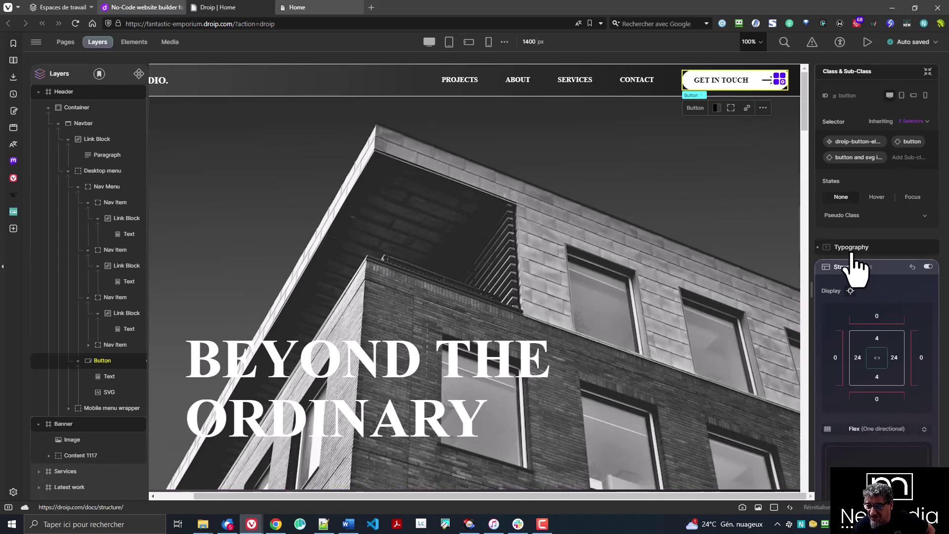
Step: Review the Button's Typography settings again and check its Custom Properties, closing both when done
click(912, 250)
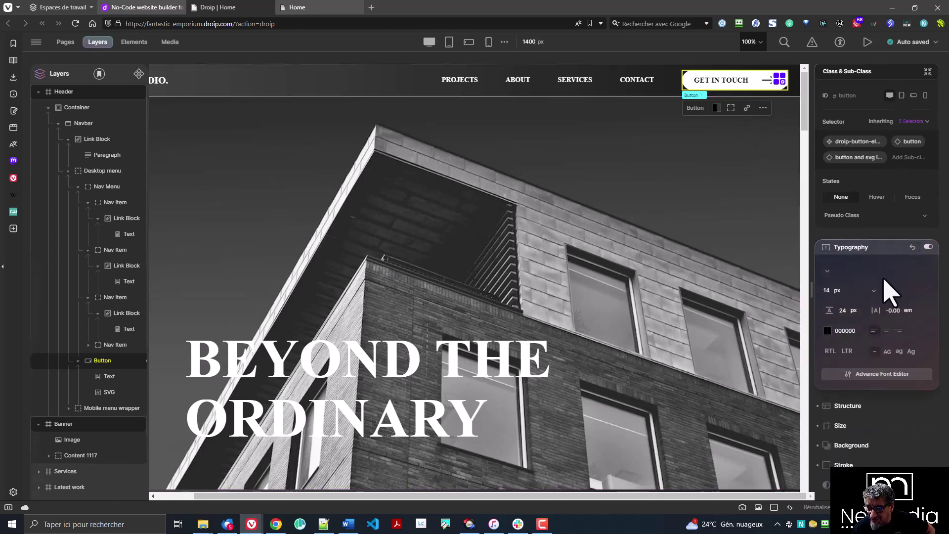
scroll(893, 311, down, 2)
scroll(873, 277, up, 2)
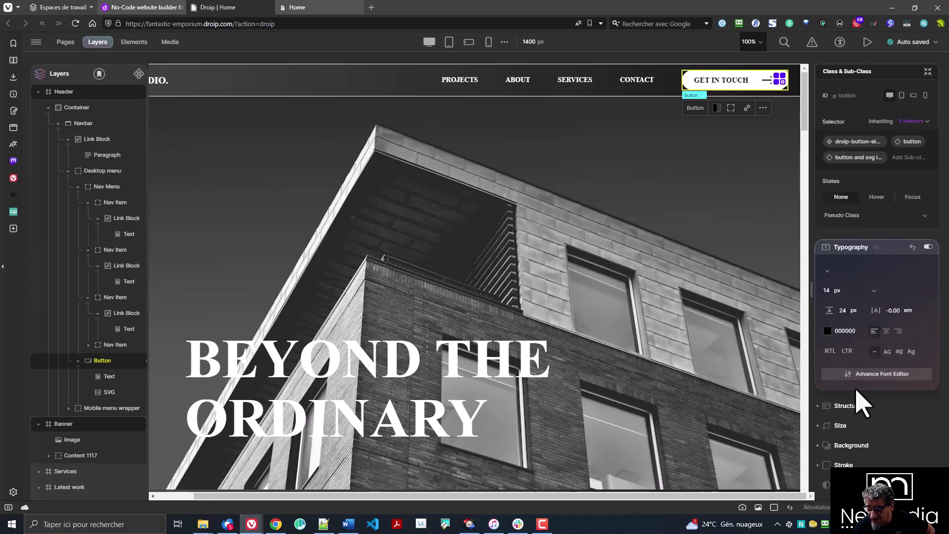
scroll(888, 411, down, 2)
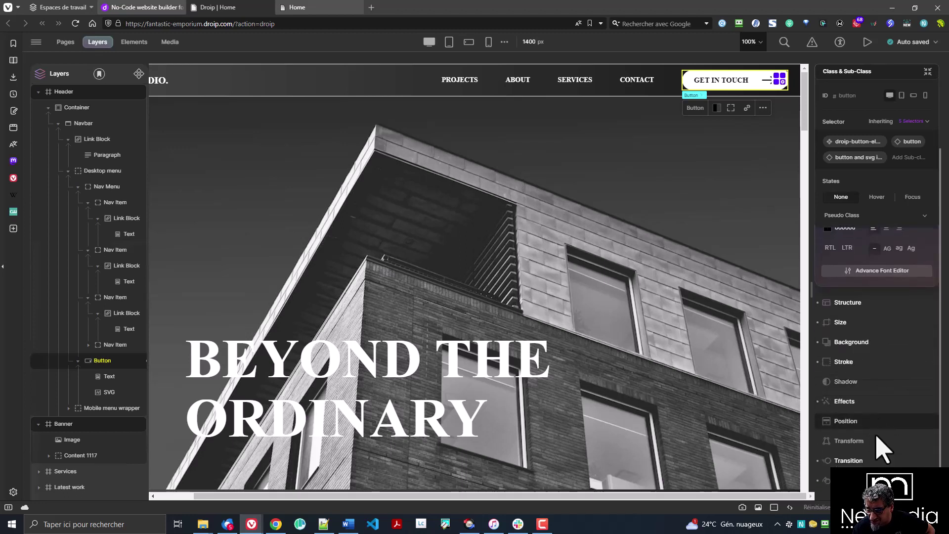
scroll(880, 435, up, 2)
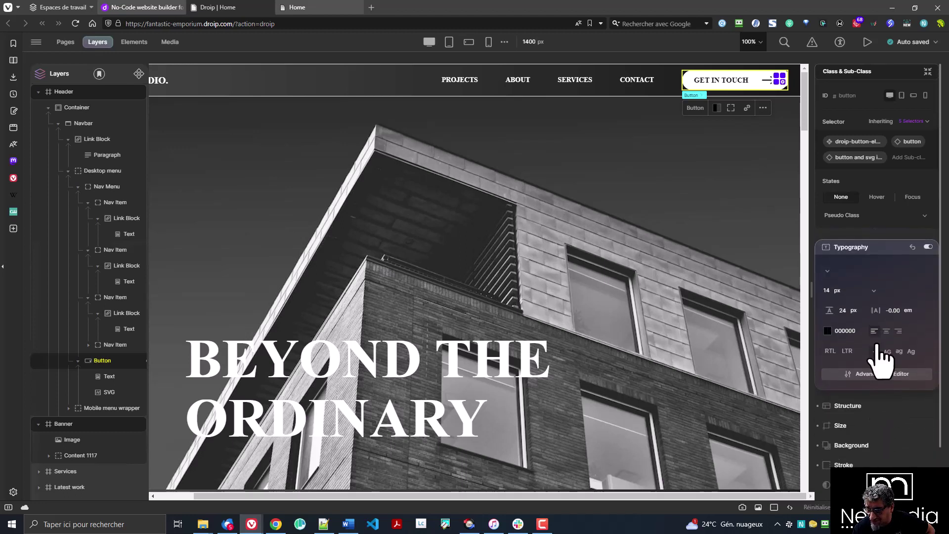
click(859, 253)
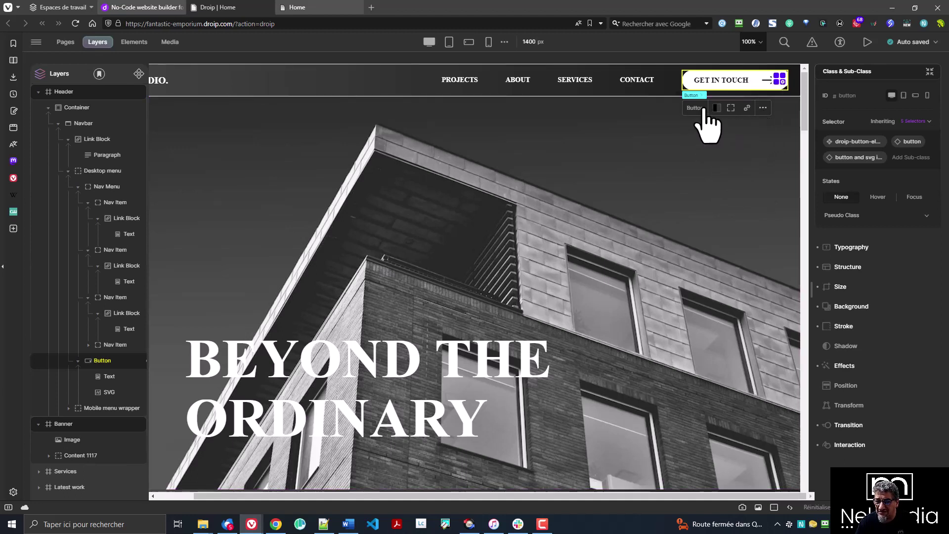
click(762, 110)
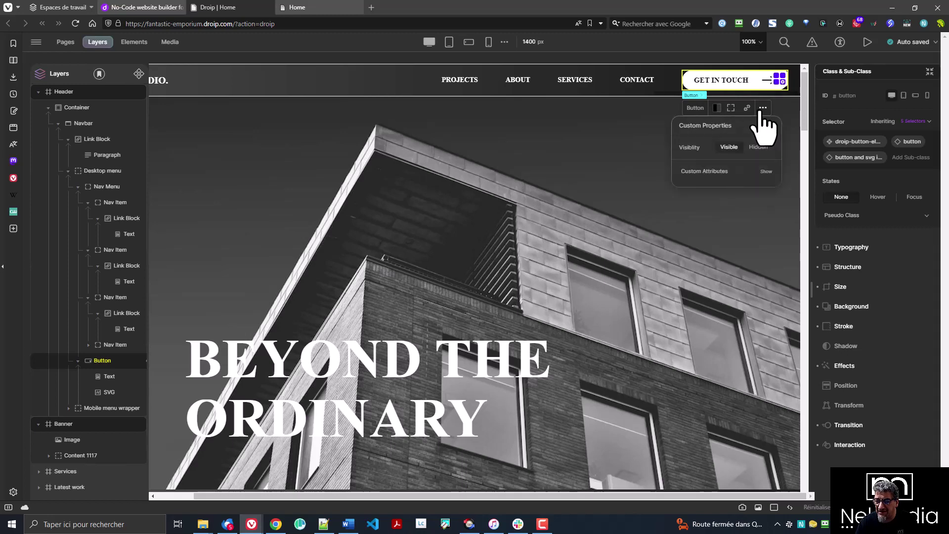
click(762, 110)
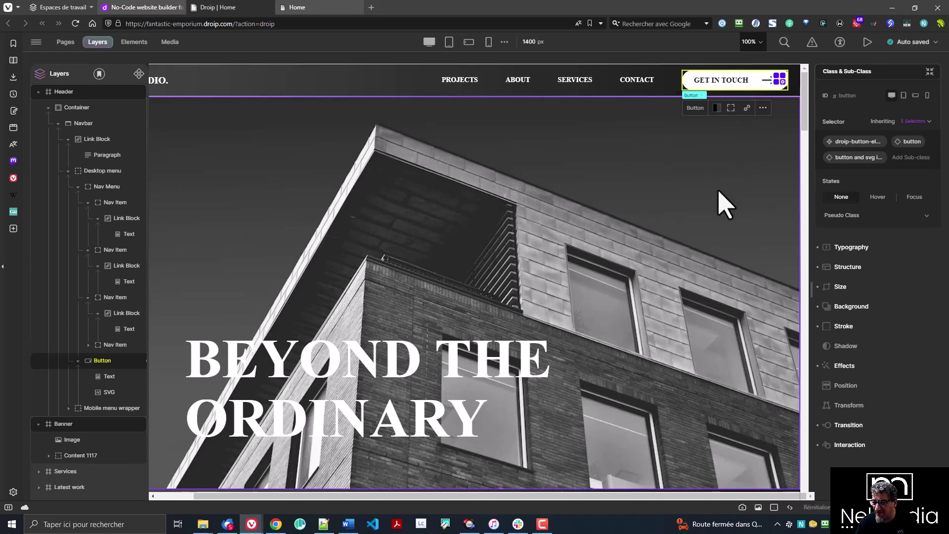
Step: Select the Banner section's Image and toggle its visibility off and back on
scroll(715, 198, down, 4)
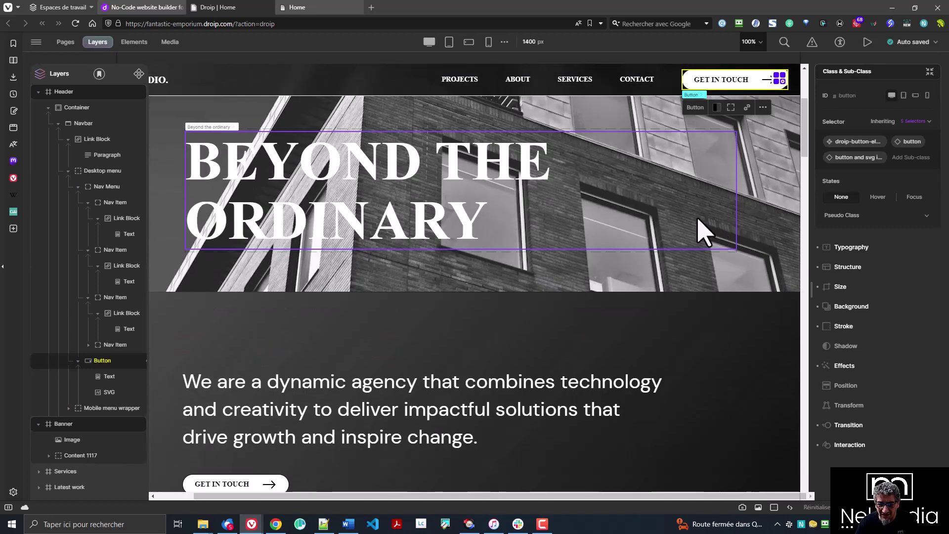
click(713, 281)
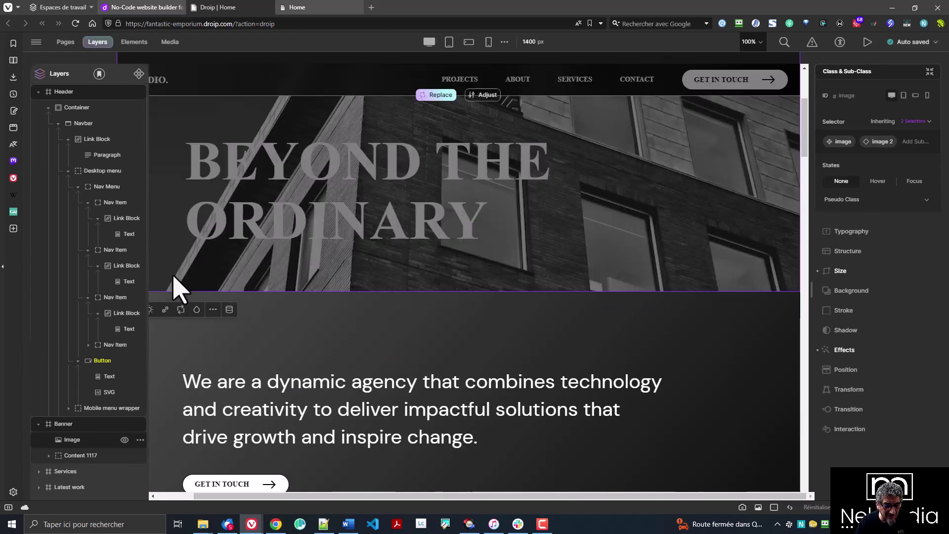
scroll(75, 296, down, 3)
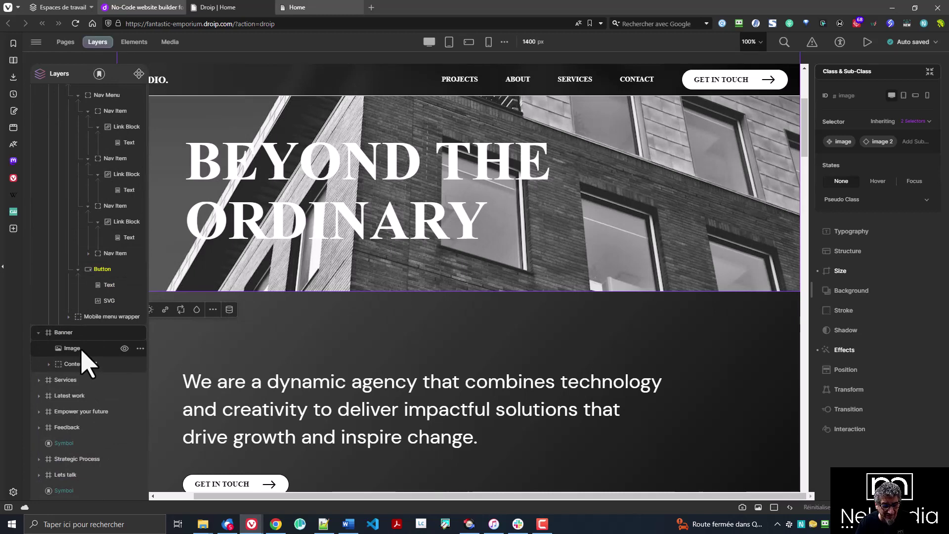
click(125, 348)
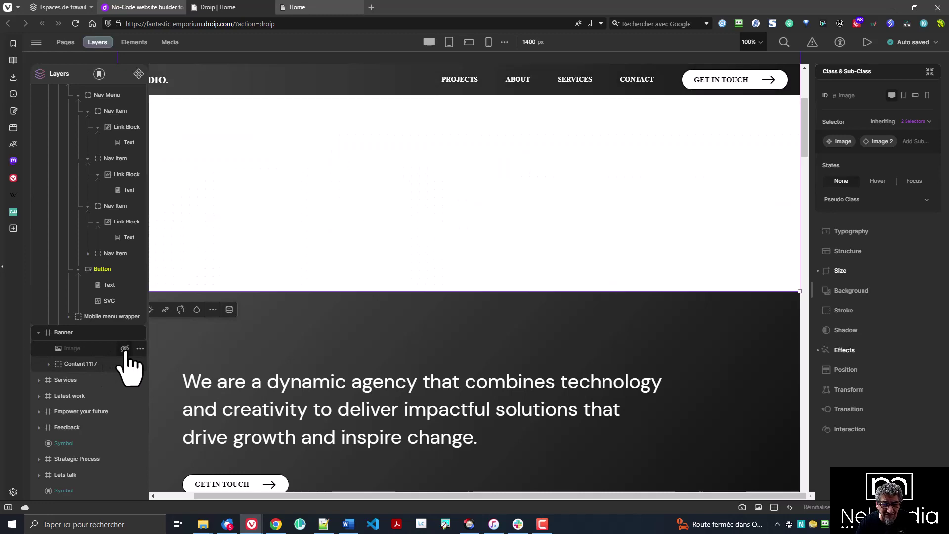
click(125, 349)
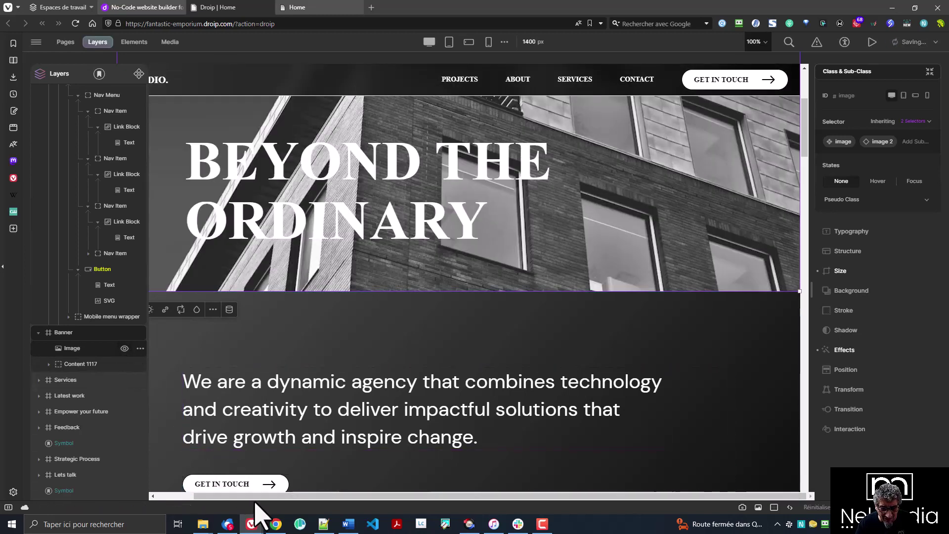
Step: Review the Banner image's Image Settings, including fit, loading mode and alt text, and close them
drag(248, 496, 188, 496)
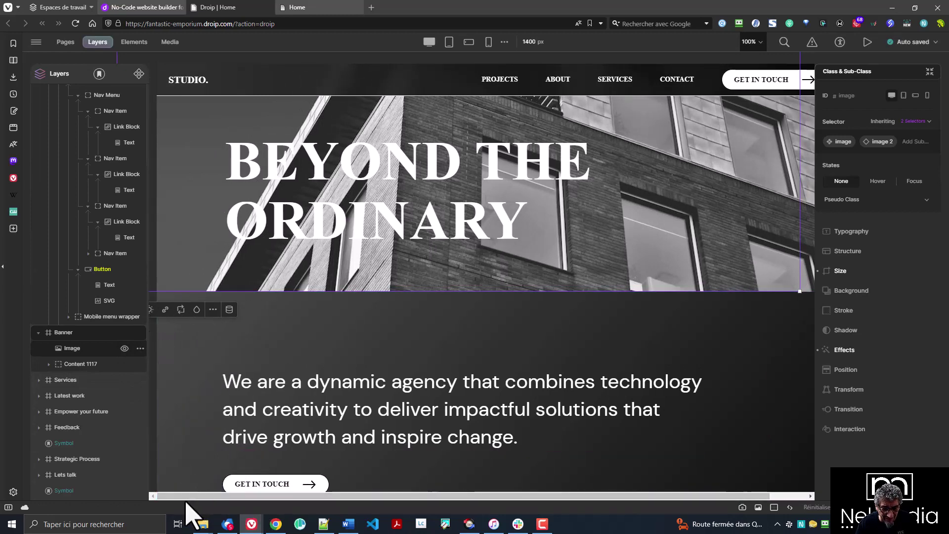
scroll(194, 495, right, 1)
scroll(194, 495, left, 1)
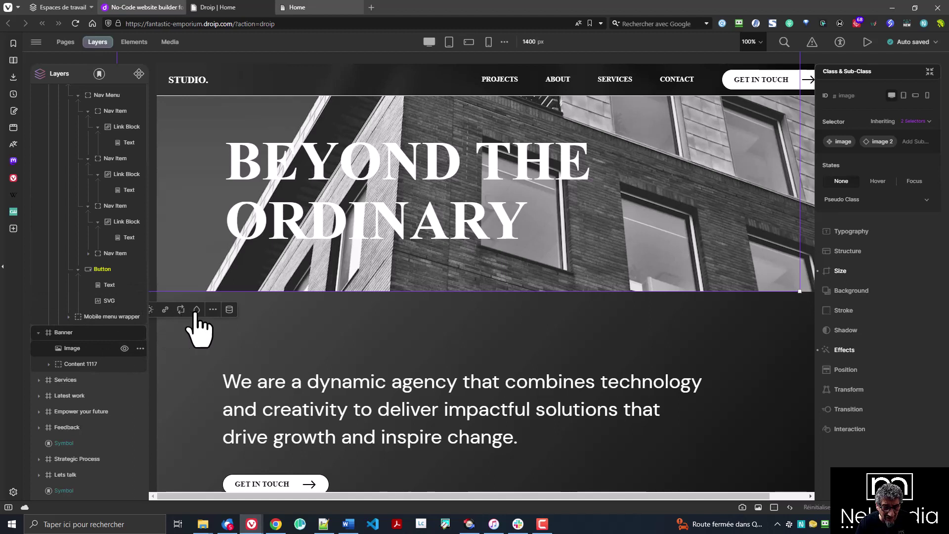
click(213, 309)
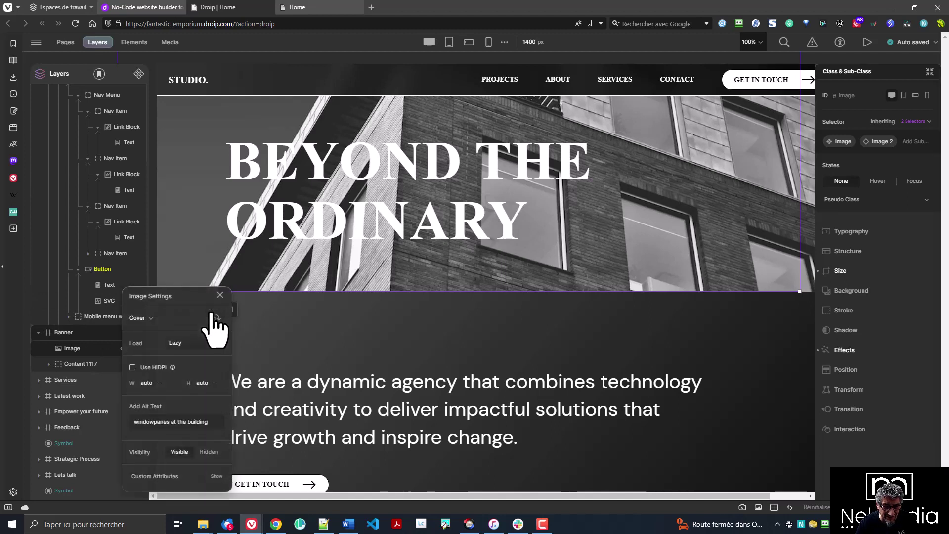
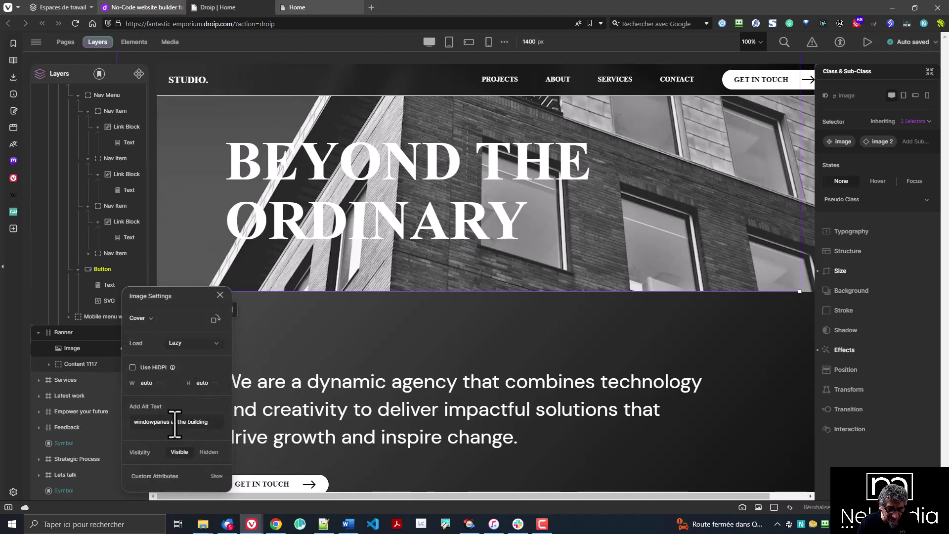
click(220, 295)
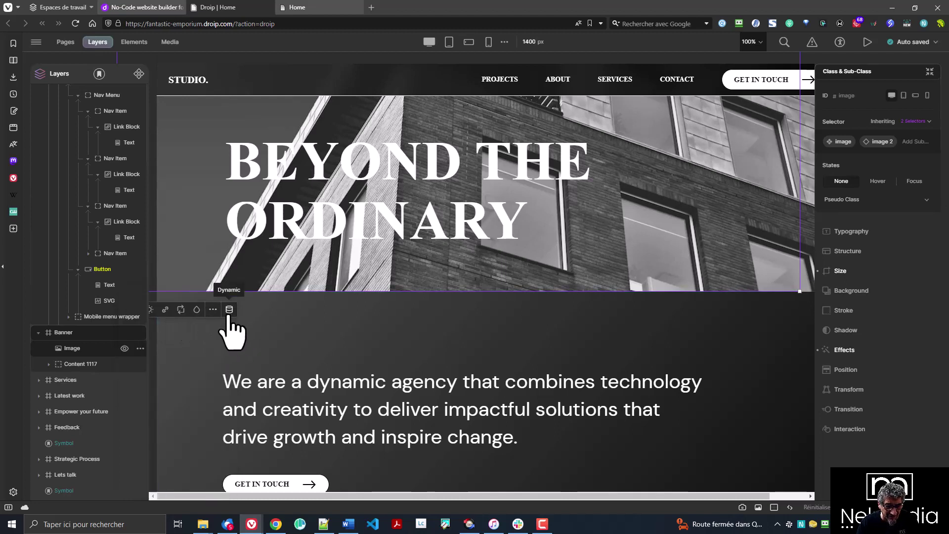
Step: Try the Site Logo from the Site type as the Banner image's dynamic content and return the type to Manual
click(229, 310)
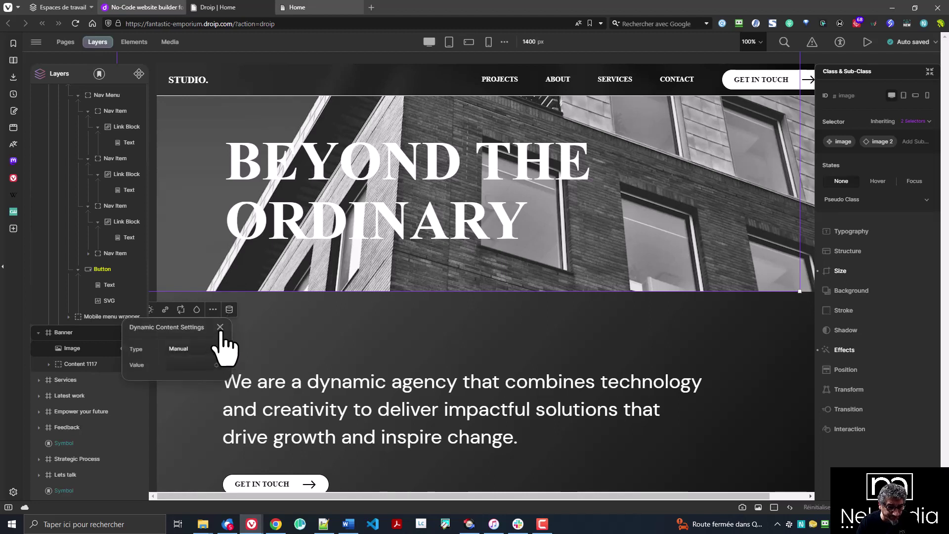
click(192, 351)
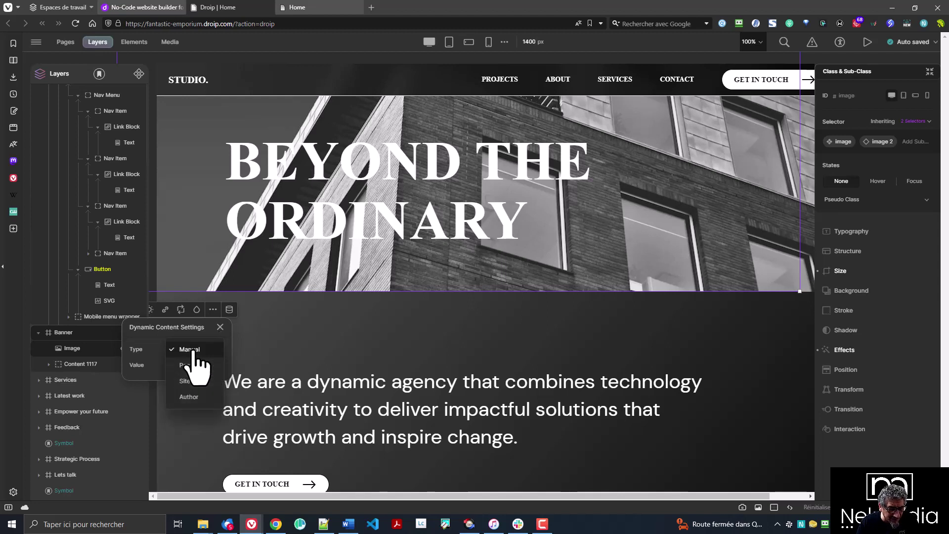
click(192, 381)
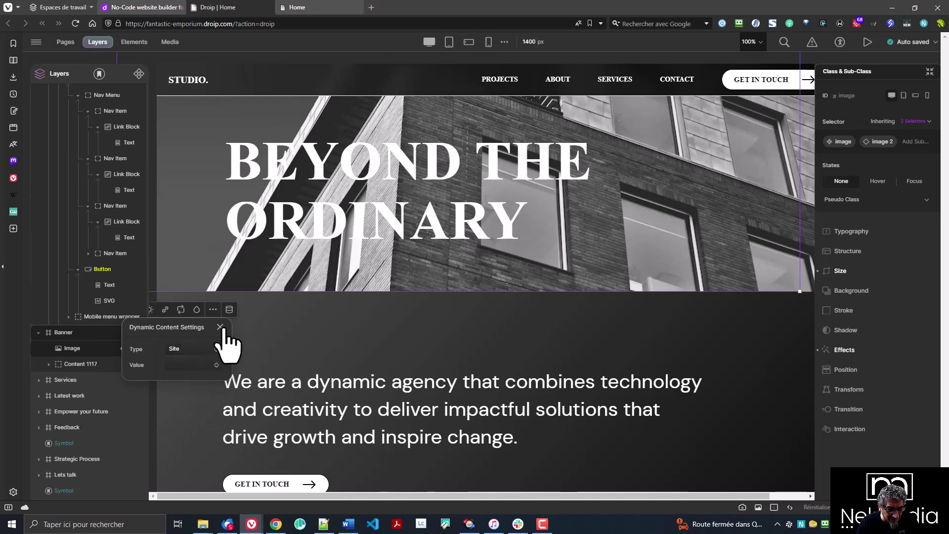
click(192, 366)
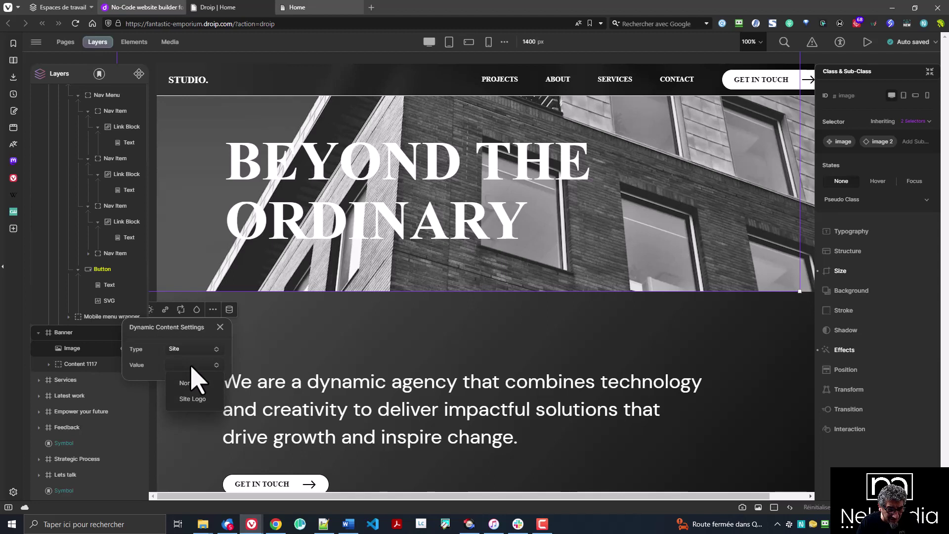
click(194, 399)
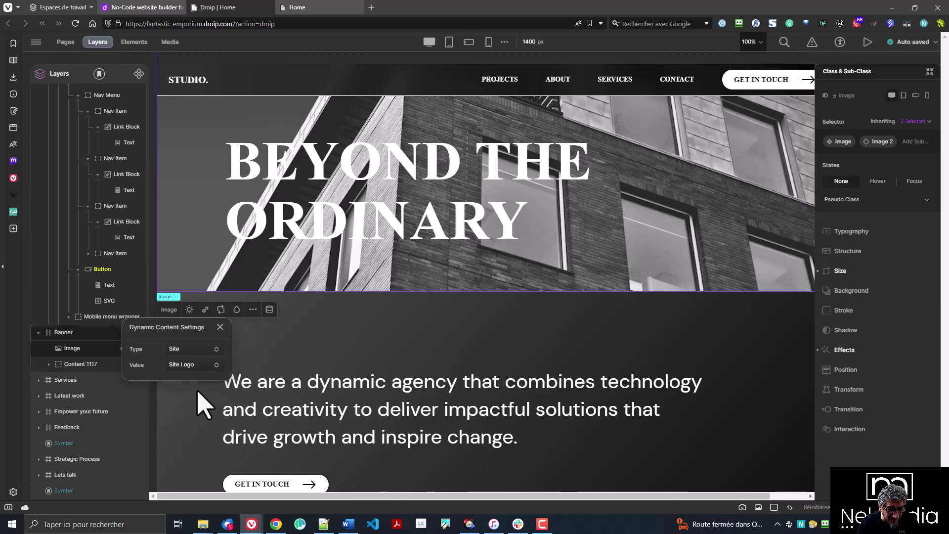
click(198, 349)
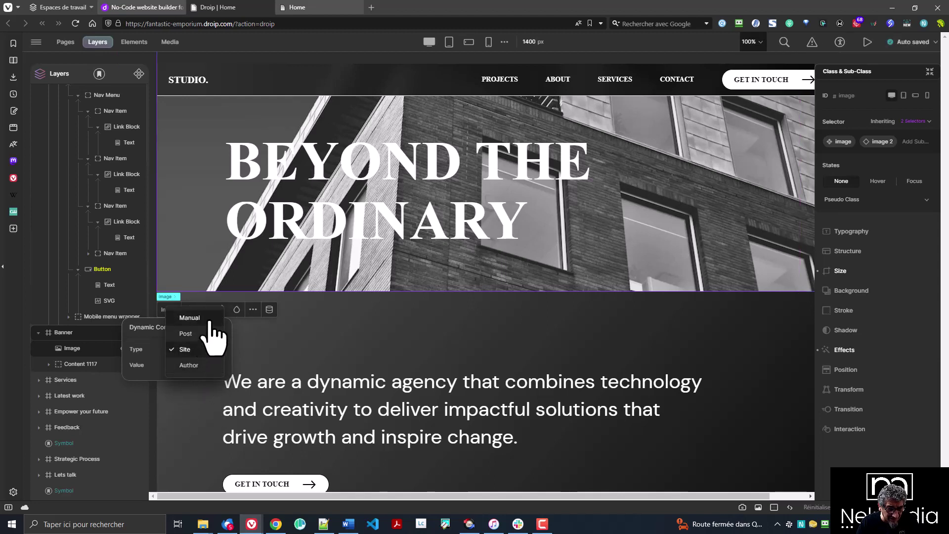
click(189, 318)
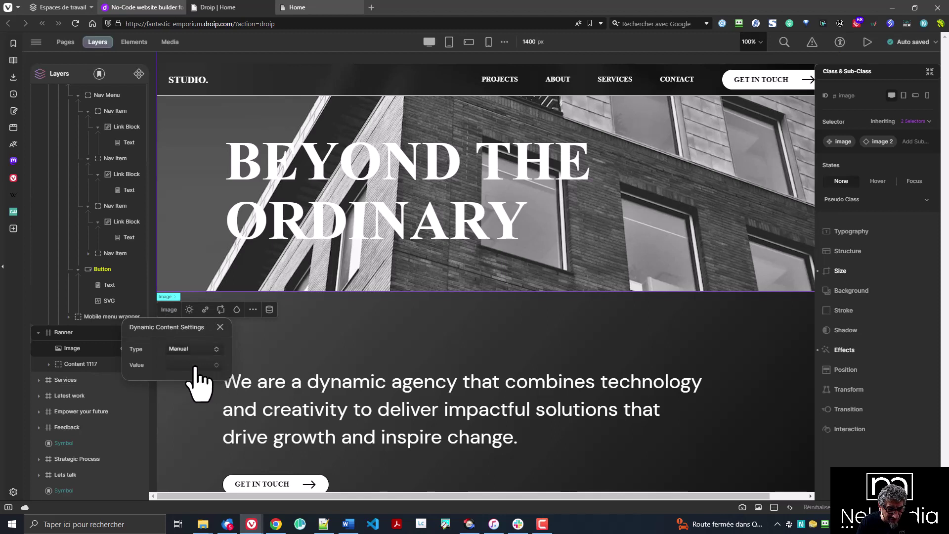
Step: Try the Post type's Featured Image as the Banner image's dynamic content, return the type to Manual and close the settings
click(195, 349)
click(198, 365)
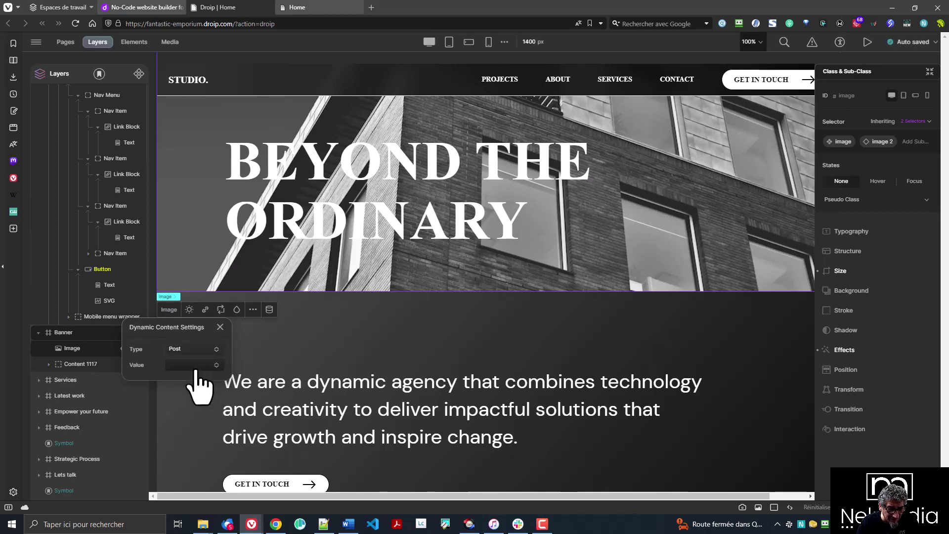
click(196, 371)
click(203, 396)
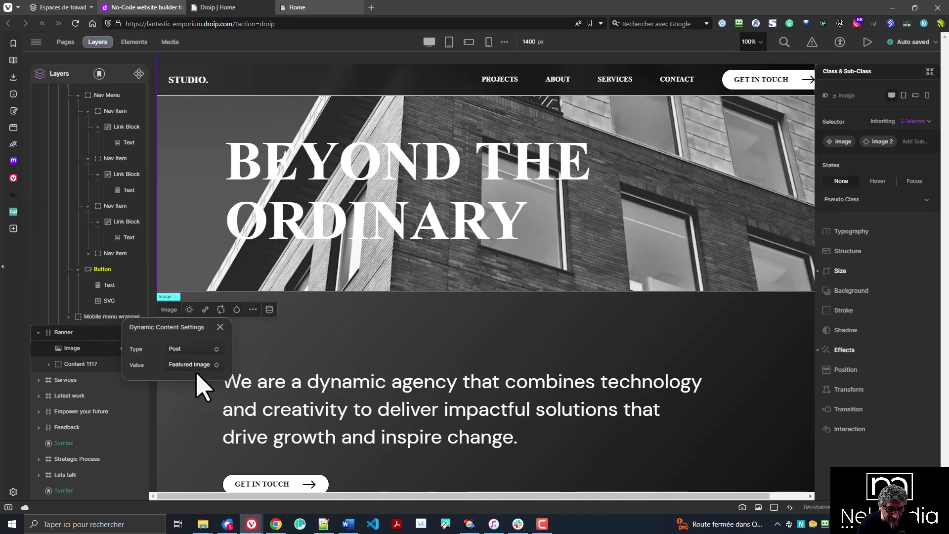
click(193, 349)
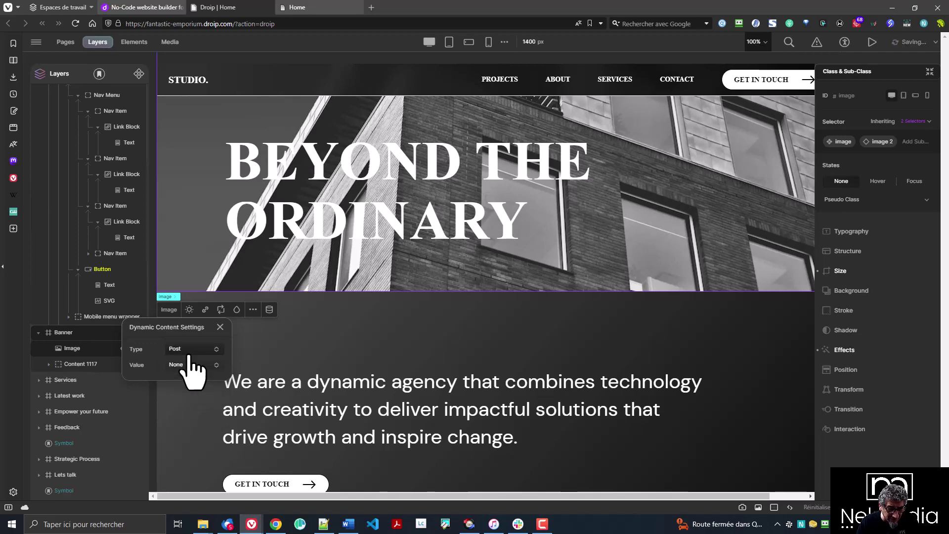
click(190, 333)
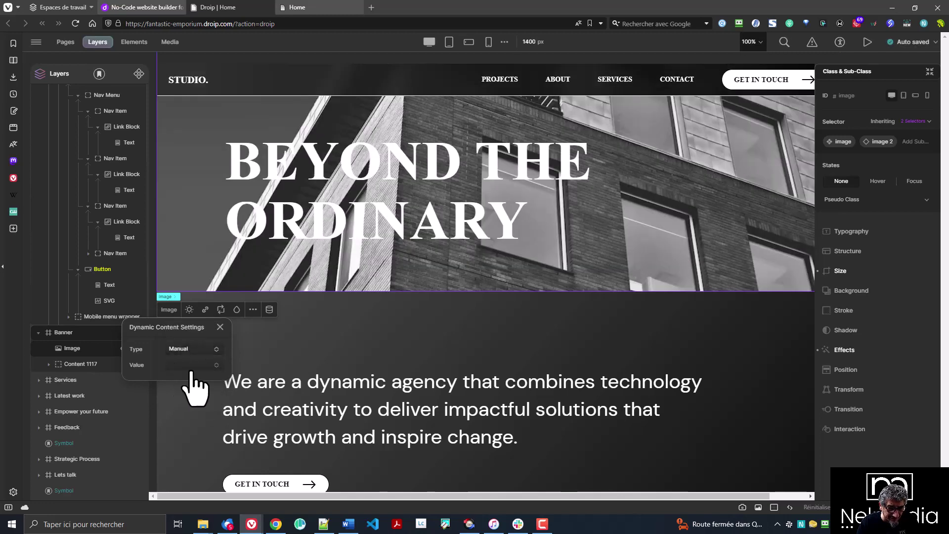
click(221, 327)
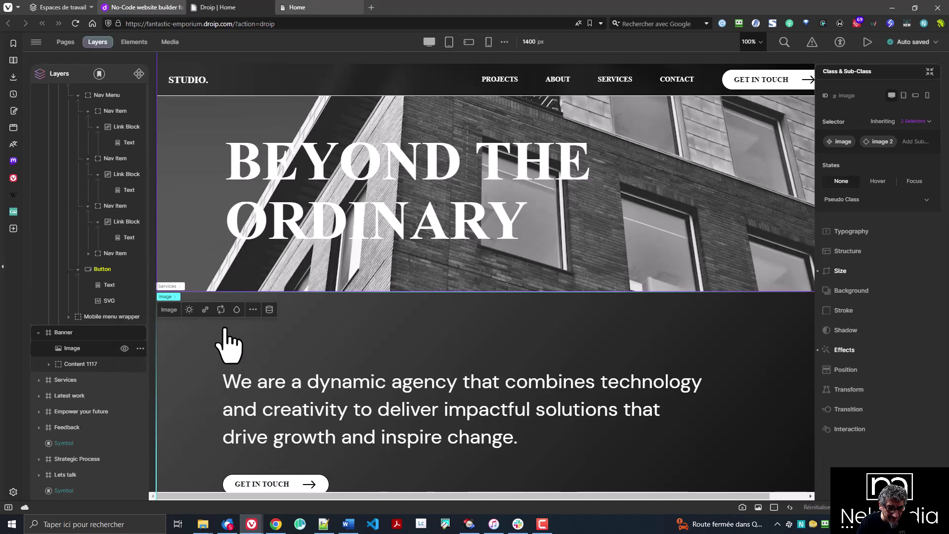
Step: Open the Link Settings of the Banner image
click(206, 310)
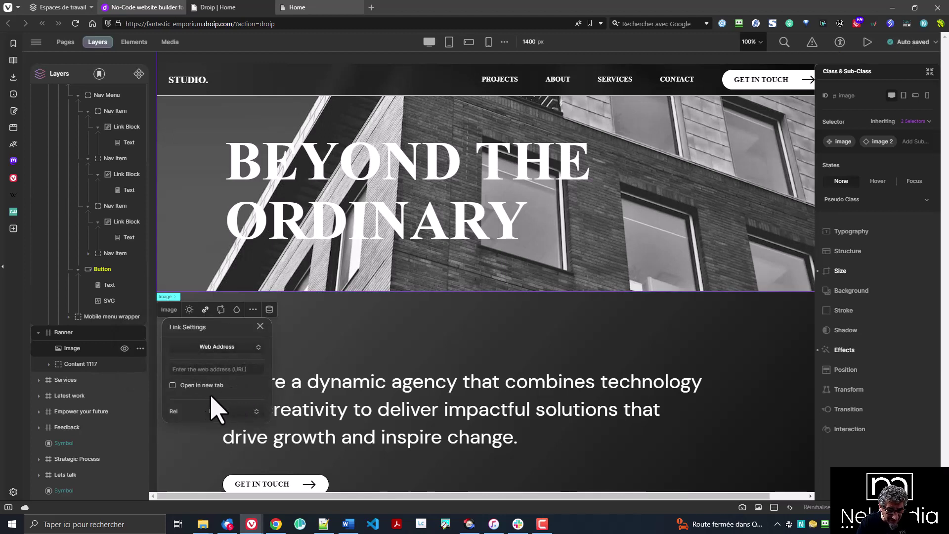
Step: Review the link types available in the banner image's link settings, keep Web Address, and close the settings
click(221, 351)
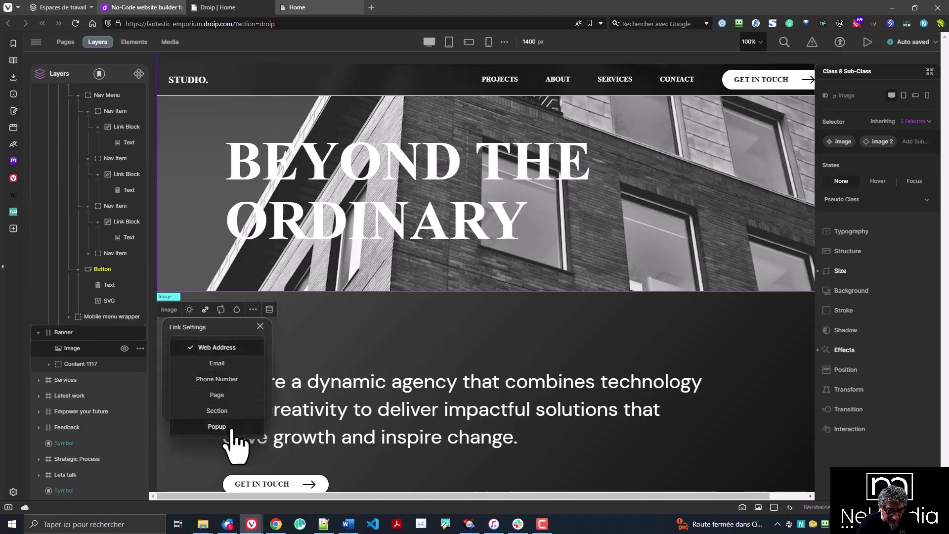
click(224, 347)
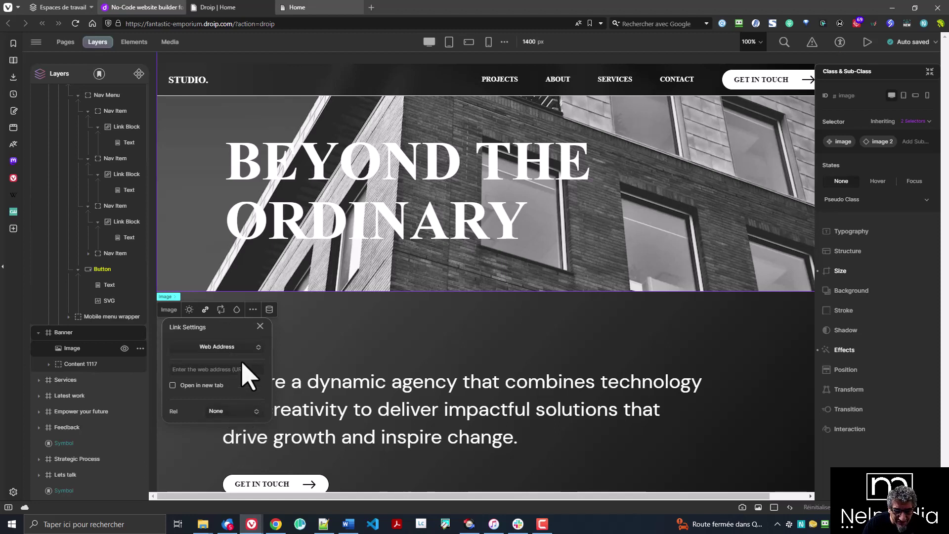
click(251, 348)
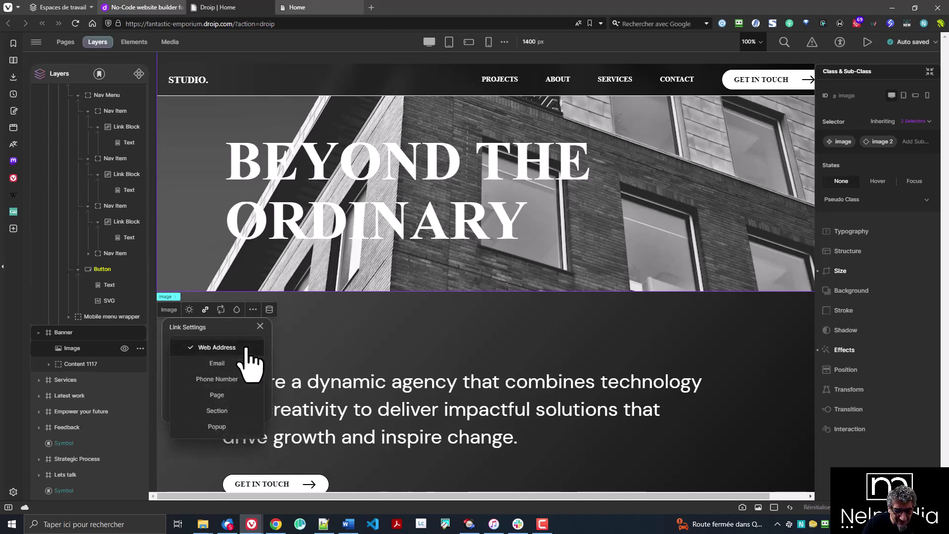
click(245, 347)
click(269, 317)
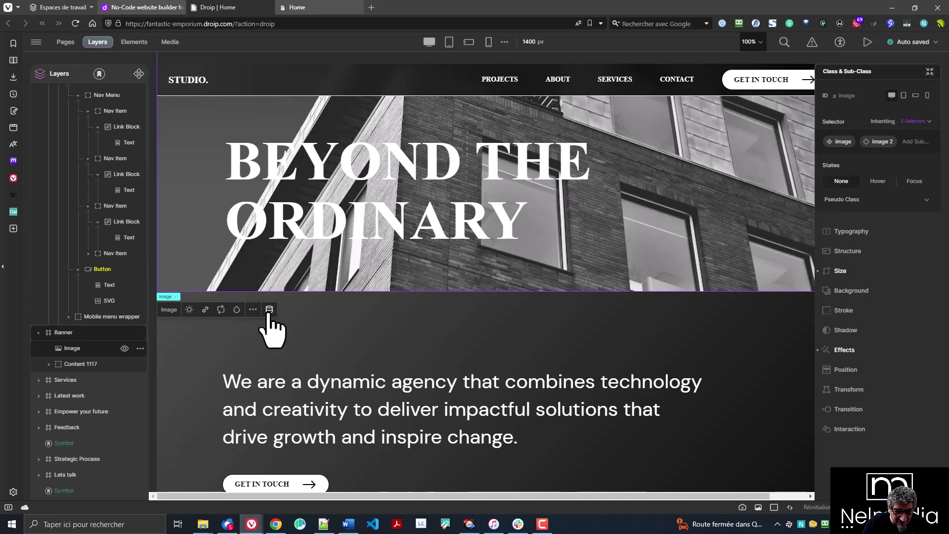
Step: Review the type options in the banner image's dynamic content settings, keep Manual, and close the settings
click(269, 311)
click(230, 350)
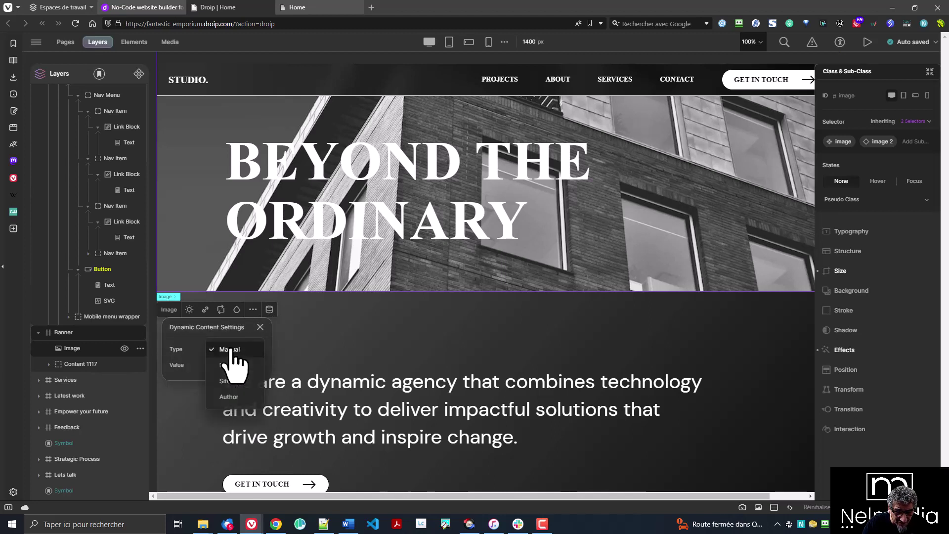
click(249, 347)
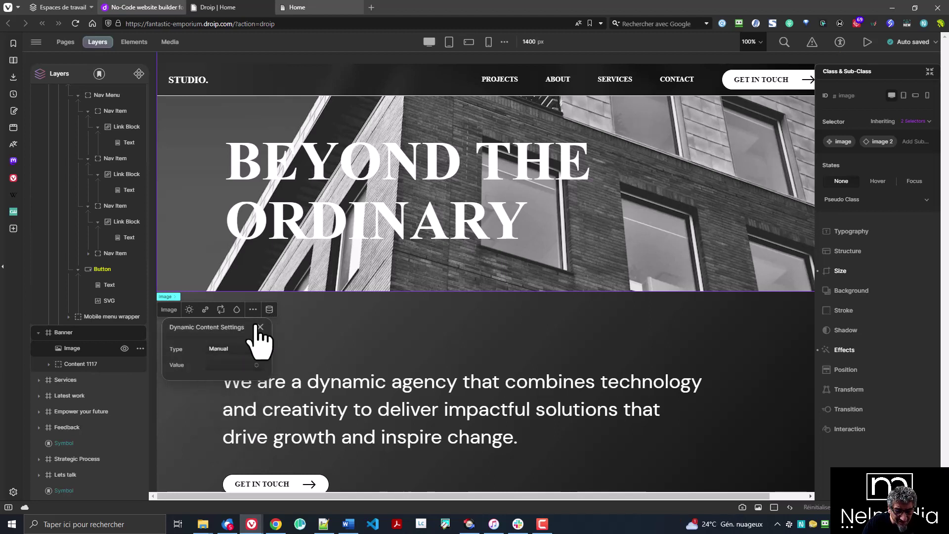
click(260, 327)
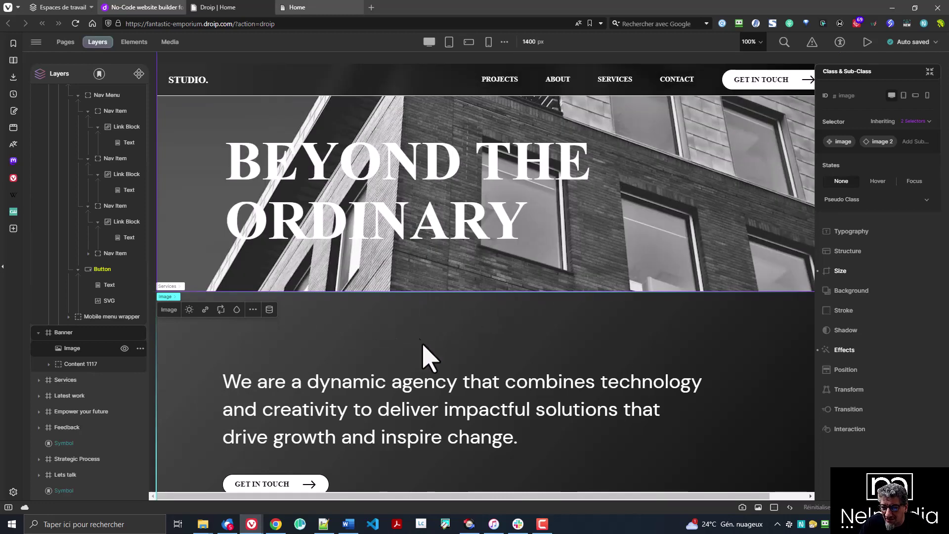
Step: Add a sub-class named hero-image to the banner image
mouse_move(645, 286)
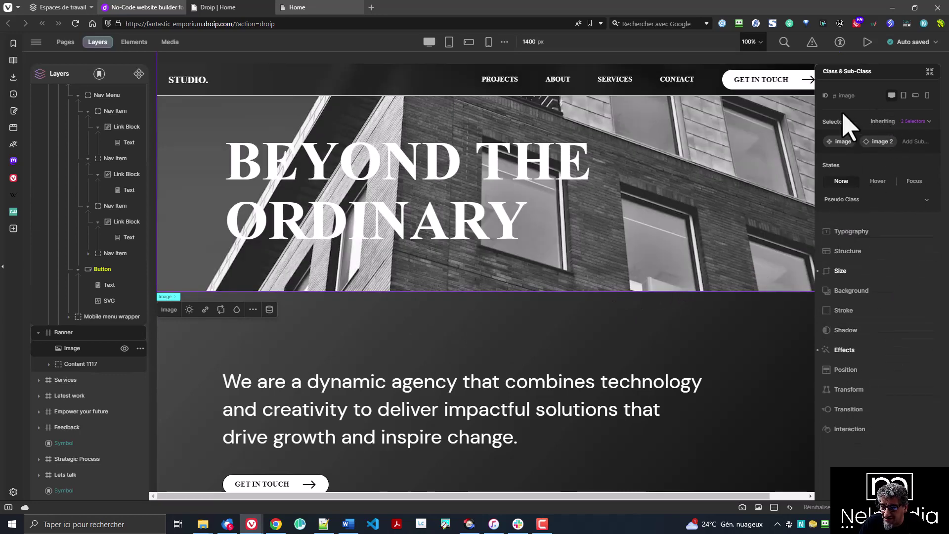
click(914, 143)
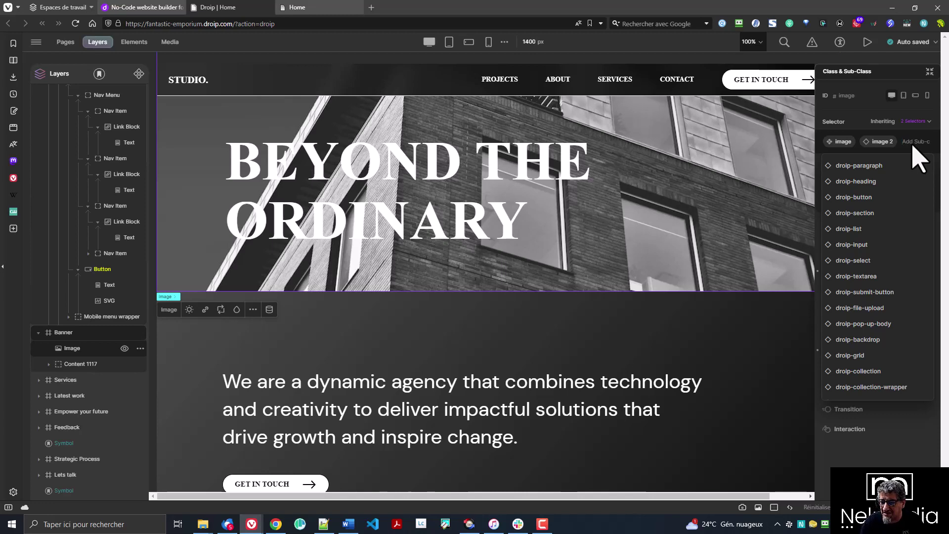
text(hed)
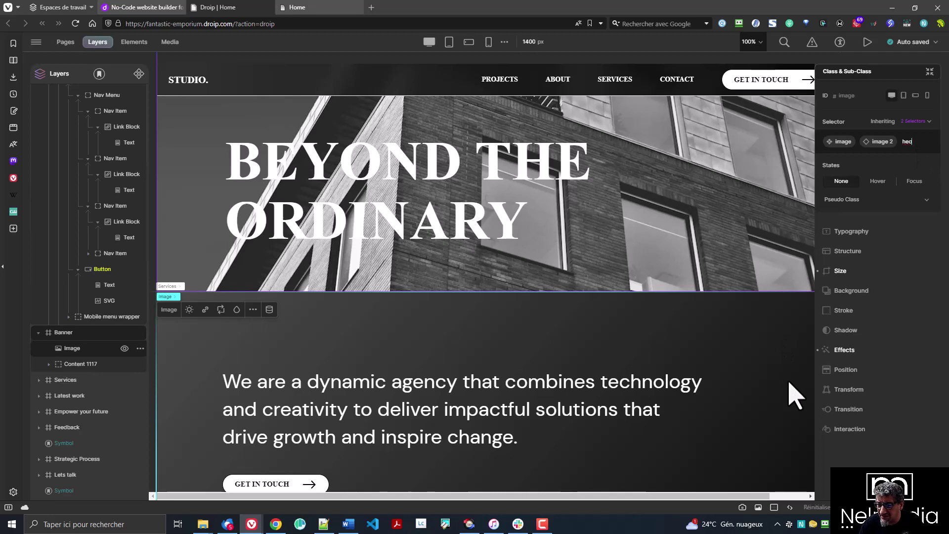
key(BackSpace)
text(ro-image)
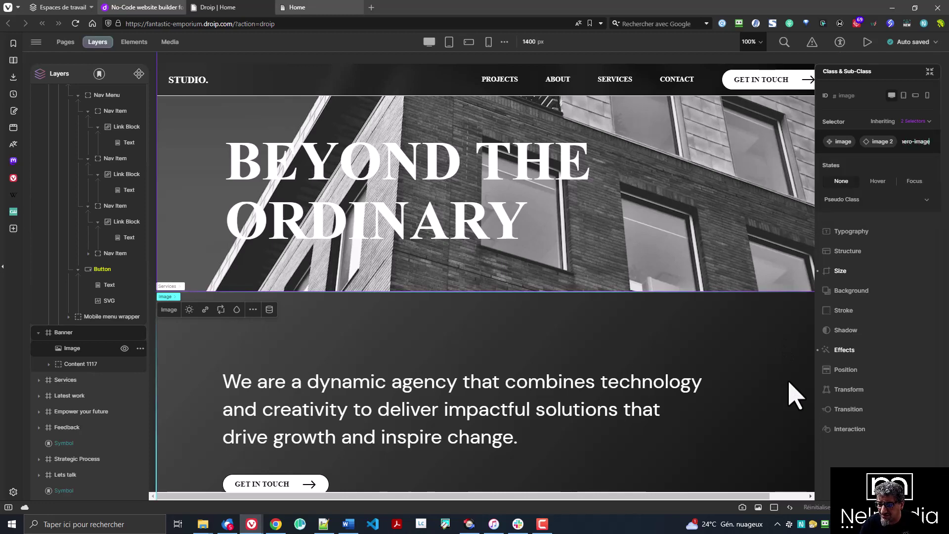
key(Return)
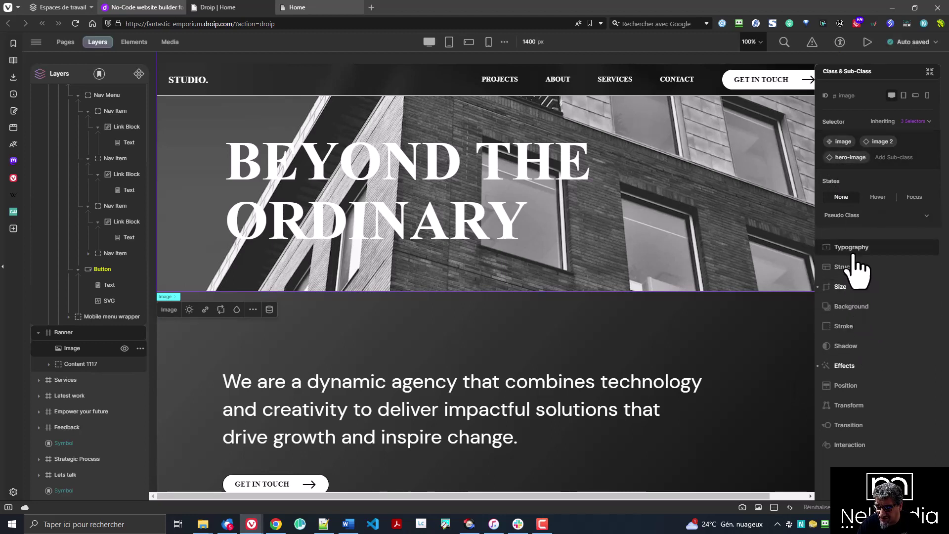
Step: Reduce the banner image's opacity to 31% in its effects and expand the pseudo-class options
click(863, 366)
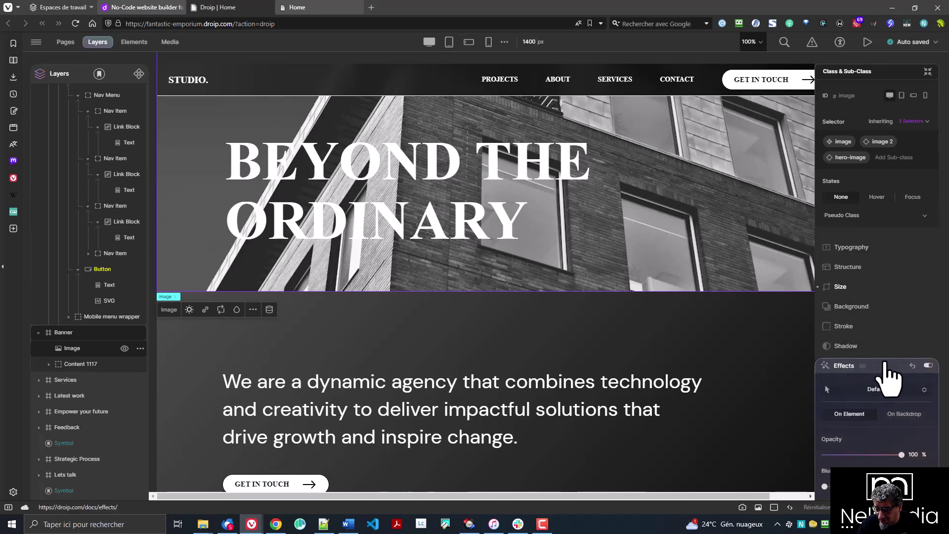
scroll(868, 376, down, 3)
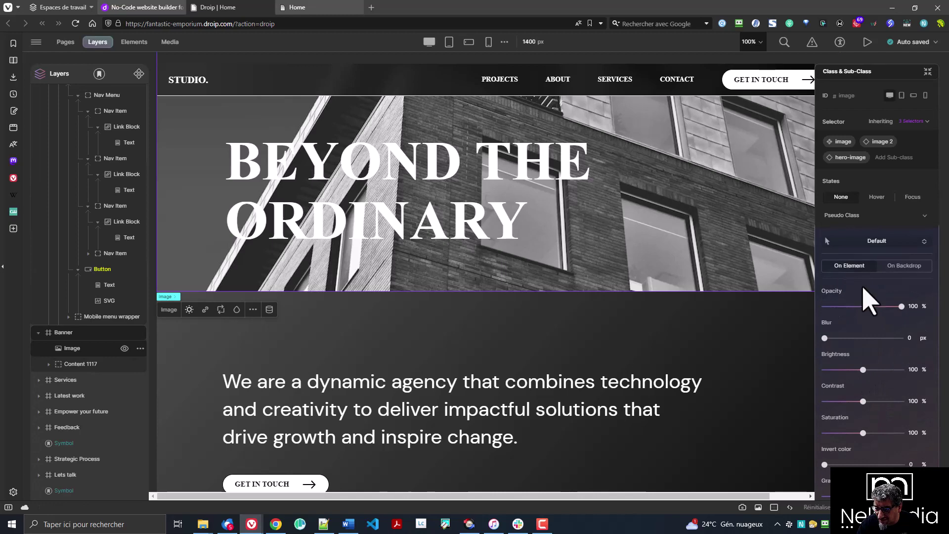
drag(901, 306, 851, 306)
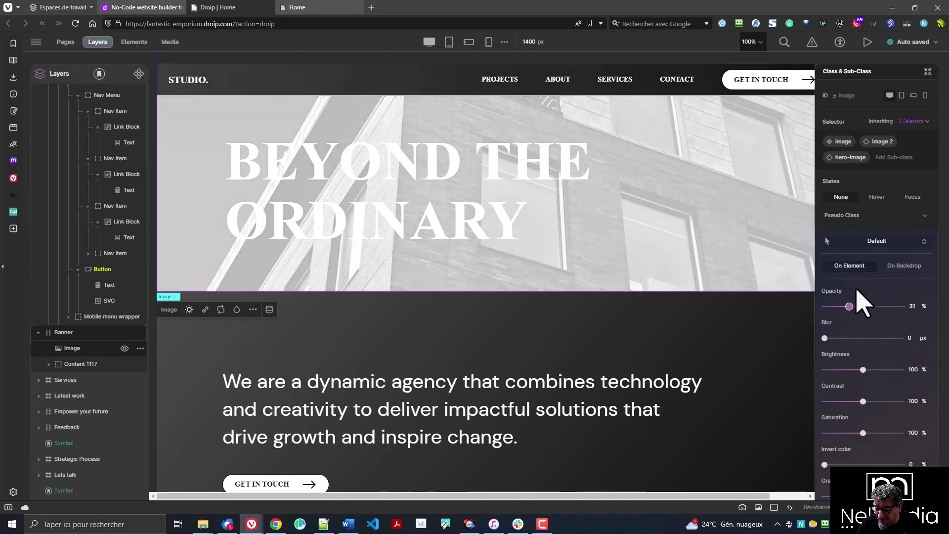
click(885, 217)
mouse_move(721, 239)
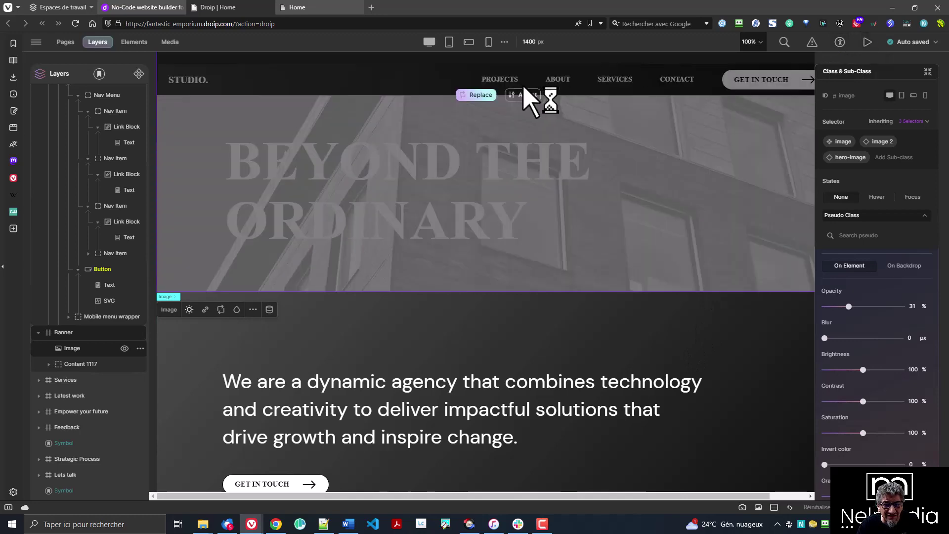
Step: Preview the home page, check the hero section on the live site, and return to the editor
key(ctrl+s)
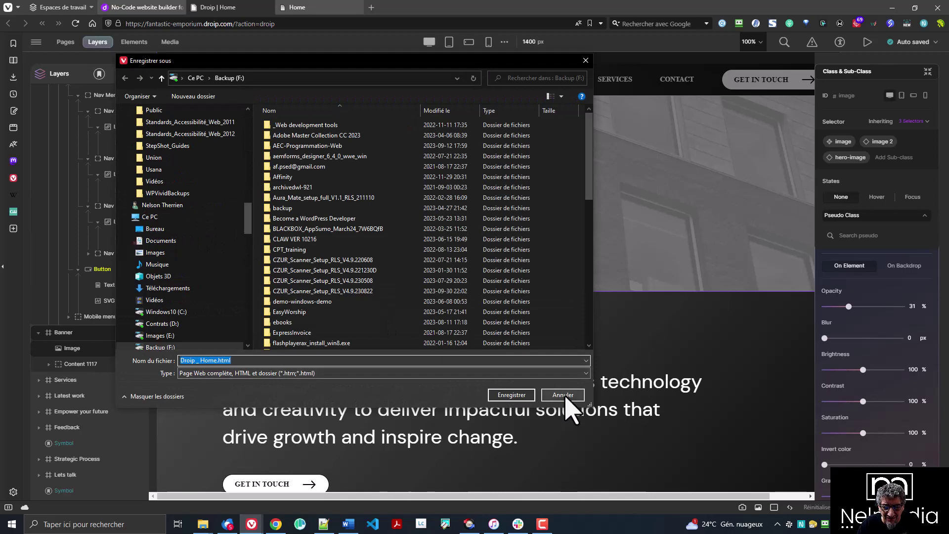
click(563, 394)
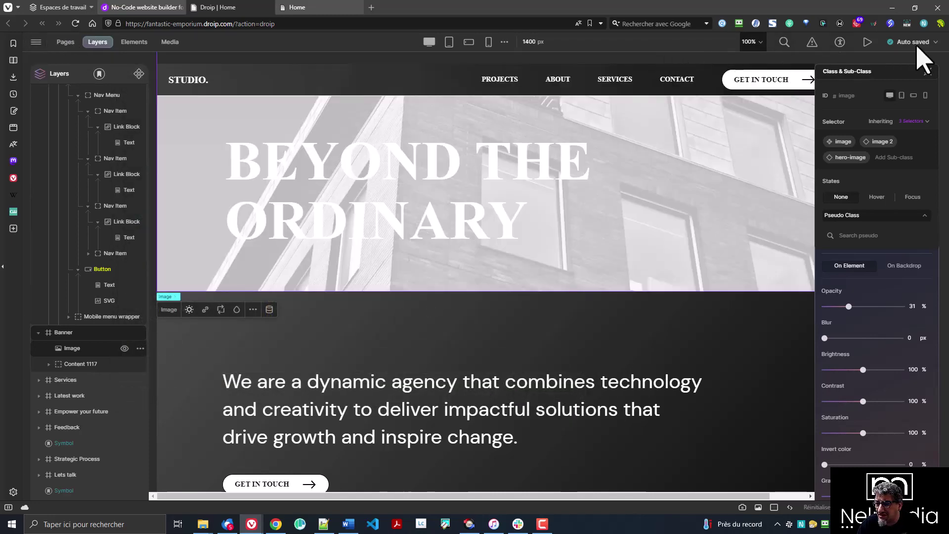
click(868, 42)
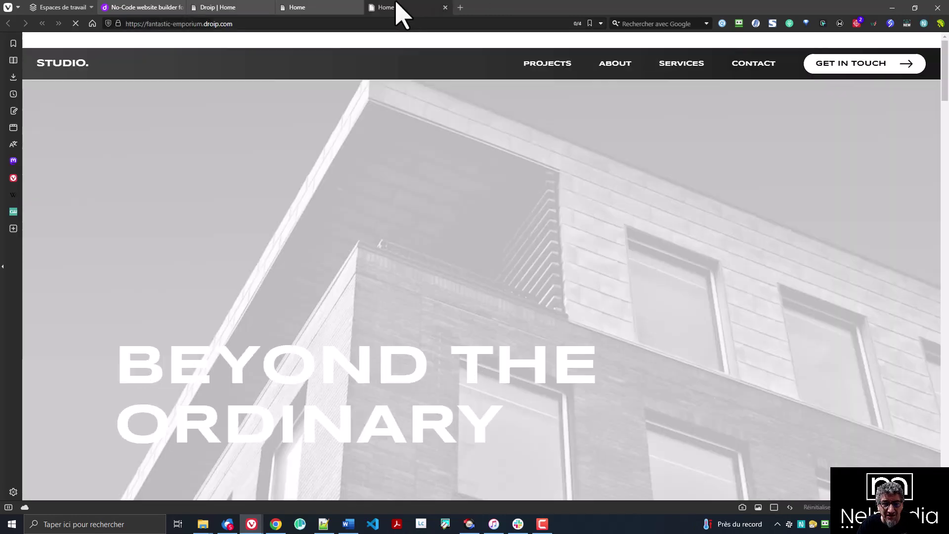
click(360, 8)
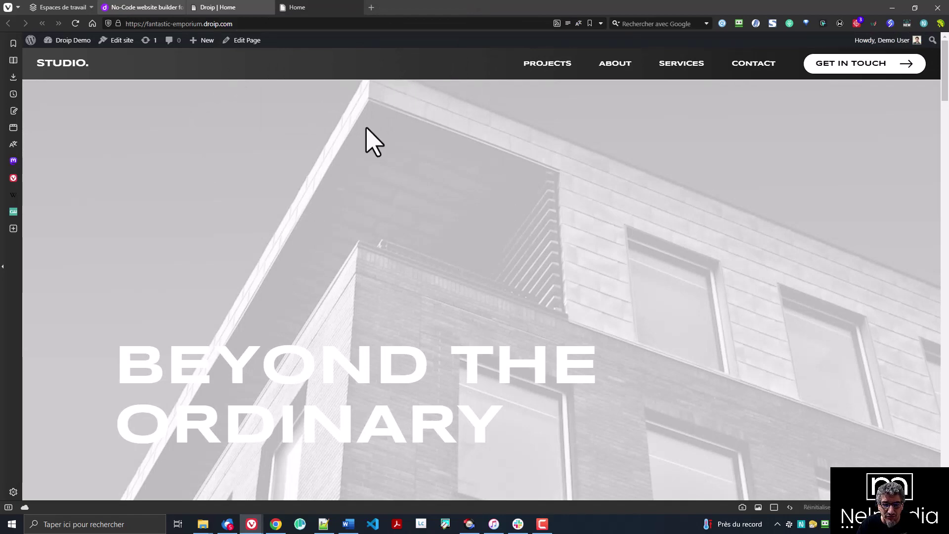
scroll(449, 257, down, 1)
scroll(450, 256, down, 5)
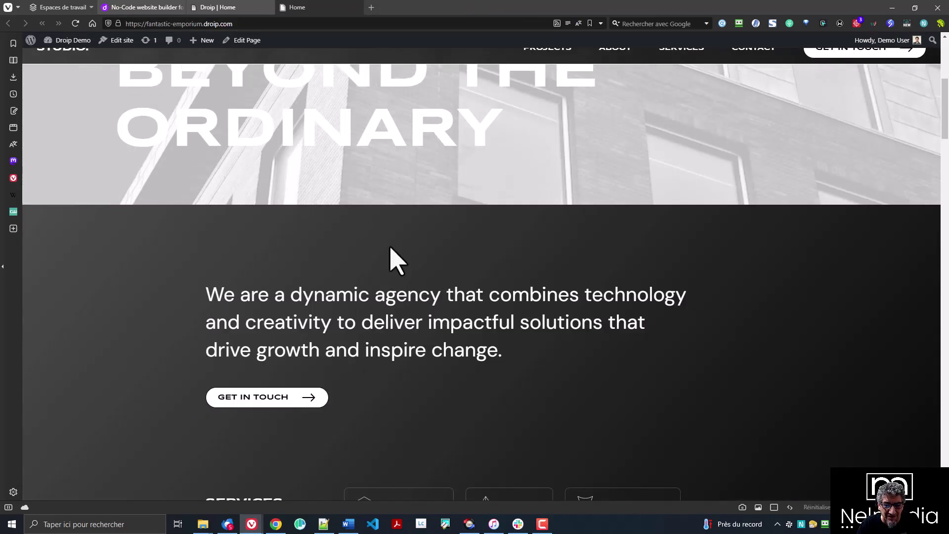
click(242, 40)
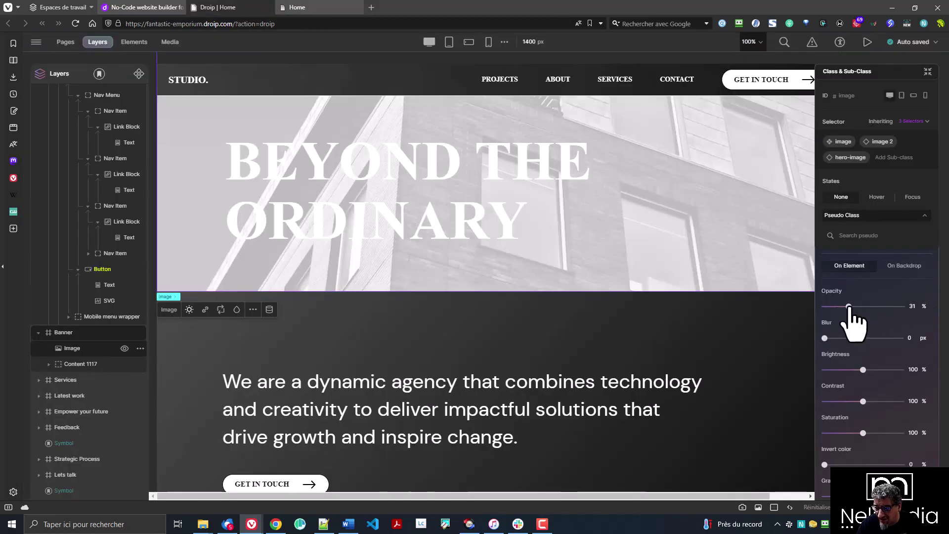
Step: Set the banner image's opacity to 100% and its cursor style to Pointer
drag(849, 307, 890, 289)
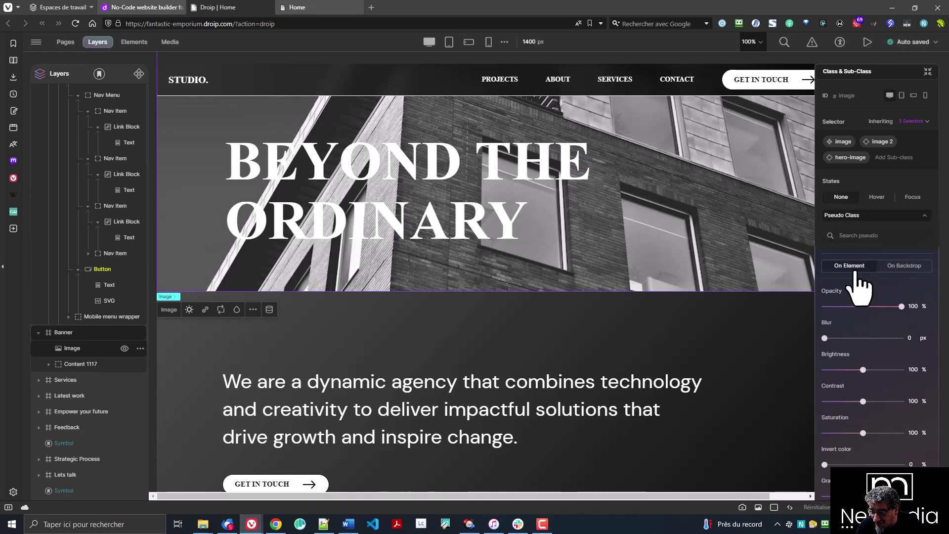
scroll(899, 247, up, 3)
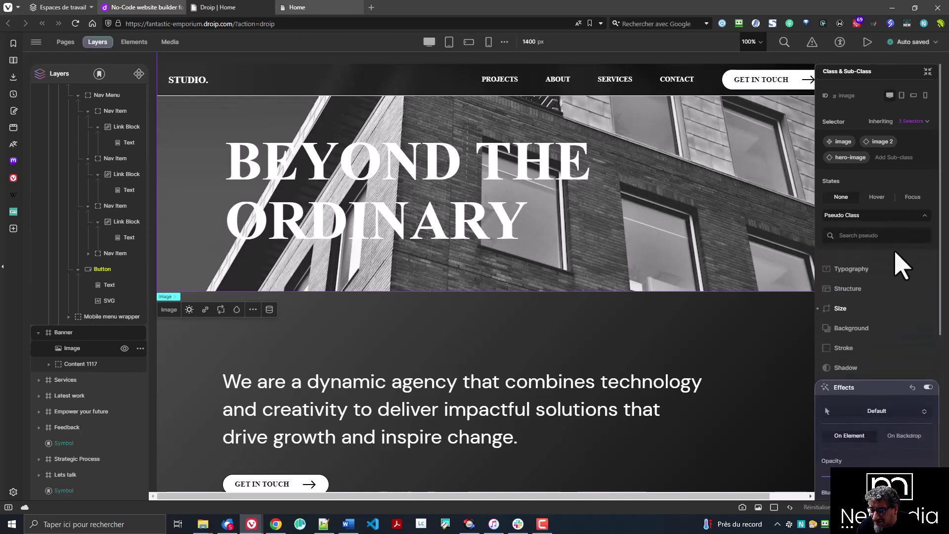
click(875, 411)
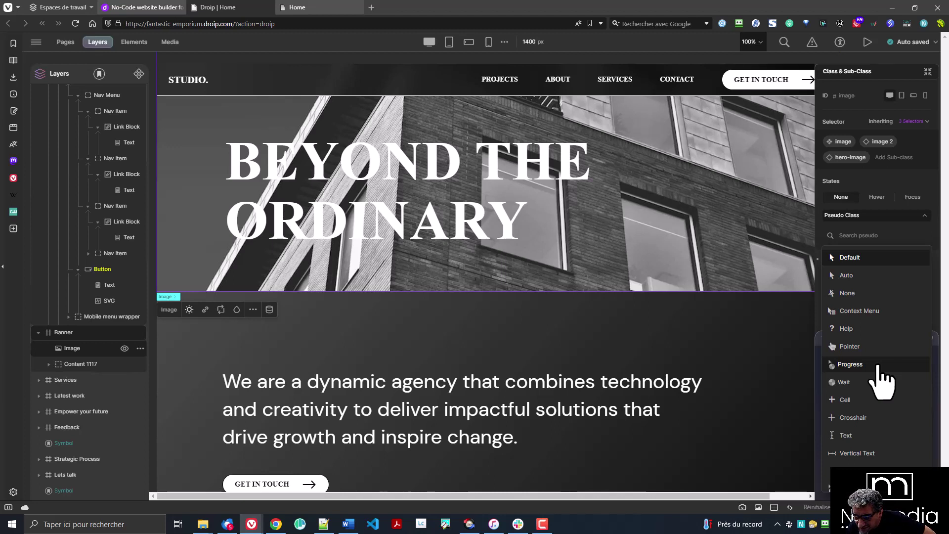
scroll(880, 368, down, 5)
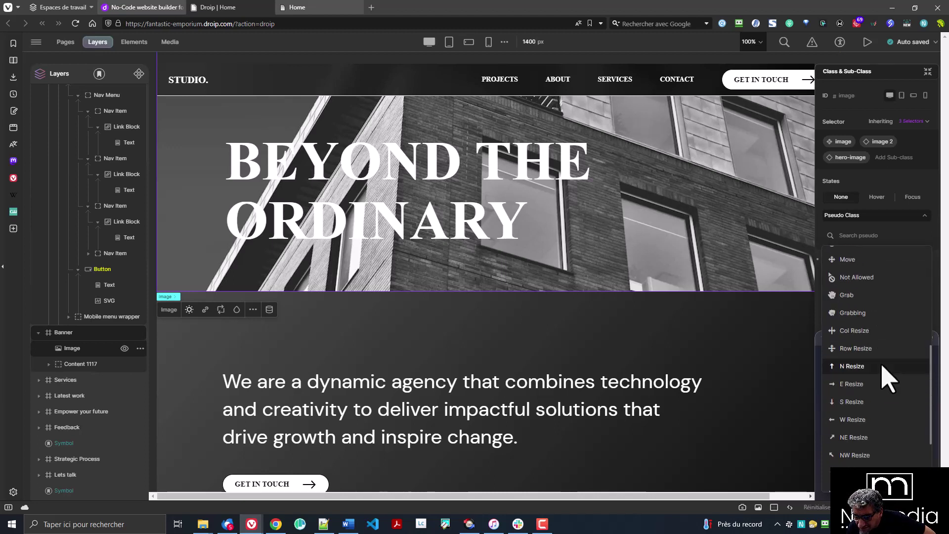
scroll(882, 368, down, 3)
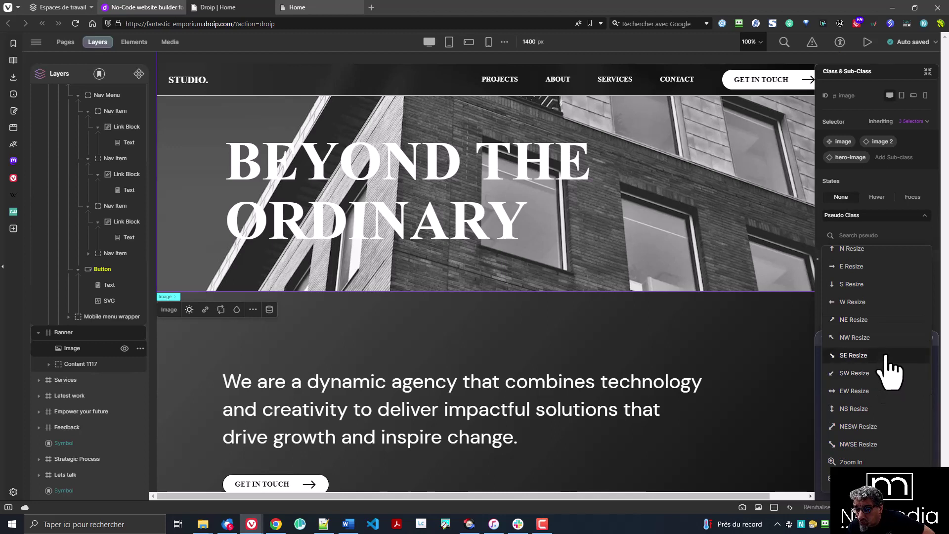
scroll(887, 369, up, 4)
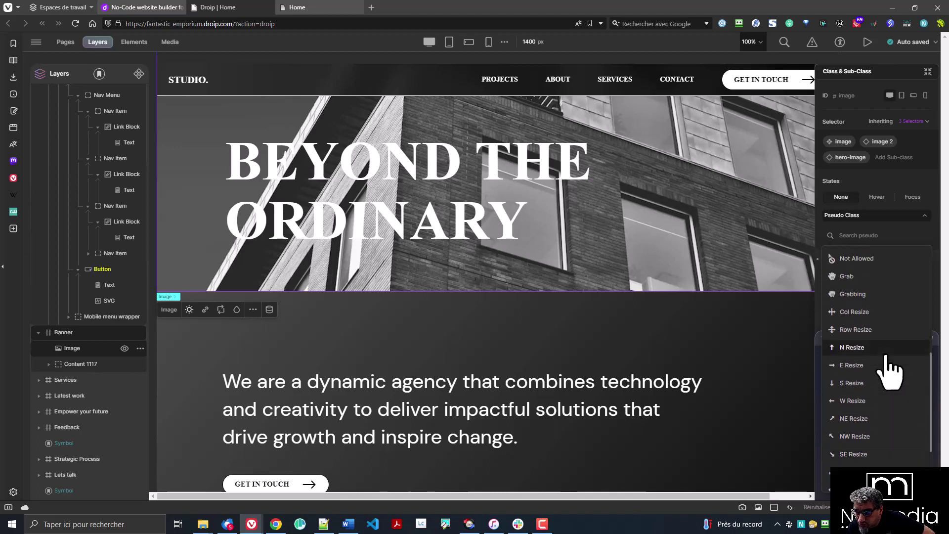
scroll(888, 371, up, 3)
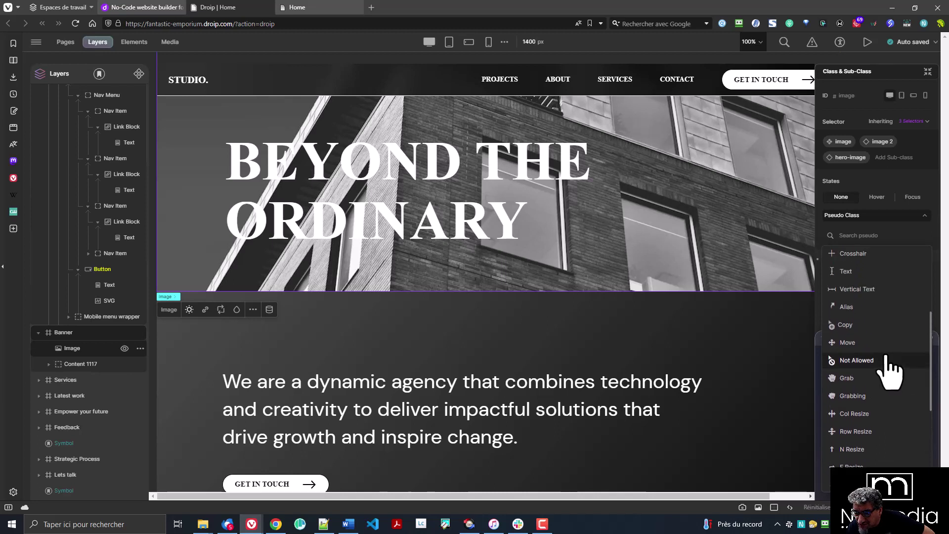
scroll(888, 370, up, 3)
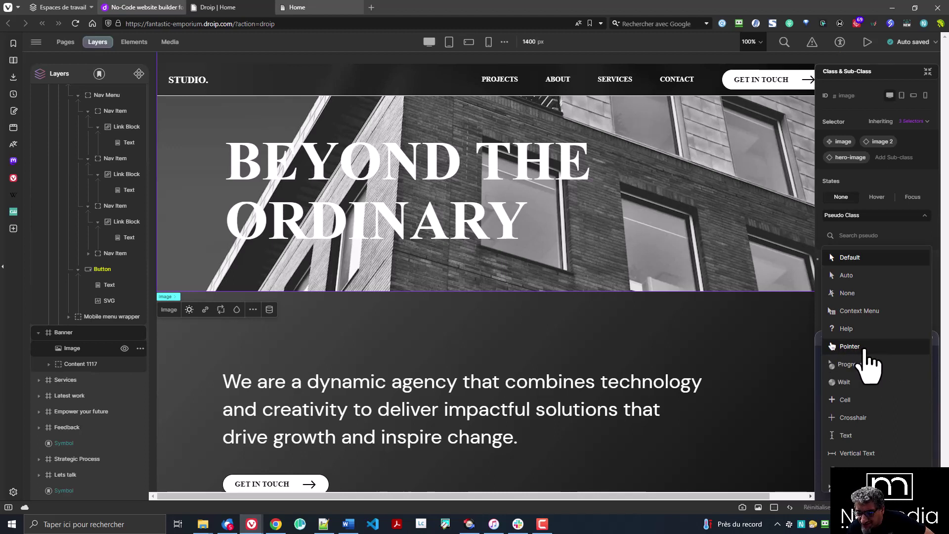
scroll(873, 347, down, 3)
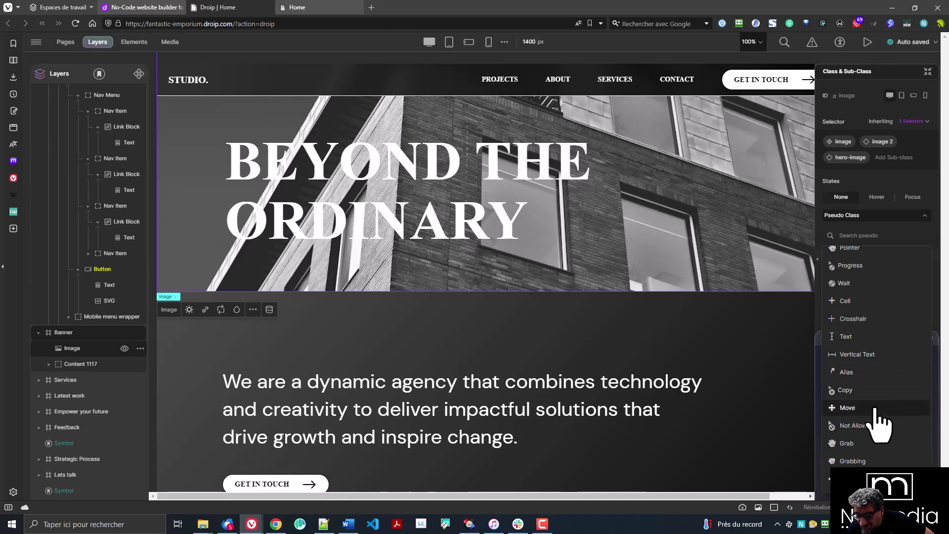
scroll(876, 414, up, 4)
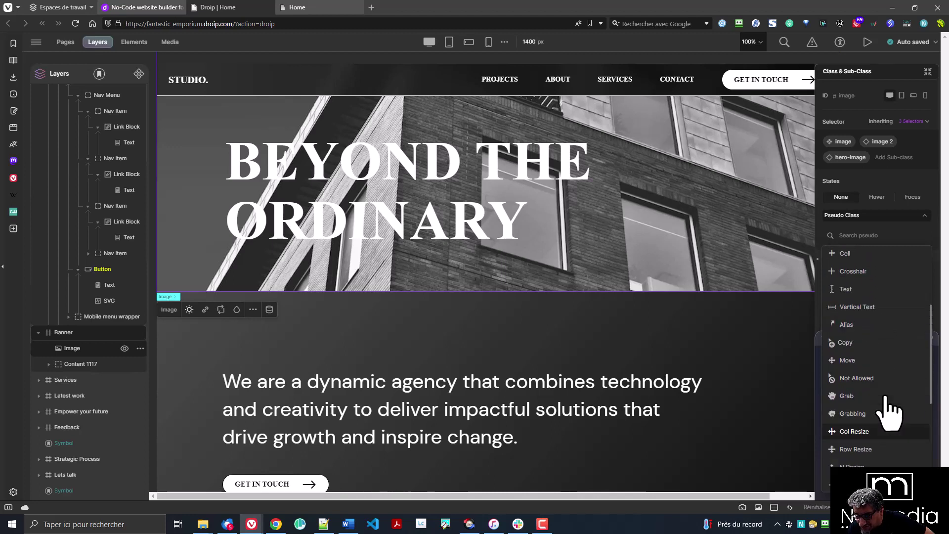
click(880, 347)
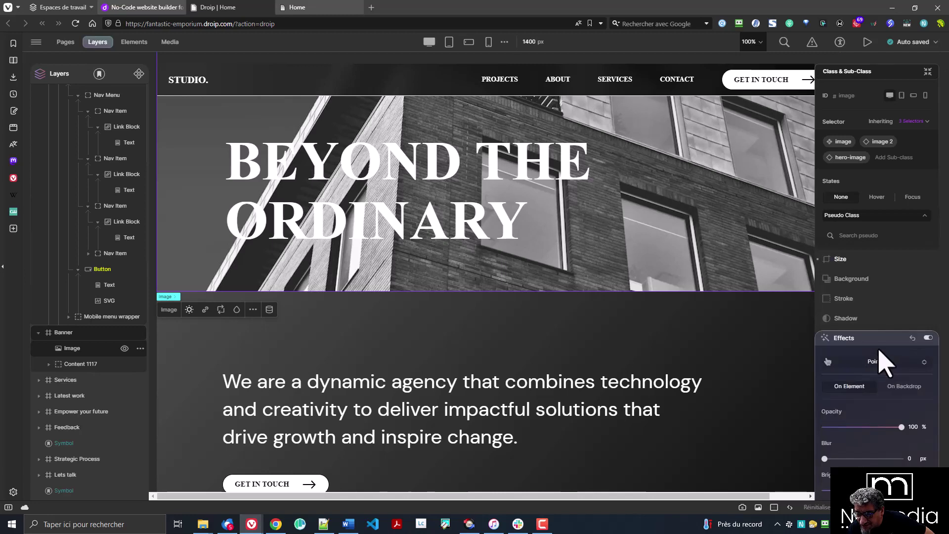
Step: Set the banner image's opacity to 50%
scroll(885, 361, down, 2)
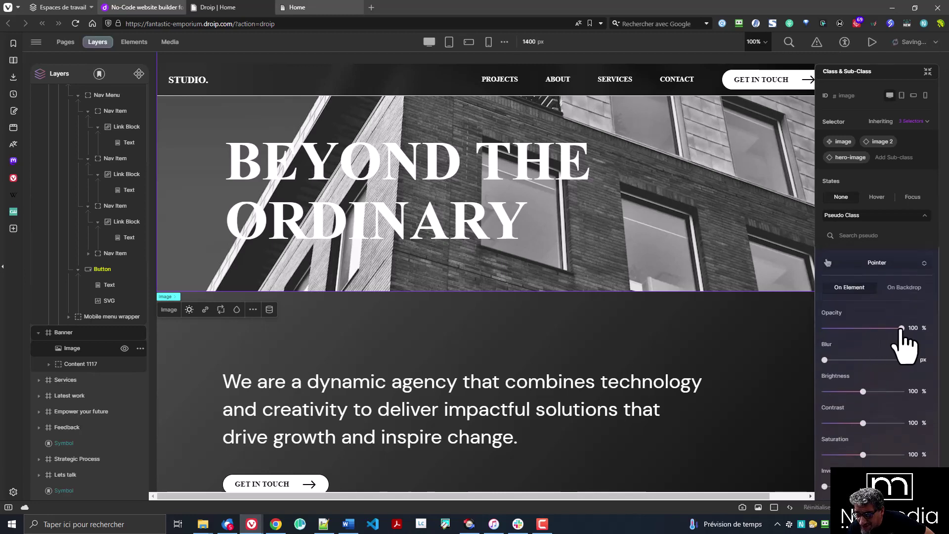
drag(890, 329, 854, 328)
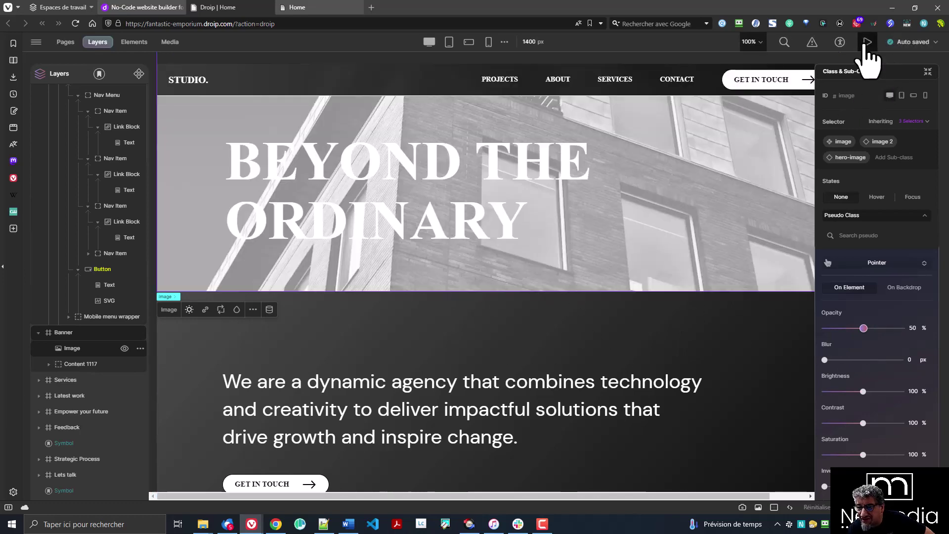
Step: Preview the home page, check the hero section at 50% opacity on the live site, and return to the editor
click(868, 41)
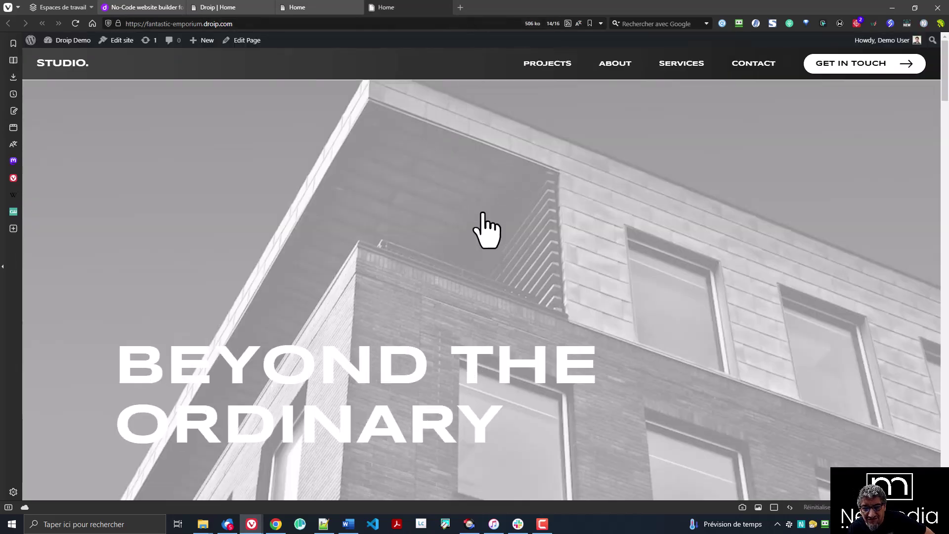
scroll(479, 212, down, 5)
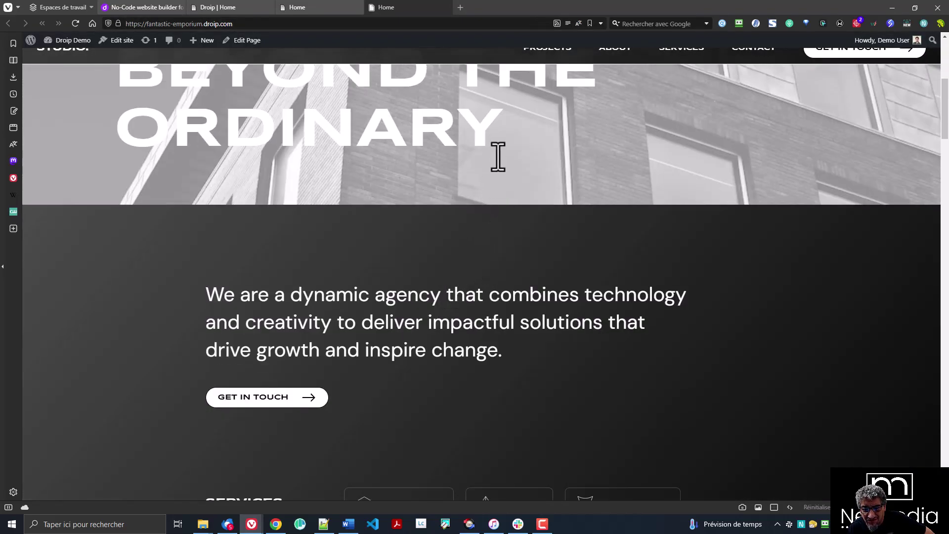
click(445, 8)
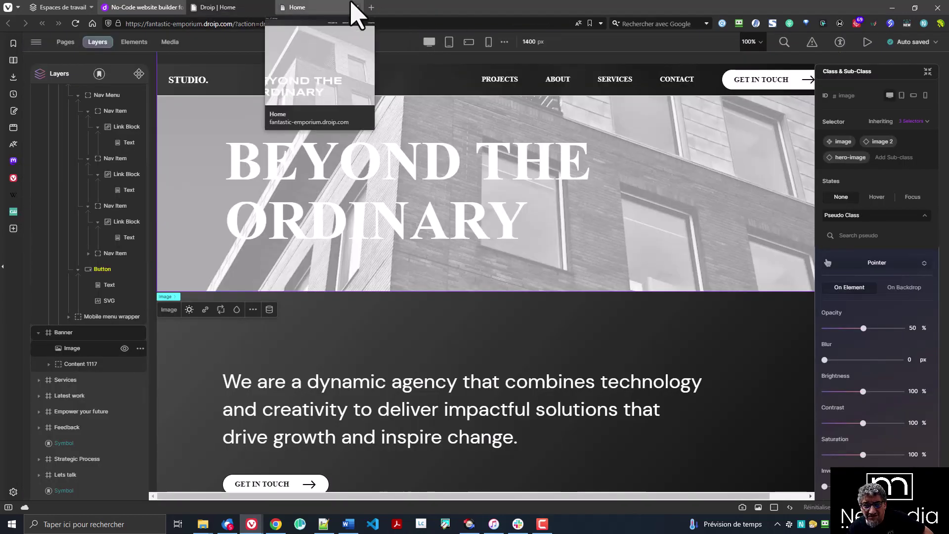
click(356, 7)
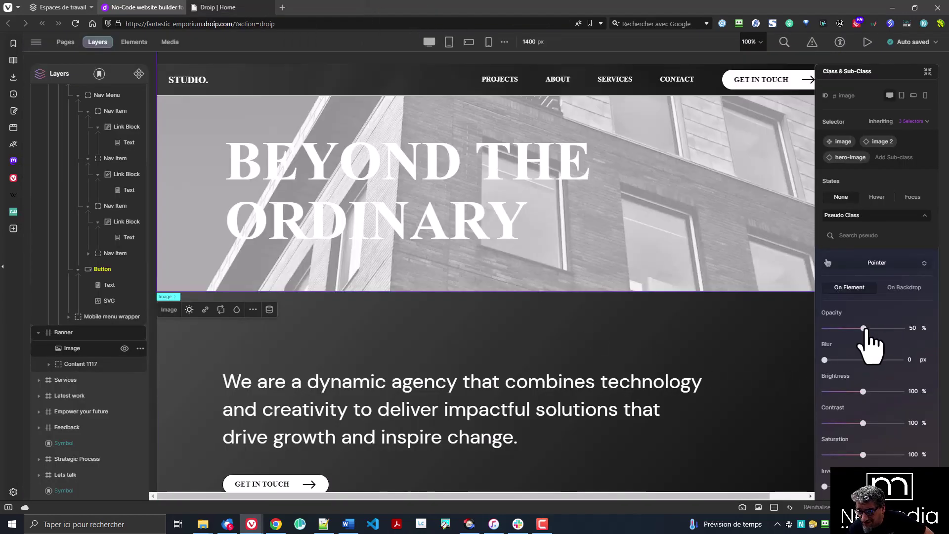
Step: Set the banner image's opacity to 100% and look through the available cursor styles without choosing another one
drag(888, 330, 922, 339)
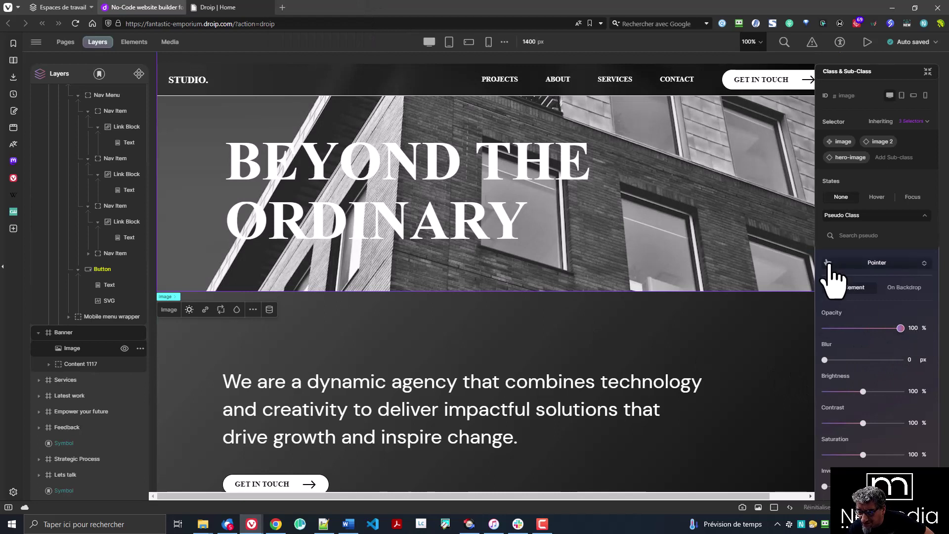
click(833, 270)
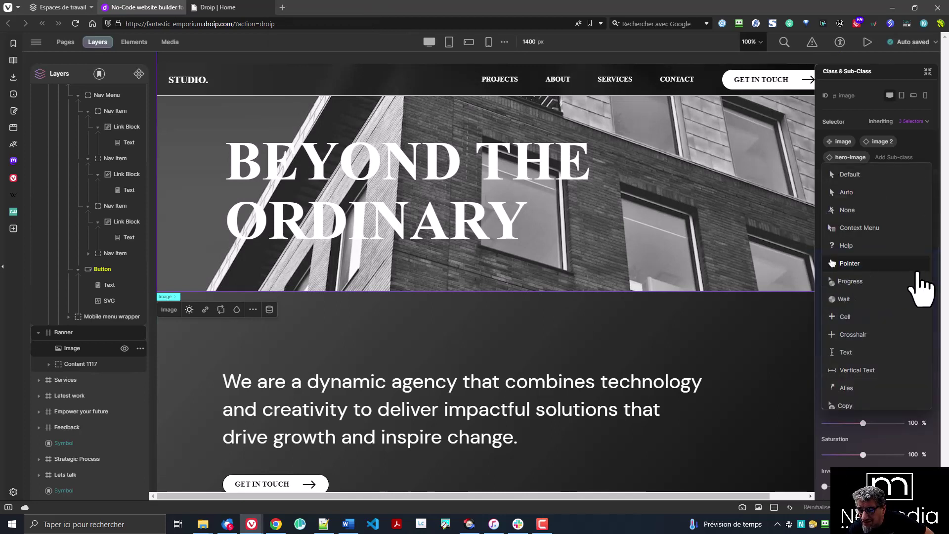
scroll(917, 292, down, 4)
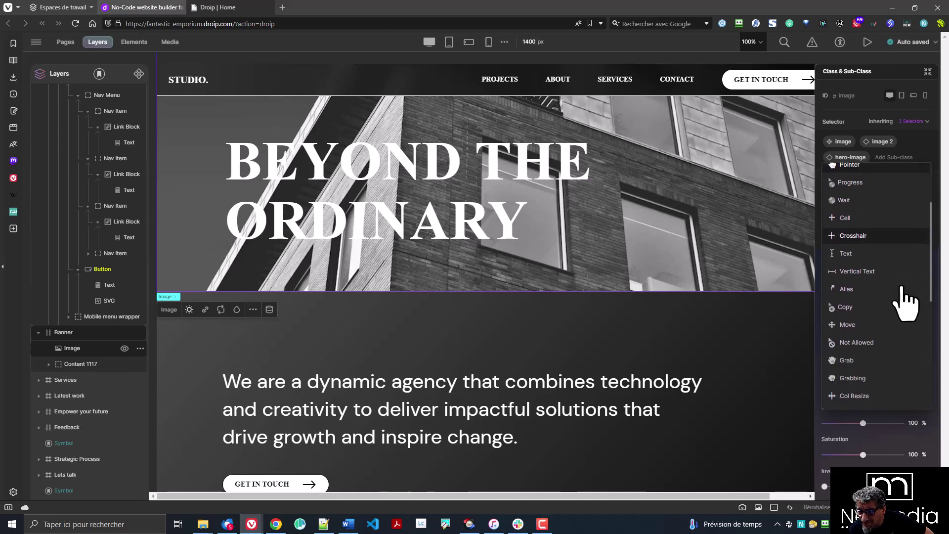
scroll(905, 302, down, 10)
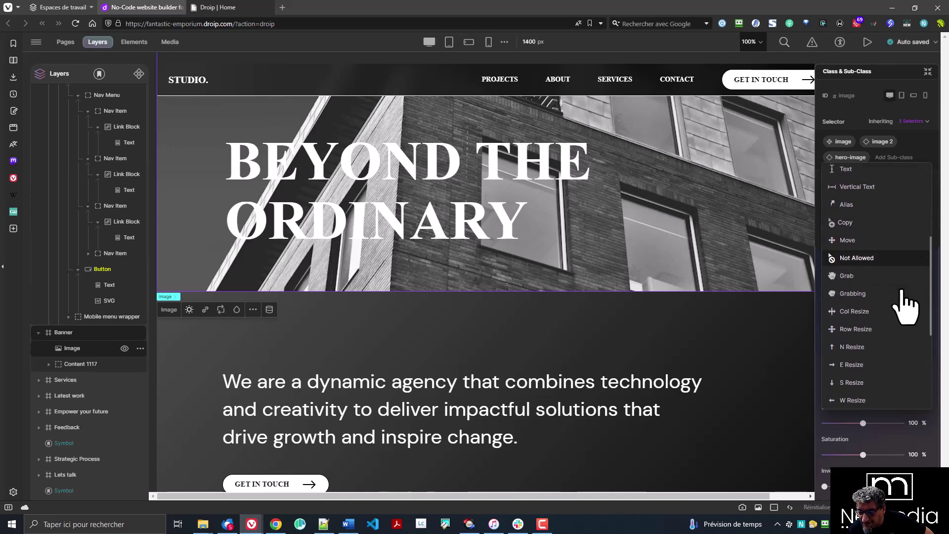
scroll(905, 302, down, 1)
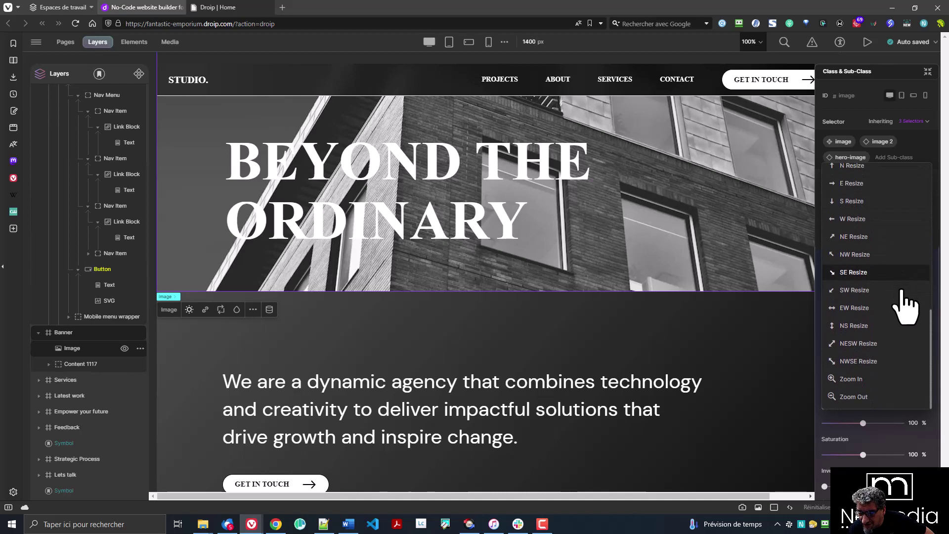
scroll(904, 303, up, 11)
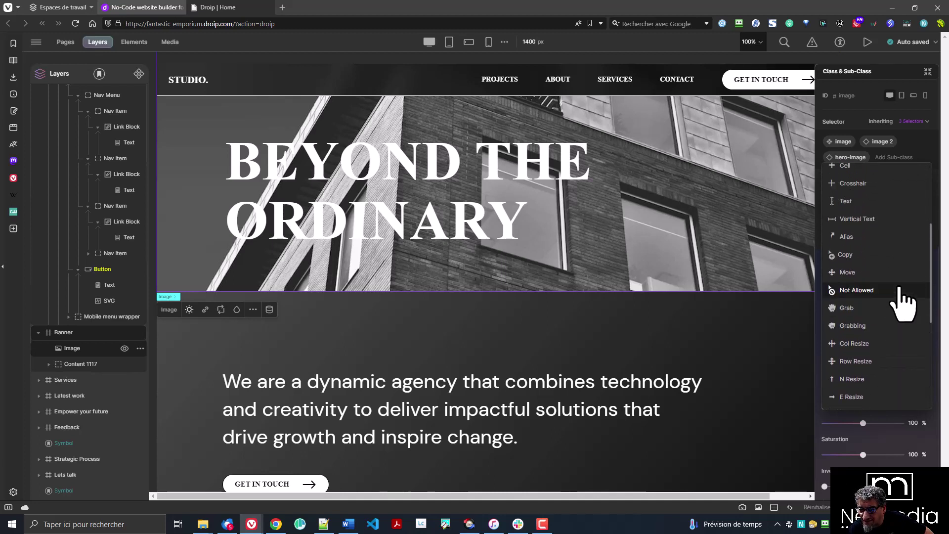
click(924, 163)
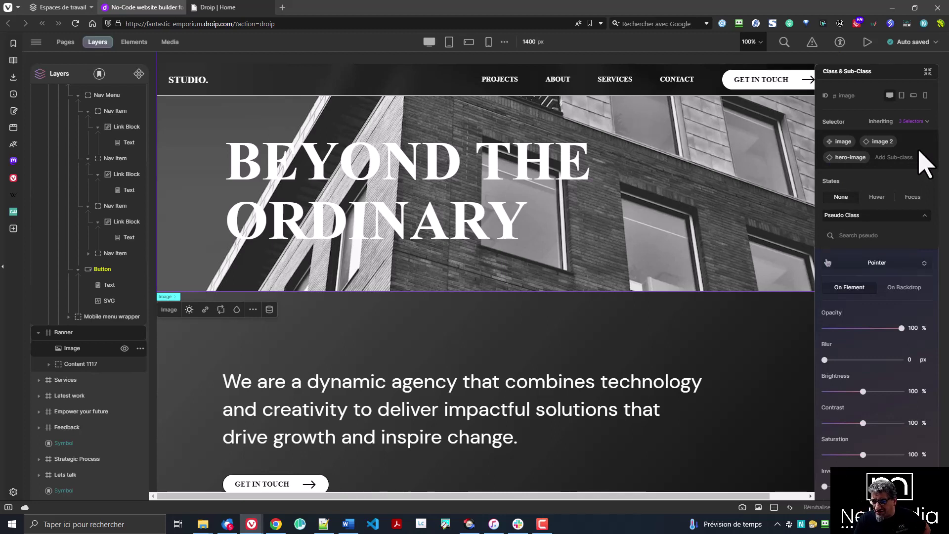
Step: Add an element interaction to the banner image with Mouse hover as its trigger
scroll(915, 297, down, 3)
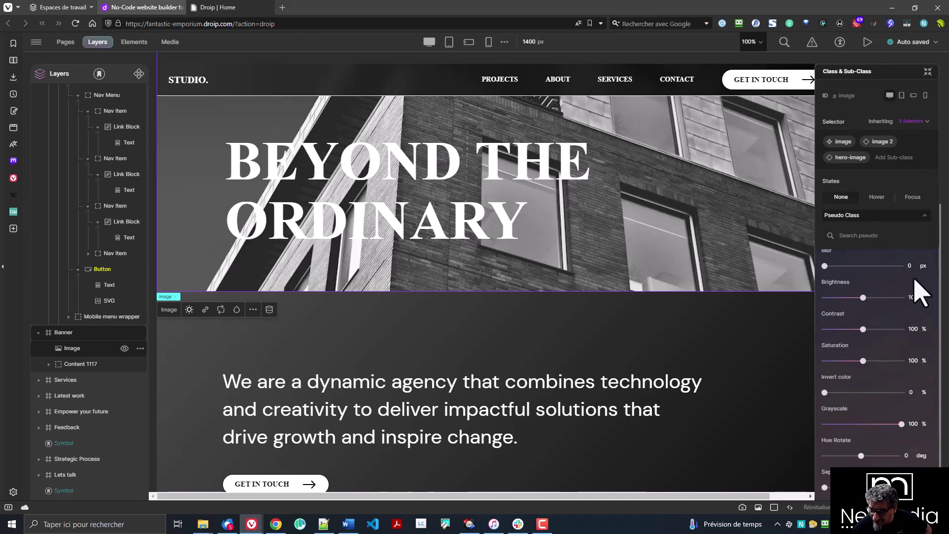
scroll(875, 395, down, 1)
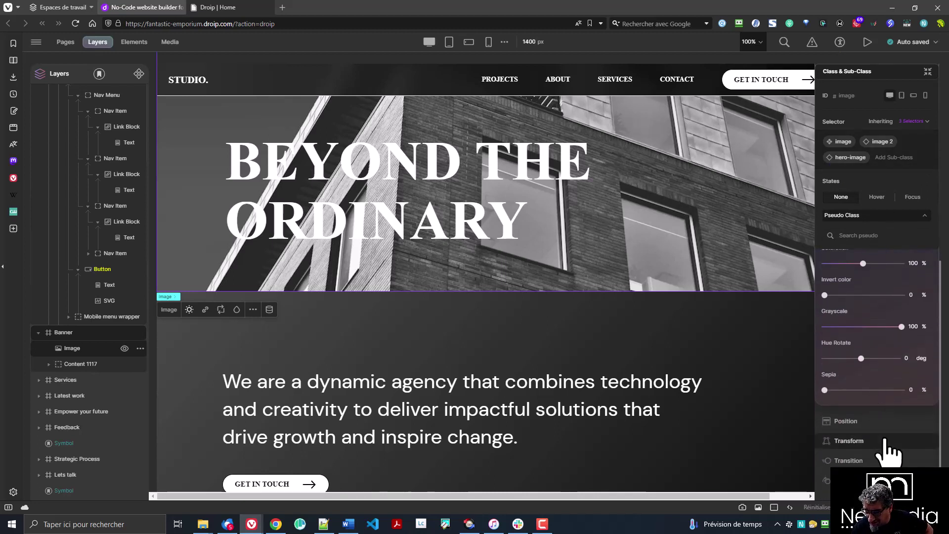
click(851, 480)
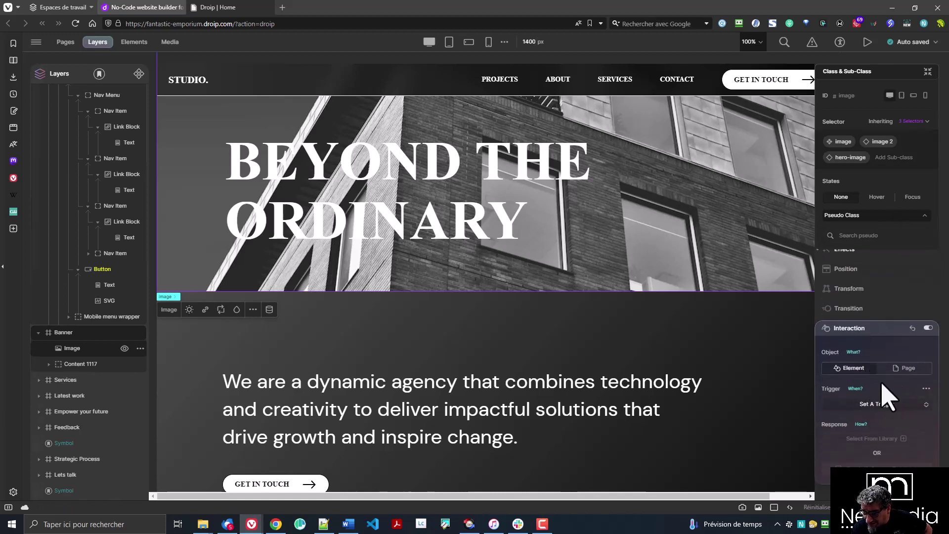
click(880, 404)
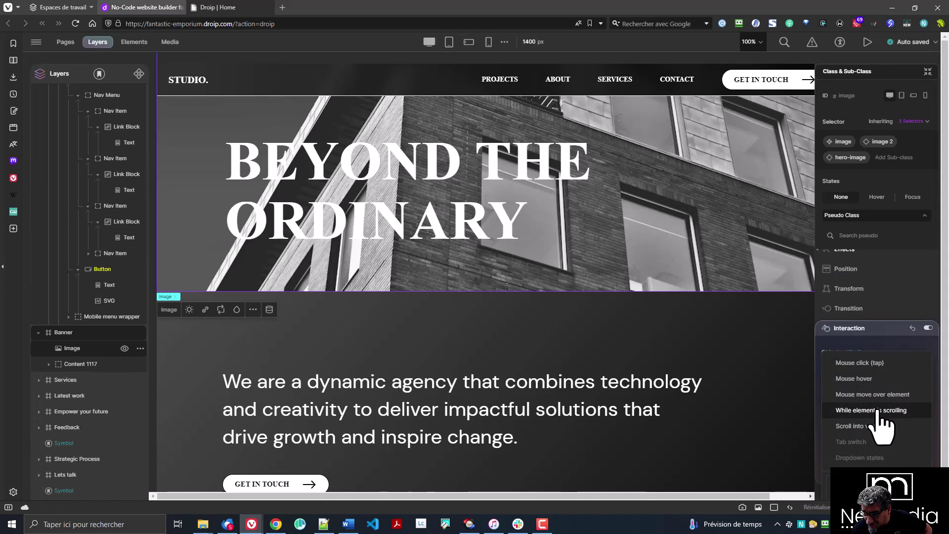
click(878, 379)
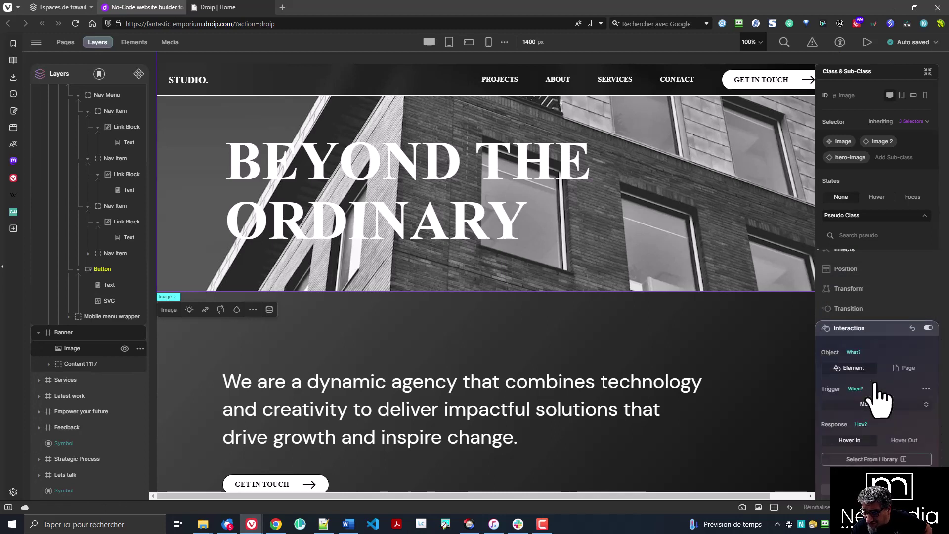
scroll(902, 440, down, 1)
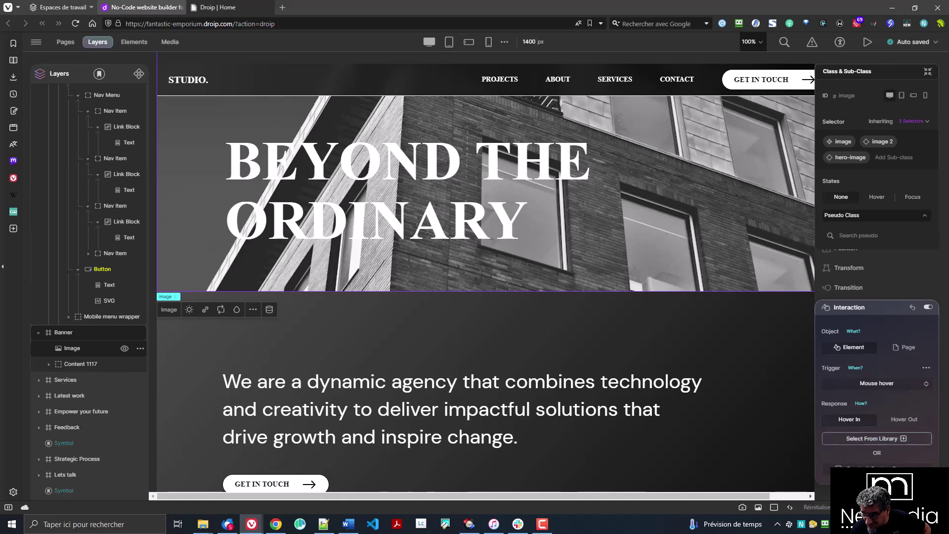
Step: Add a library response to the banner image's Hover In state using the Fade-Out-Up-Big animation
click(906, 440)
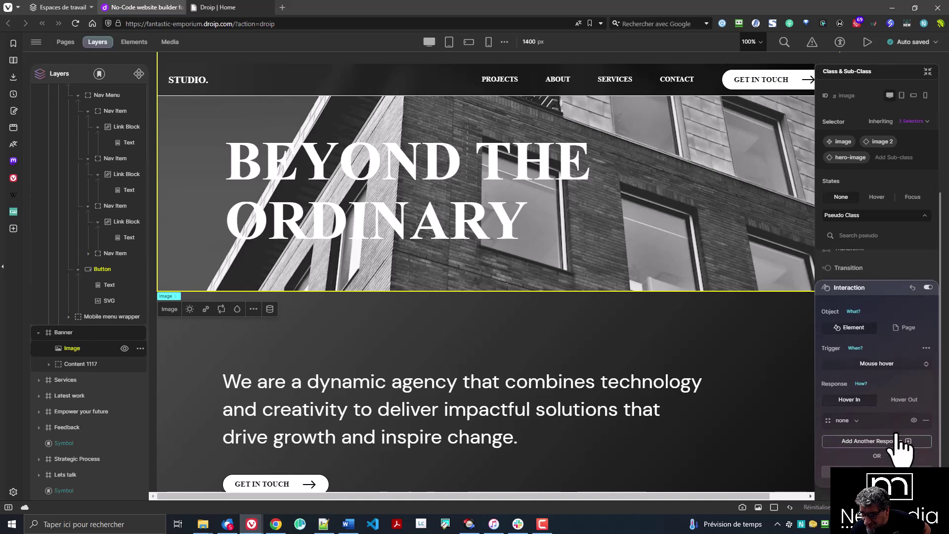
click(857, 420)
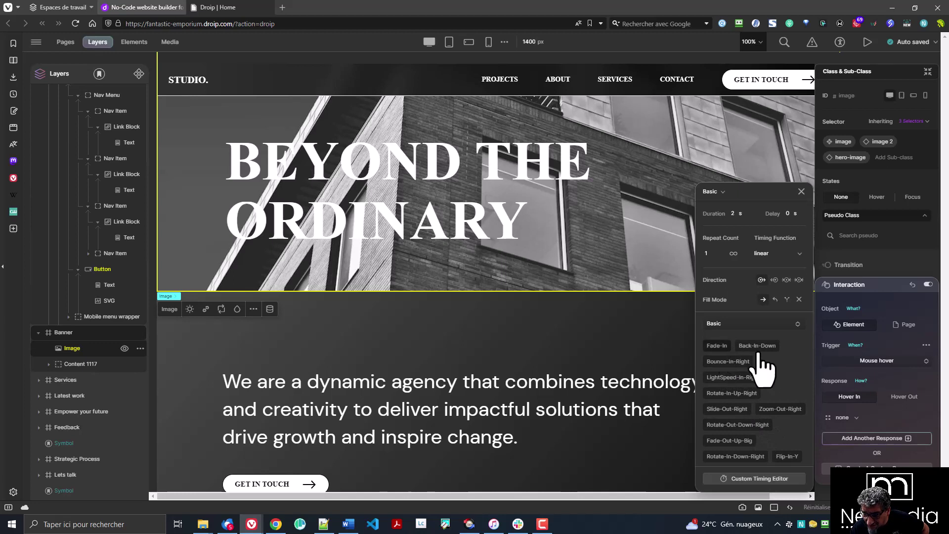
click(760, 324)
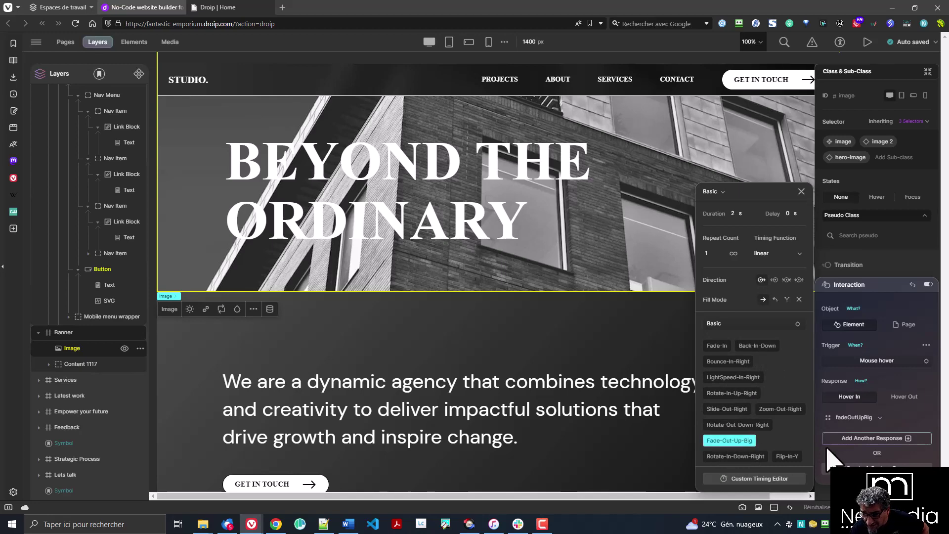
click(816, 218)
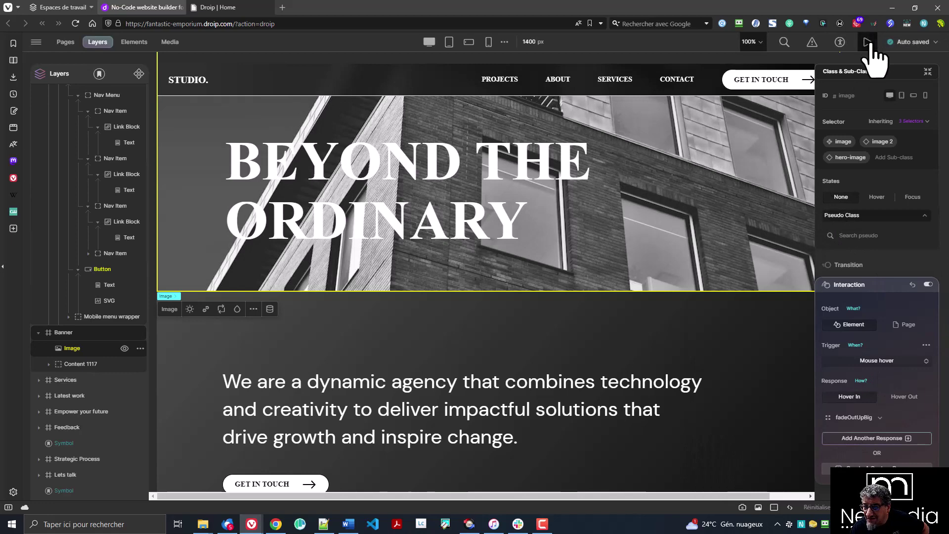
Step: Preview the home page, check the hover animation on the hero image, reload the live site, and return to the editor
click(867, 43)
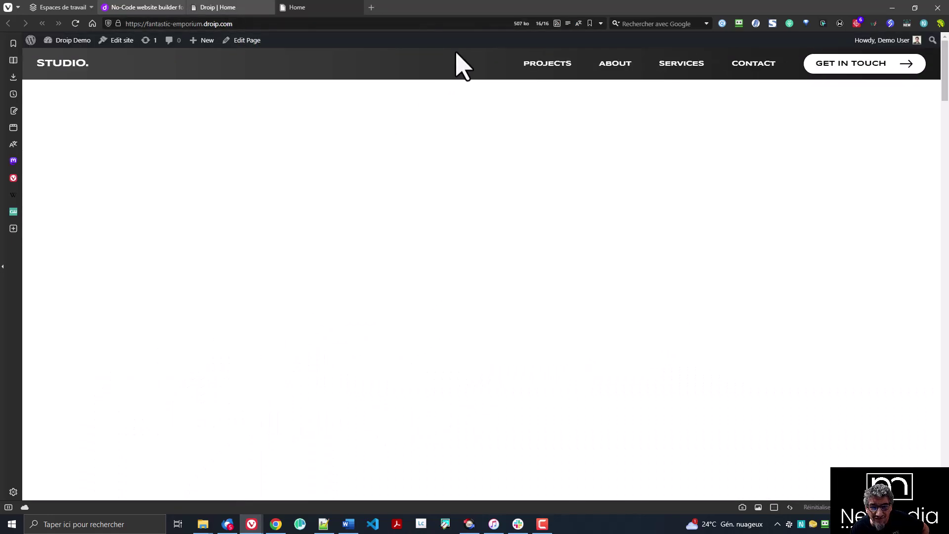
scroll(463, 67, down, 2)
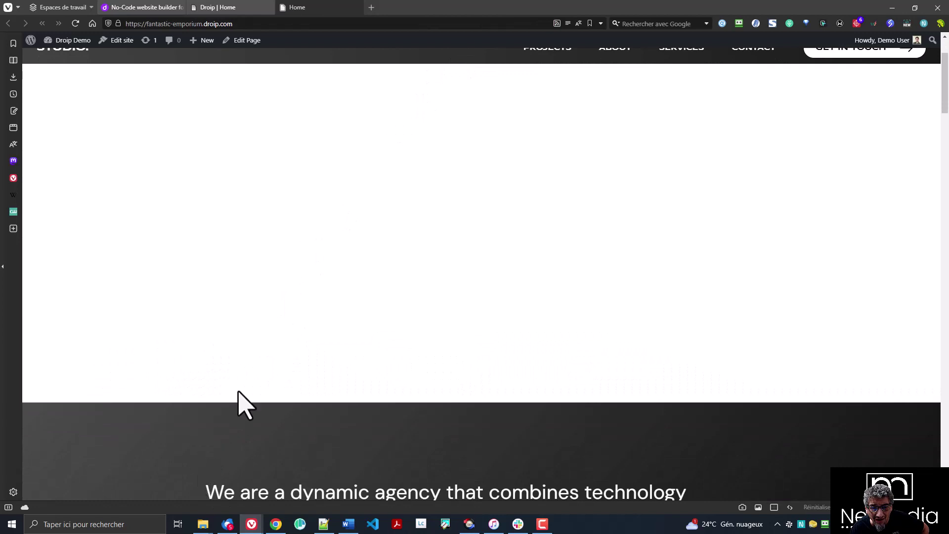
scroll(513, 314, up, 2)
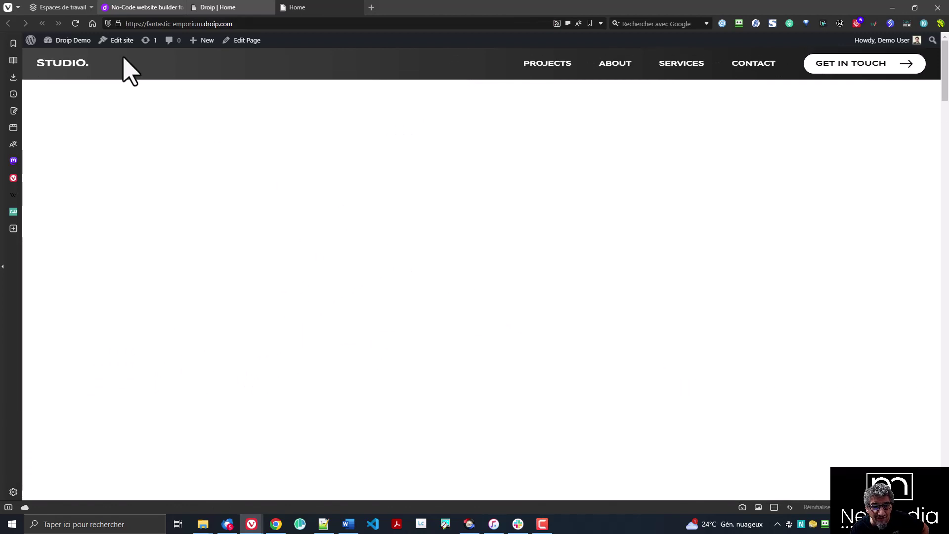
click(104, 39)
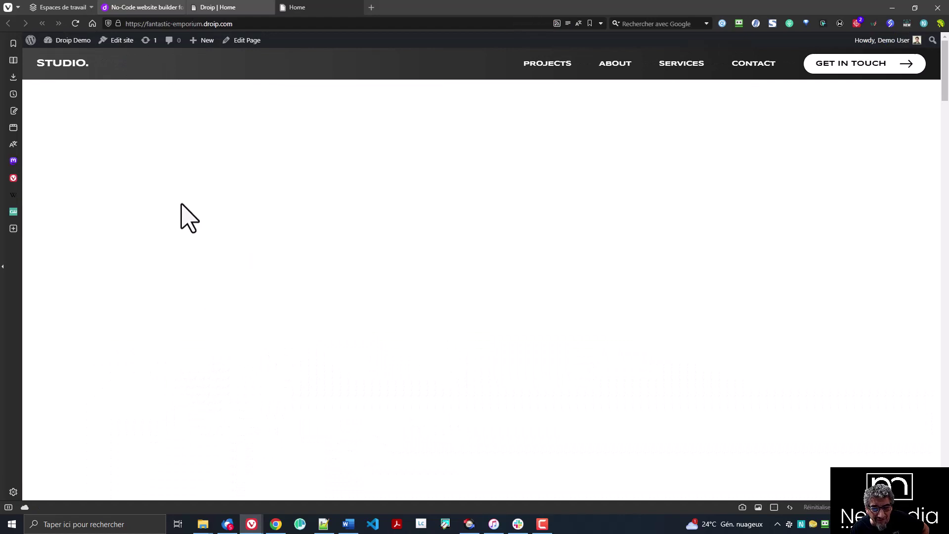
click(75, 23)
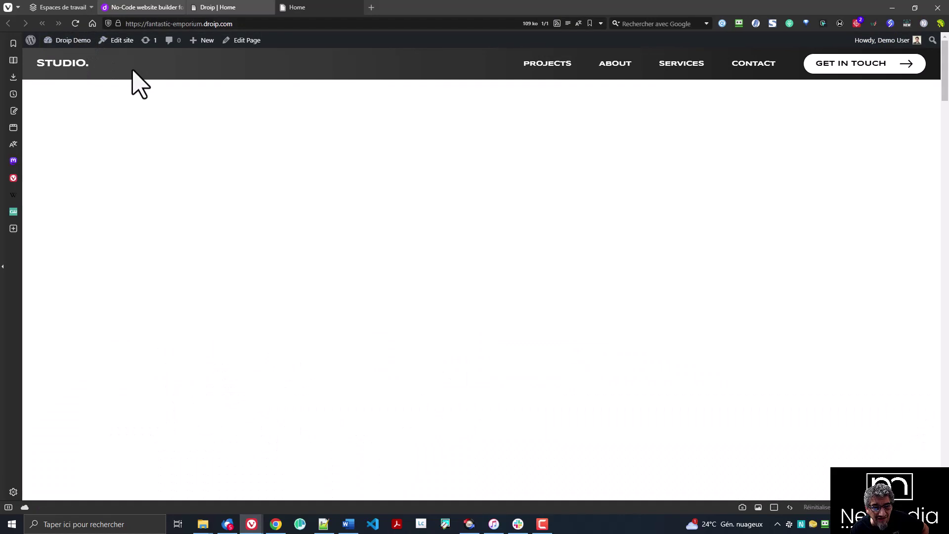
click(297, 8)
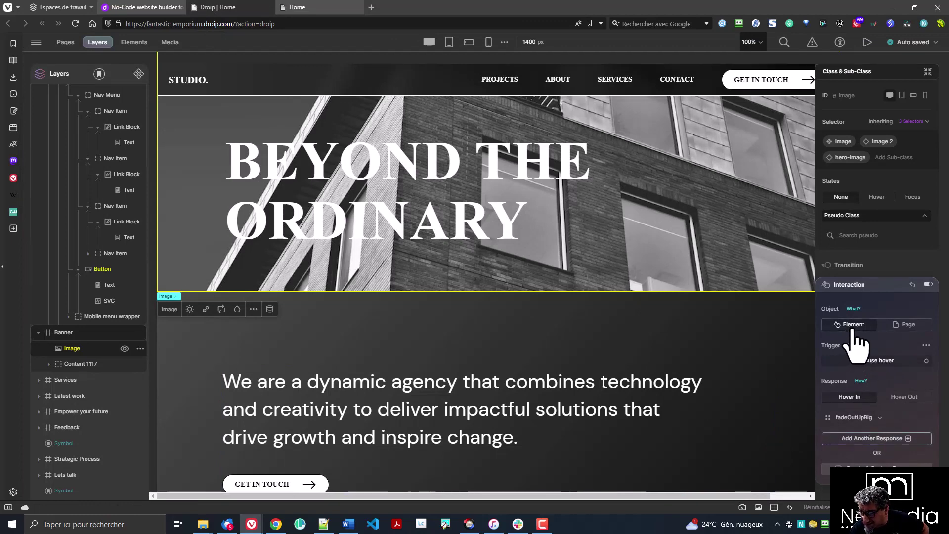
Step: Change the banner image's Hover In response to the Fade-Out animation, keeping Element as the interaction object
click(907, 327)
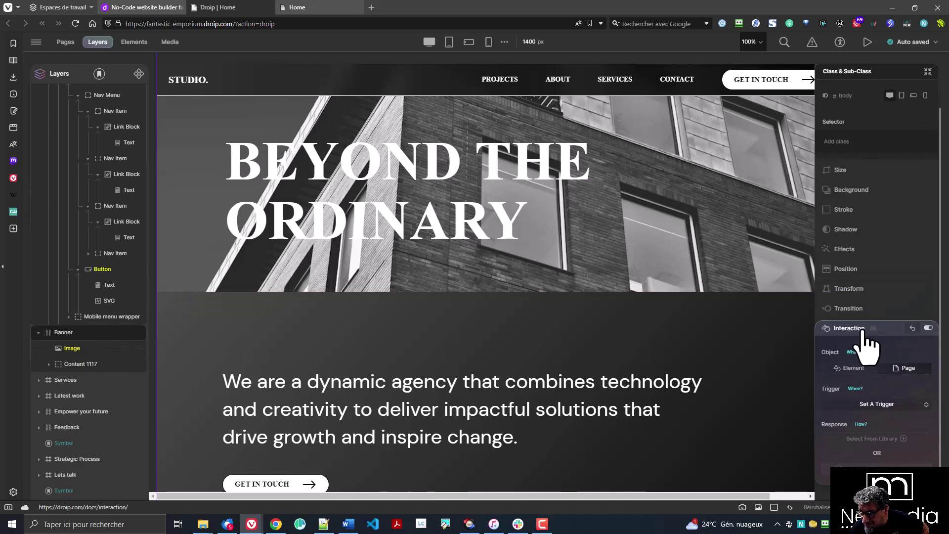
click(853, 371)
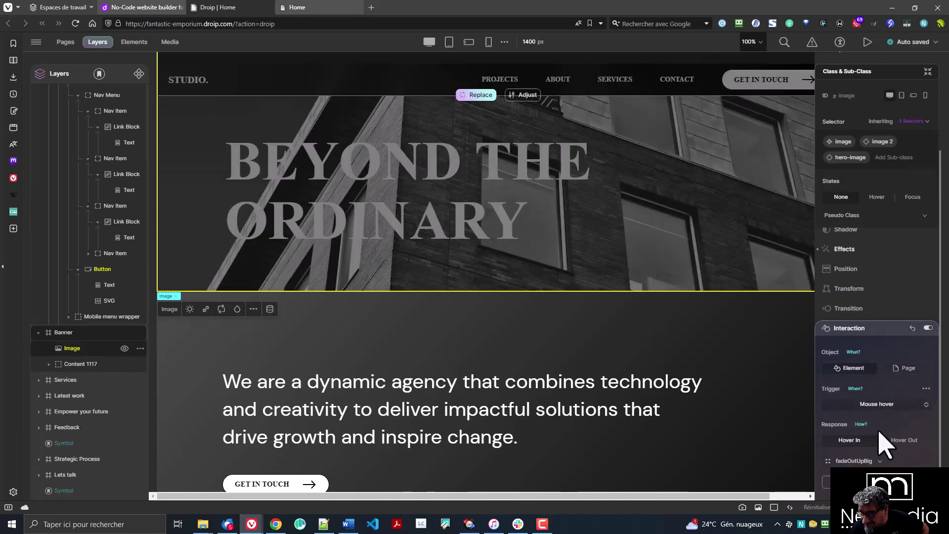
scroll(898, 430, down, 1)
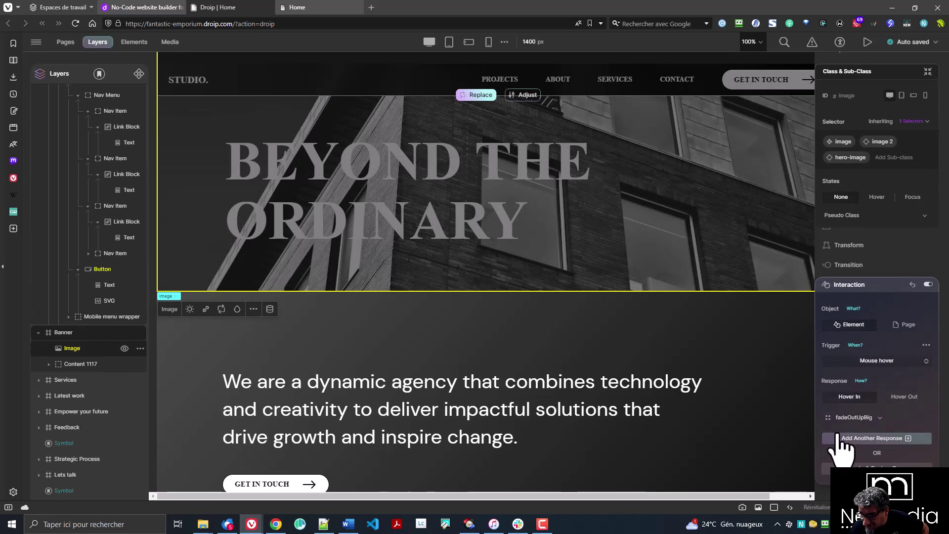
click(867, 421)
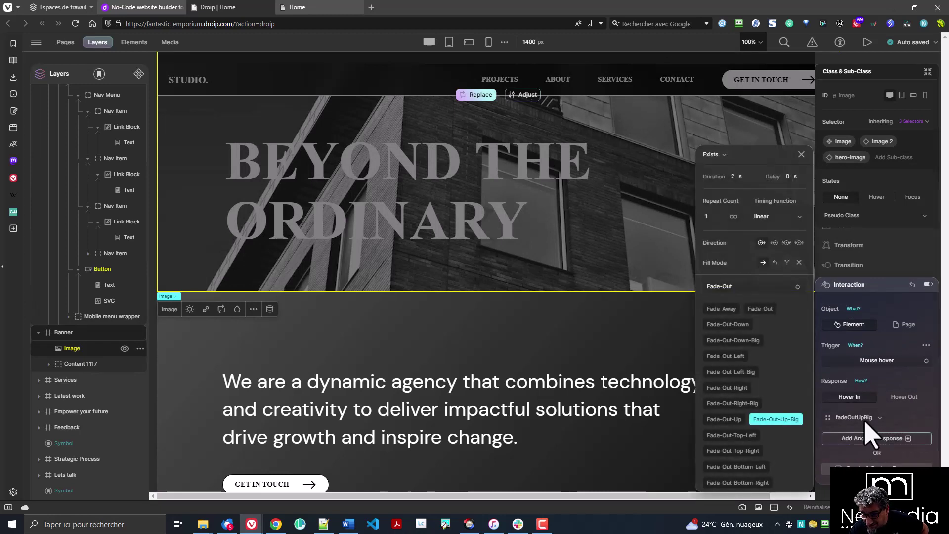
scroll(769, 395, down, 1)
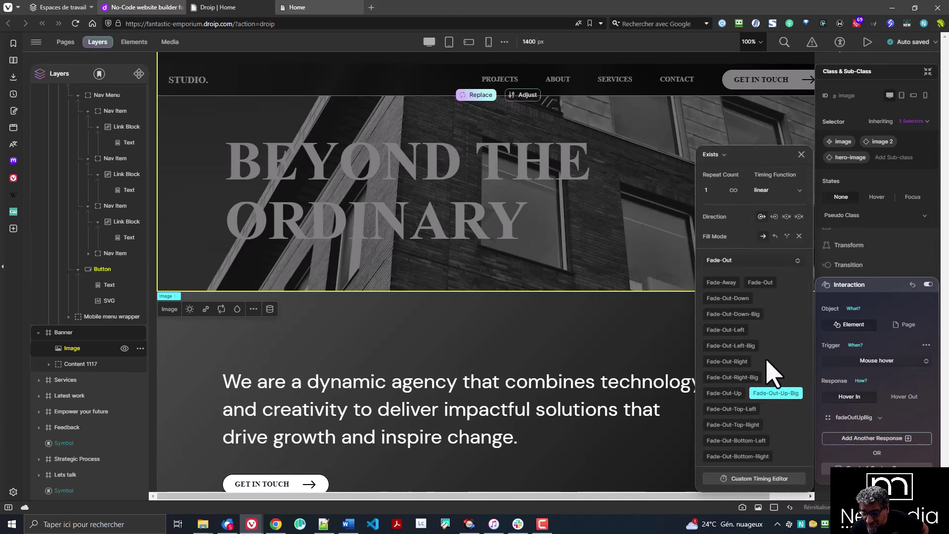
scroll(775, 366, up, 1)
click(761, 309)
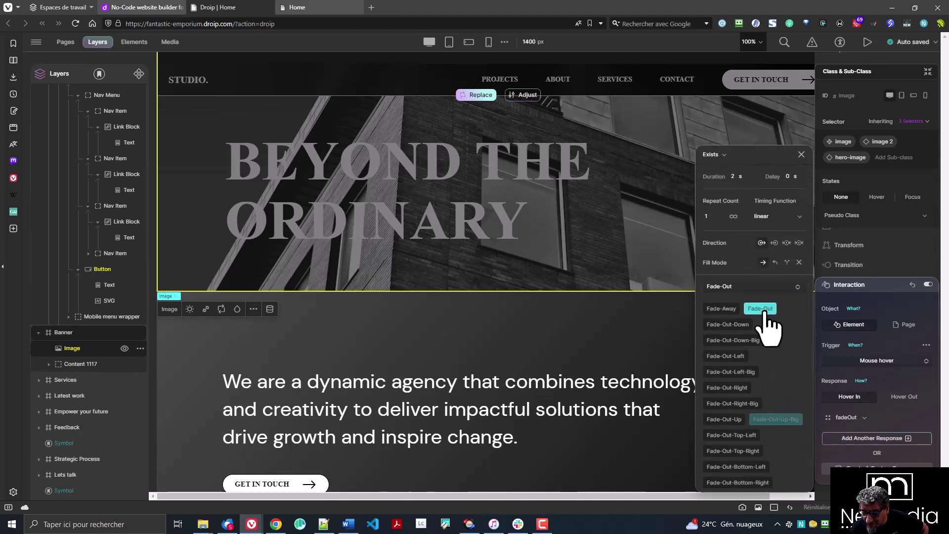
click(735, 287)
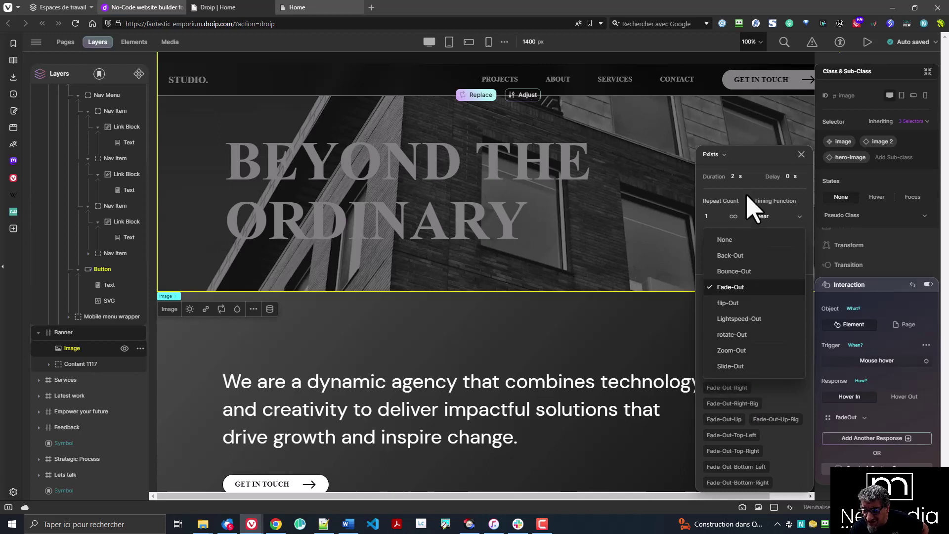
click(760, 168)
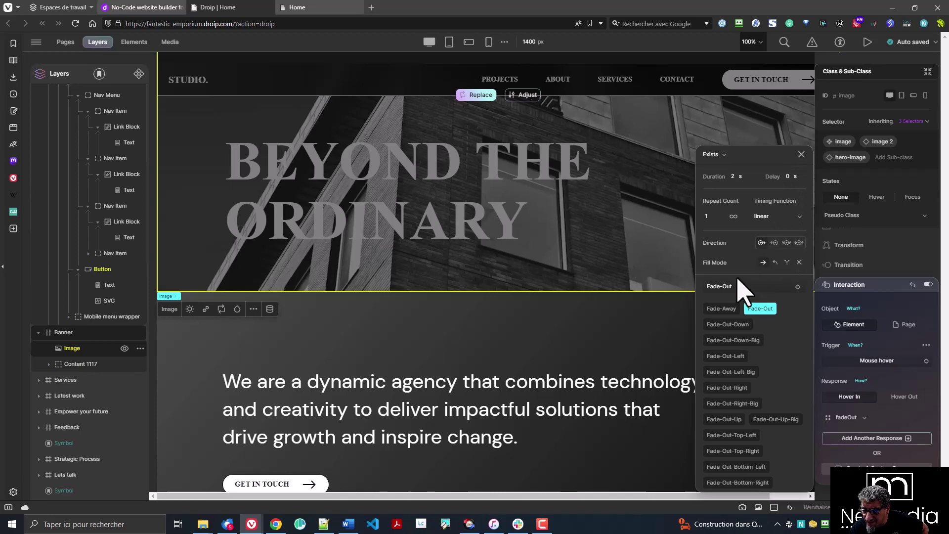
Step: Preview the home page to check the Fade-Out hover response, then return to the editor and close the extra preview and documentation pages
click(801, 154)
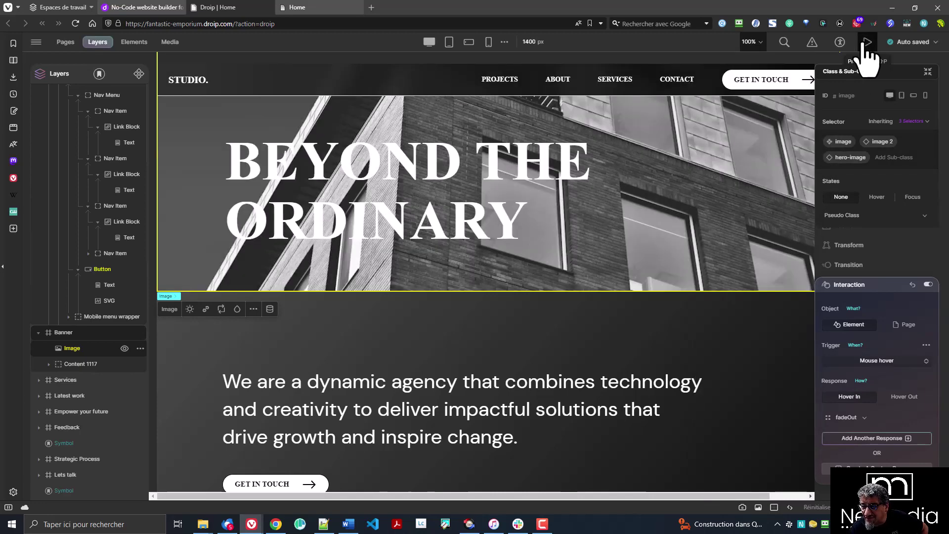
click(868, 42)
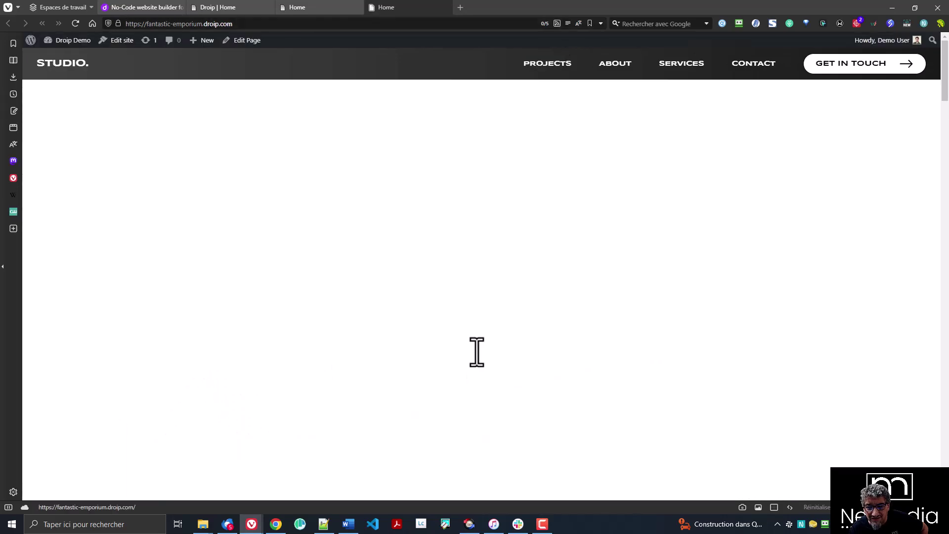
click(445, 8)
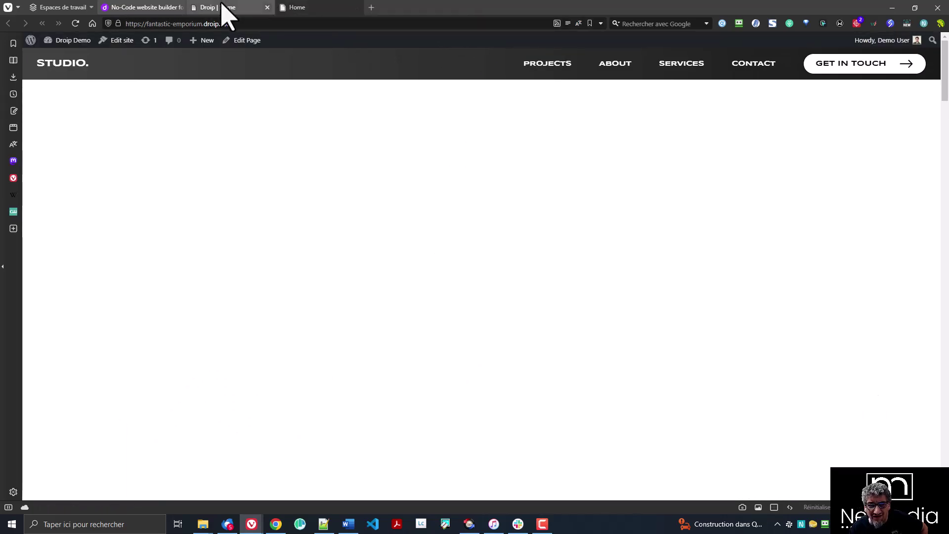
click(296, 8)
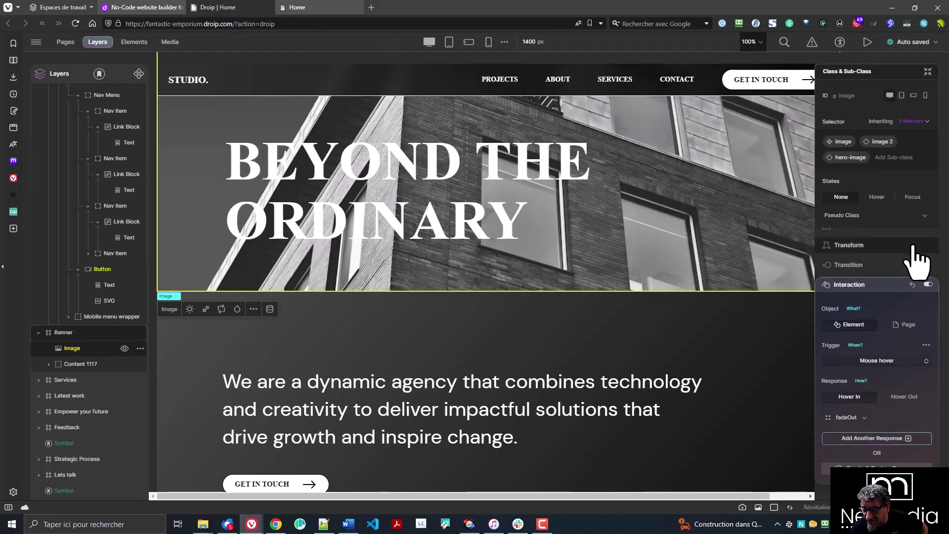
click(874, 285)
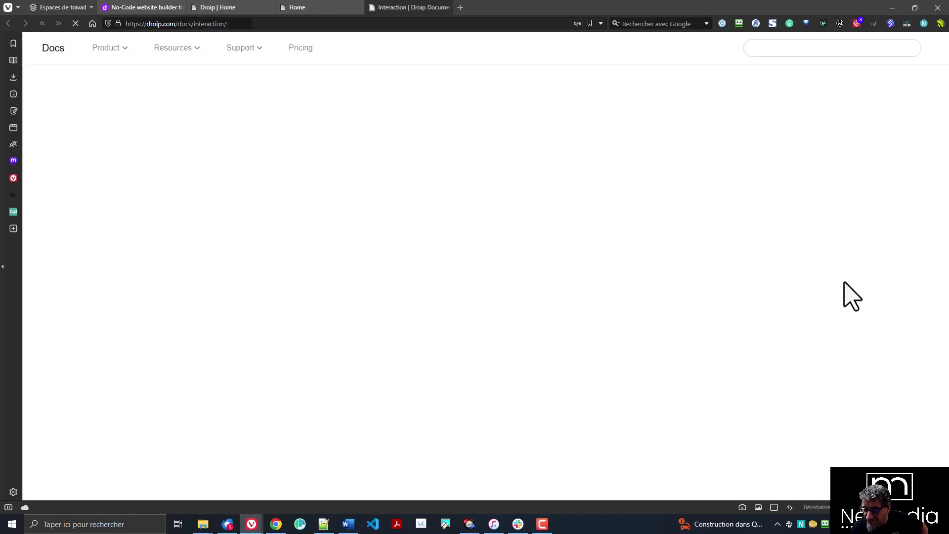
middle_click(380, 8)
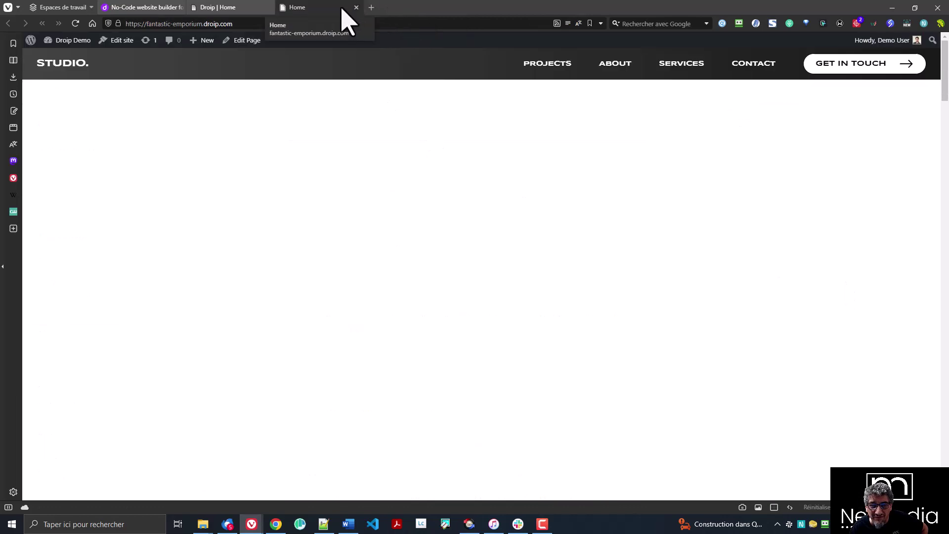
click(356, 8)
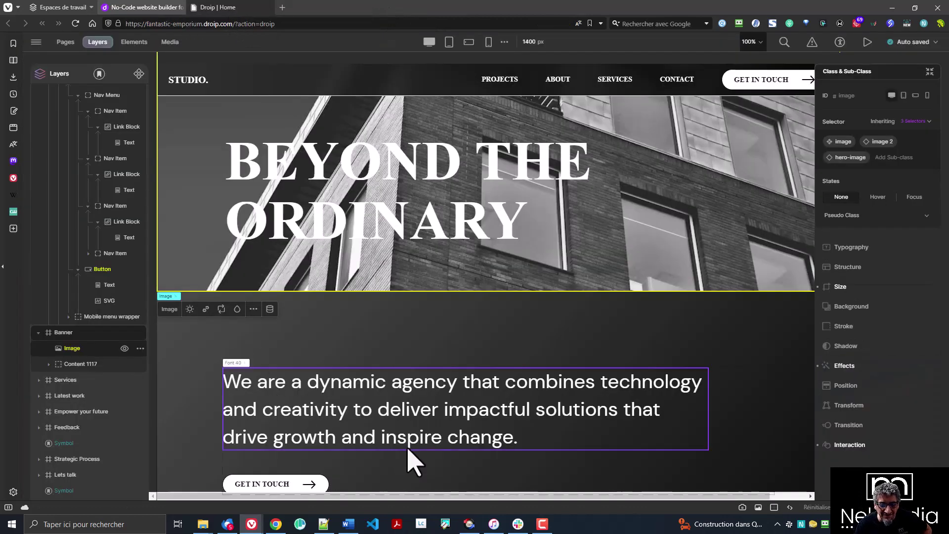
Step: Examine the intro heading, a service button and the first Latest Work image, along with the page's other sections
click(447, 388)
scroll(450, 388, down, 5)
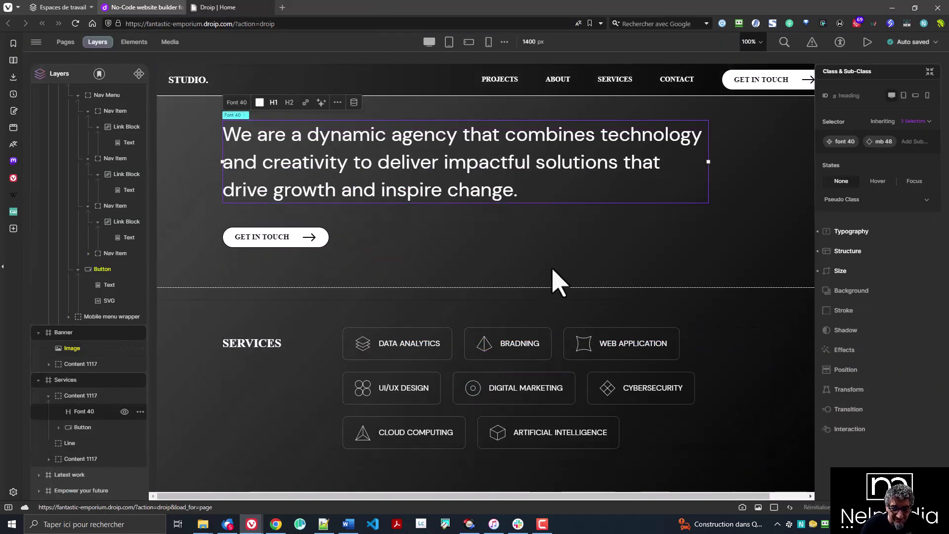
scroll(656, 309, down, 3)
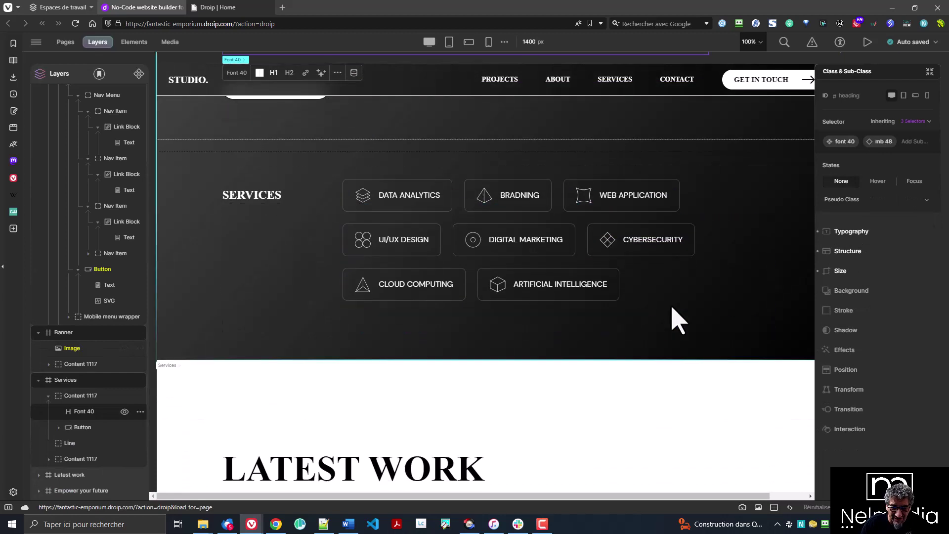
click(417, 214)
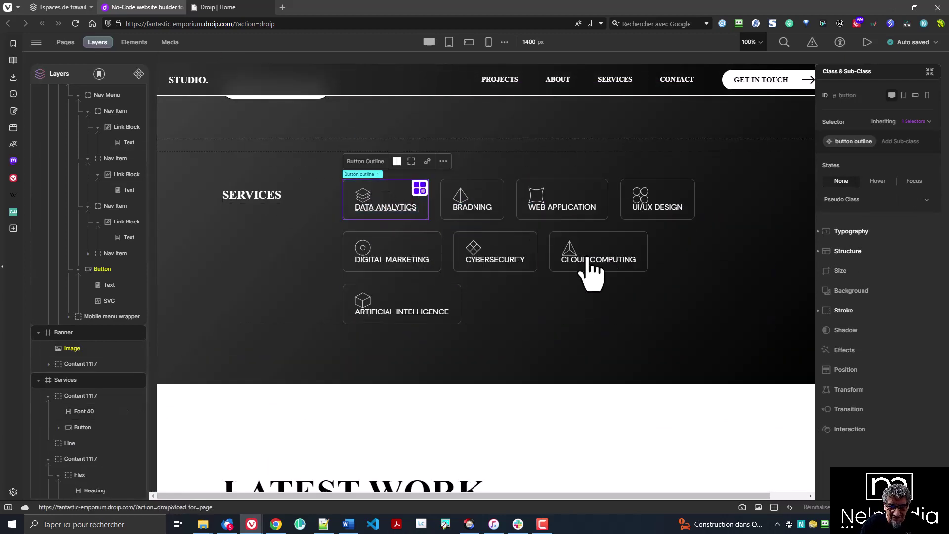
click(644, 269)
scroll(608, 398, down, 6)
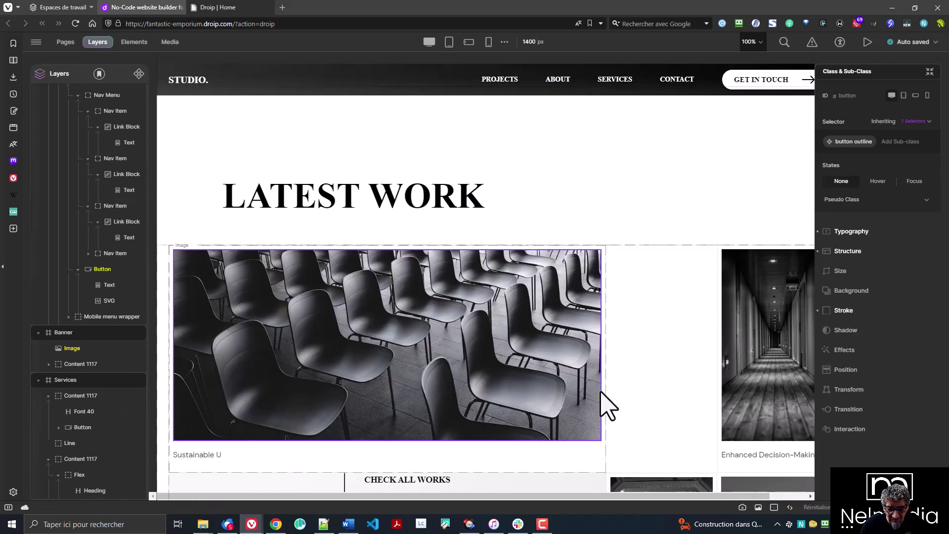
click(512, 353)
scroll(692, 391, down, 4)
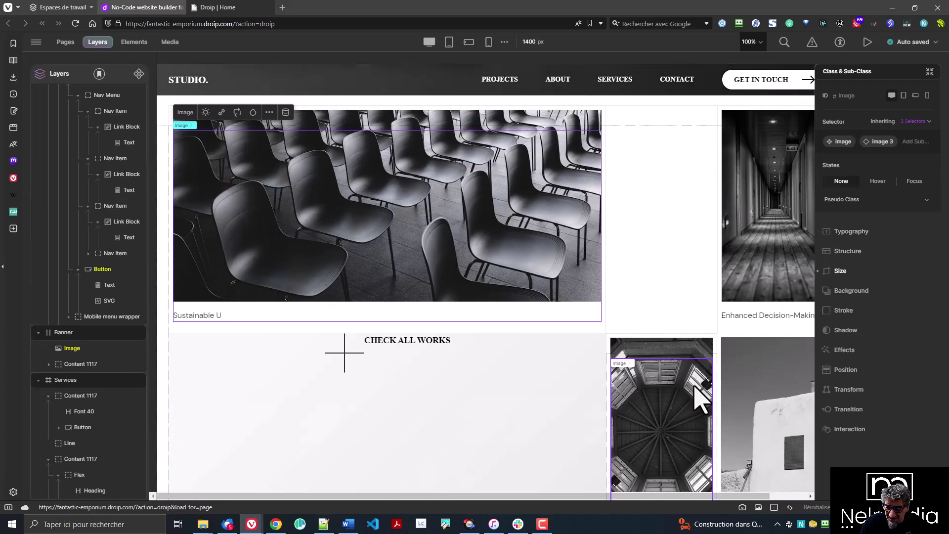
scroll(544, 415, down, 8)
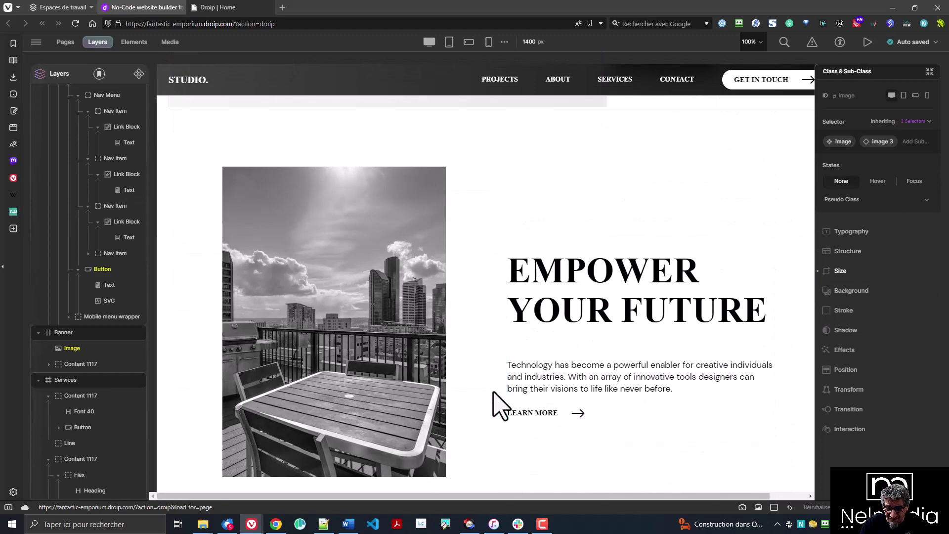
scroll(470, 401, up, 7)
scroll(426, 383, up, 15)
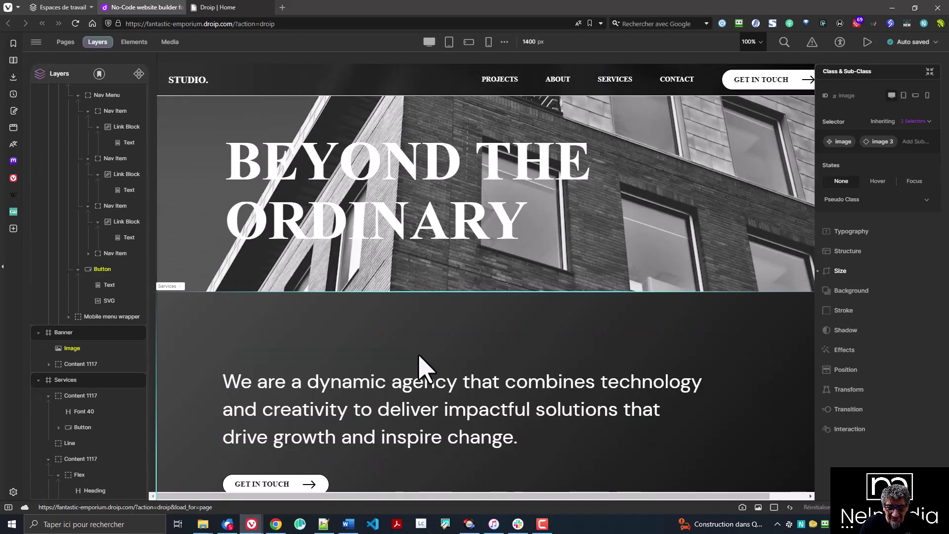
scroll(425, 374, down, 6)
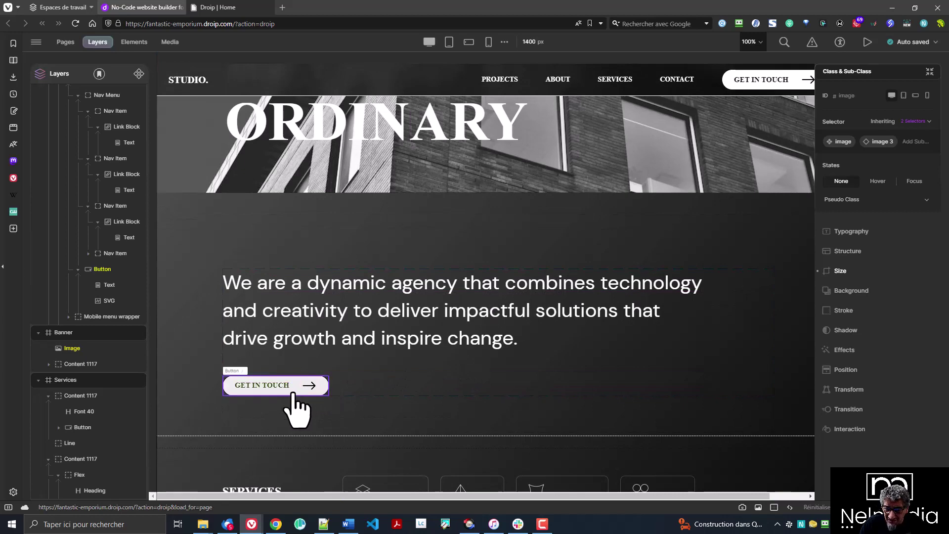
Step: Set the font weight of the banner image's hero-image class to Bold in its typography settings
scroll(513, 343, up, 4)
click(539, 386)
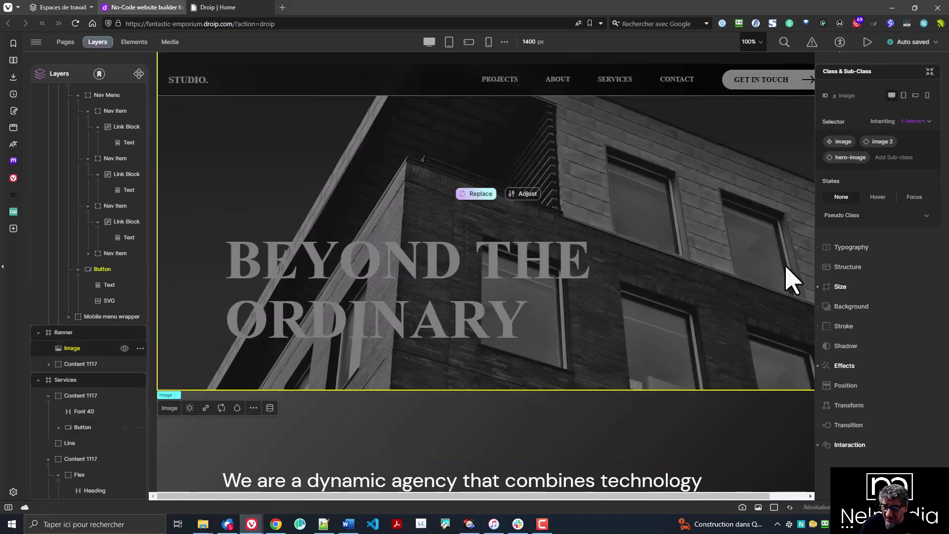
click(848, 158)
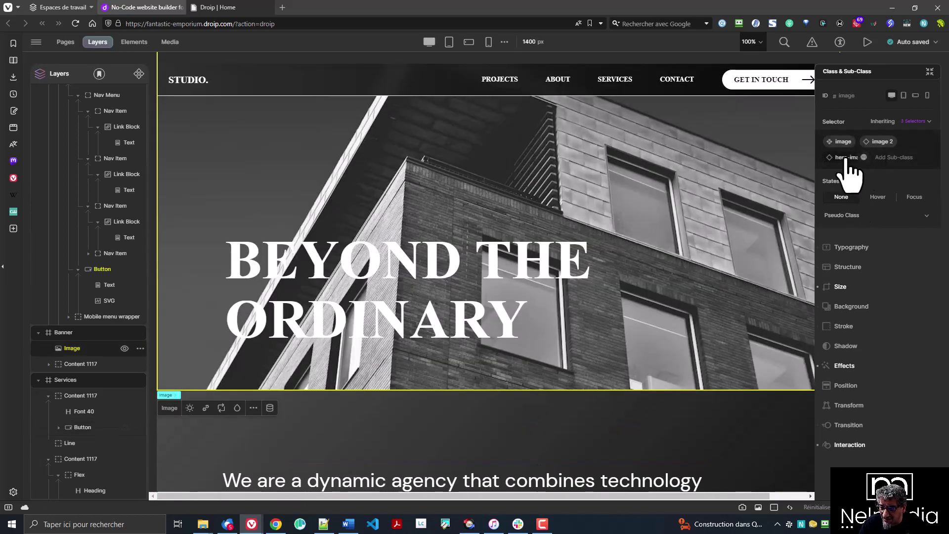
click(846, 248)
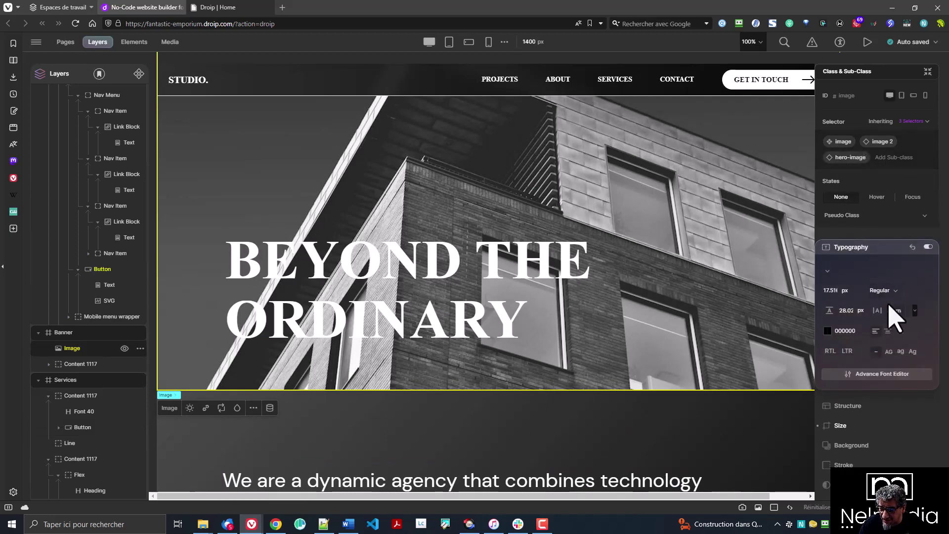
click(884, 291)
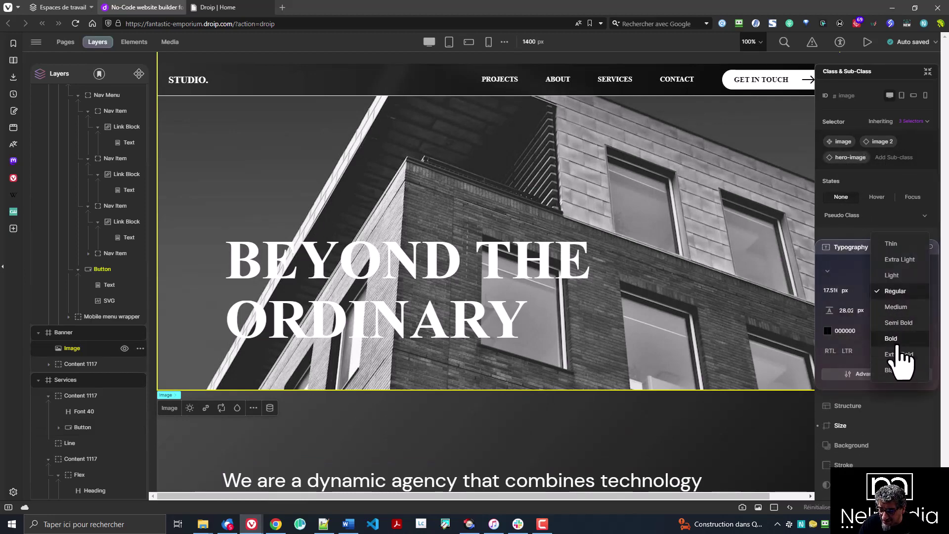
click(898, 343)
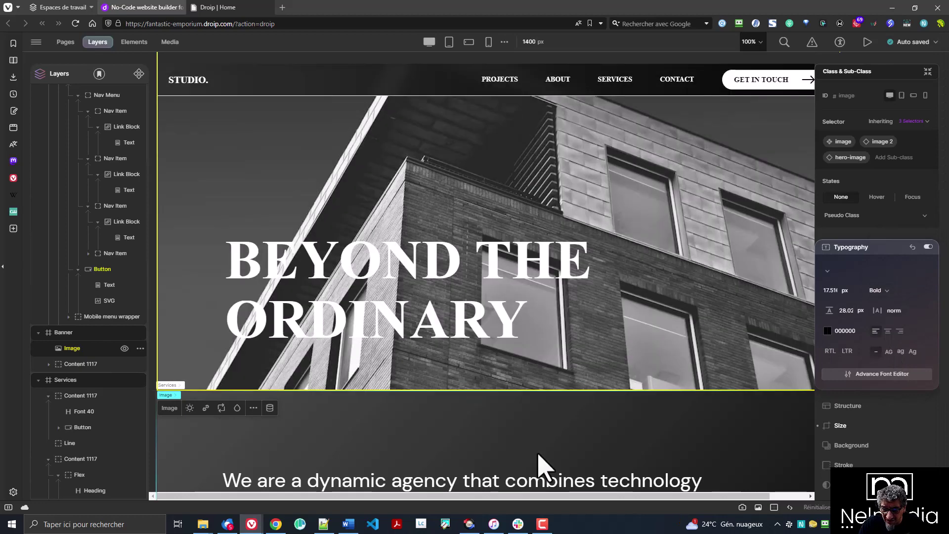
Step: Inspect the Services section's structure settings and the options available for the banner image's hero-image class
click(725, 424)
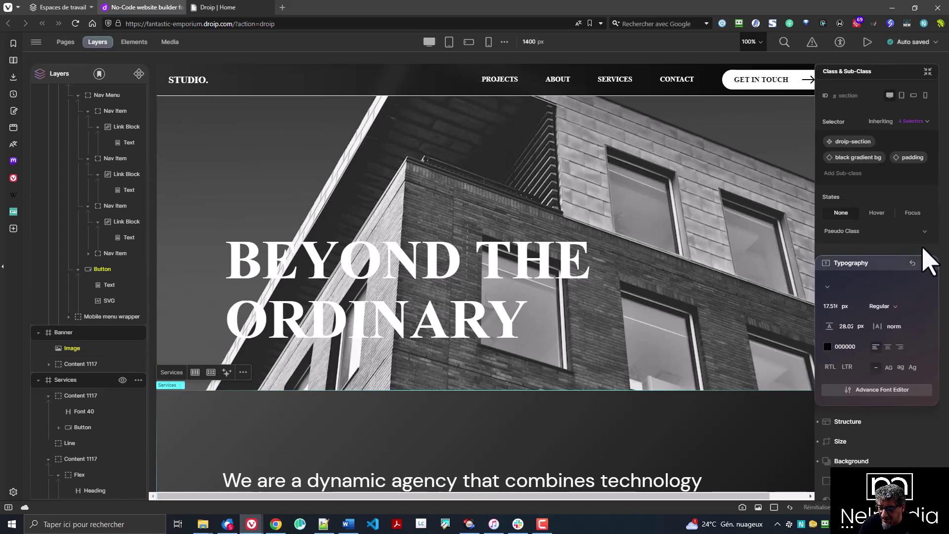
click(892, 421)
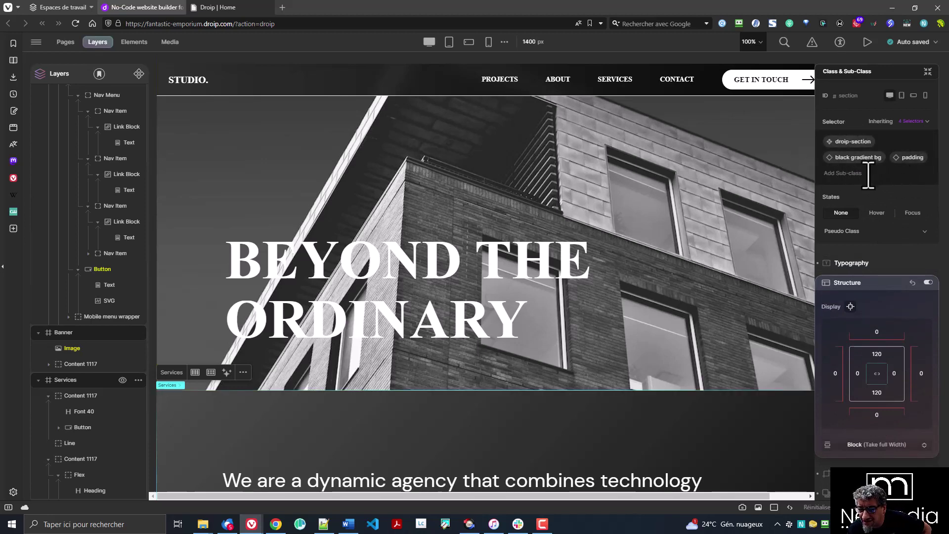
click(731, 206)
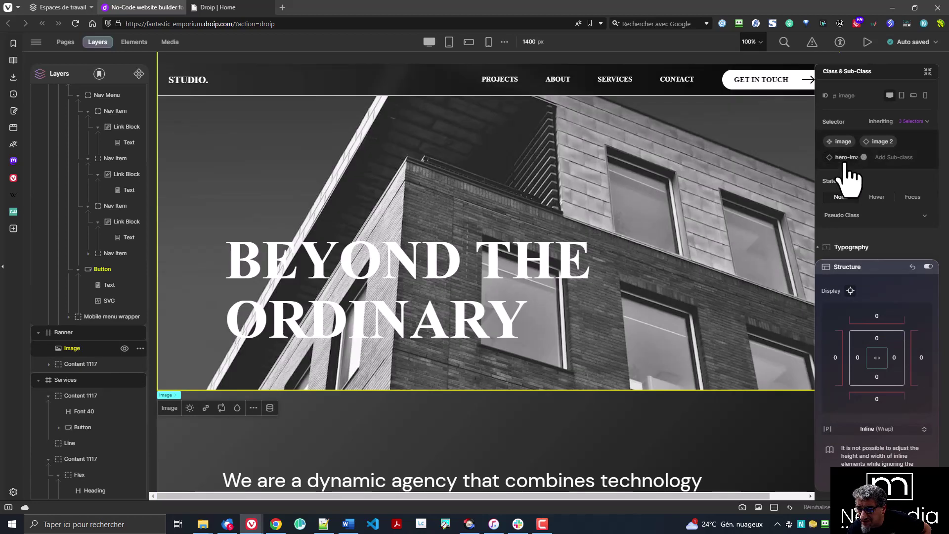
click(863, 157)
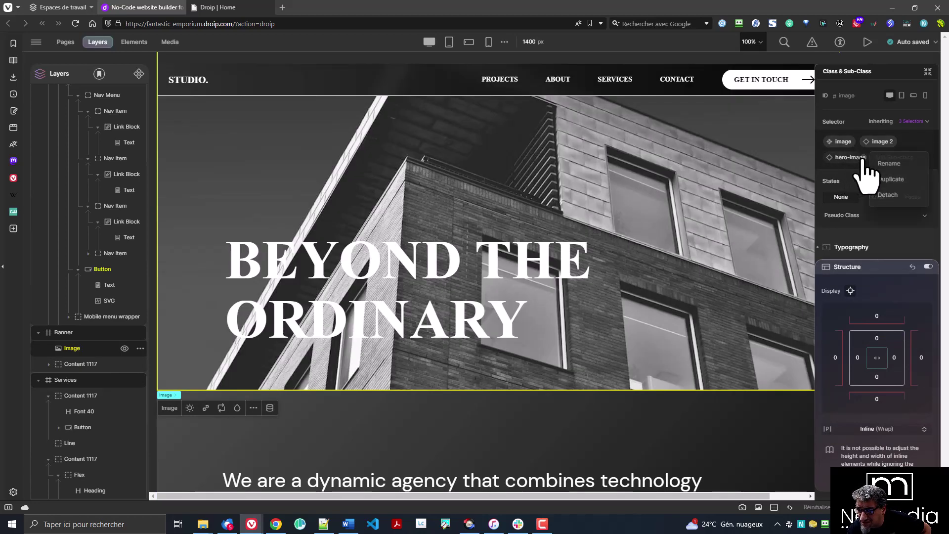
click(852, 164)
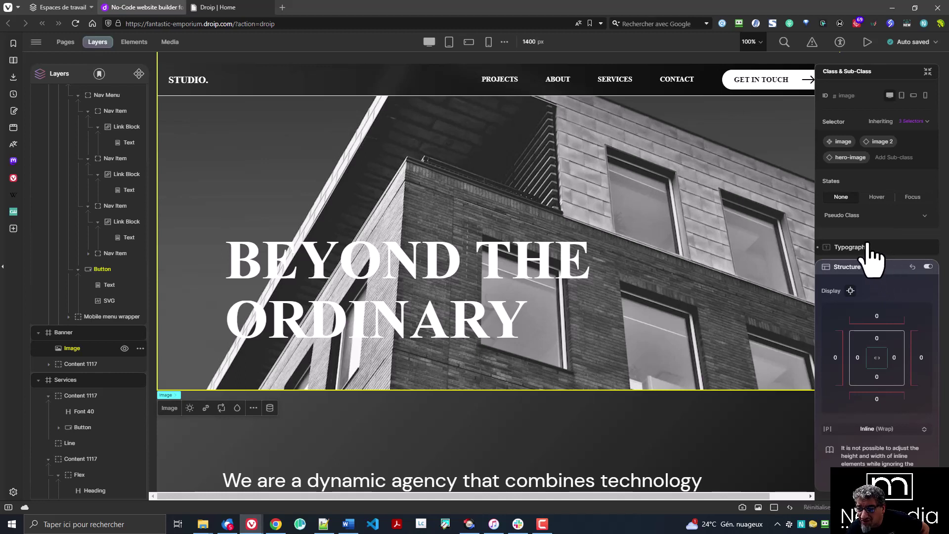
Step: Review the banner image's typography settings, together with its inherited selectors and pseudo-class options
click(894, 252)
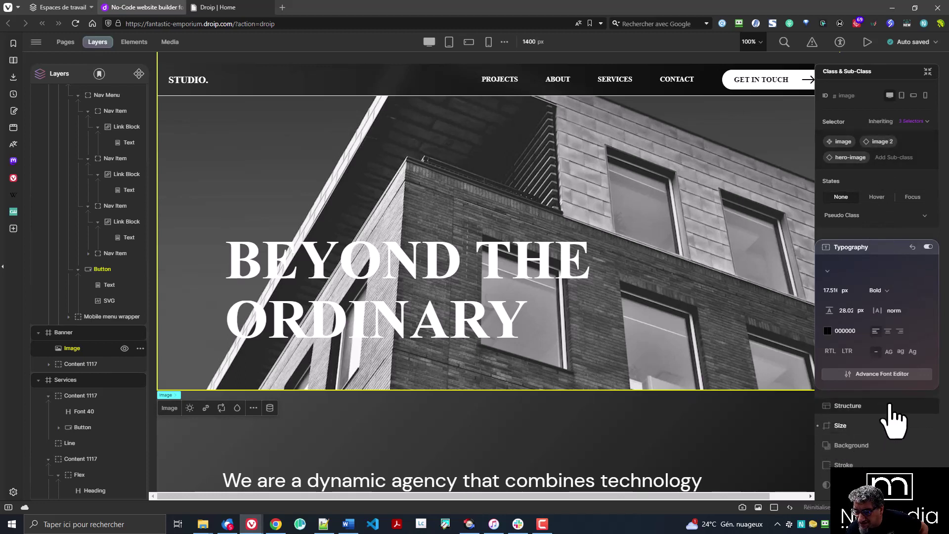
scroll(858, 445, down, 1)
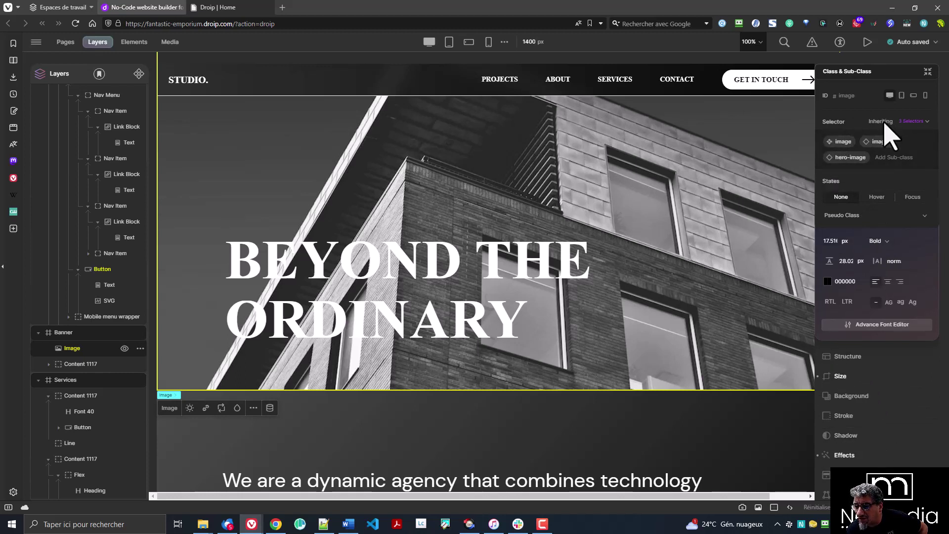
click(913, 122)
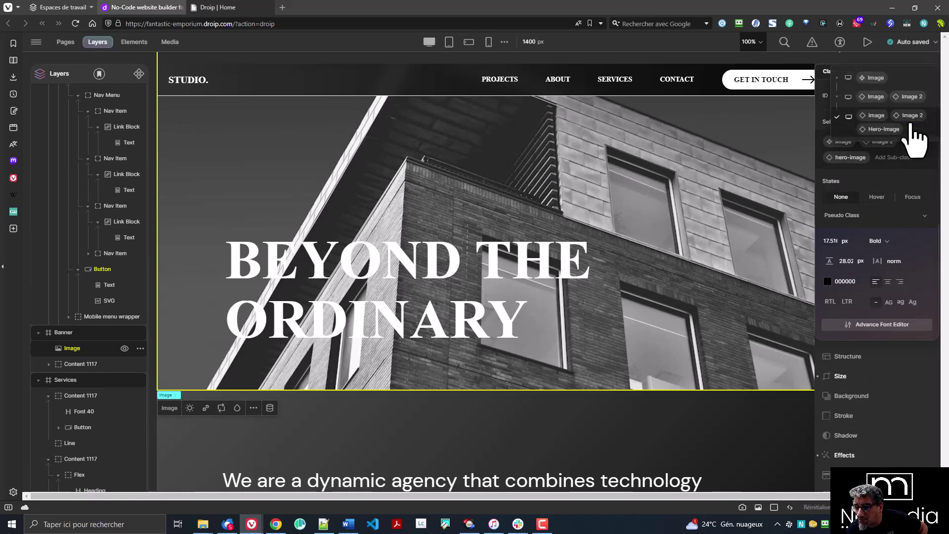
click(884, 145)
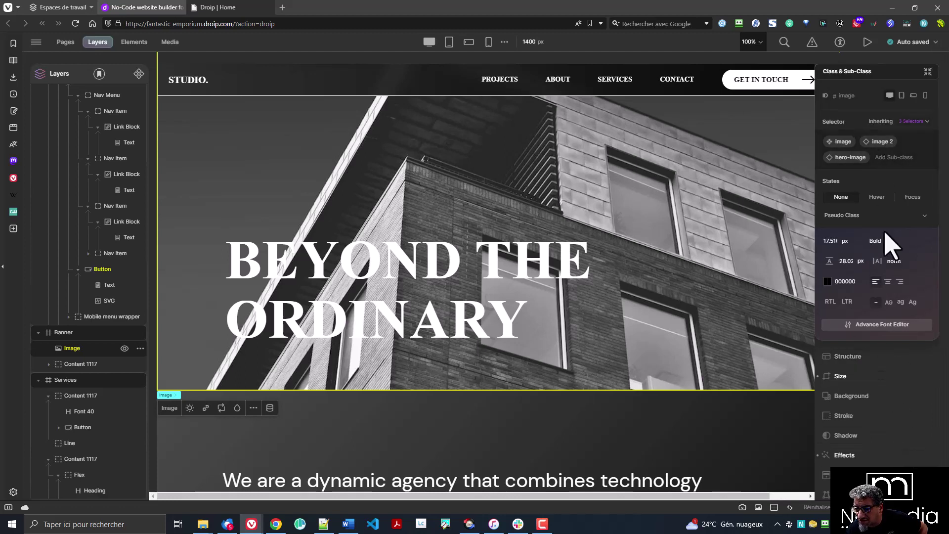
click(893, 217)
scroll(876, 438, down, 1)
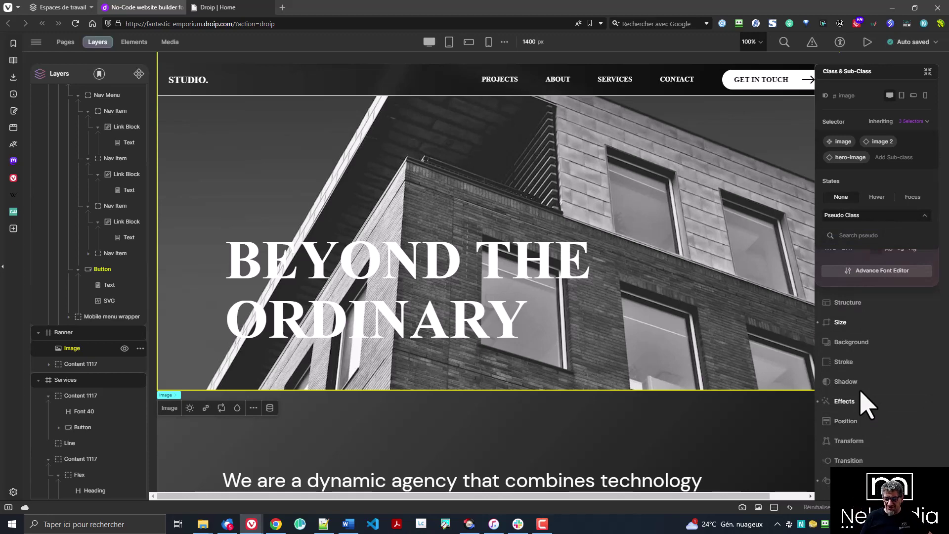
mouse_move(713, 389)
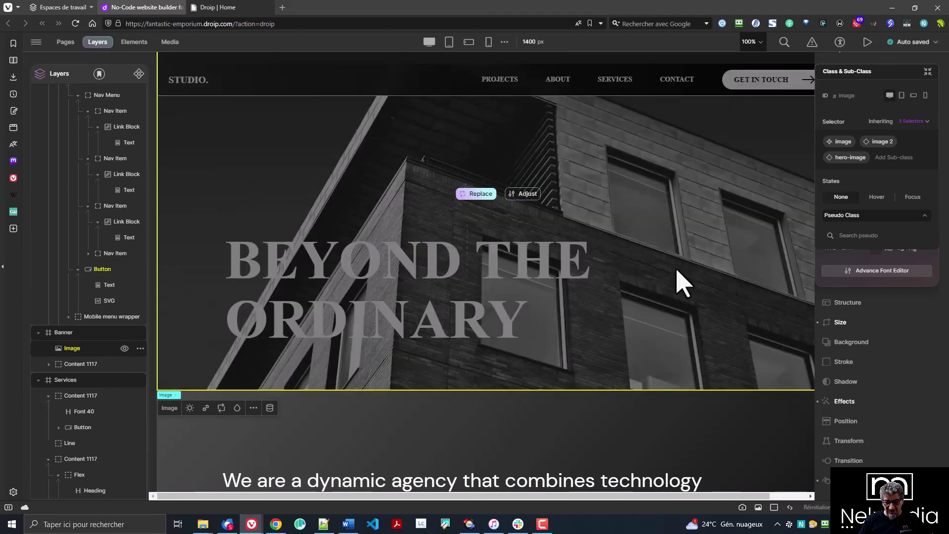
scroll(746, 297, down, 5)
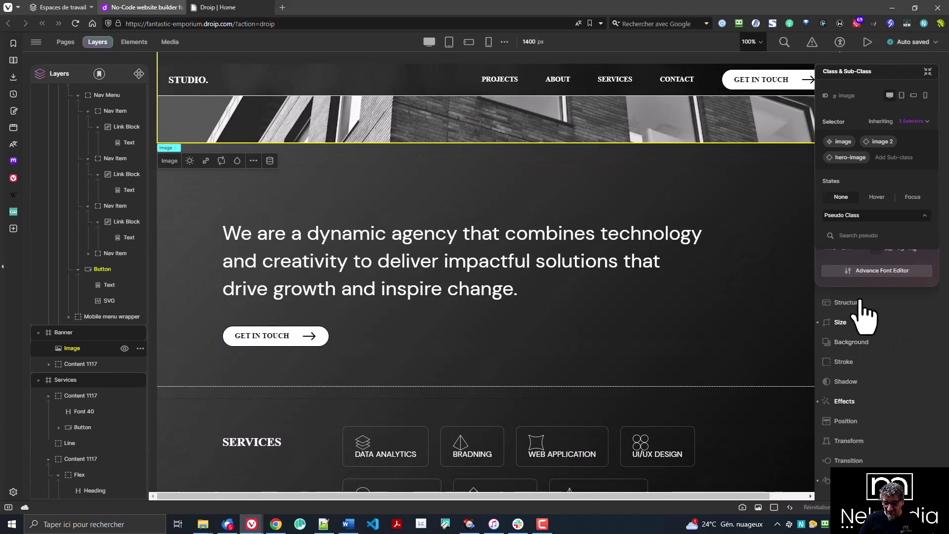
scroll(880, 353, up, 3)
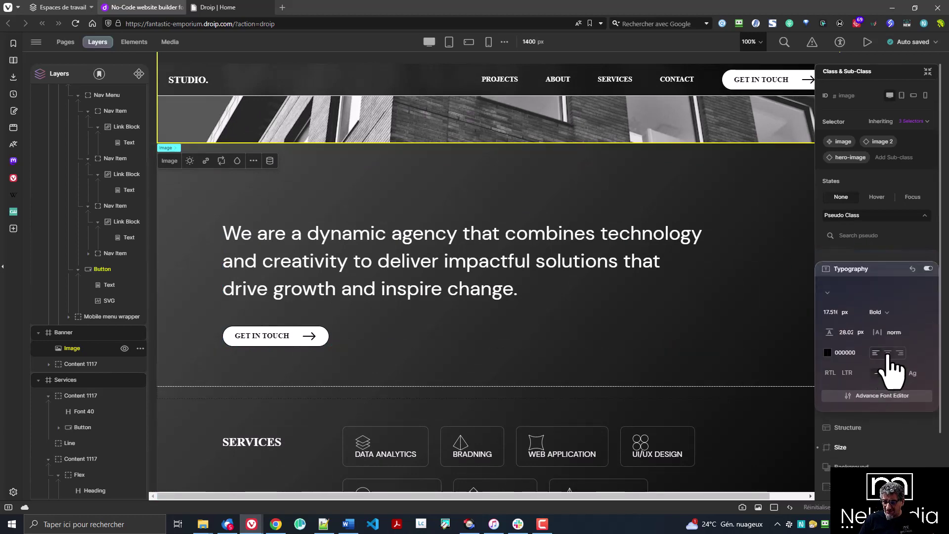
scroll(361, 413, down, 6)
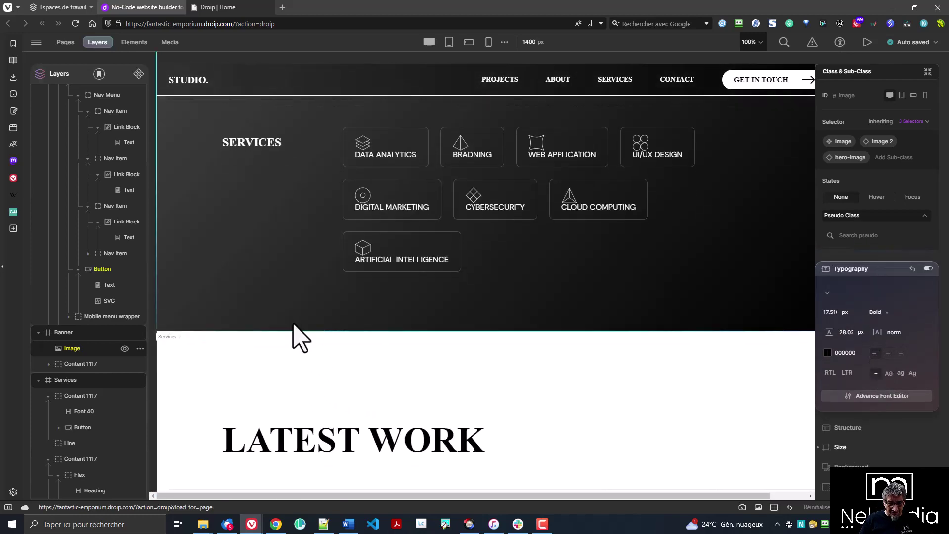
scroll(299, 339, down, 10)
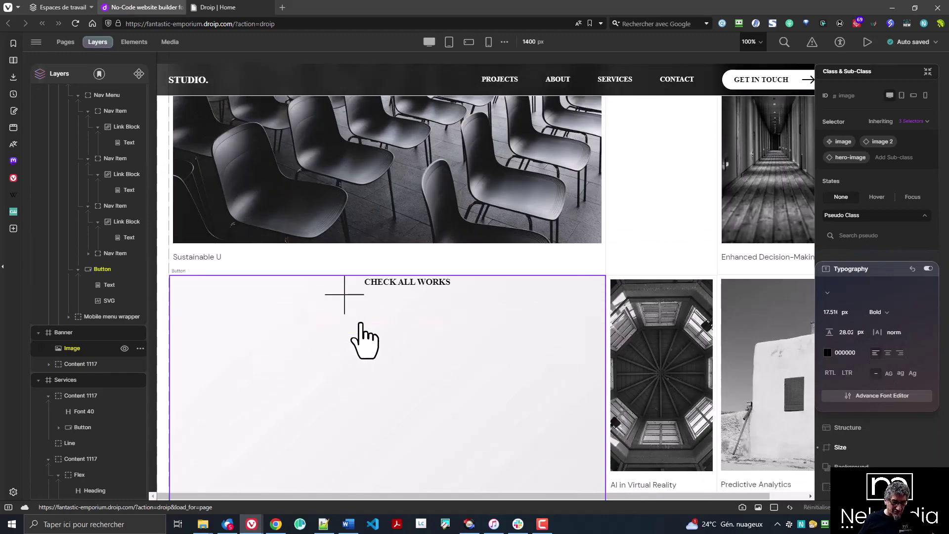
Step: Look over the rest of the page down to the Let's Talk section, along with the media library and available elements
scroll(364, 341, down, 14)
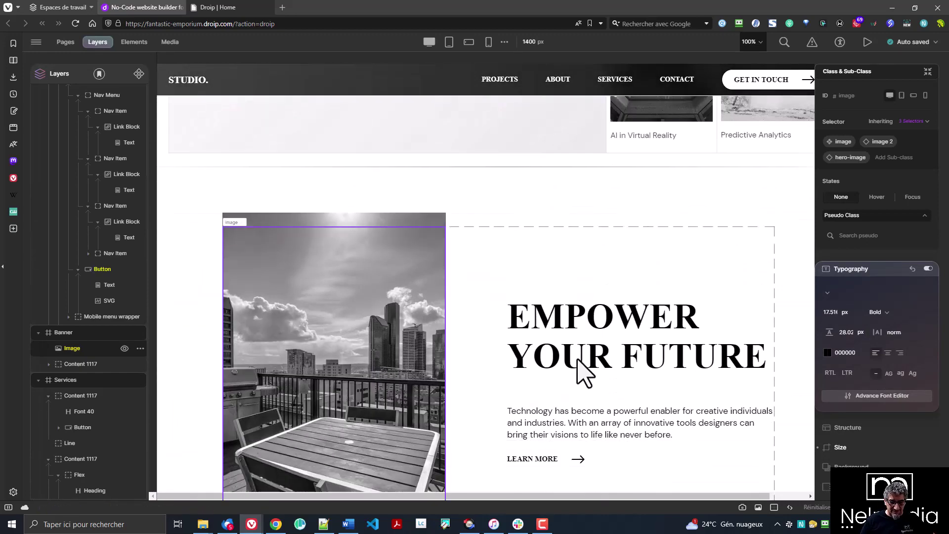
scroll(548, 366, down, 5)
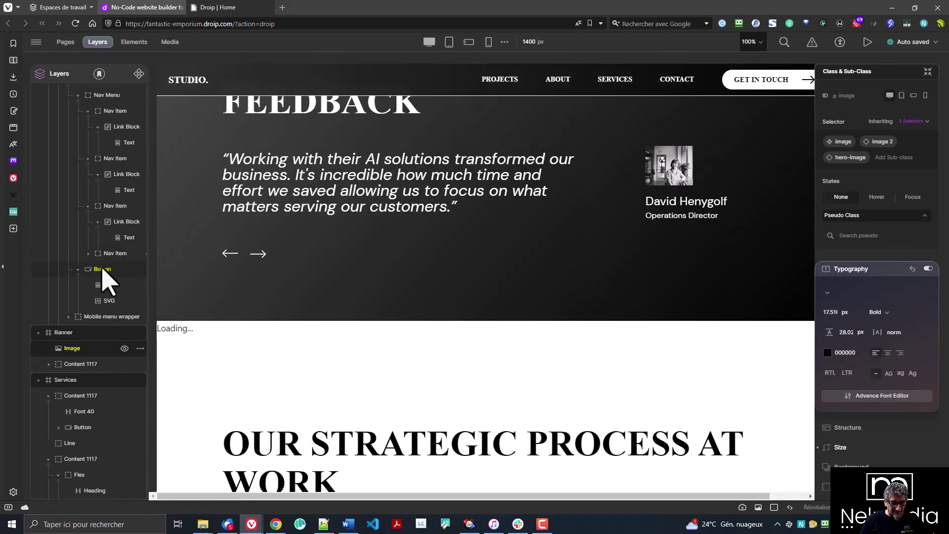
scroll(102, 262, up, 3)
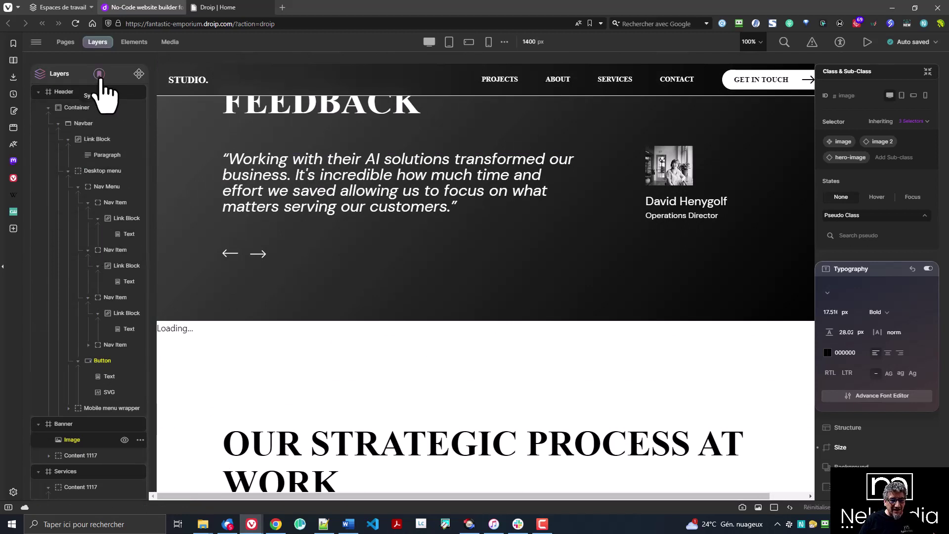
click(131, 43)
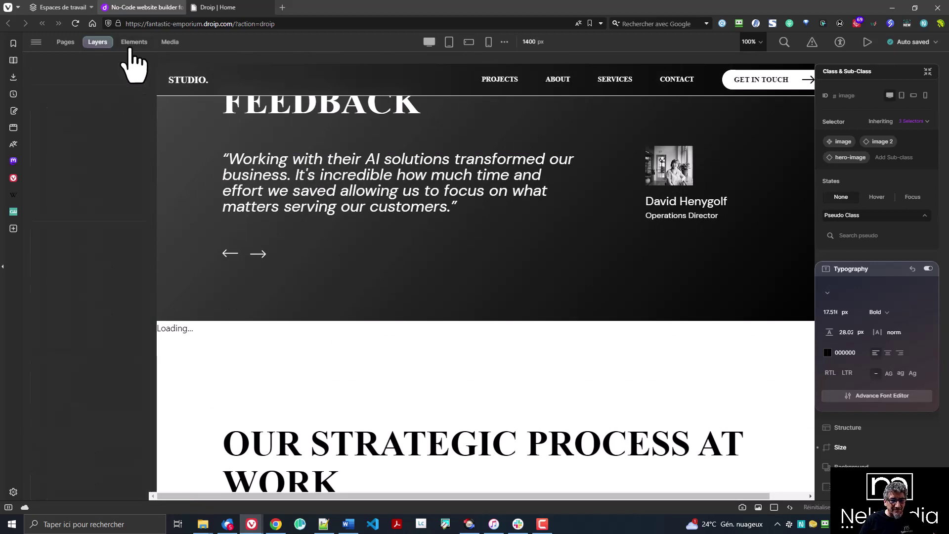
click(170, 43)
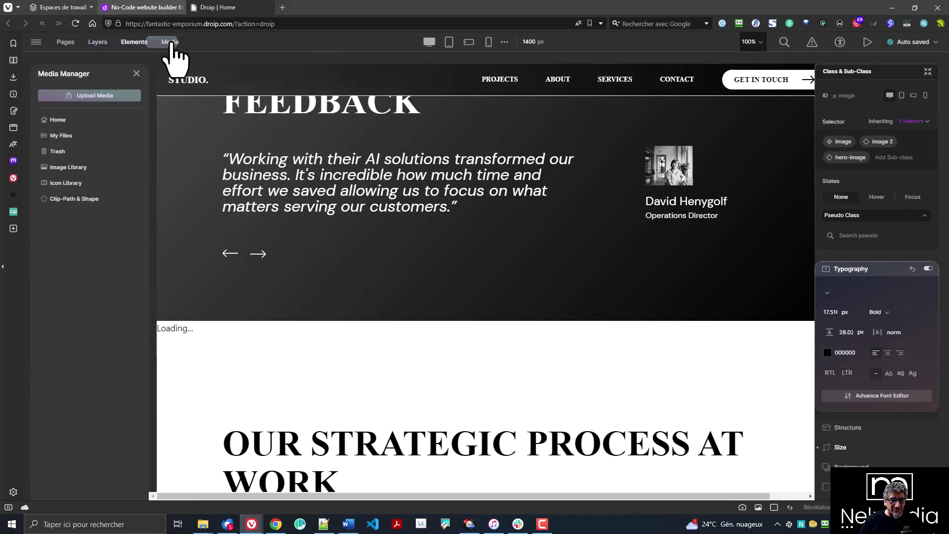
click(132, 43)
scroll(521, 346, down, 8)
scroll(544, 348, down, 5)
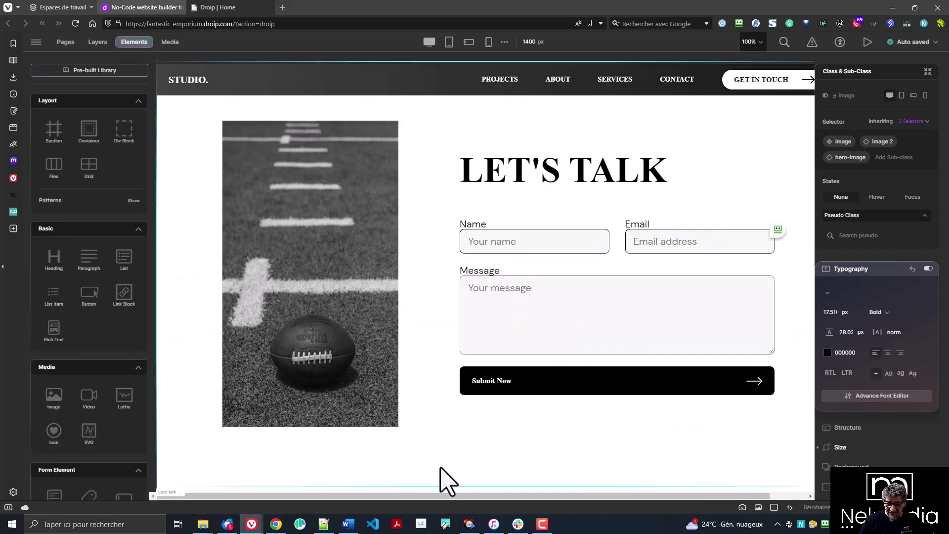
Step: Add a new section between the Let's Talk section and the footer, and place a container inside it
click(57, 130)
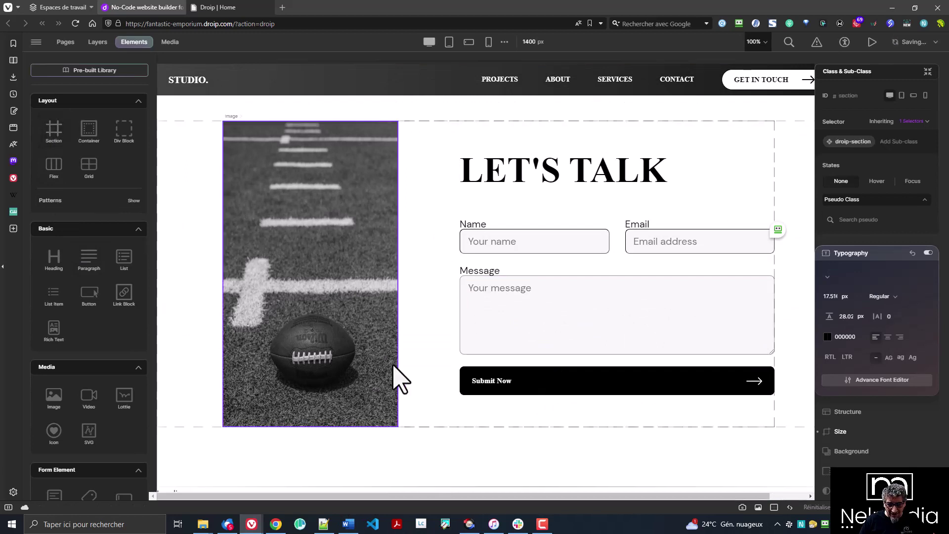
scroll(514, 435, up, 3)
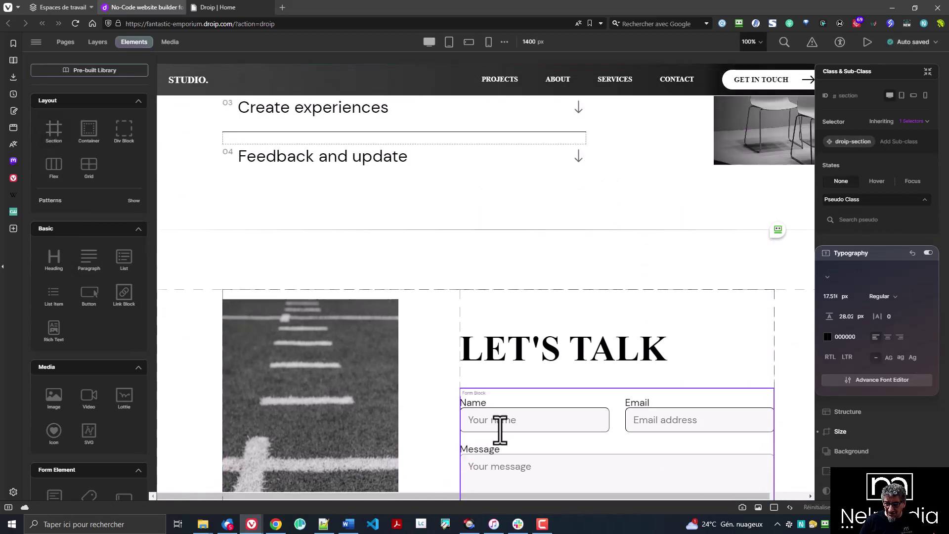
scroll(500, 424, down, 3)
drag(54, 140, 472, 485)
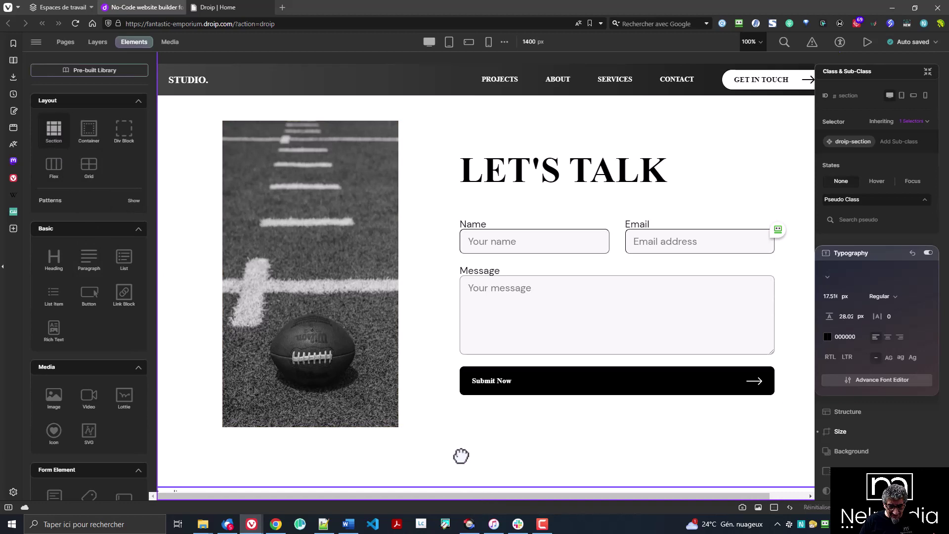
scroll(469, 470, down, 7)
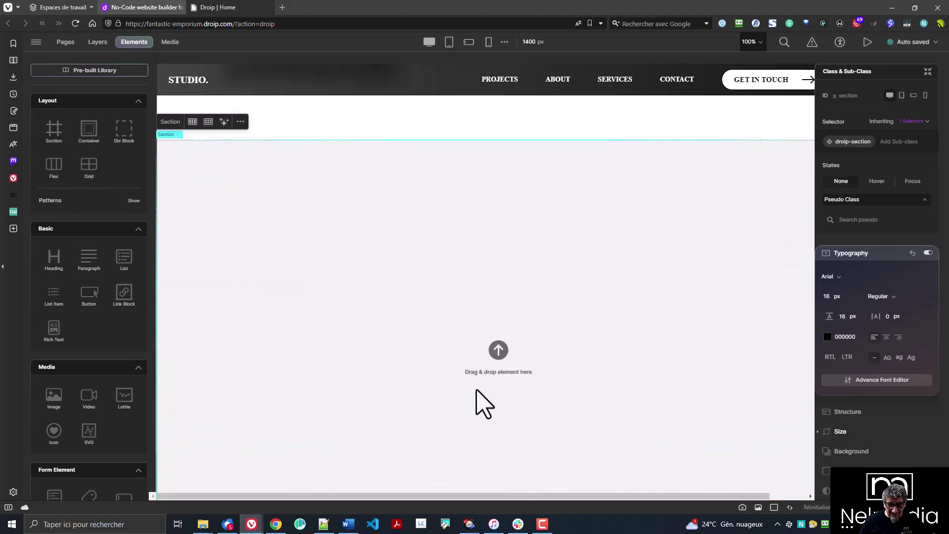
scroll(482, 366, down, 4)
scroll(495, 332, up, 3)
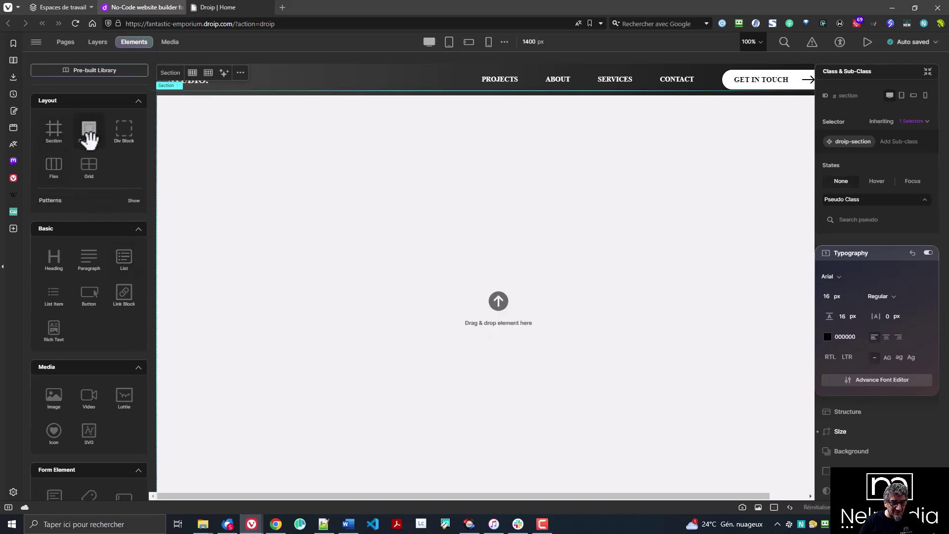
drag(89, 135, 402, 315)
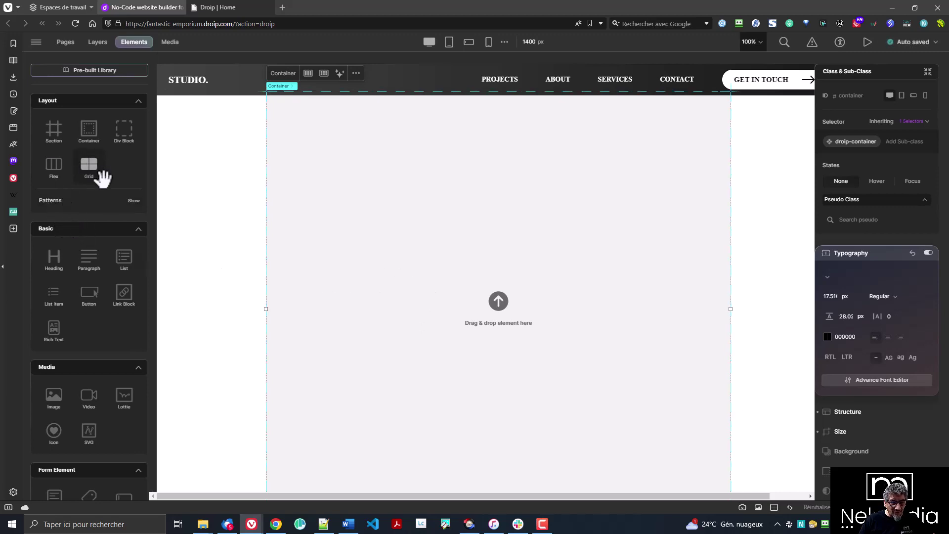
Step: Place a grid inside the new container and open it for grid editing
drag(103, 178, 416, 212)
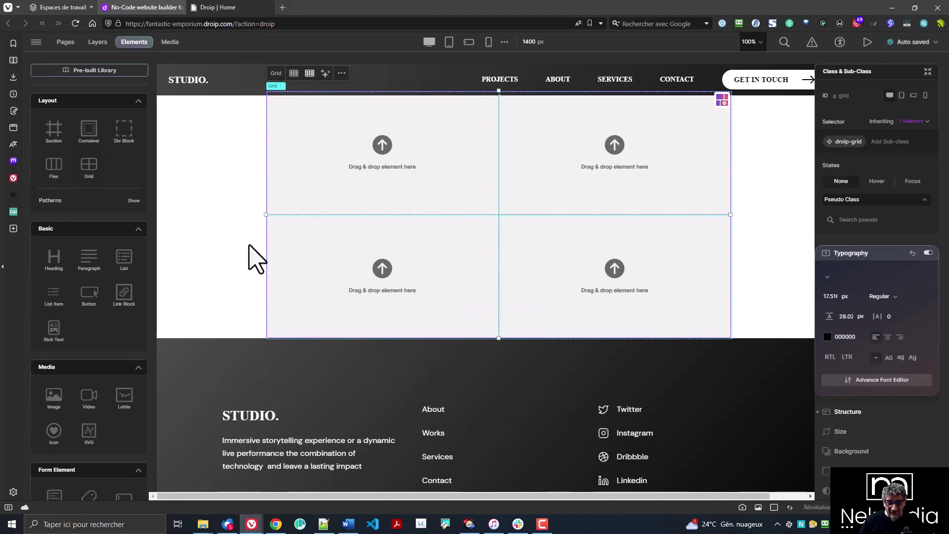
scroll(598, 395, up, 3)
scroll(596, 396, down, 2)
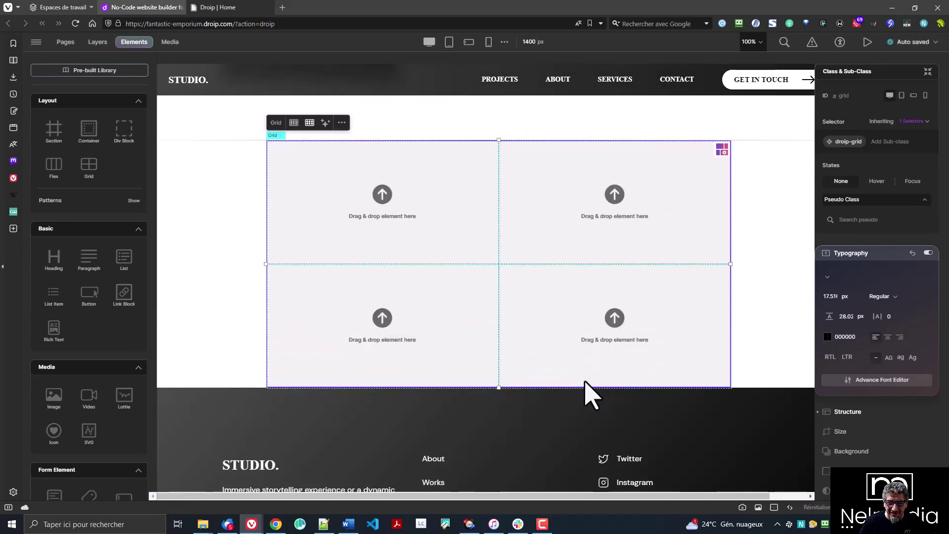
click(722, 149)
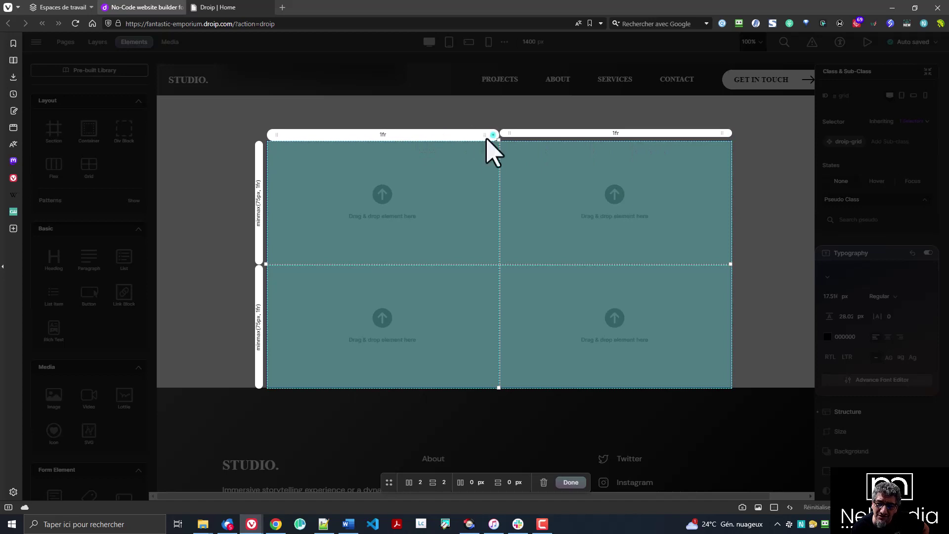
Step: Try out different widths for the grid's first column by resizing it, including 0.25fr, 0.75fr, 1.25fr and 5fr
drag(485, 135, 432, 191)
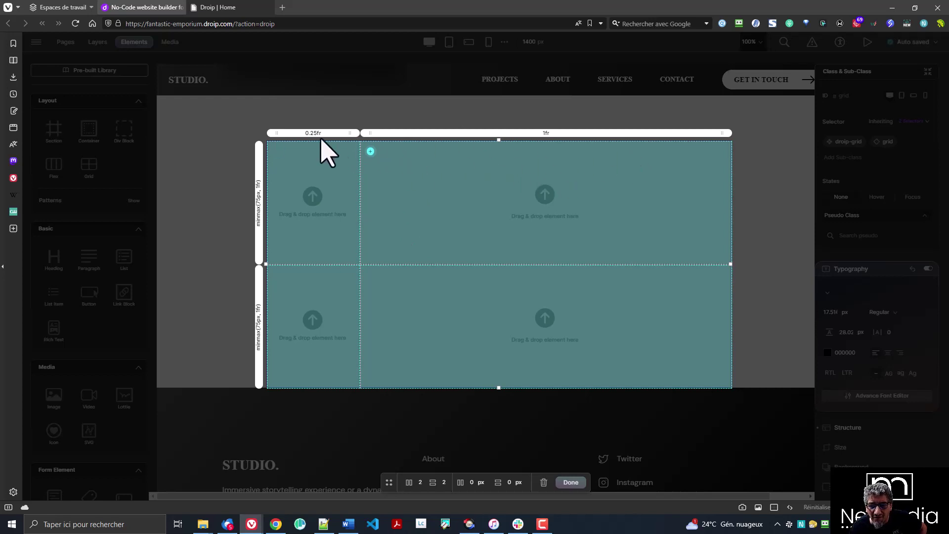
drag(343, 133, 392, 137)
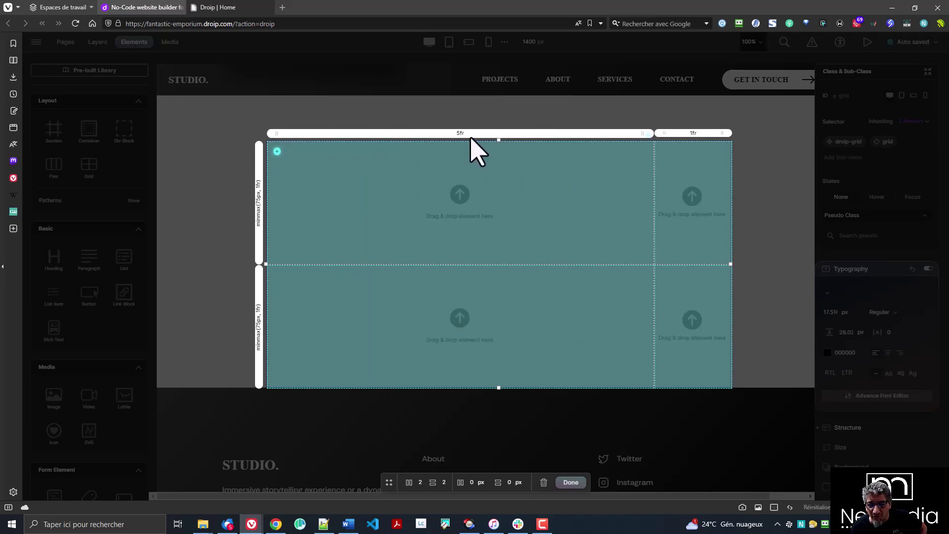
drag(636, 134, 583, 137)
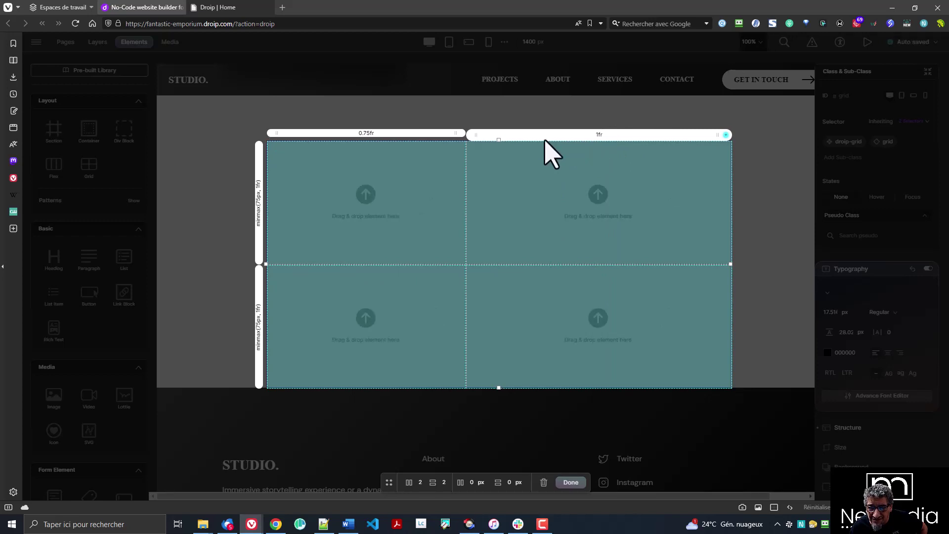
drag(455, 135, 454, 135)
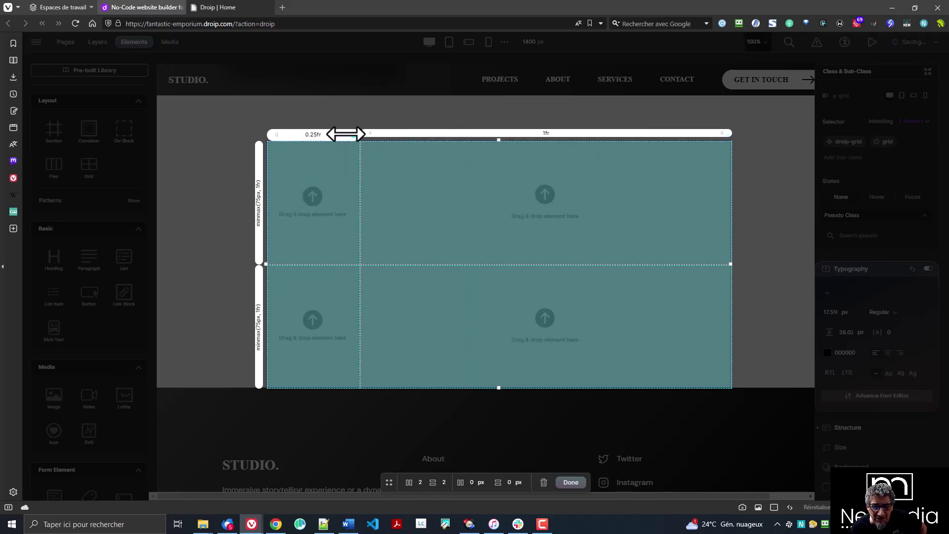
drag(345, 133, 380, 134)
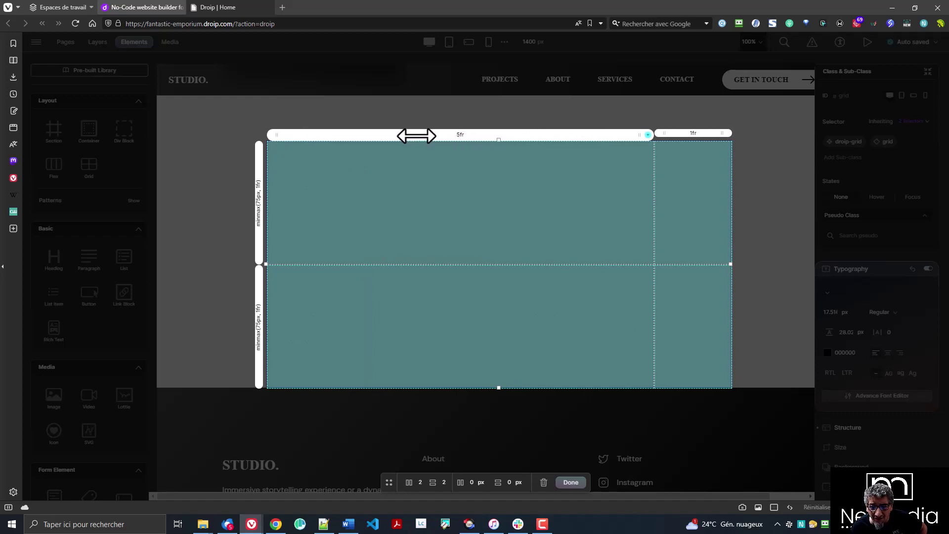
drag(368, 134, 348, 134)
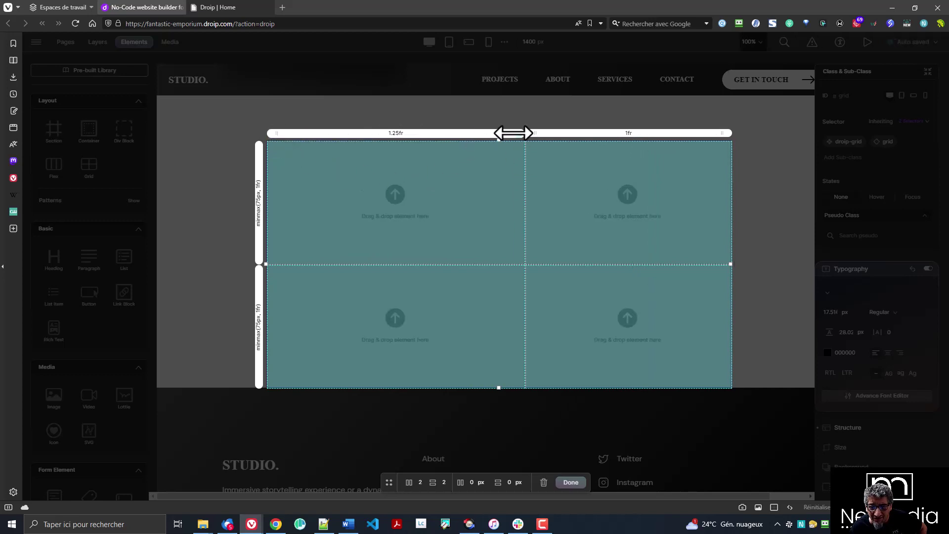
click(472, 134)
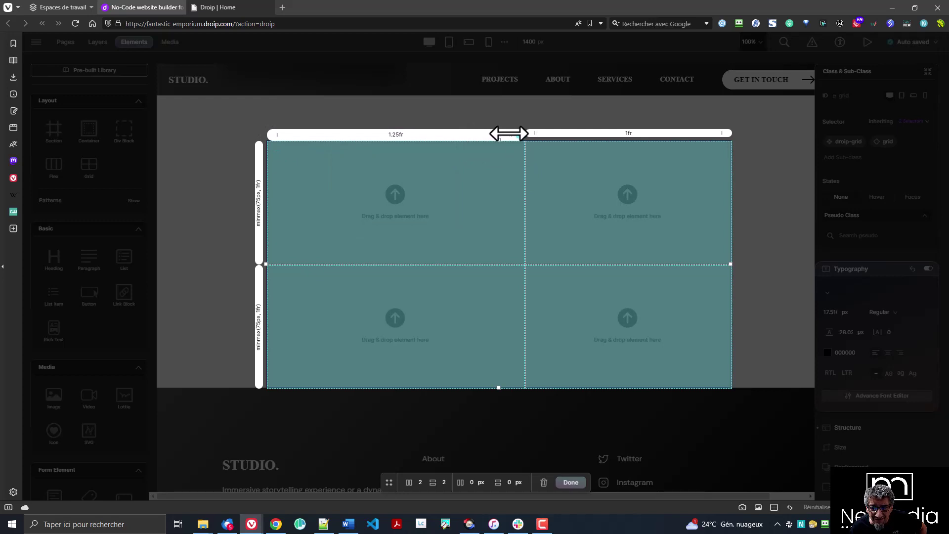
drag(508, 134, 477, 148)
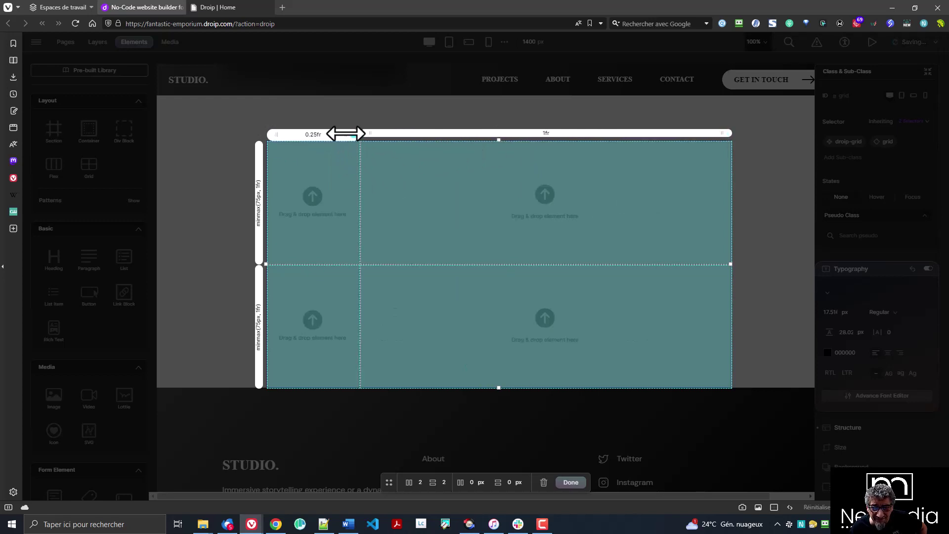
mouse_move(341, 133)
mouse_down()
mouse_move(362, 134)
mouse_move(350, 134)
mouse_up()
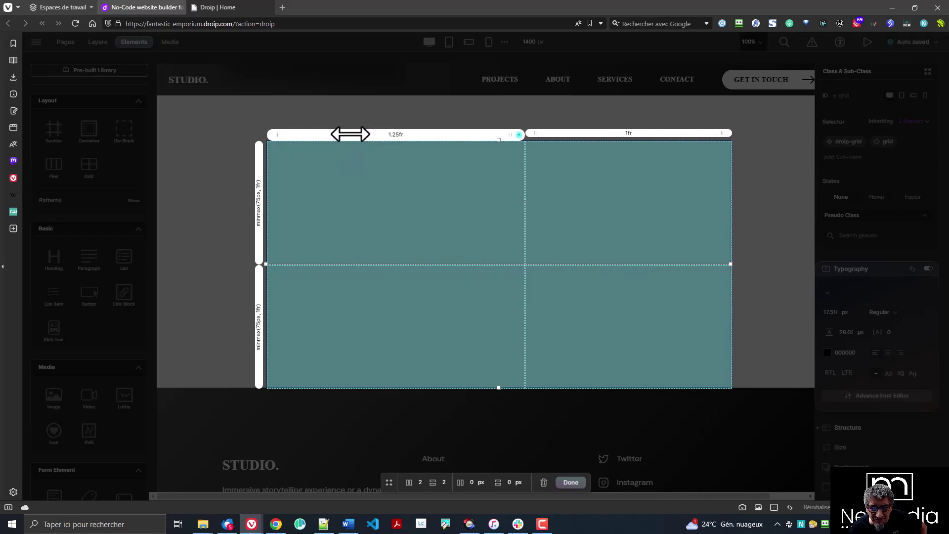
Step: Set the width of the grid's first column to 1 fr
click(391, 134)
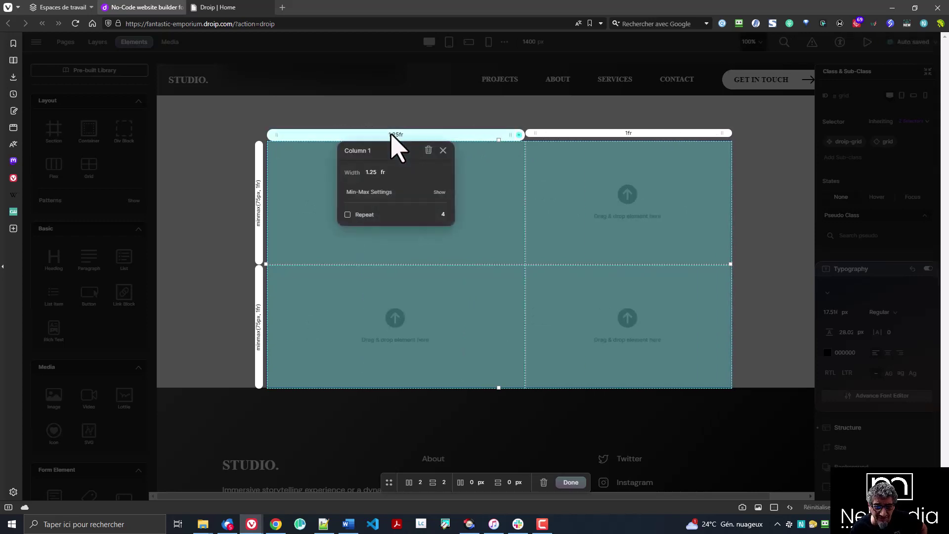
click(370, 173)
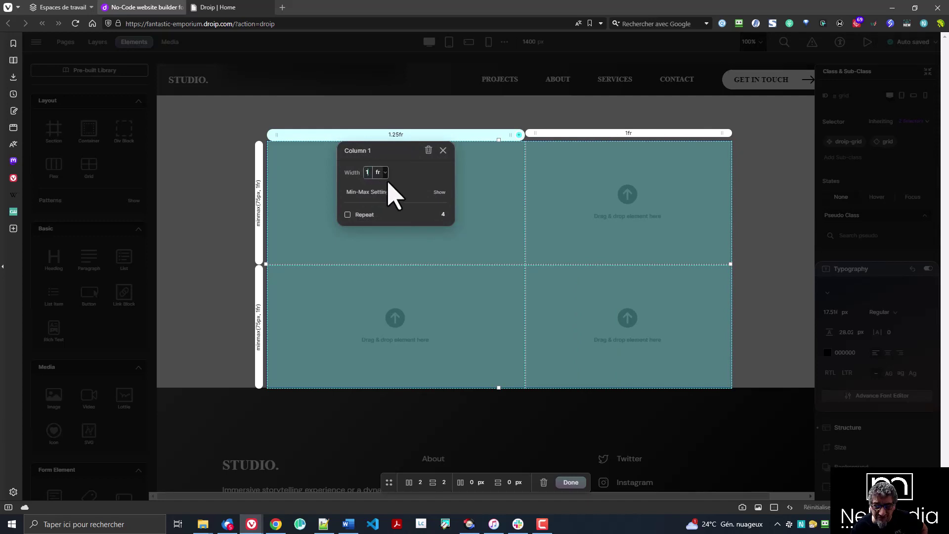
key(Return)
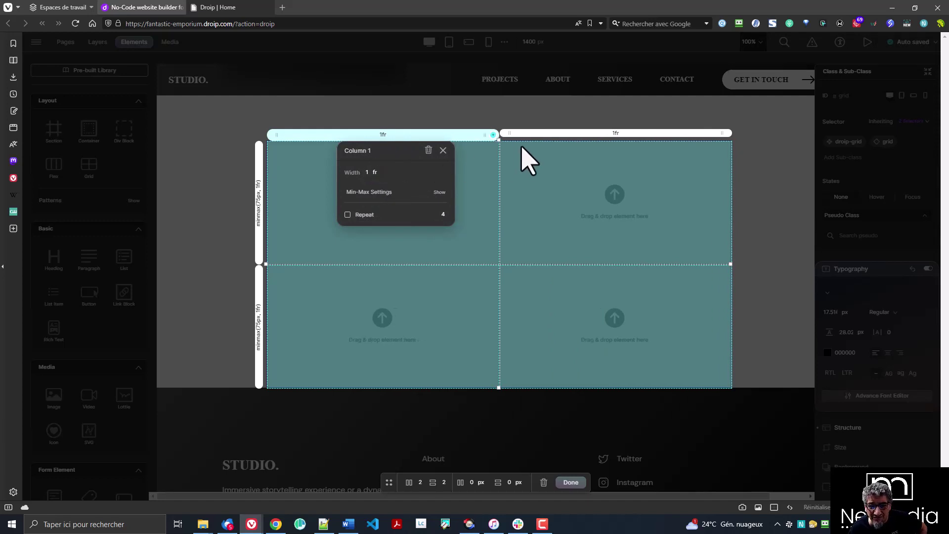
click(489, 121)
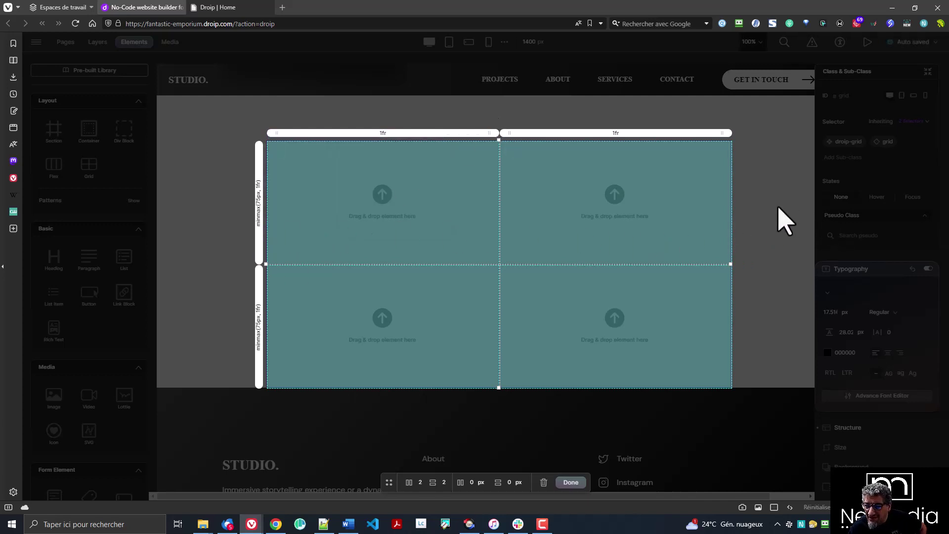
Step: Define grid areas in the upper-right and upper-left cells and view the rename setting of each area
click(511, 152)
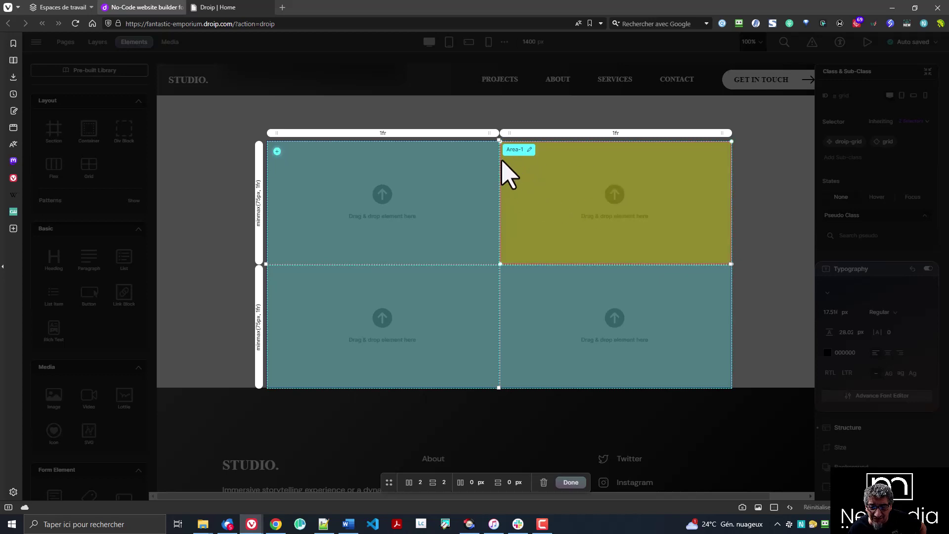
click(273, 153)
click(297, 149)
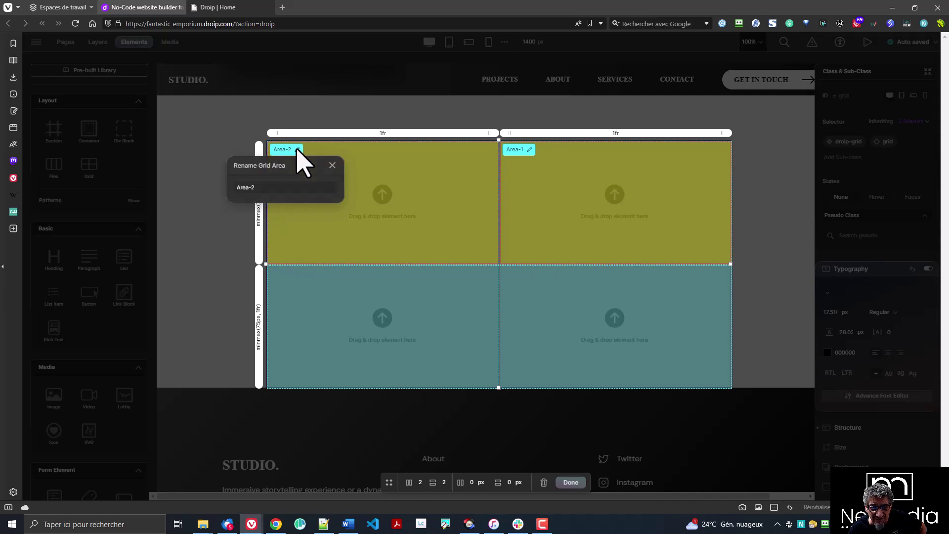
click(297, 149)
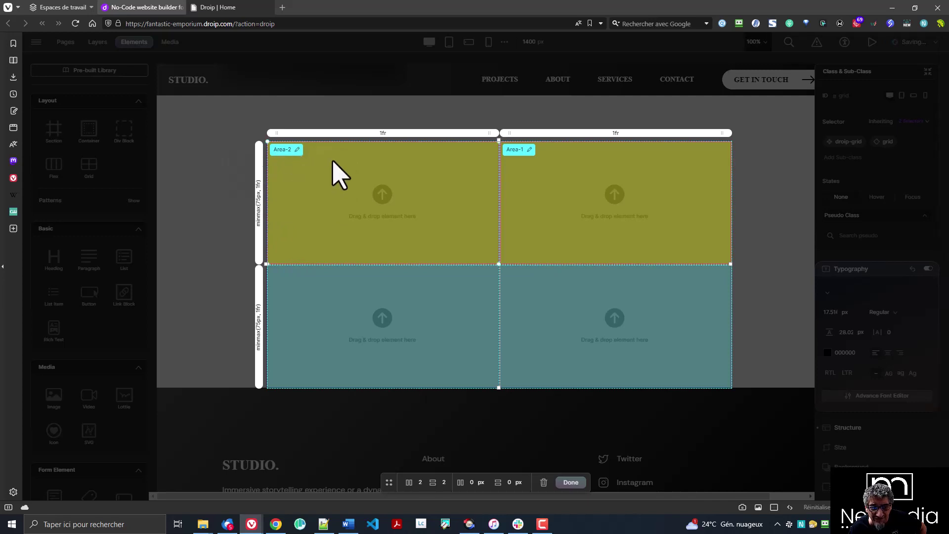
click(530, 150)
click(563, 179)
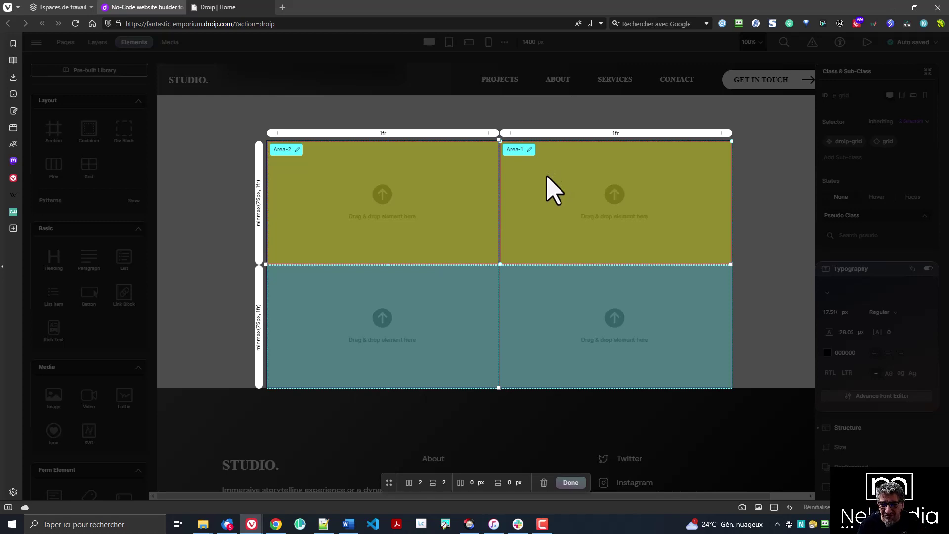
click(531, 149)
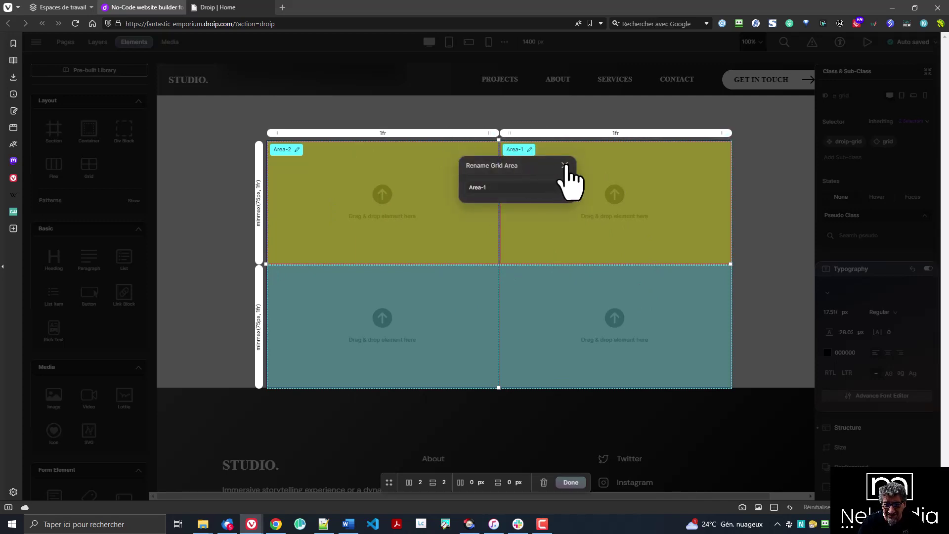
Step: Move the grid editing bar up over the grid's lower row and set the number of columns to 3
scroll(380, 262, down, 2)
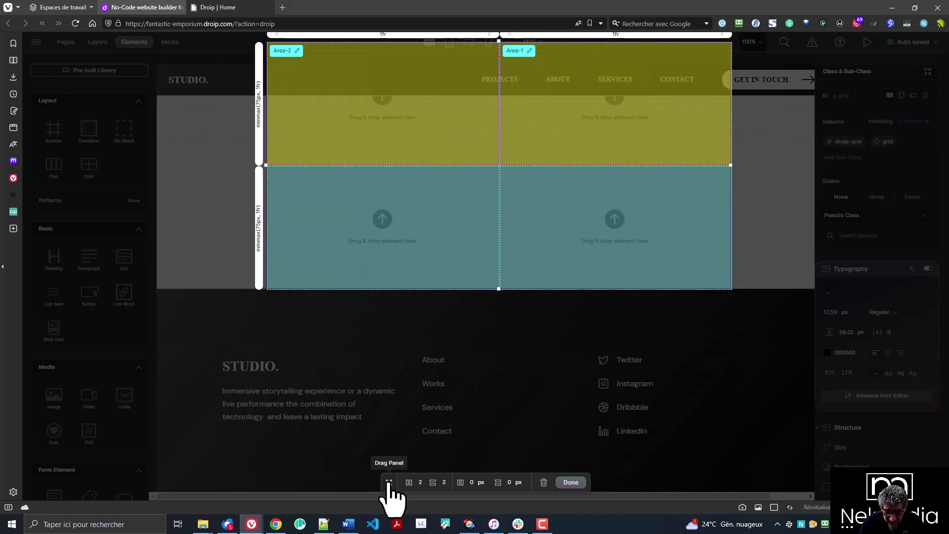
drag(389, 482, 369, 326)
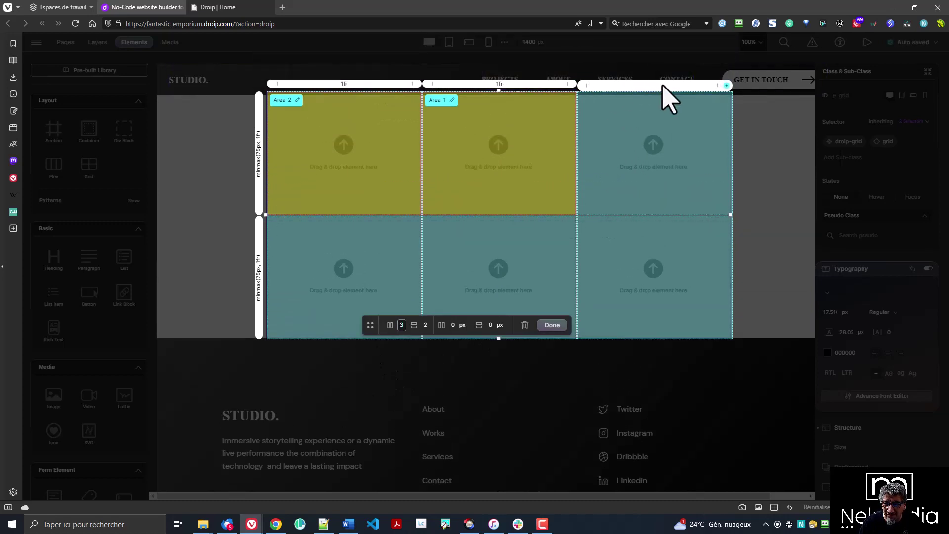
Step: Add a fourth column to the grid and set the column gap to 2 rem
click(726, 85)
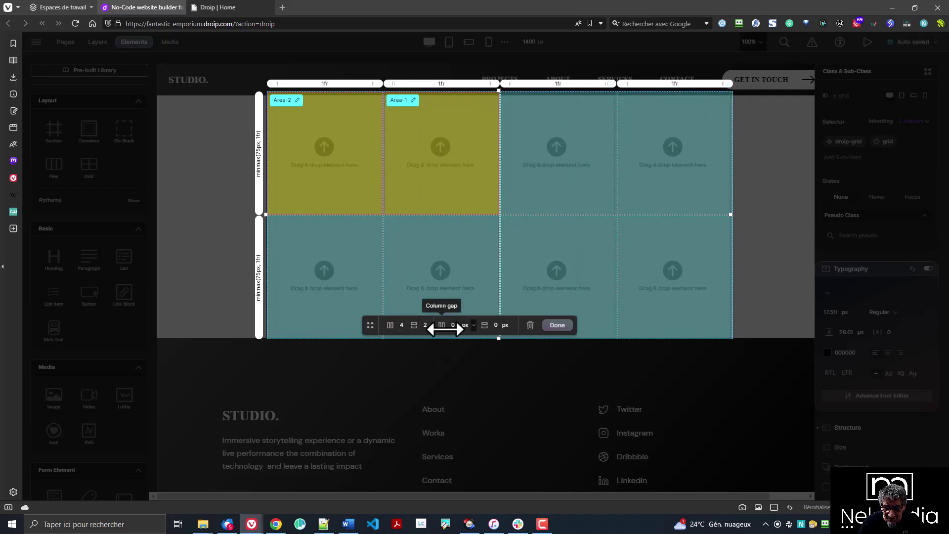
drag(445, 329, 452, 328)
click(474, 327)
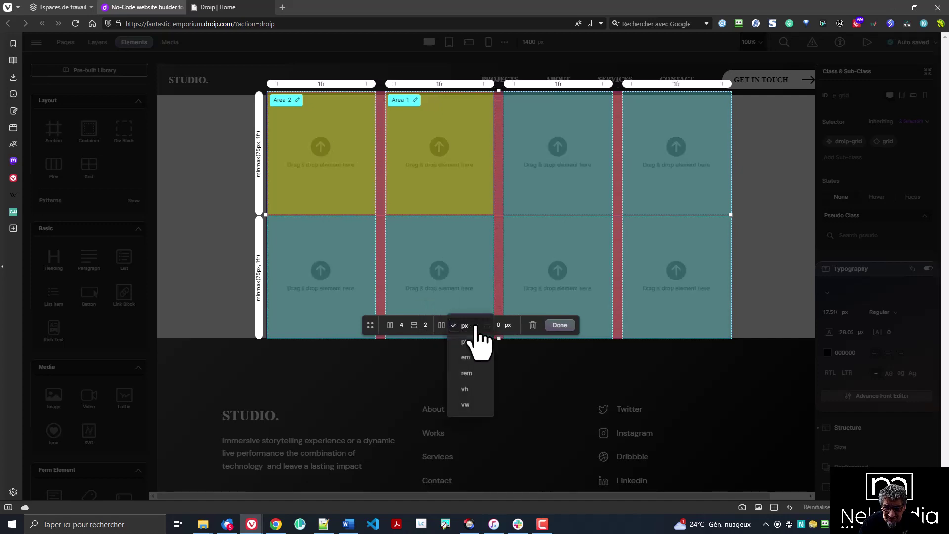
click(467, 374)
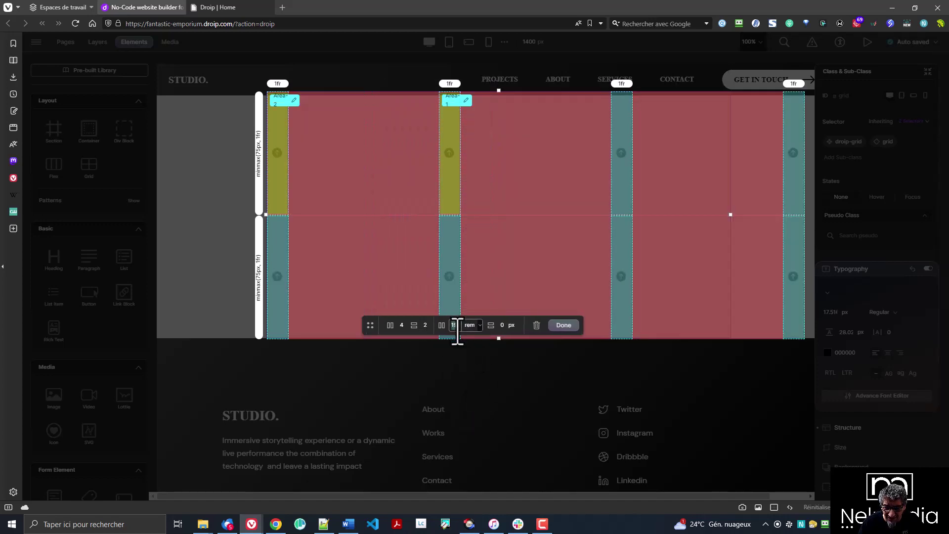
text(2)
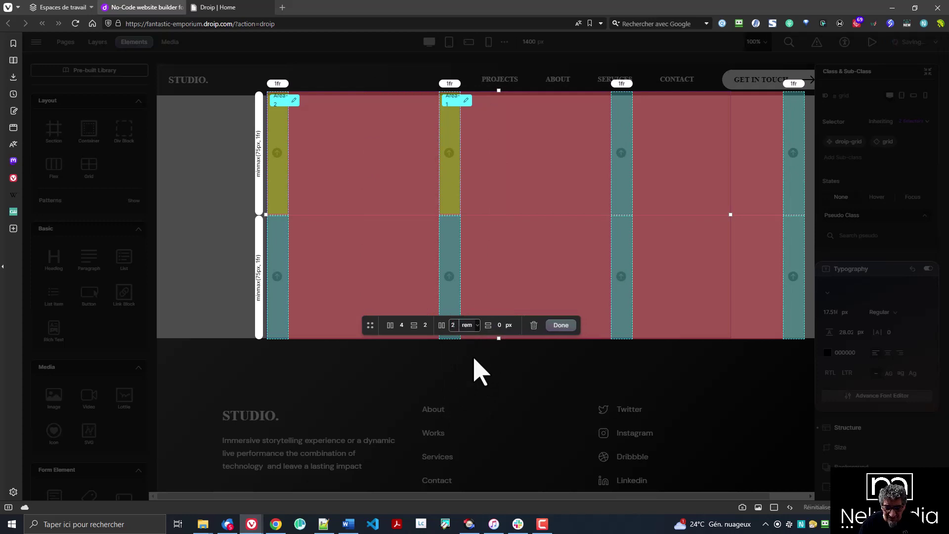
key(Tab)
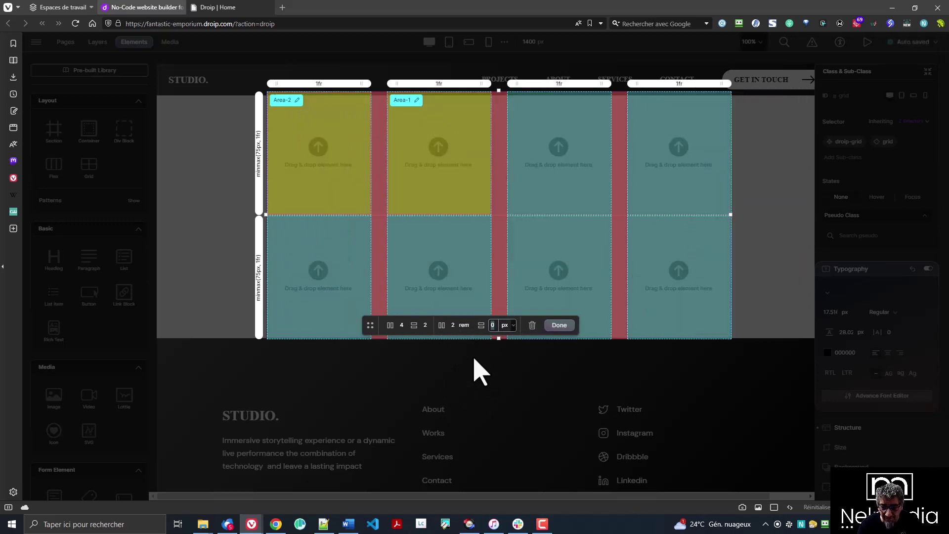
Step: Try out grid column gaps of 3 rem and 10 px
click(453, 324)
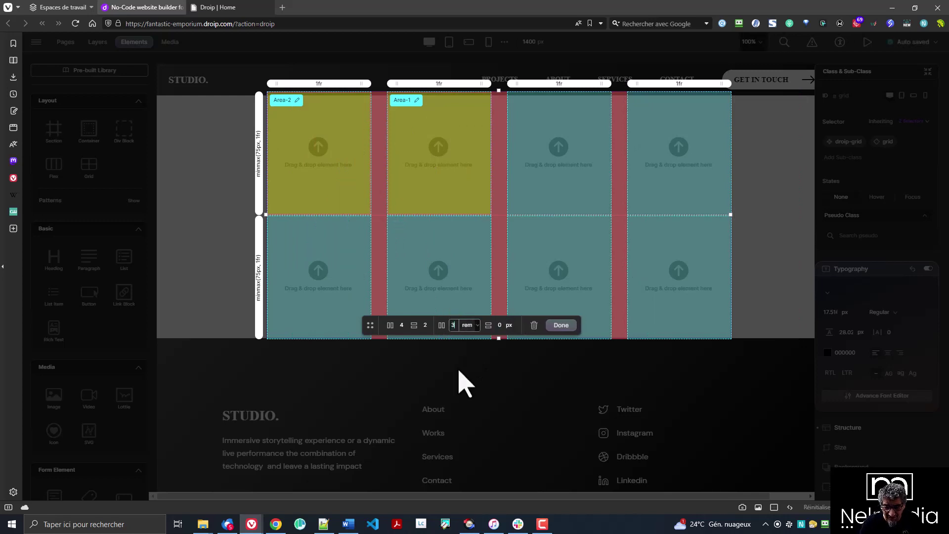
text(3)
key(Tab)
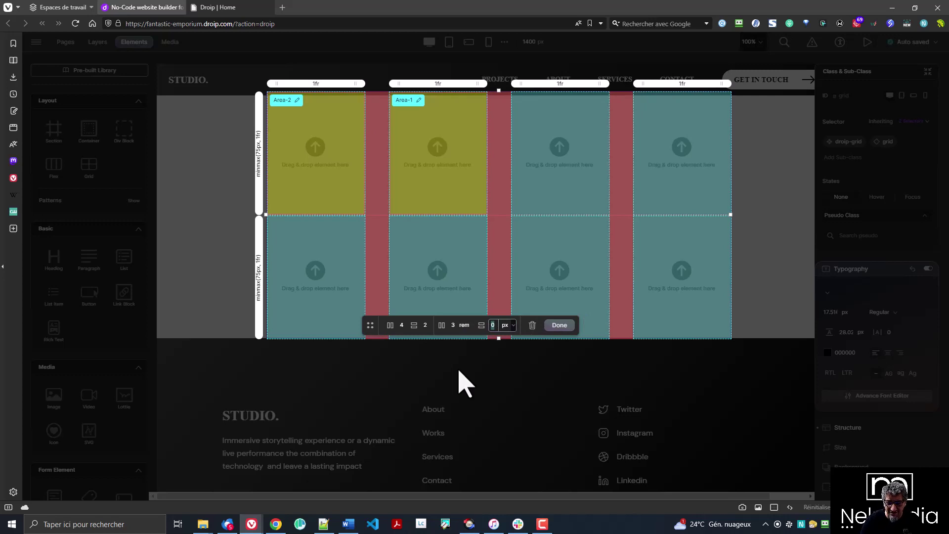
click(453, 325)
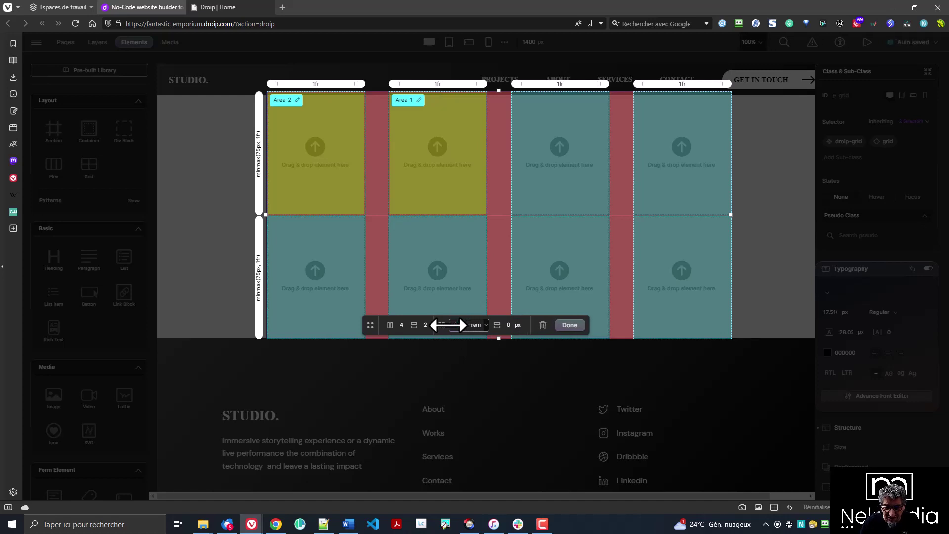
key(Tab)
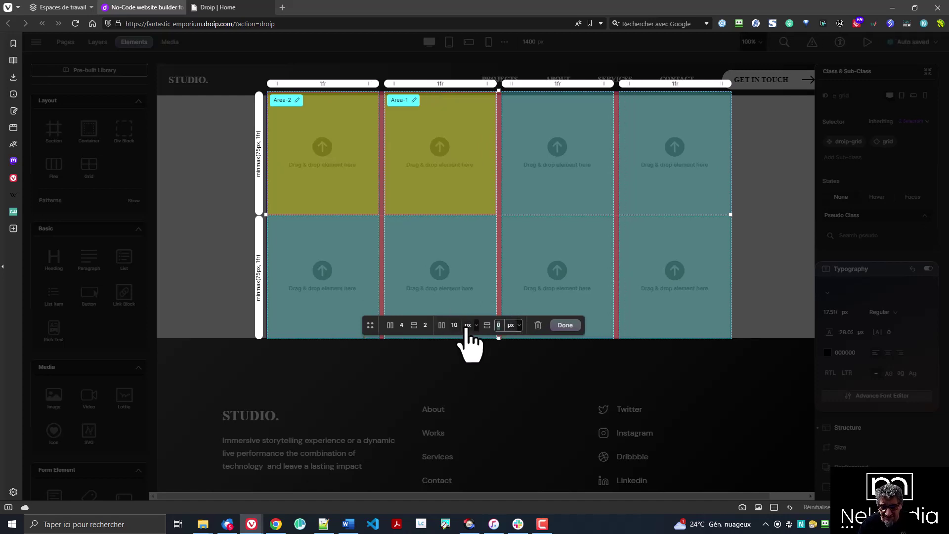
Step: Set the grid's column gap to 2 rem and finish grid editing
click(454, 324)
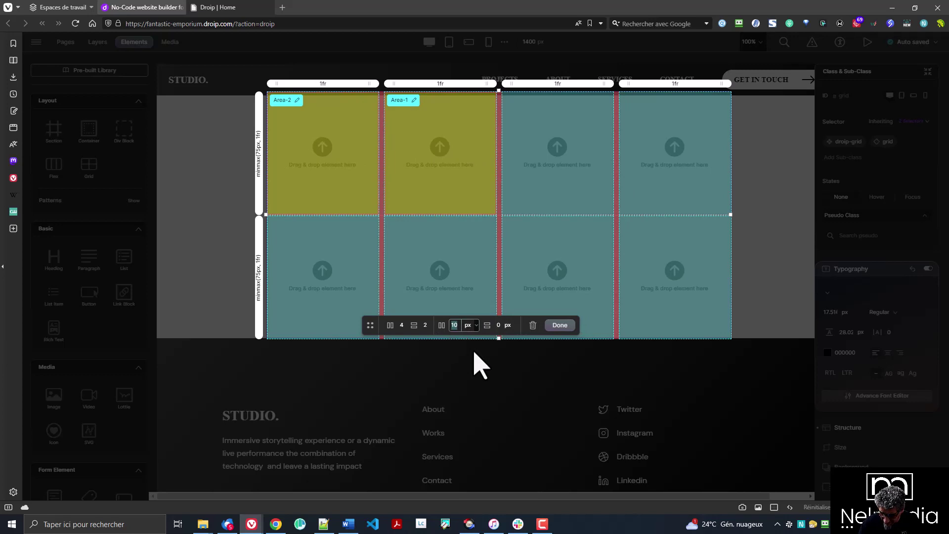
text(2 rem)
key(Tab)
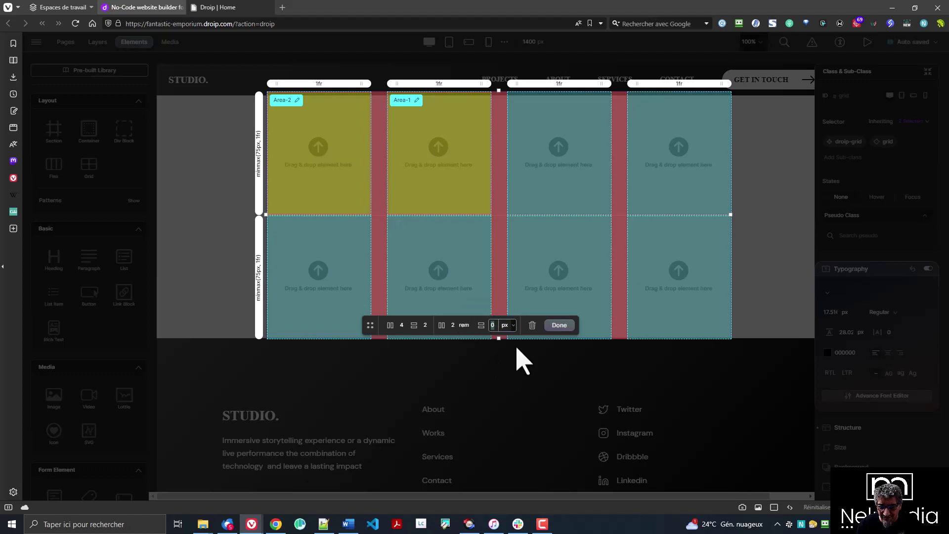
click(558, 325)
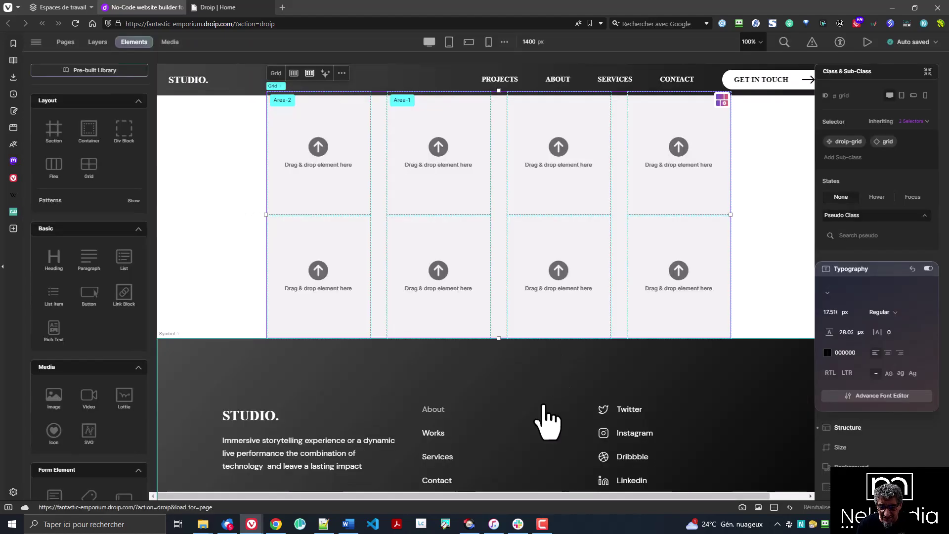
Step: Reopen the grid for editing, set its row gap to 2 rem and finish editing
scroll(633, 315, up, 2)
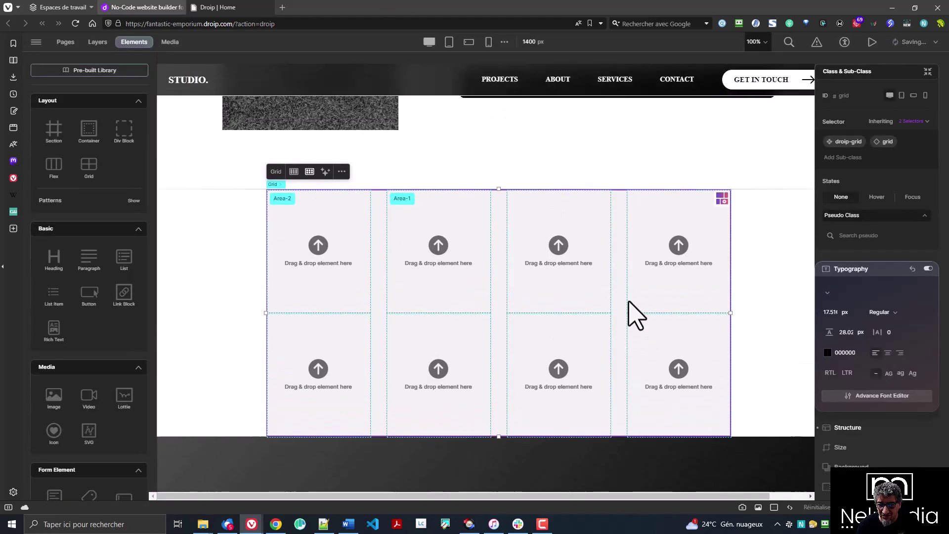
click(721, 199)
scroll(477, 402, down, 2)
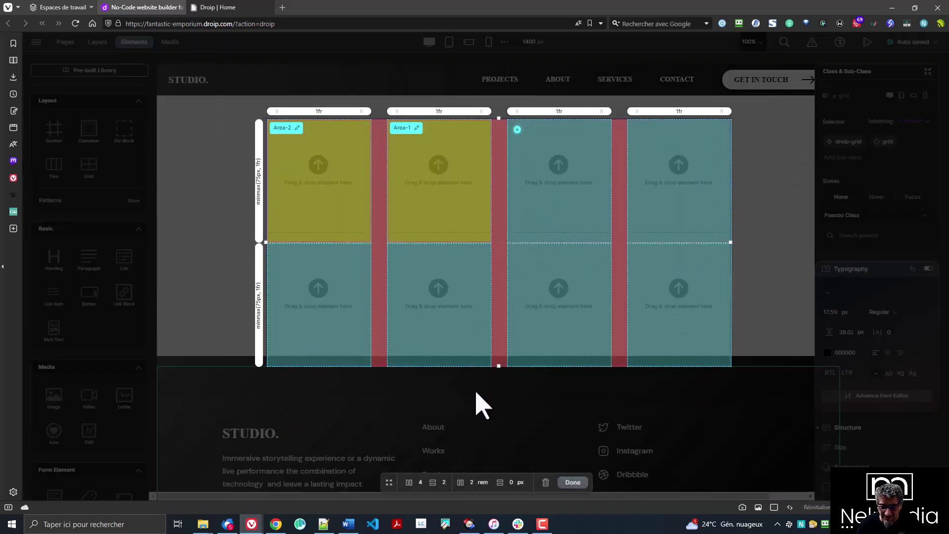
click(512, 483)
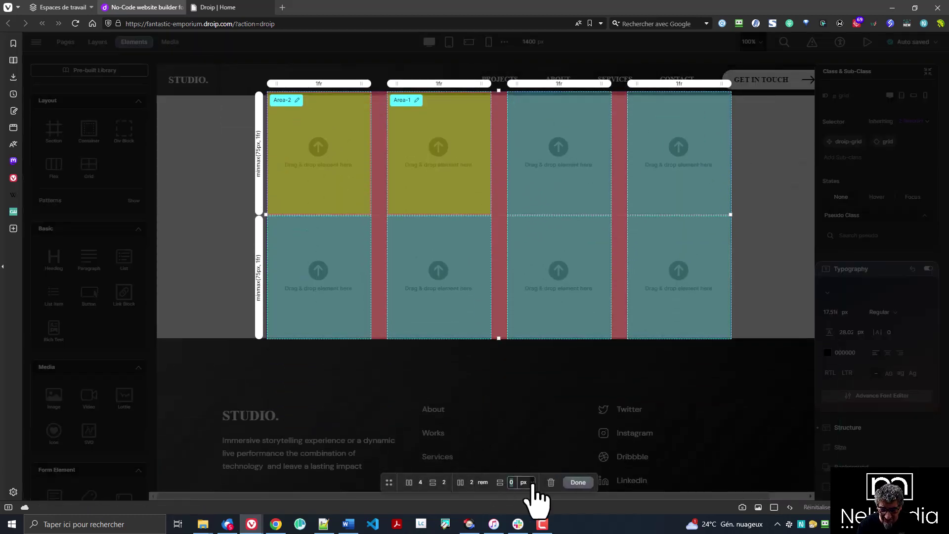
text(2rem)
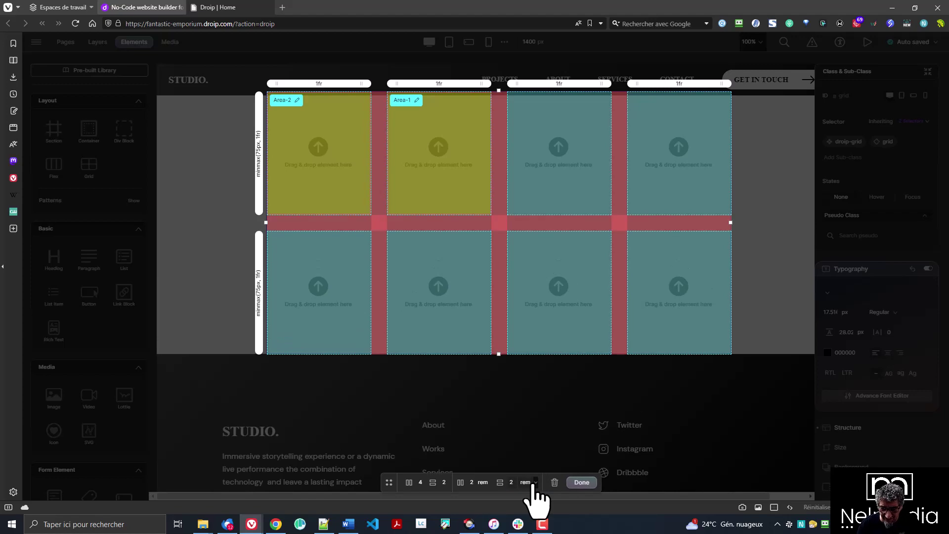
click(587, 482)
scroll(667, 262, down, 2)
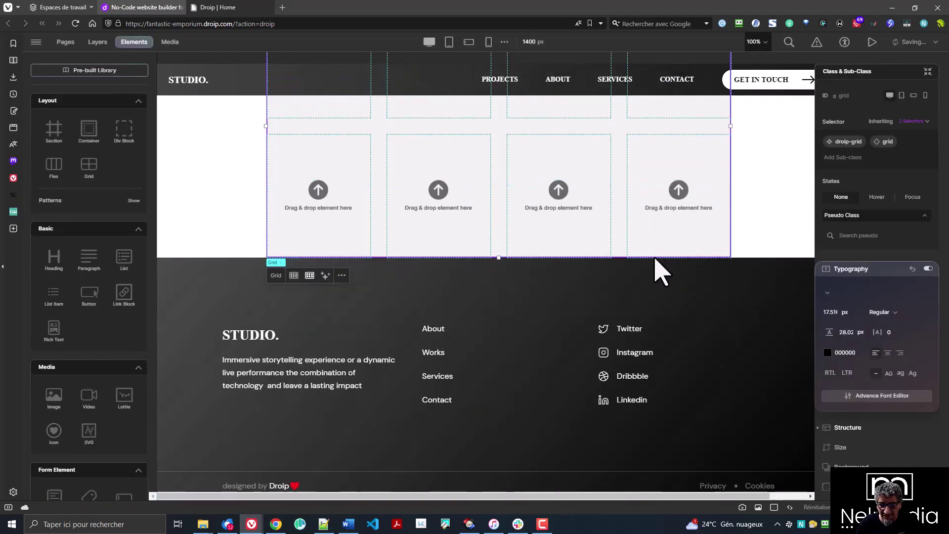
Step: Switch the grid element to a flex layout and apply the 4X4 grid preset to it
scroll(628, 275, up, 4)
scroll(566, 297, down, 3)
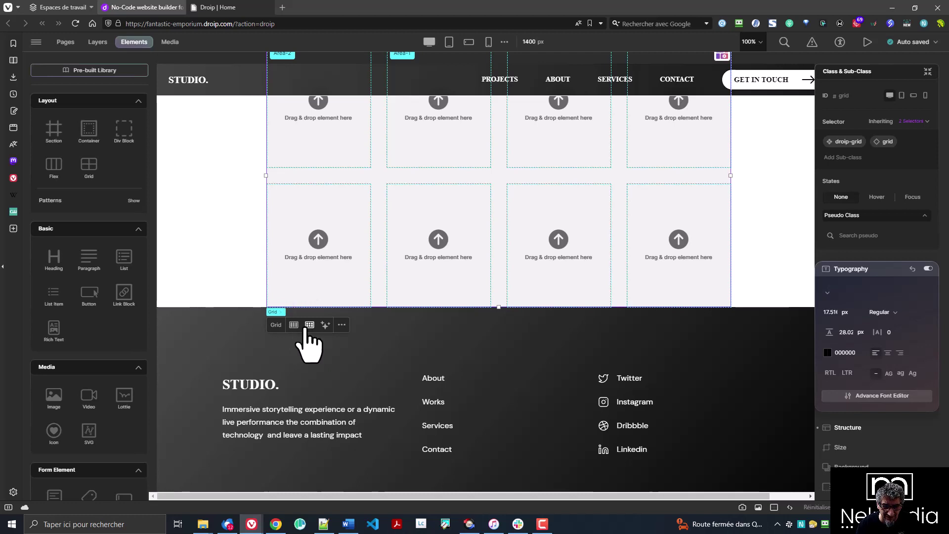
click(294, 325)
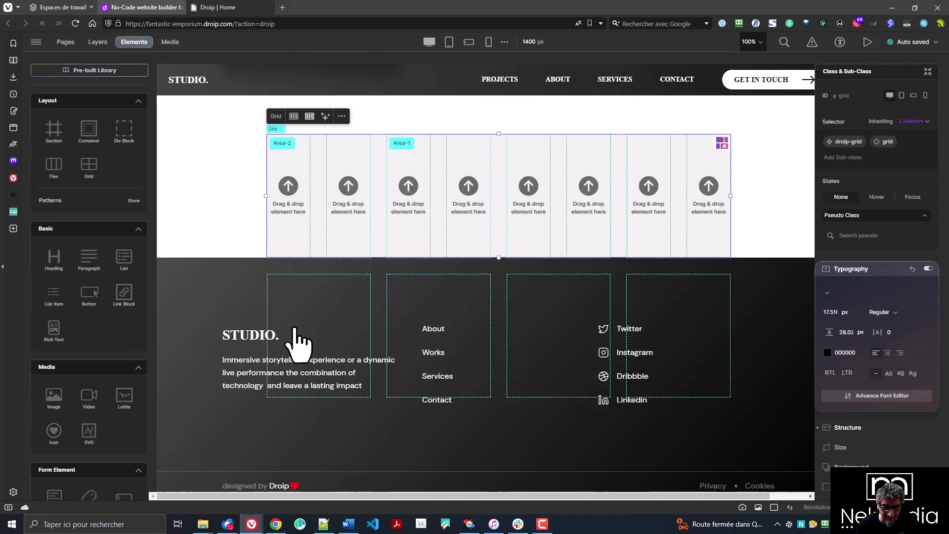
scroll(479, 239, up, 3)
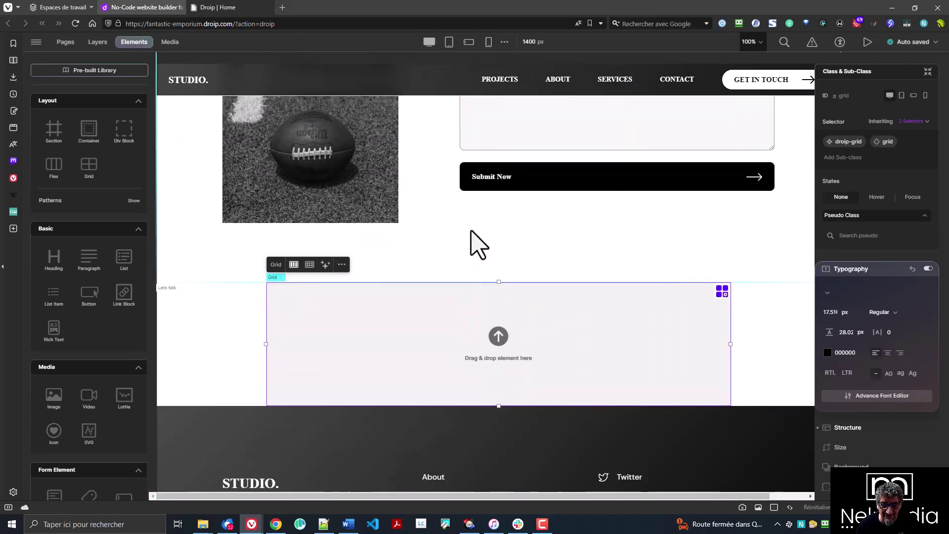
scroll(433, 286, up, 3)
scroll(435, 296, down, 7)
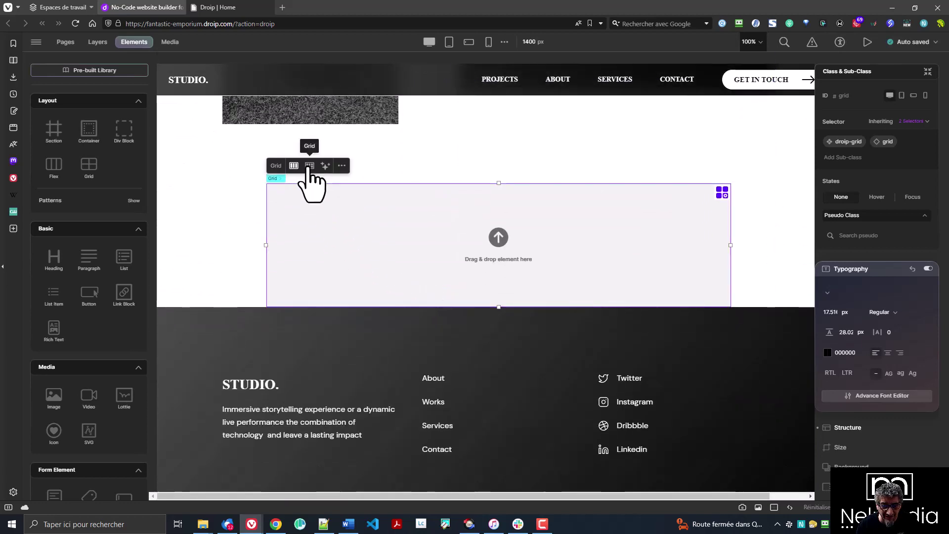
click(310, 166)
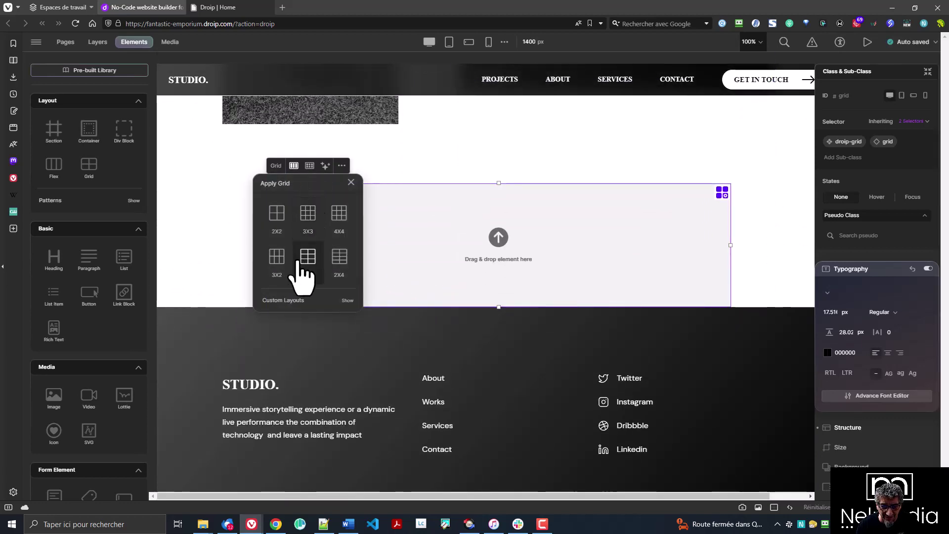
click(337, 218)
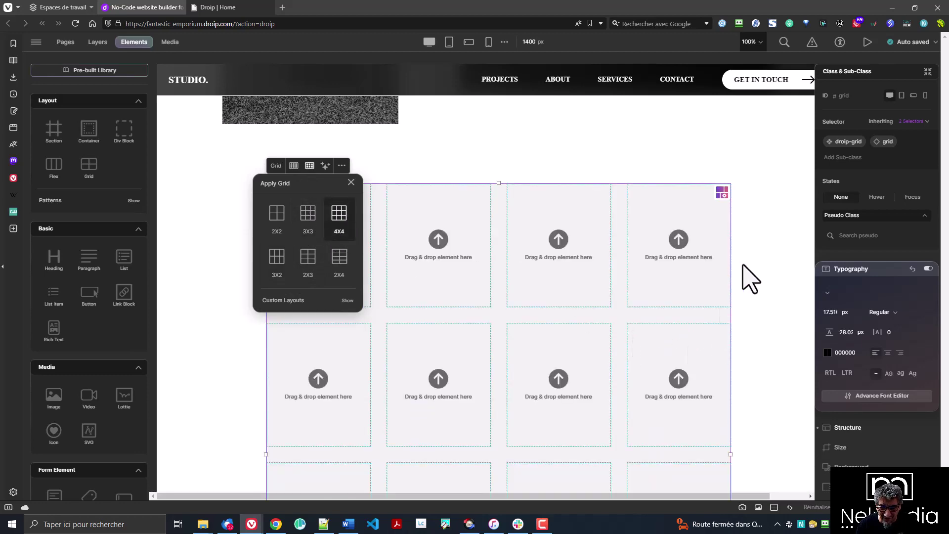
key(Escape)
Step: Examine the 4X4 grid and its column, row and gap settings in grid editing mode
scroll(646, 346, down, 3)
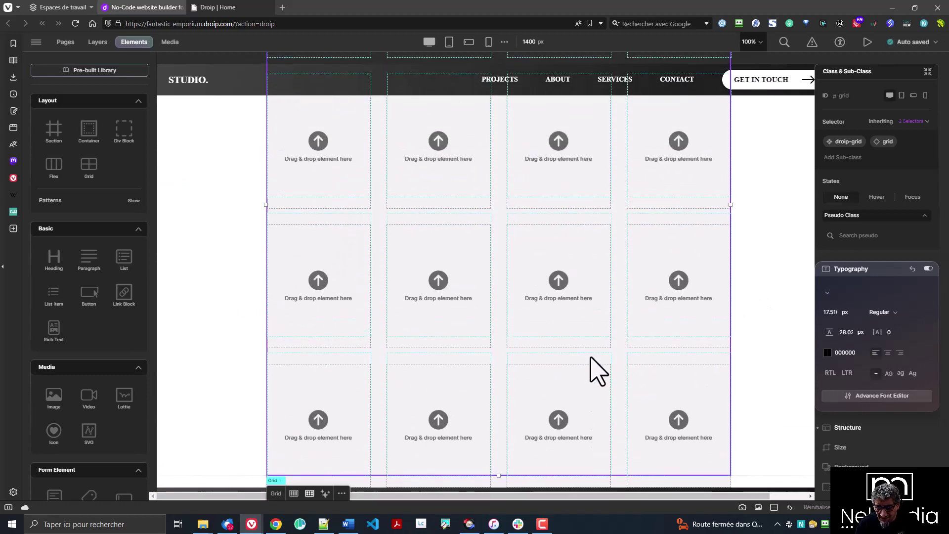
scroll(598, 363, up, 3)
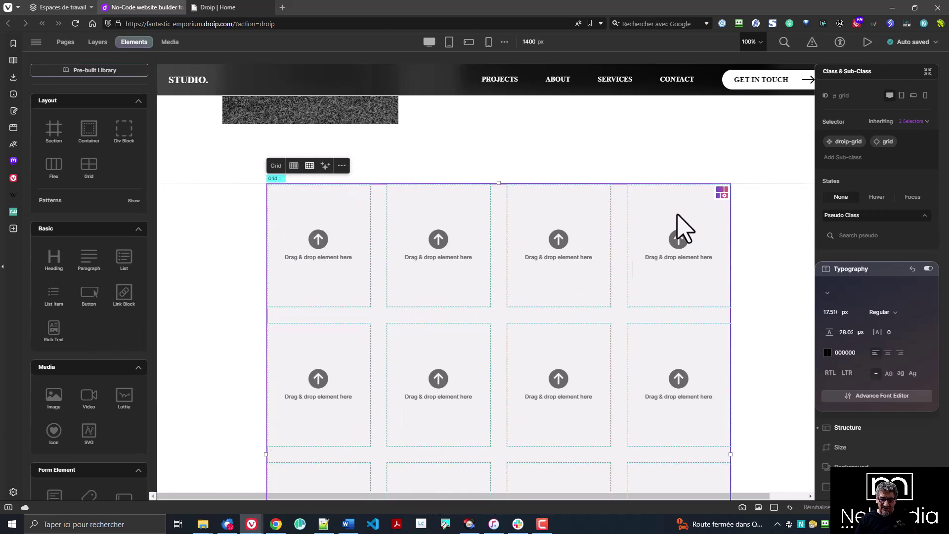
click(722, 192)
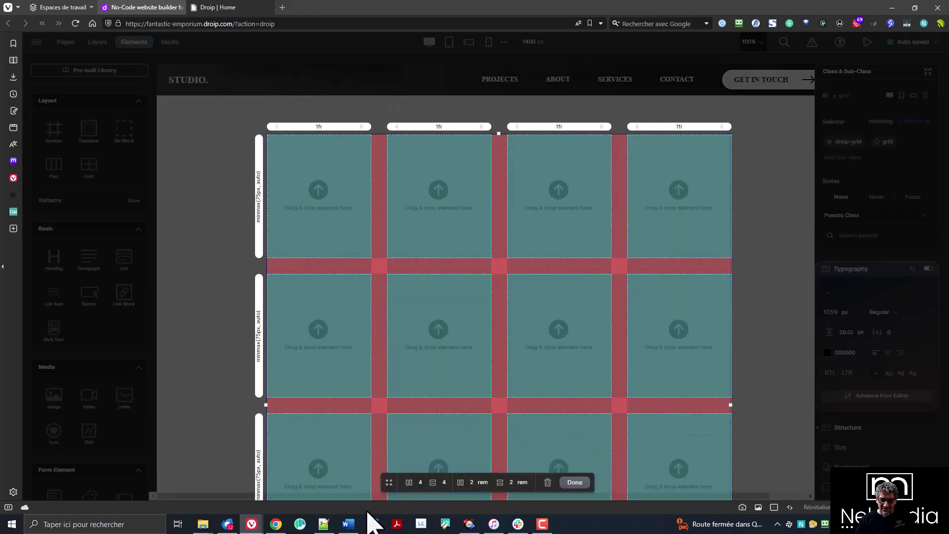
click(574, 483)
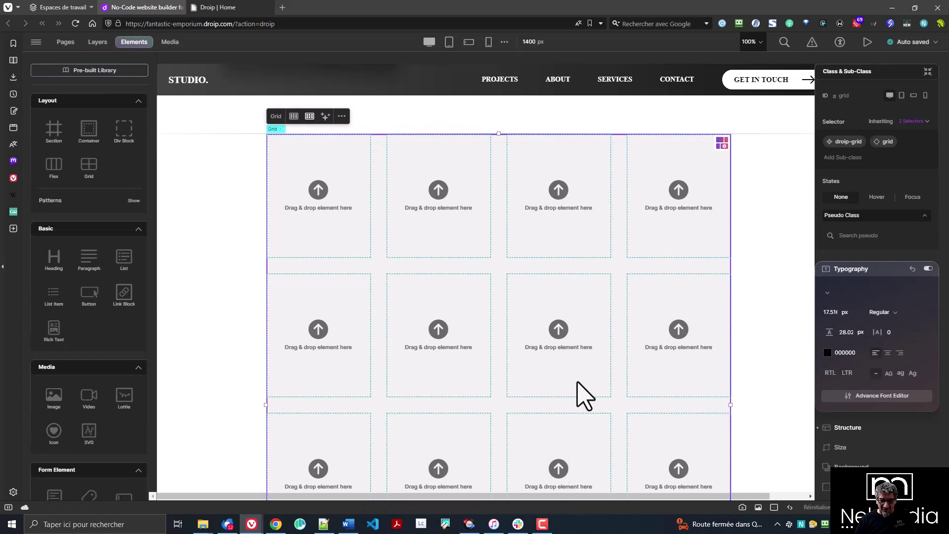
Step: Turn the element into a flex layout once more and reapply the 4X4 grid preset
scroll(454, 285, up, 2)
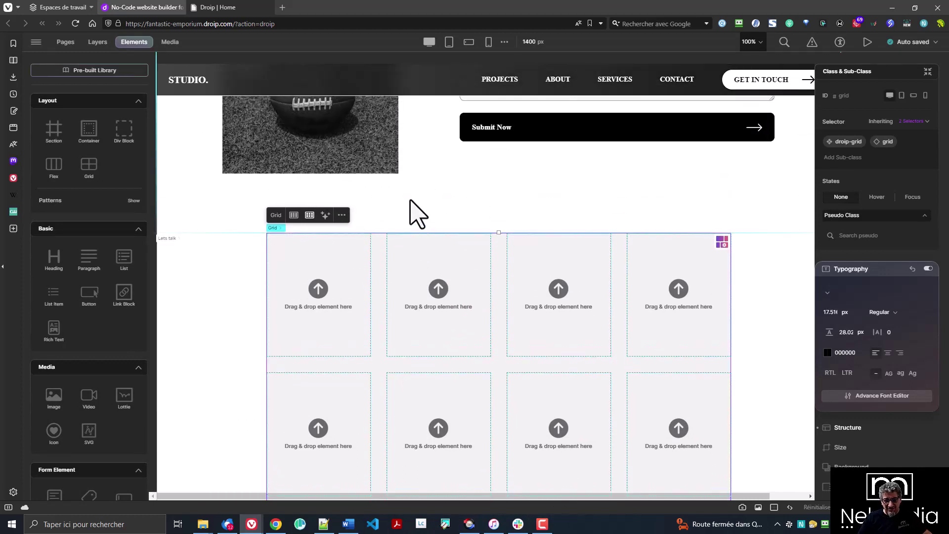
click(294, 215)
click(309, 215)
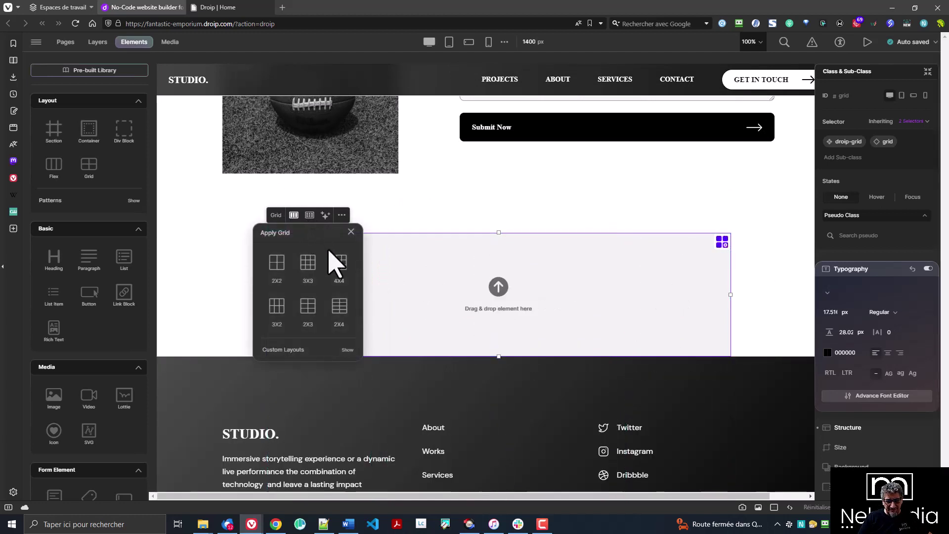
click(339, 264)
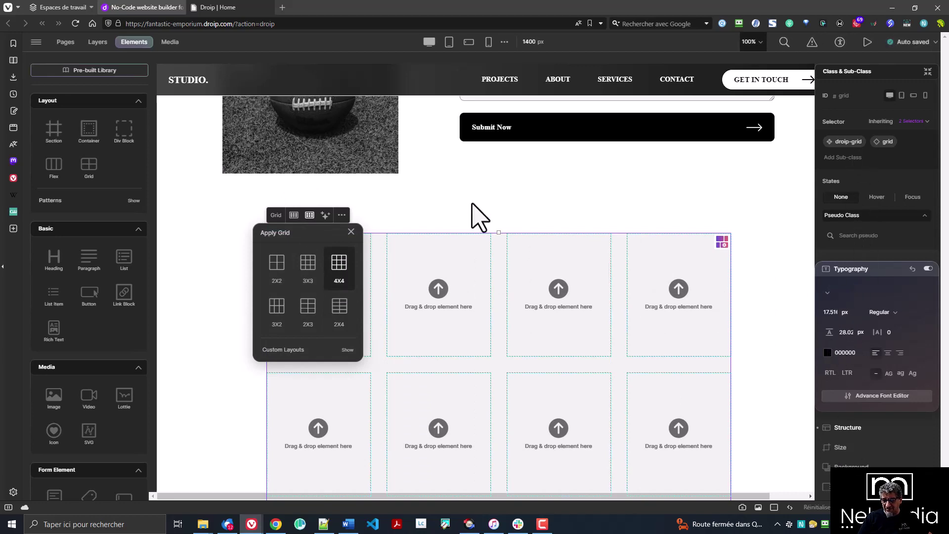
click(387, 216)
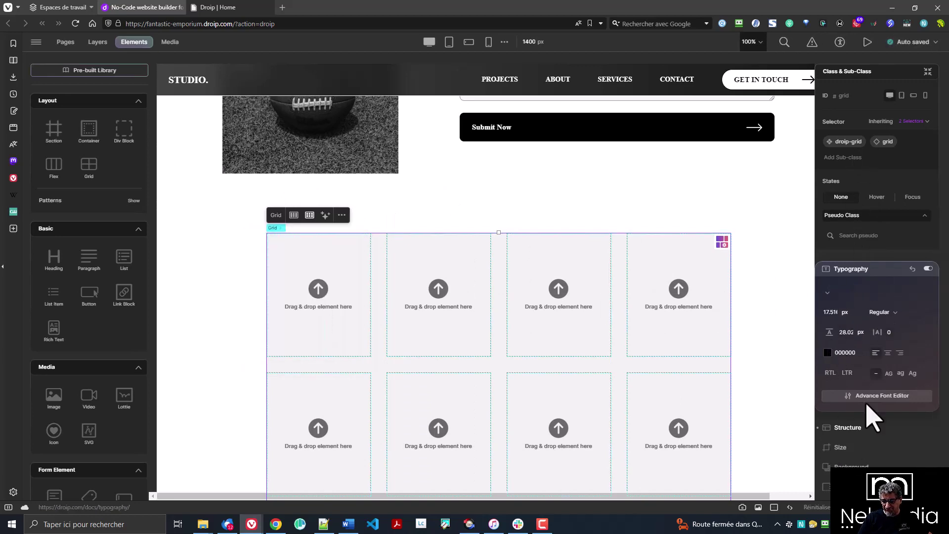
Step: Look over the home page sections above the grid, from the contact form up to the slider
scroll(445, 262, up, 5)
scroll(403, 195, up, 4)
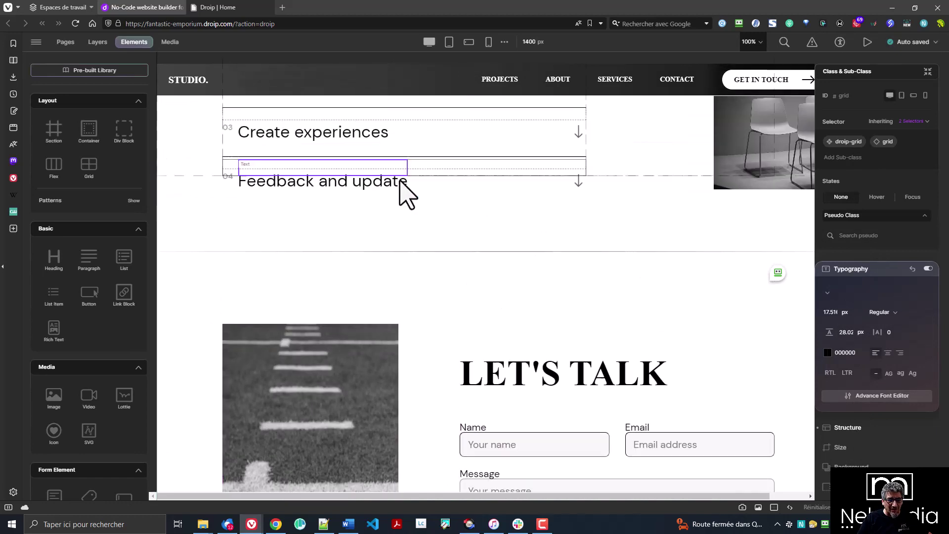
scroll(630, 261, down, 1)
scroll(626, 260, up, 4)
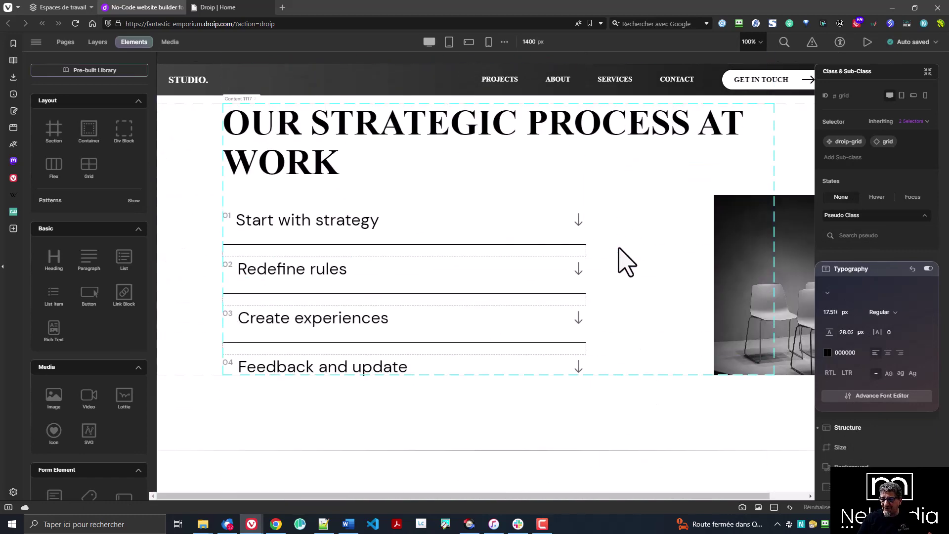
scroll(619, 252, up, 10)
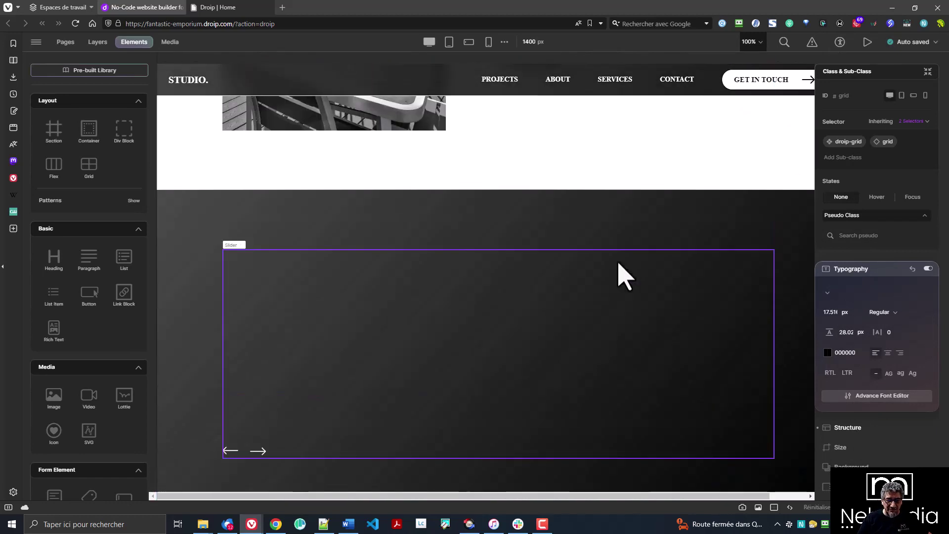
scroll(622, 277, down, 15)
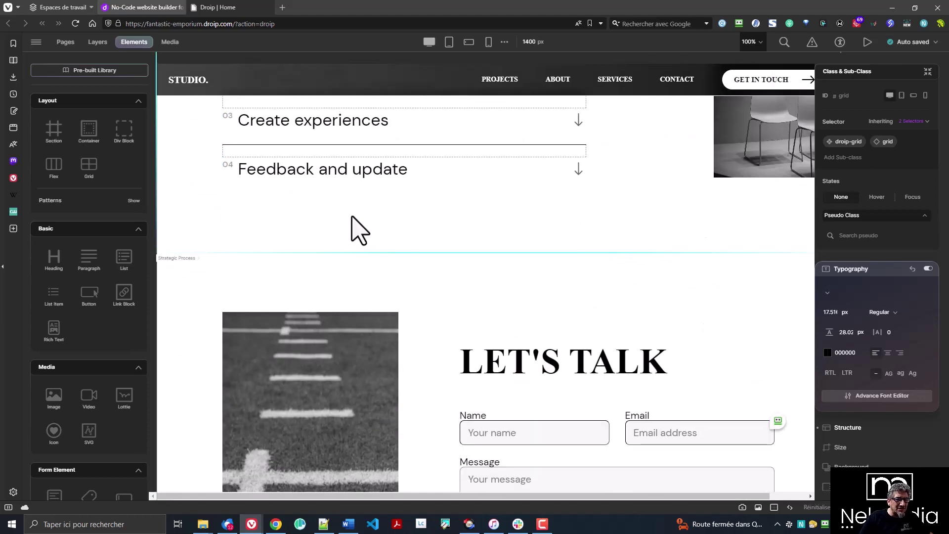
Step: Examine the context options, including the arrange options, for the football image and for the LET'S TALK section
scroll(494, 267, down, 3)
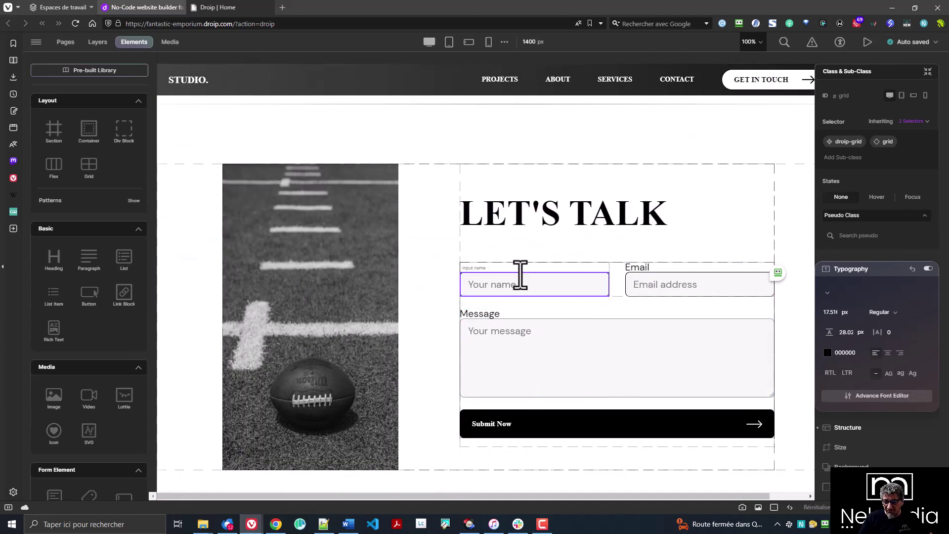
click(326, 240)
right_click(326, 236)
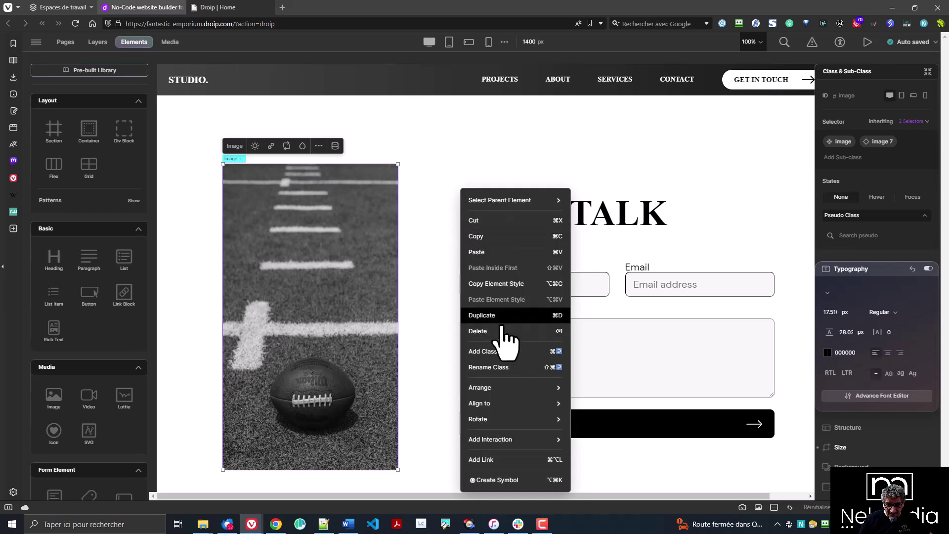
mouse_move(514, 388)
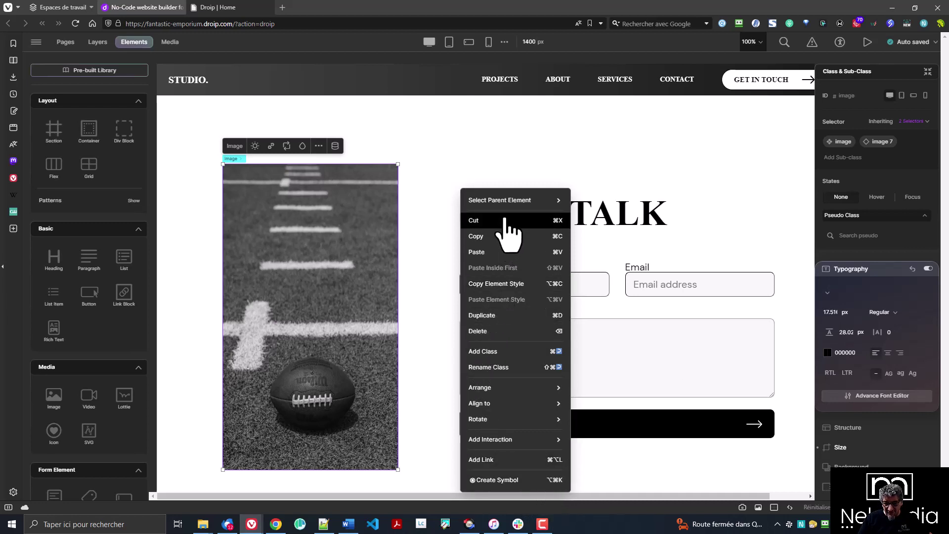
mouse_move(508, 202)
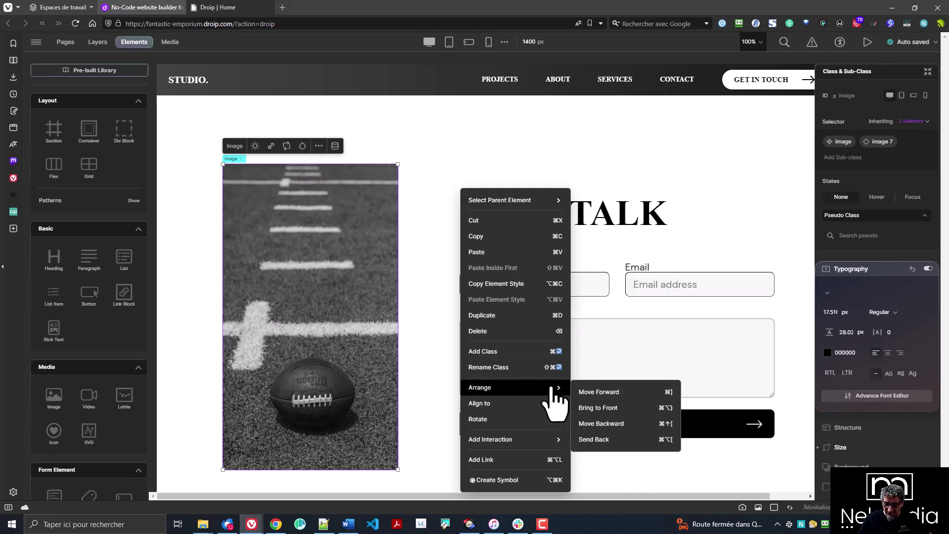
mouse_move(532, 433)
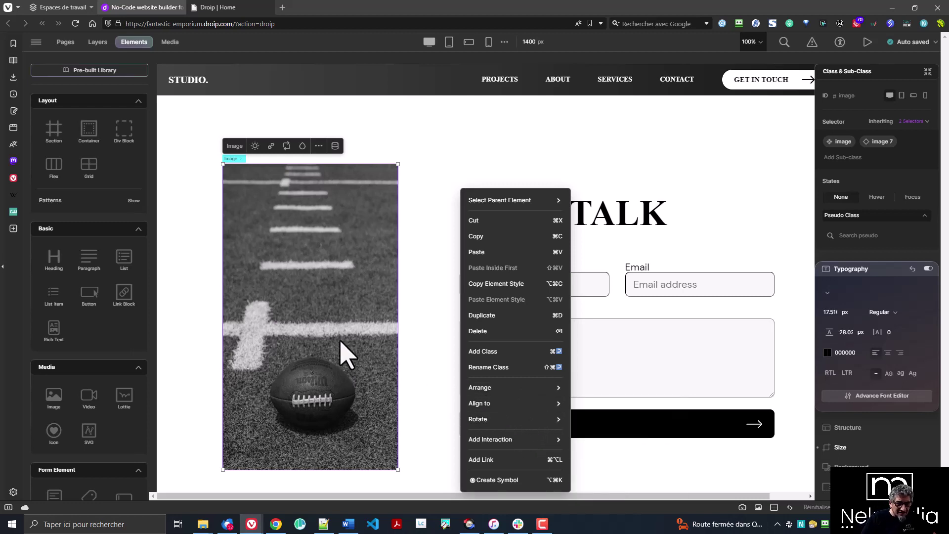
click(399, 149)
right_click(400, 136)
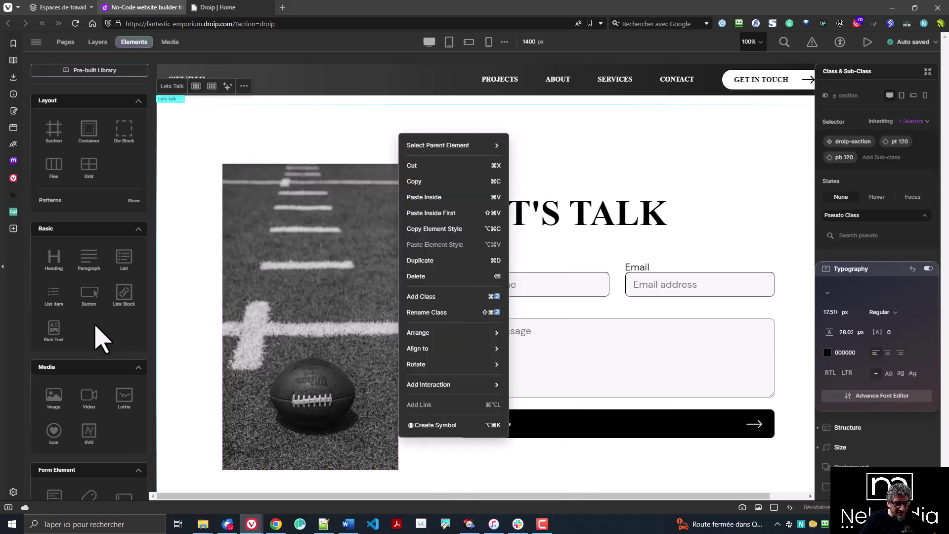
Step: Add a Code component to the home page directly below the LET'S TALK section's content
scroll(97, 336, down, 4)
scroll(127, 416, down, 3)
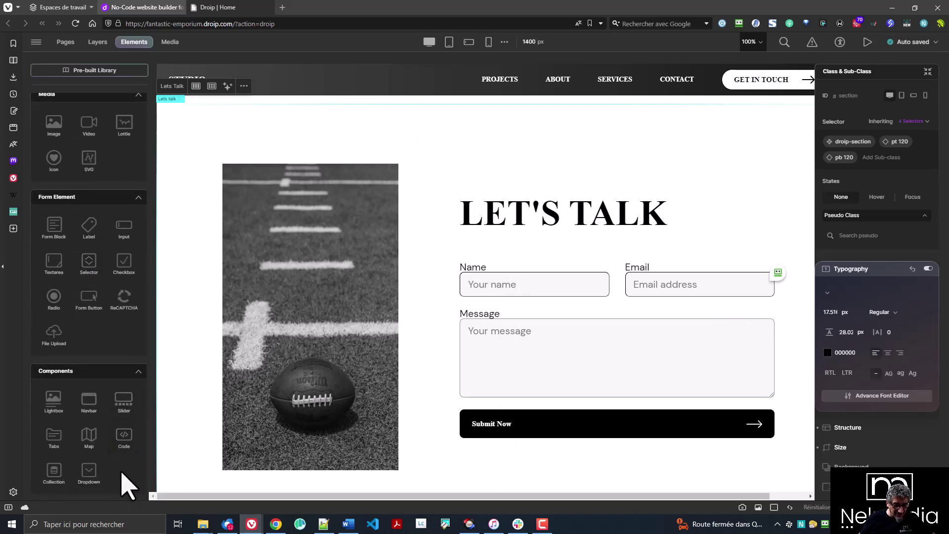
drag(118, 433, 243, 438)
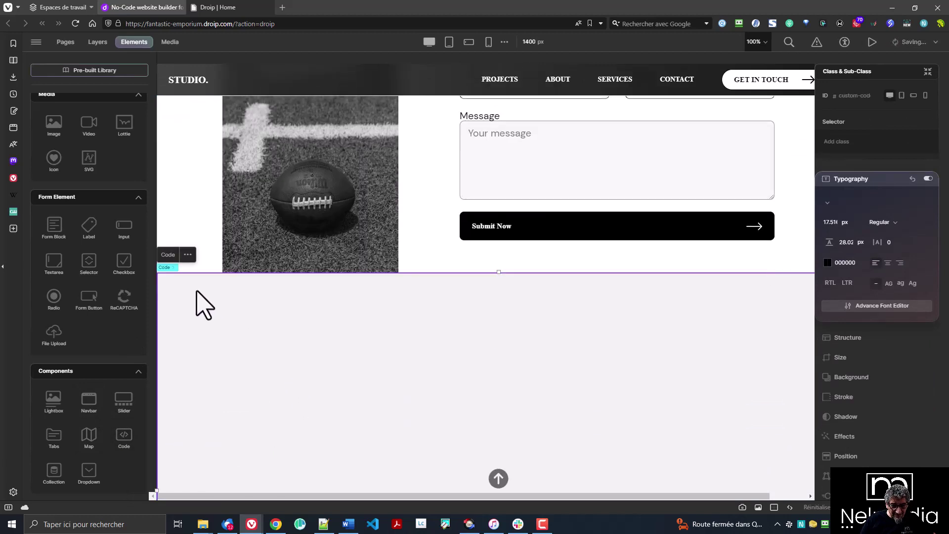
Step: Embed a custom script in the Code component that runs alert("Hello world!"); inside script tags
scroll(273, 405, down, 4)
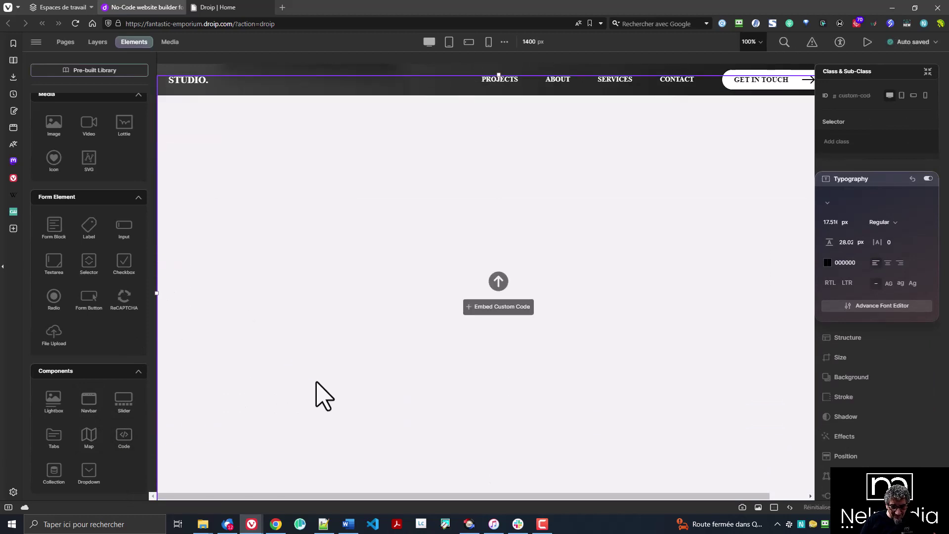
click(500, 306)
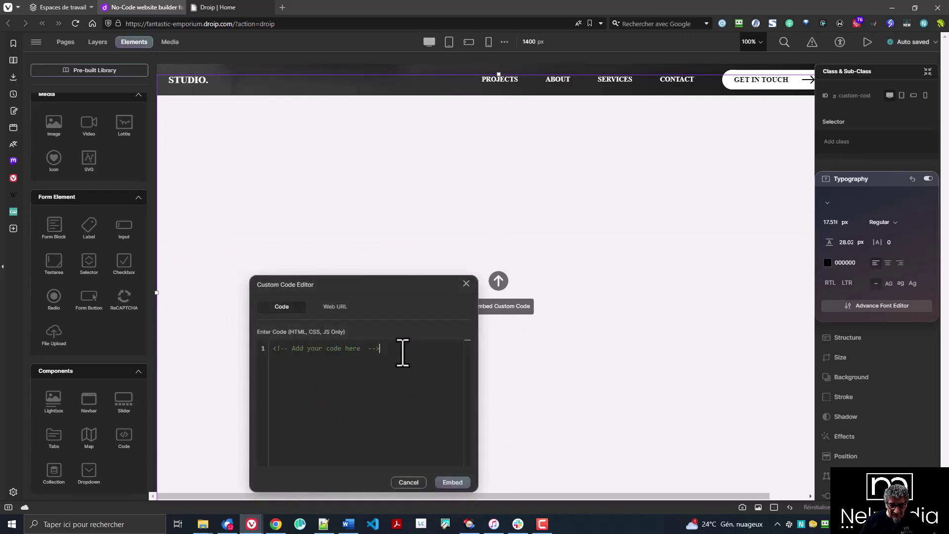
key(Return)
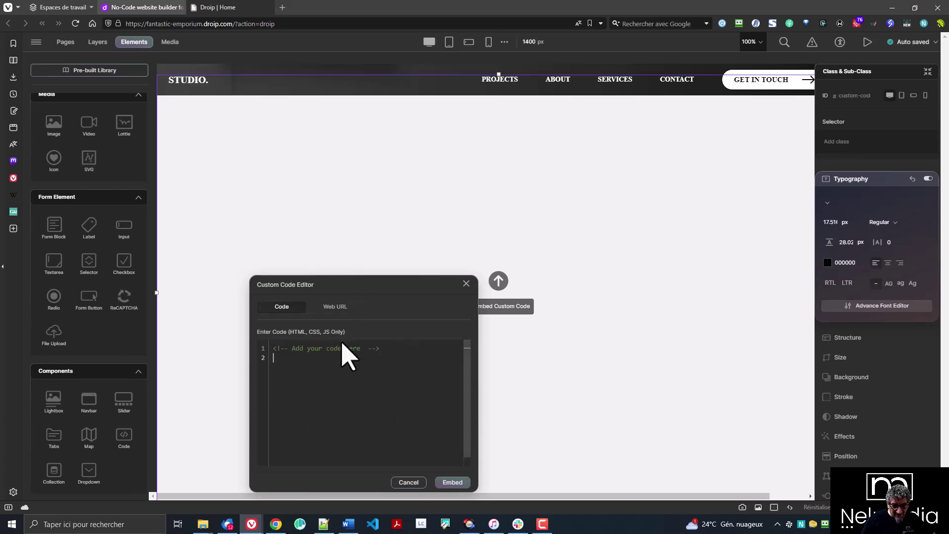
text(<s)
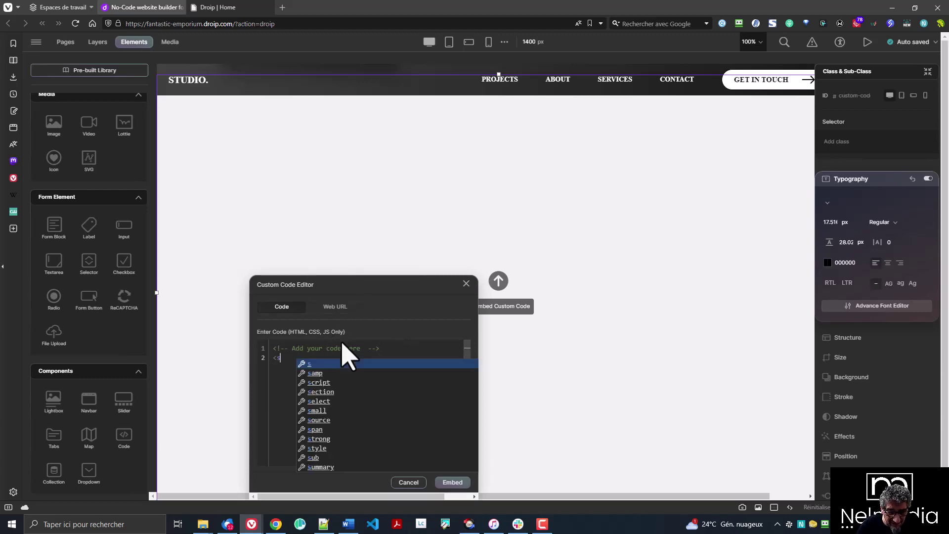
text(cript>)
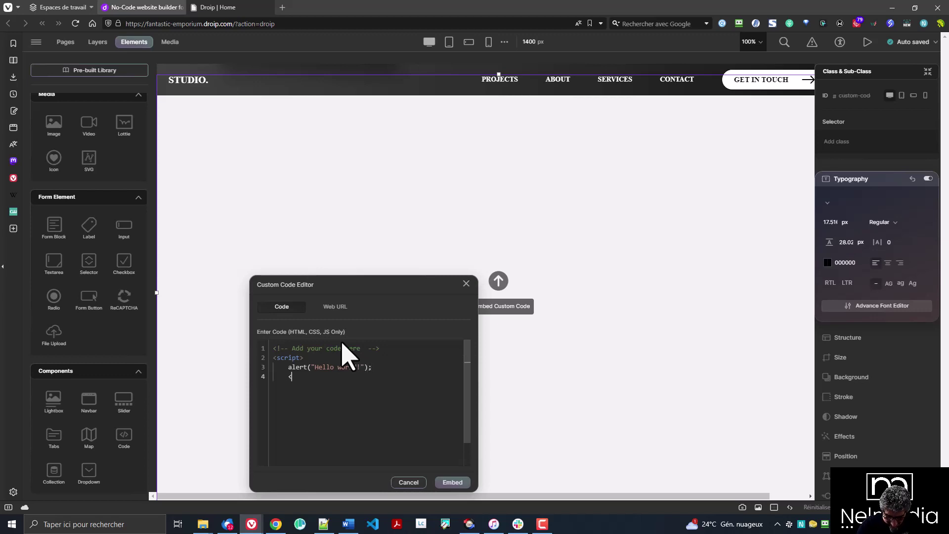
text(s)
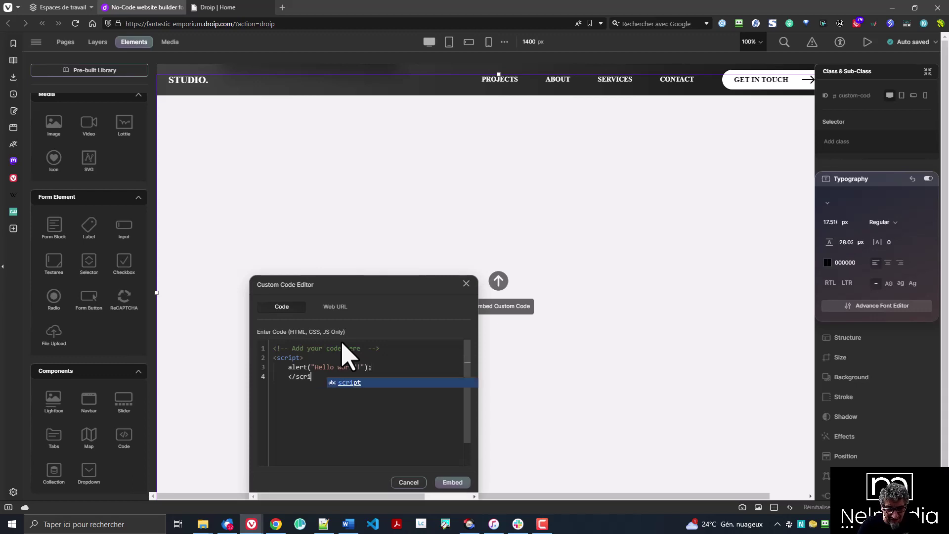
text(cript>)
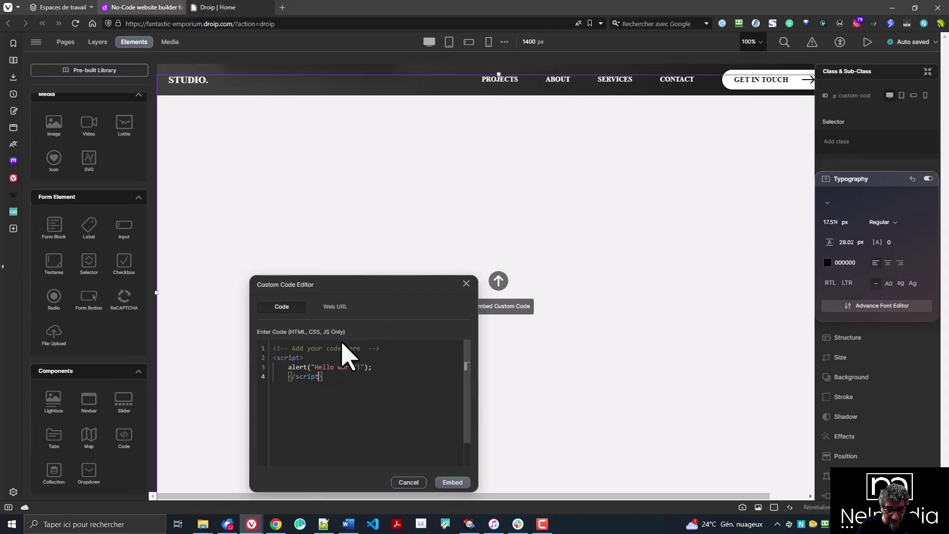
key(Home)
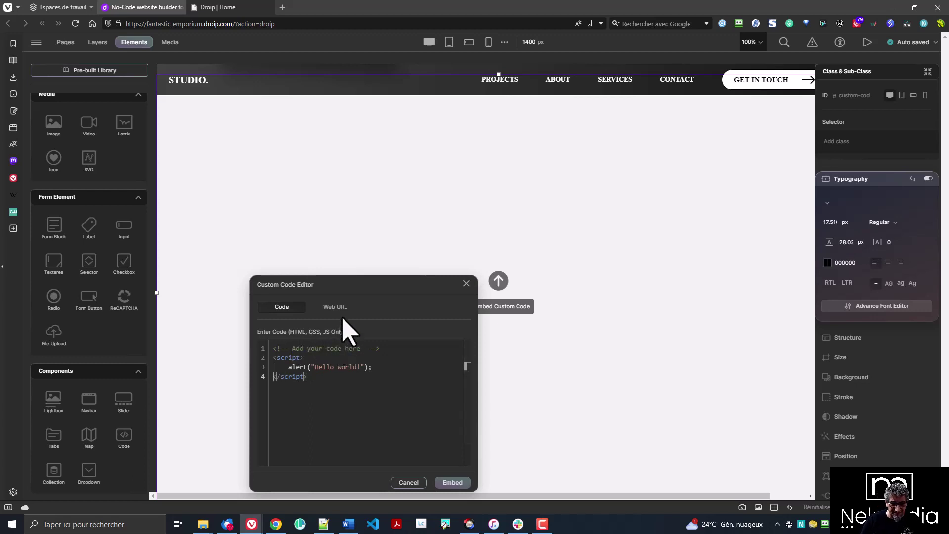
drag(340, 381, 273, 357)
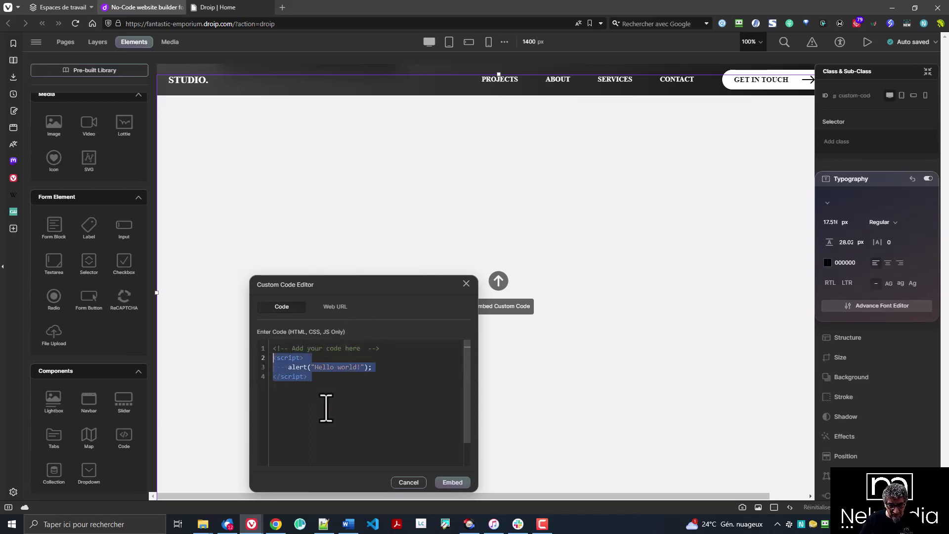
click(326, 403)
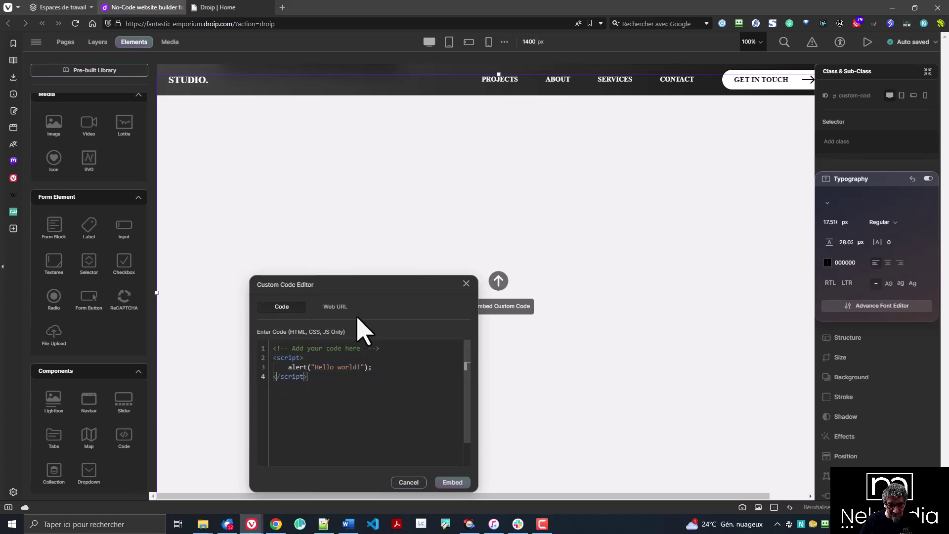
click(453, 482)
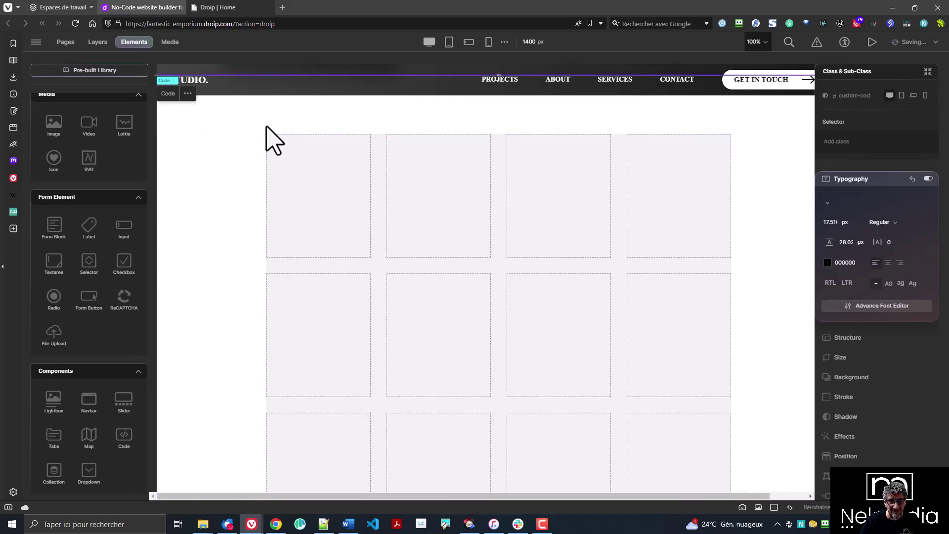
Step: Preview the live home page to test the script, dismiss its alert and return to the editor
scroll(328, 215, down, 3)
scroll(267, 366, down, 2)
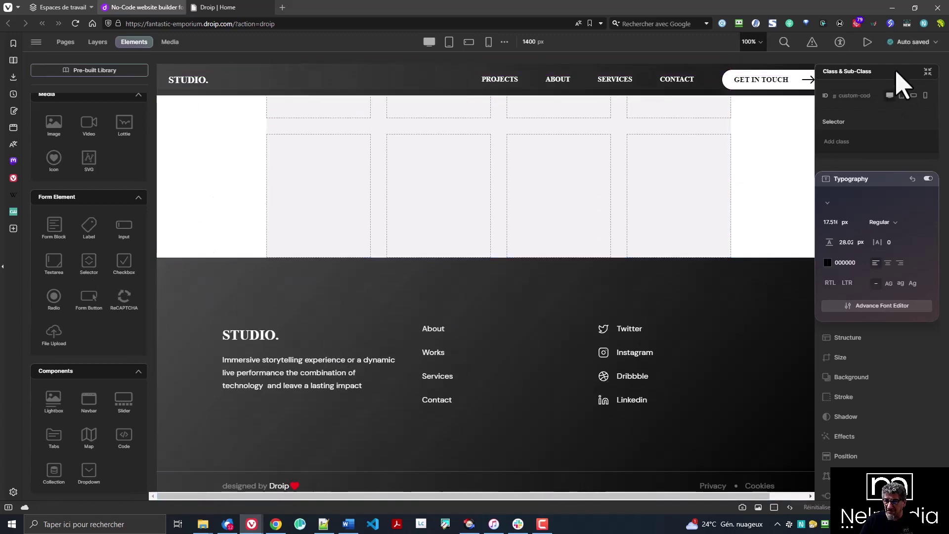
click(868, 43)
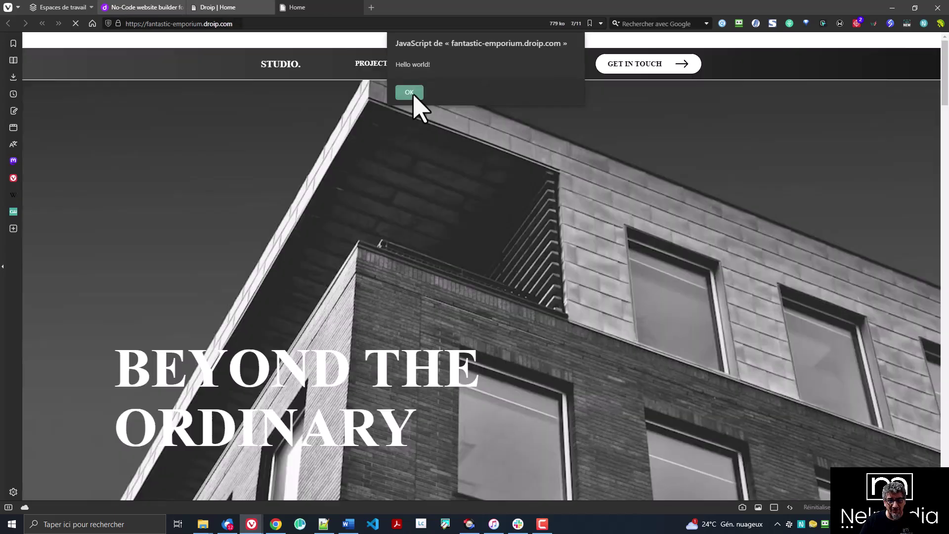
click(415, 94)
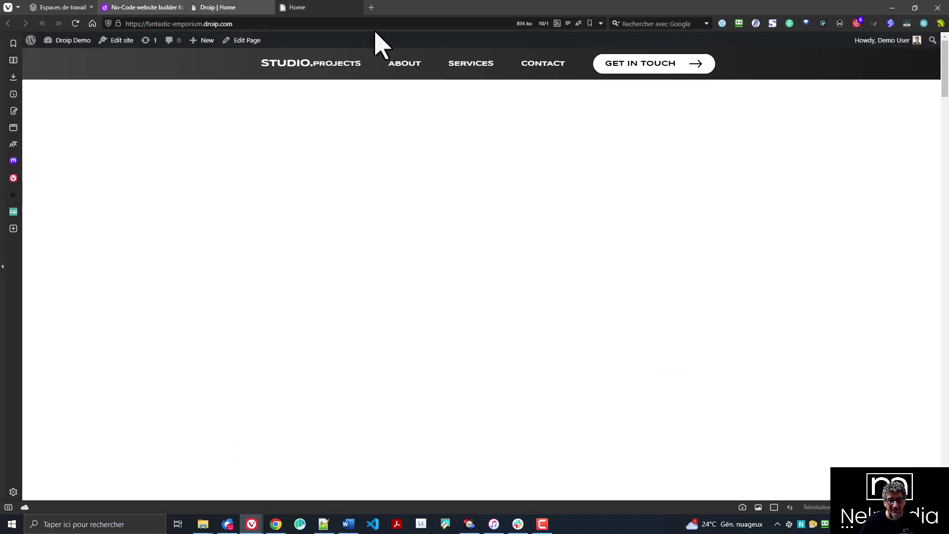
click(356, 8)
scroll(420, 390, up, 15)
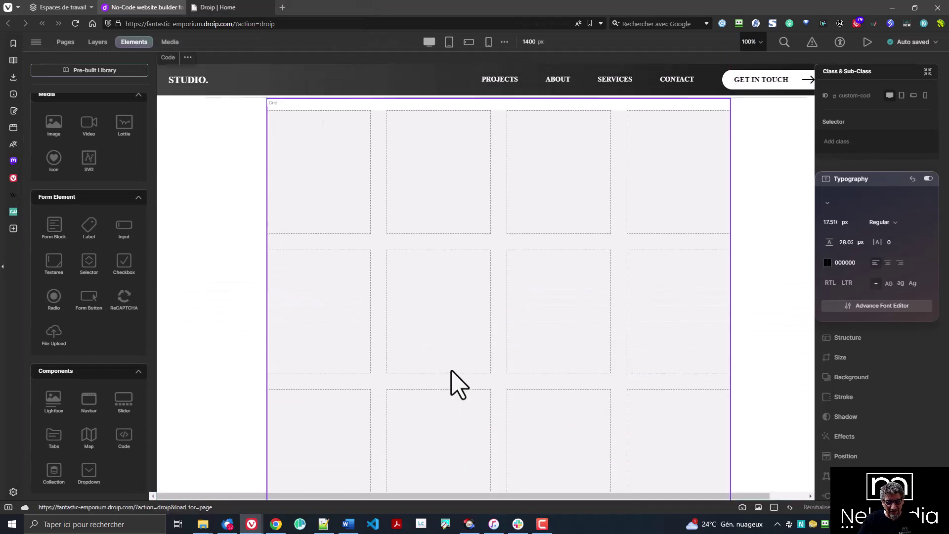
scroll(475, 380, up, 15)
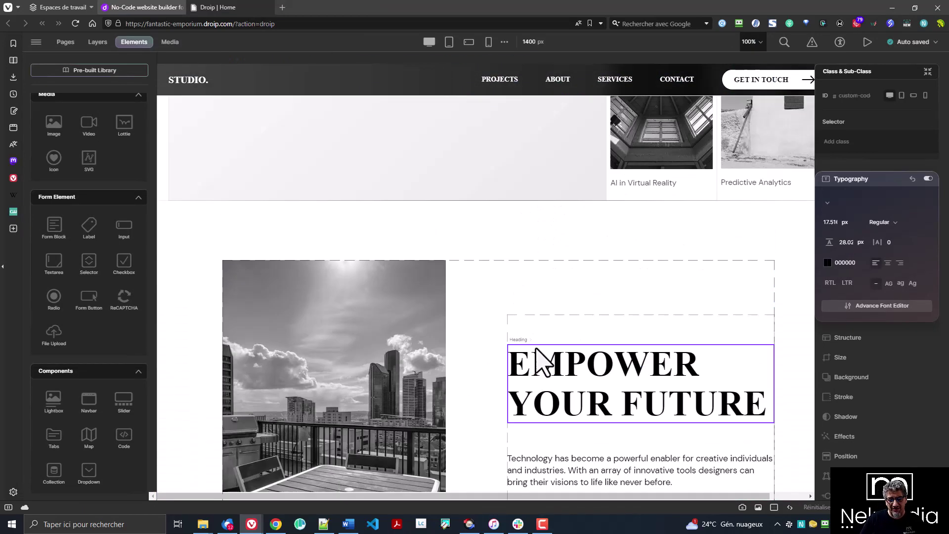
scroll(146, 326, up, 5)
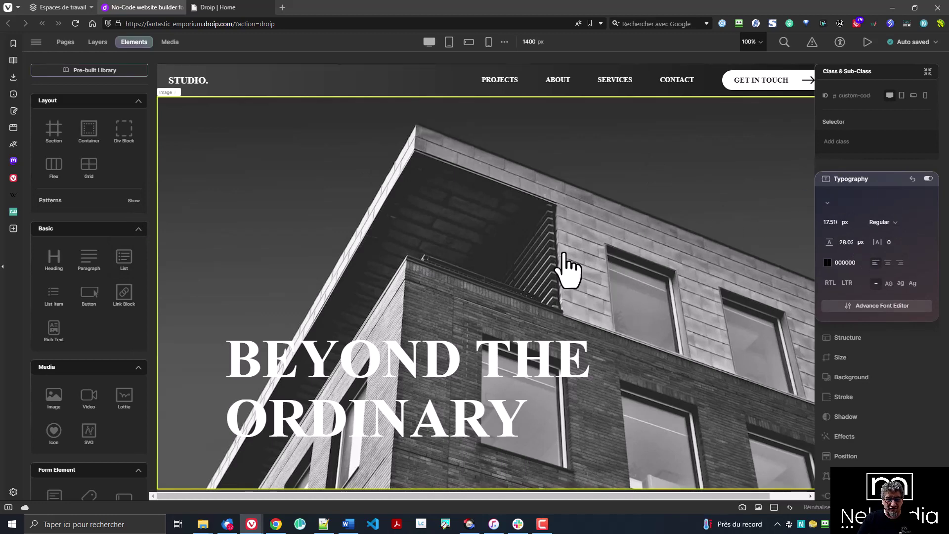
scroll(551, 270, down, 3)
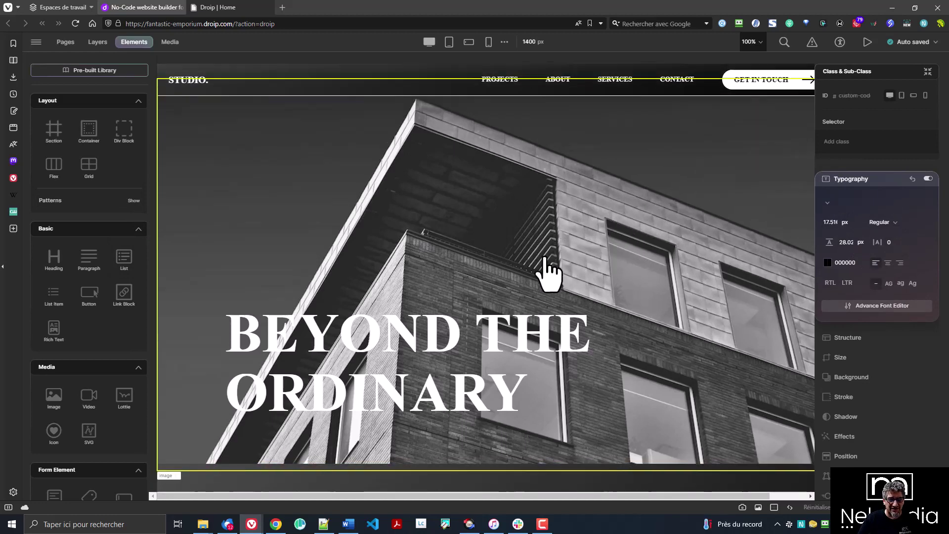
scroll(537, 292, up, 3)
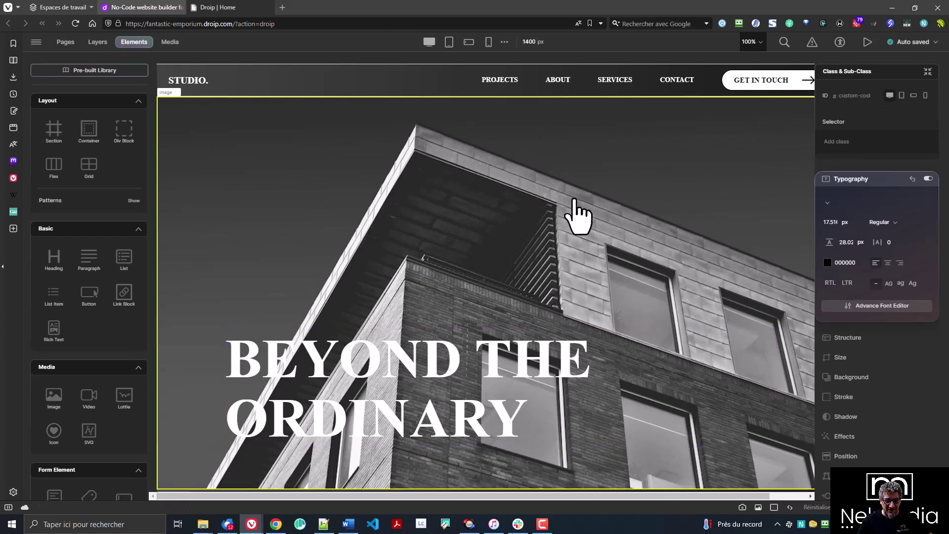
Step: Switch to the Droip website, open its Pricing page and read the Single Website plan's price and renewal terms
click(158, 2)
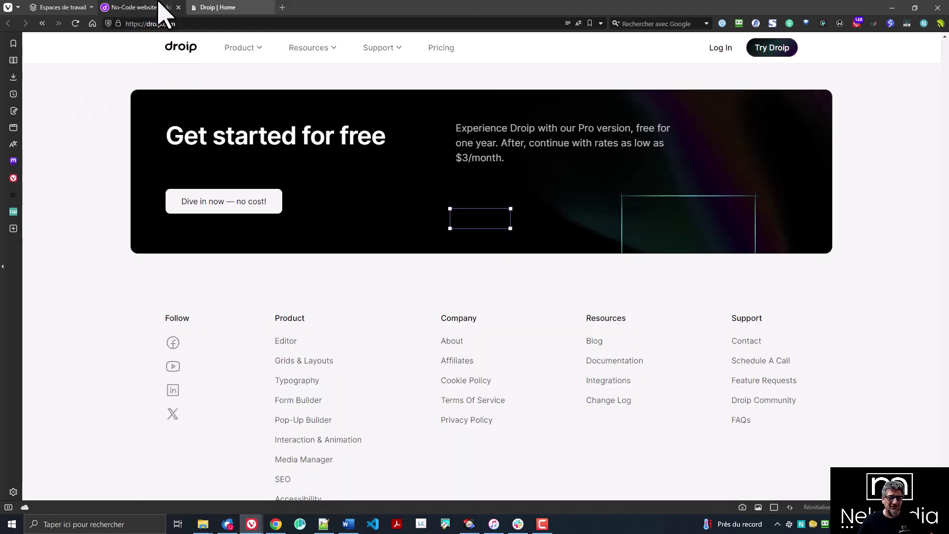
click(430, 54)
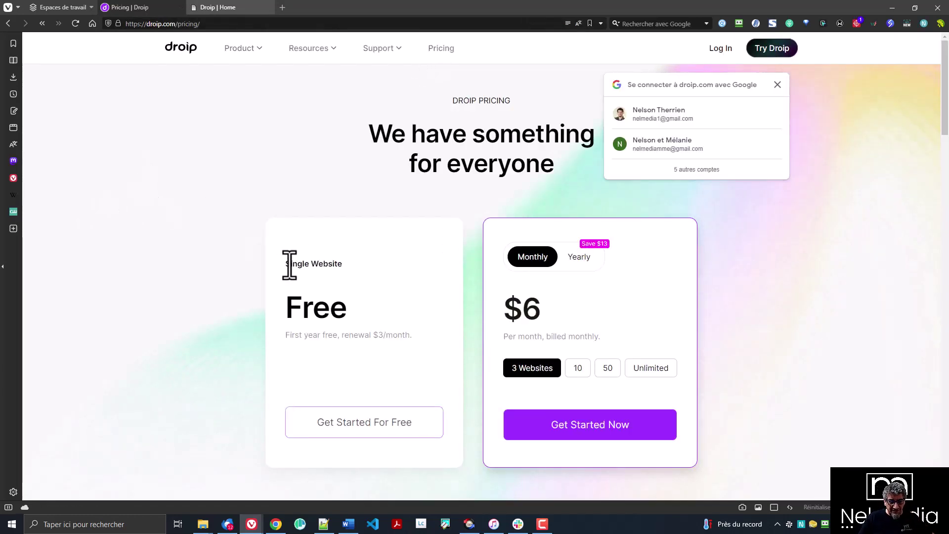
drag(286, 263, 379, 302)
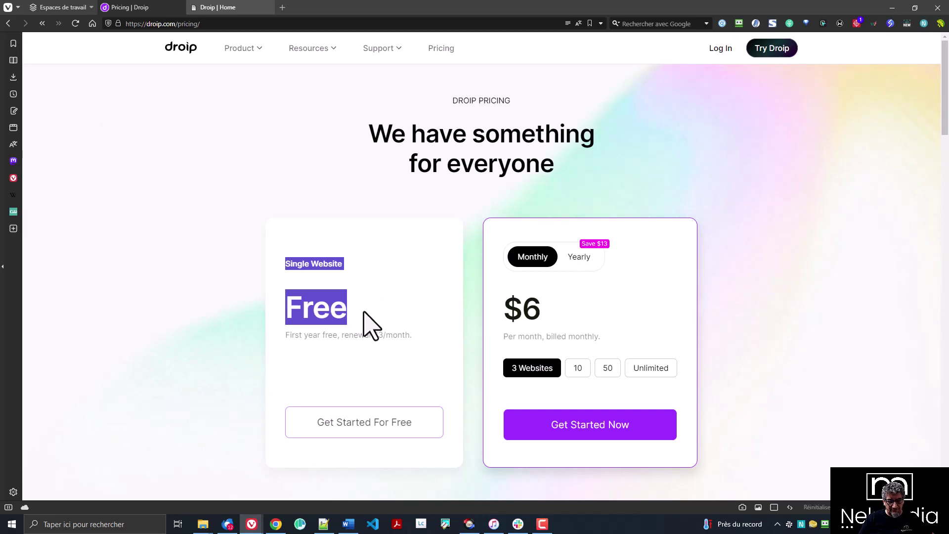
drag(287, 336, 424, 346)
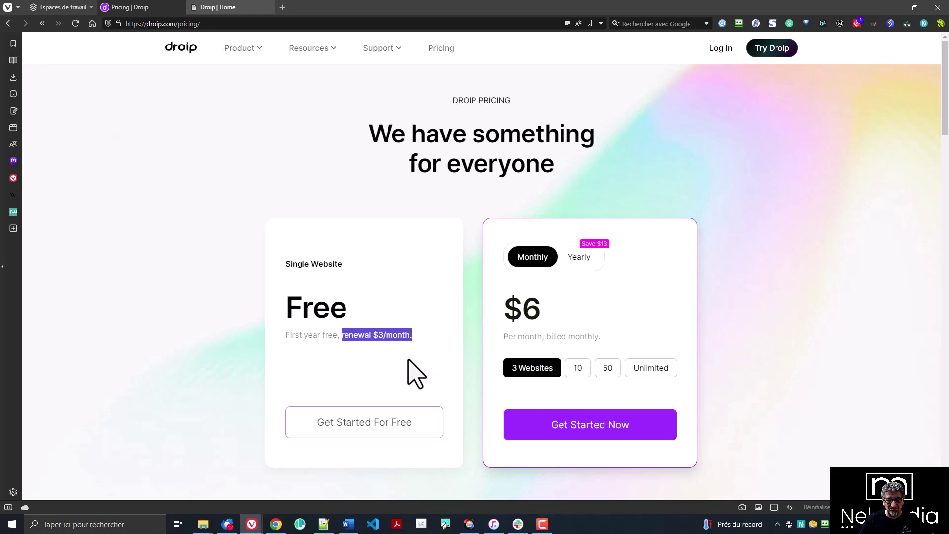
Step: Review the pricing page's lists of things you can and can't do with Droip
scroll(452, 262, down, 5)
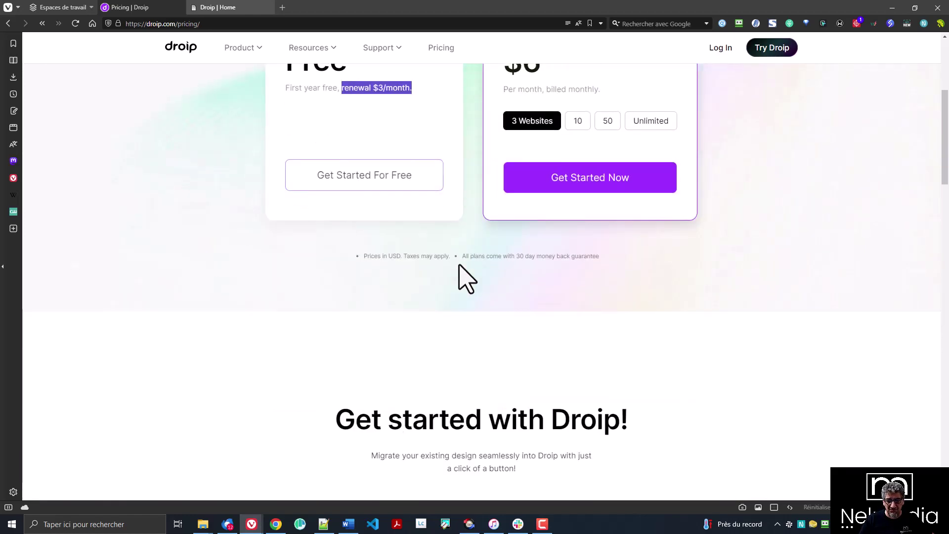
scroll(604, 297, down, 7)
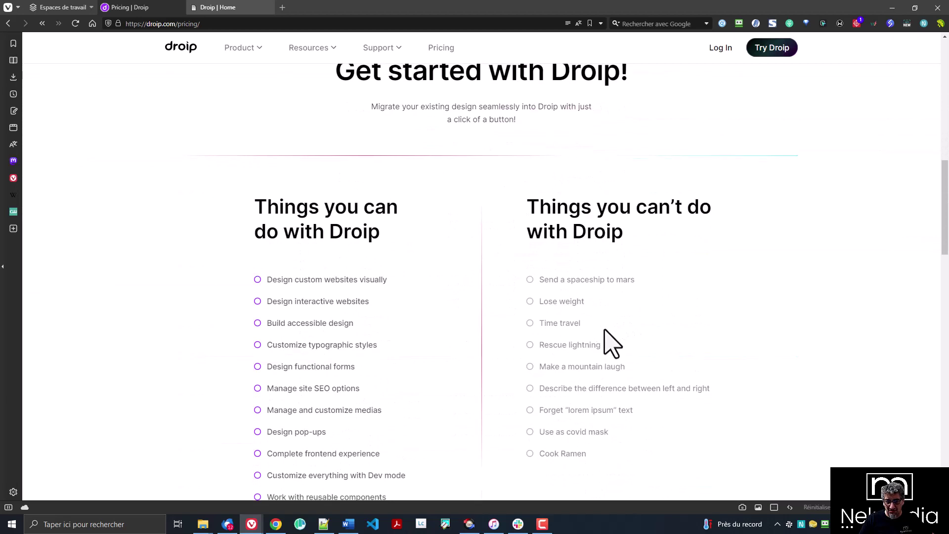
scroll(604, 330, down, 3)
scroll(607, 343, down, 2)
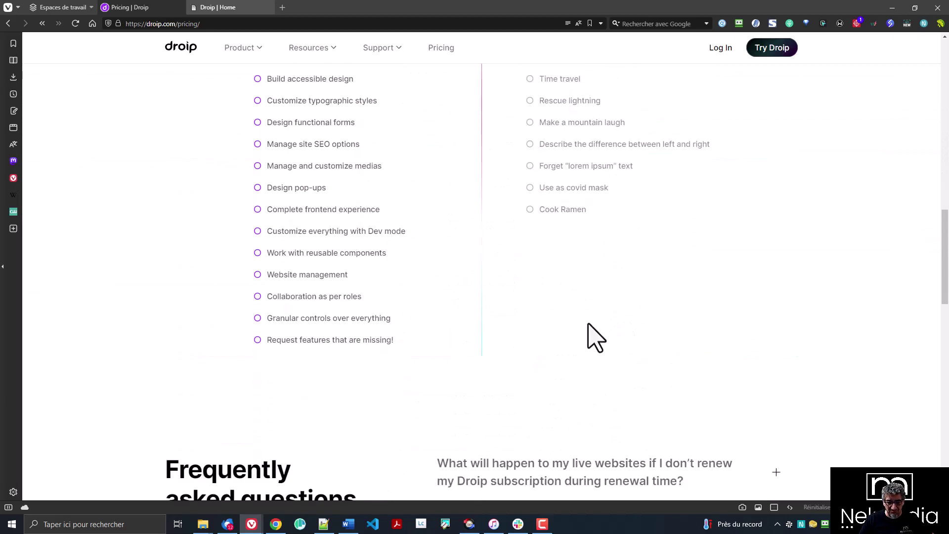
scroll(358, 163, up, 2)
scroll(411, 282, down, 1)
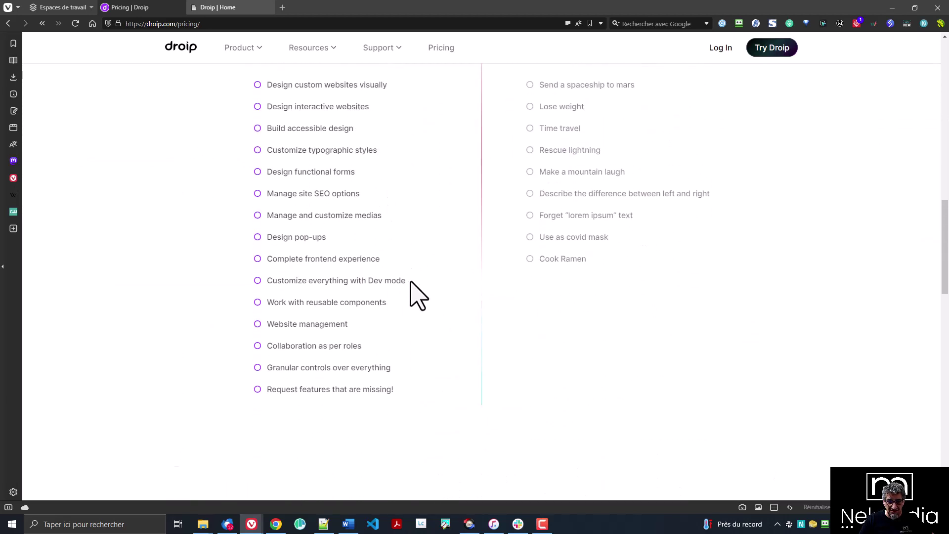
Step: Look through the rest of the pricing page down to the footer and go back to the Single Website plan's renewal terms
scroll(418, 299, down, 8)
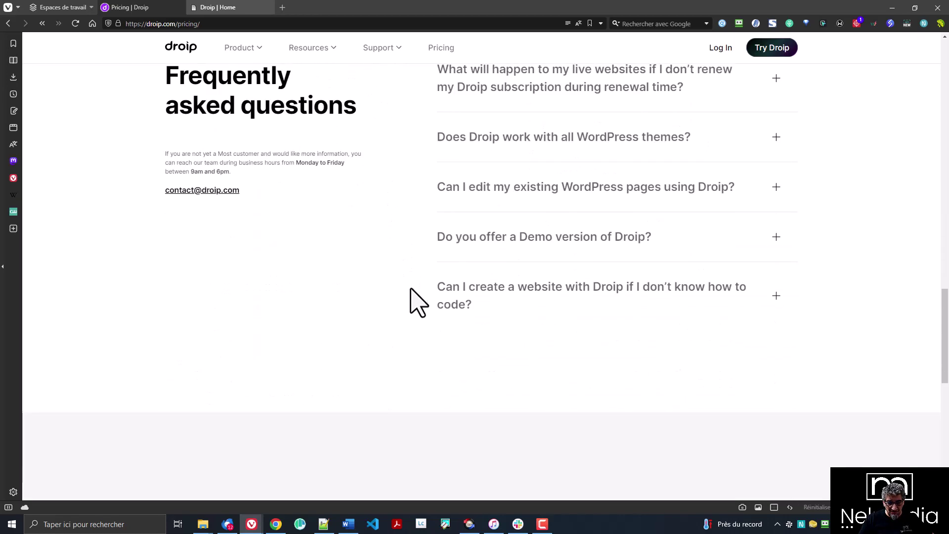
scroll(418, 301, down, 6)
scroll(412, 292, down, 6)
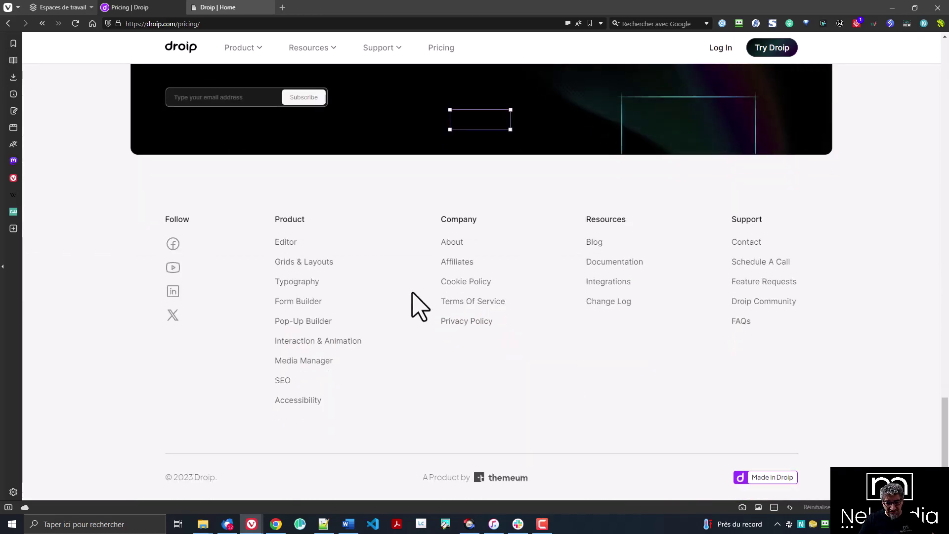
scroll(418, 309, up, 18)
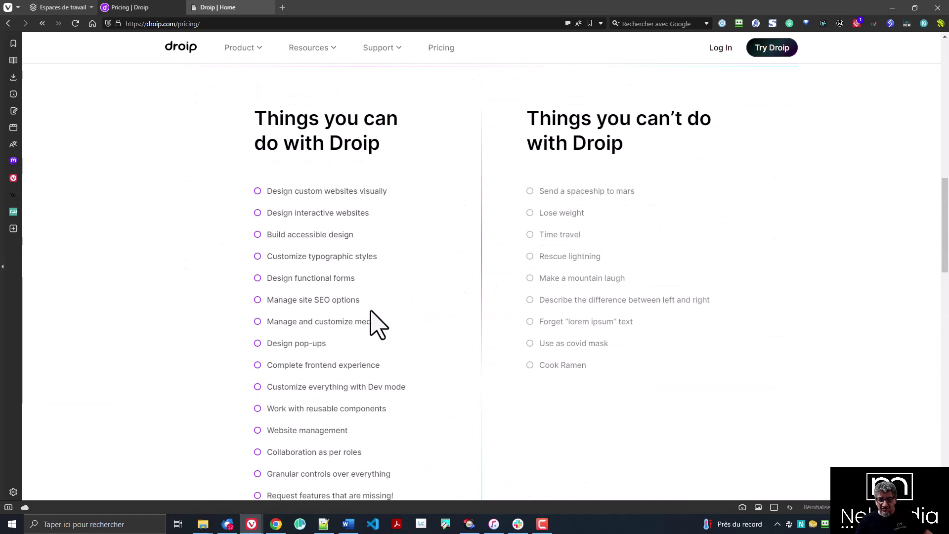
scroll(371, 314, up, 3)
scroll(398, 322, up, 3)
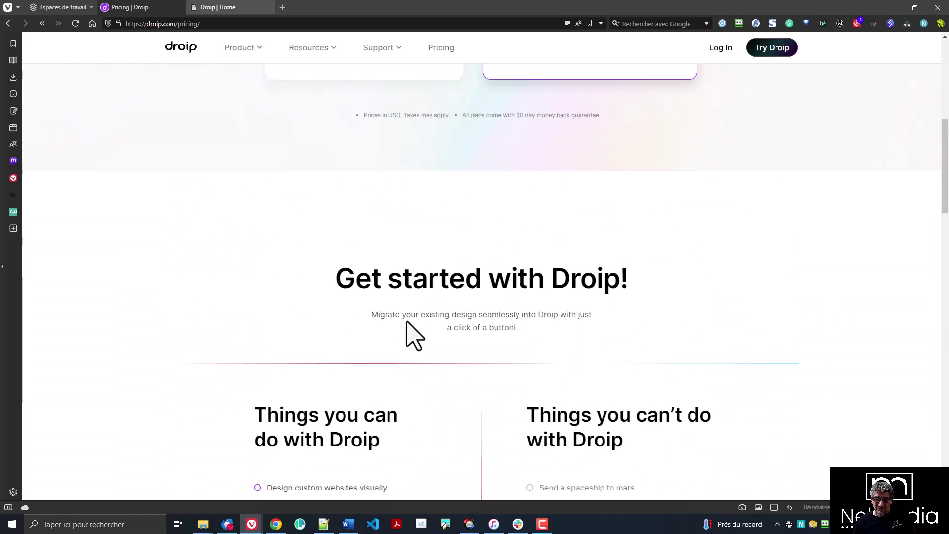
scroll(407, 322, up, 5)
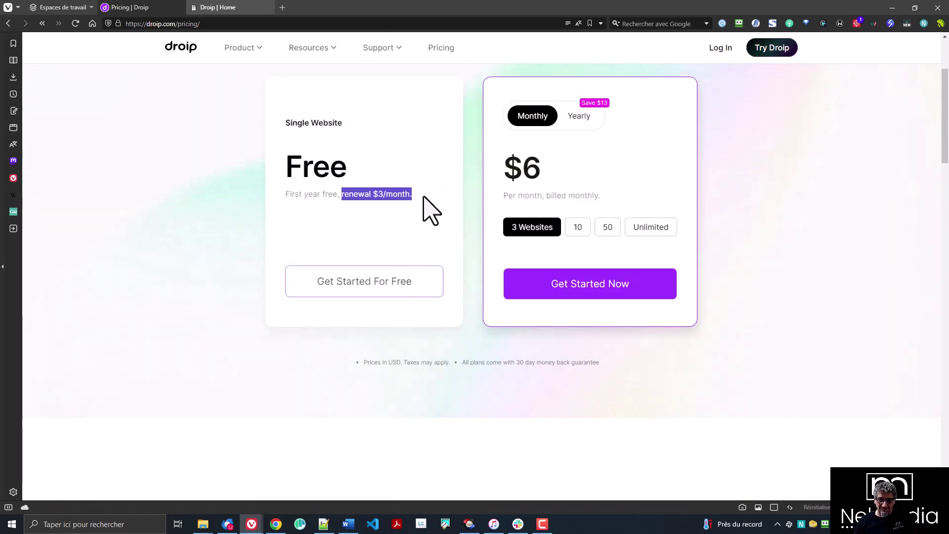
click(381, 197)
drag(381, 197, 413, 195)
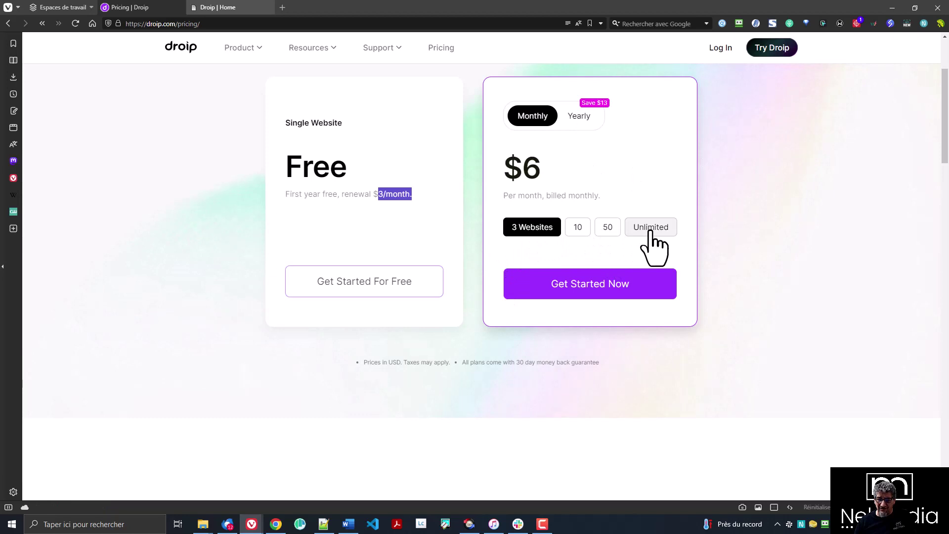
Step: Show the paid plan's yearly price for unlimited websites and highlight the amount
click(582, 123)
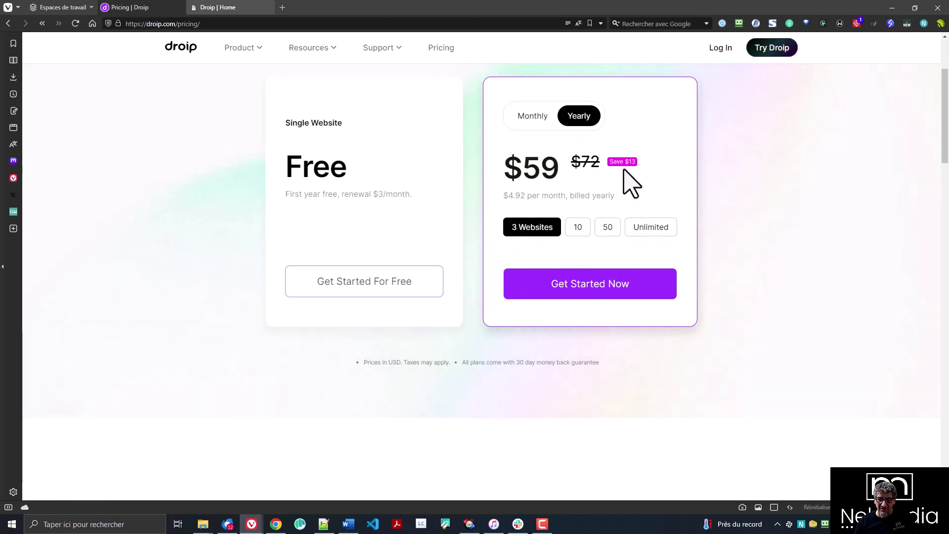
click(649, 227)
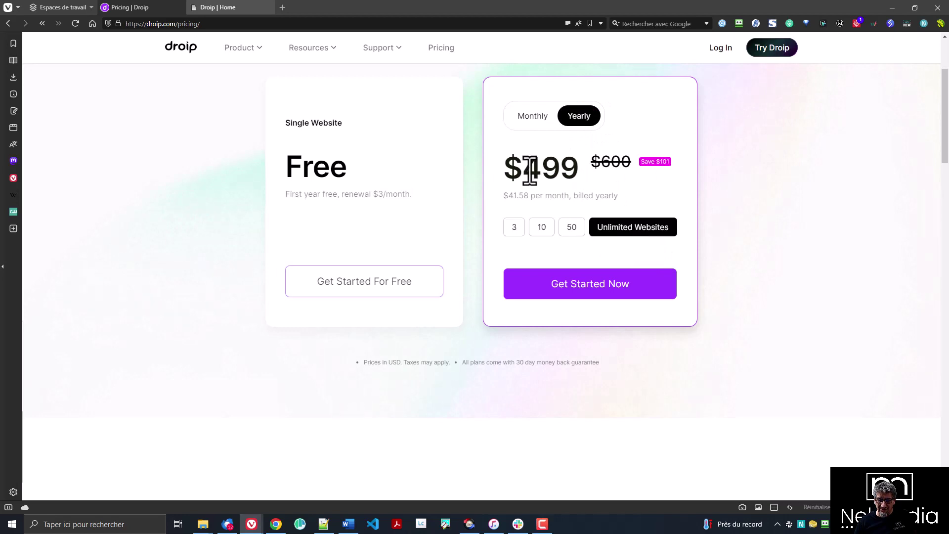
drag(522, 171, 571, 171)
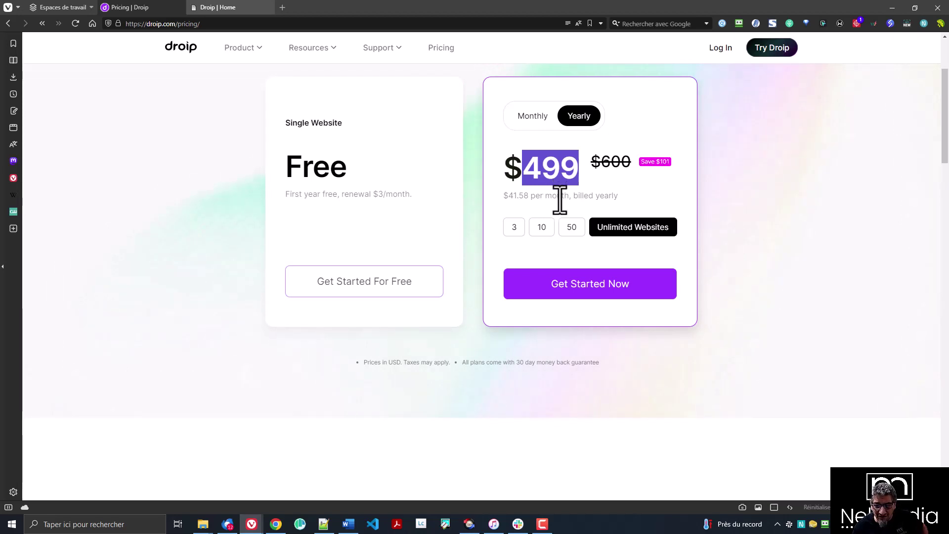
mouse_move(379, 47)
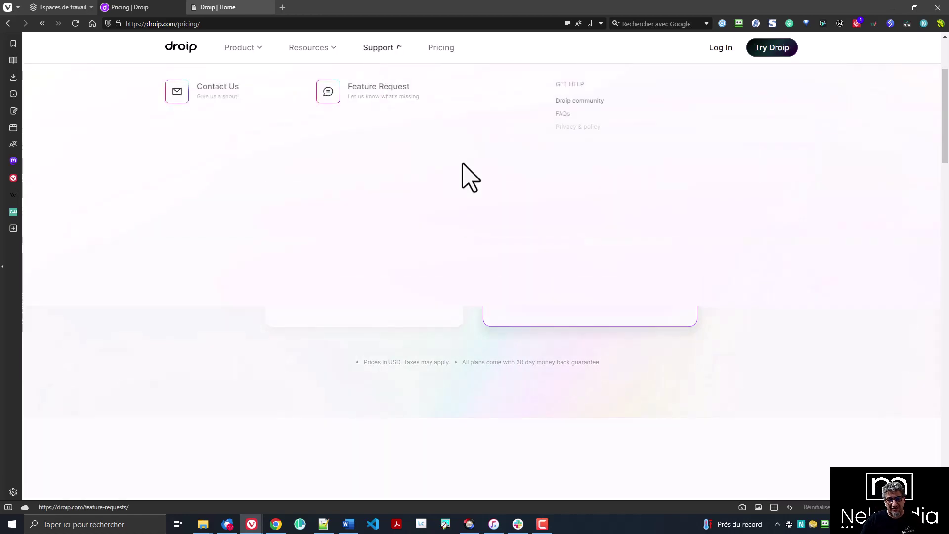
Step: Load elementor.com in a new browser tab and open the pricing page for its Page Builder Plugin
click(282, 8)
text(ele)
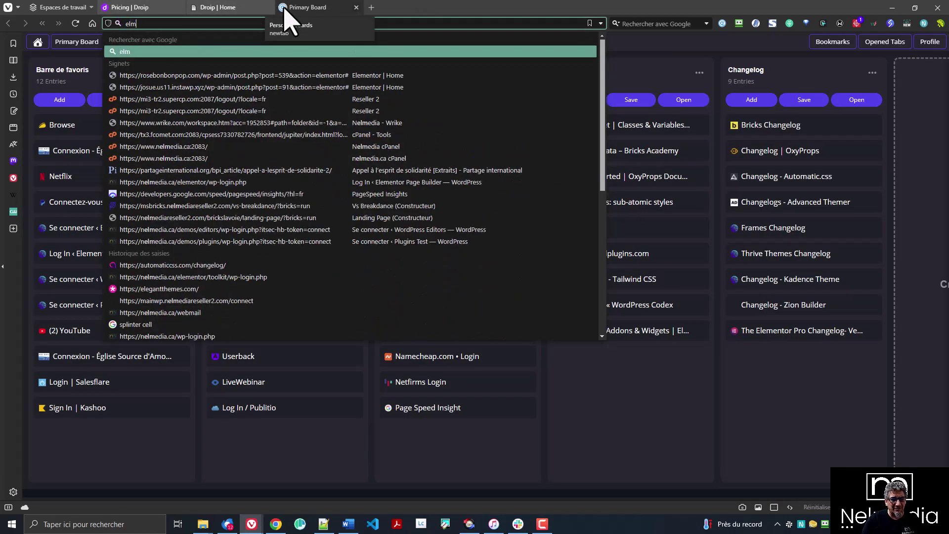
text(mentor.com)
key(Return)
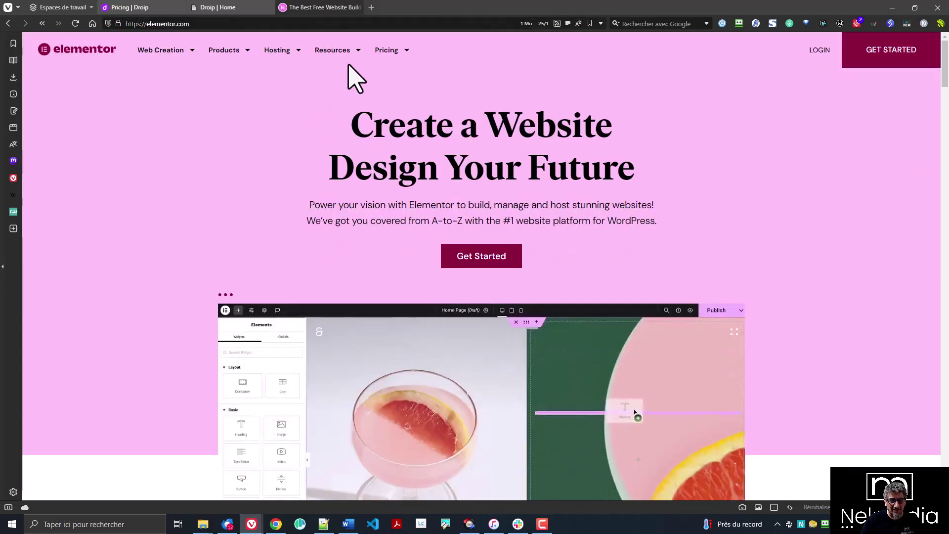
mouse_move(394, 55)
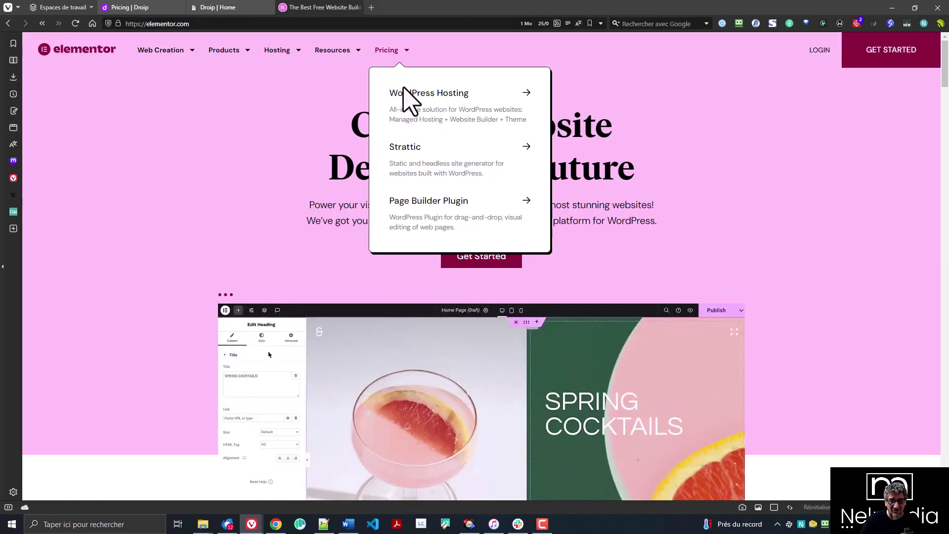
click(438, 217)
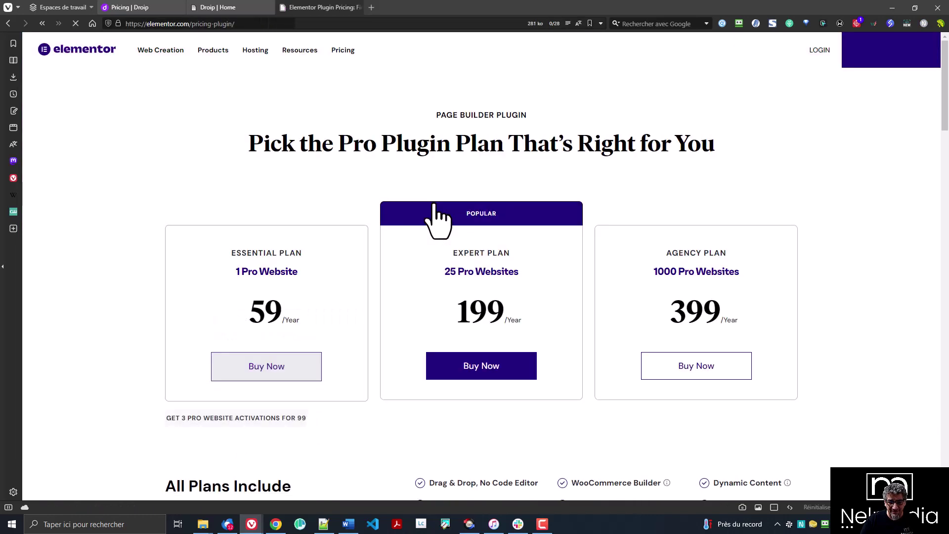
Step: Examine the Elementor Agency Plan's website allowance and yearly price
drag(653, 272, 800, 296)
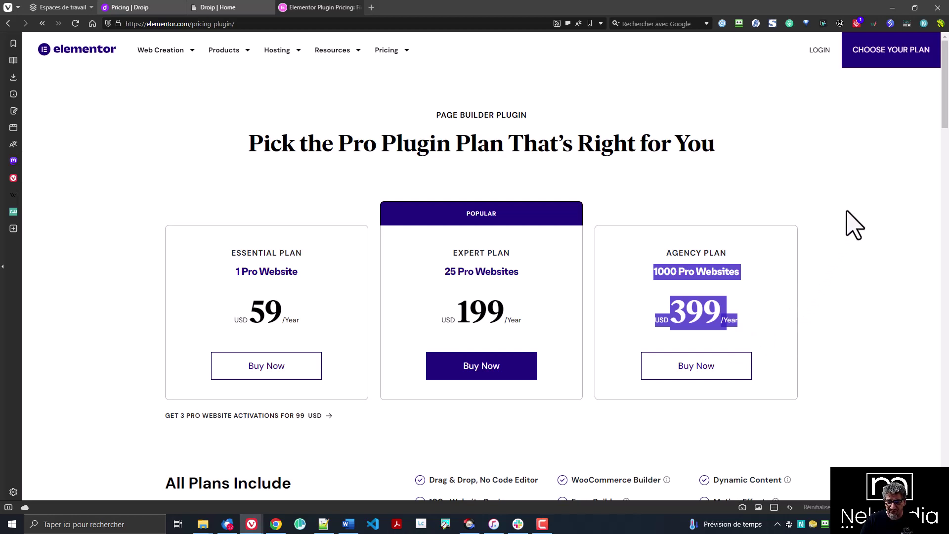
scroll(788, 225, down, 2)
click(779, 230)
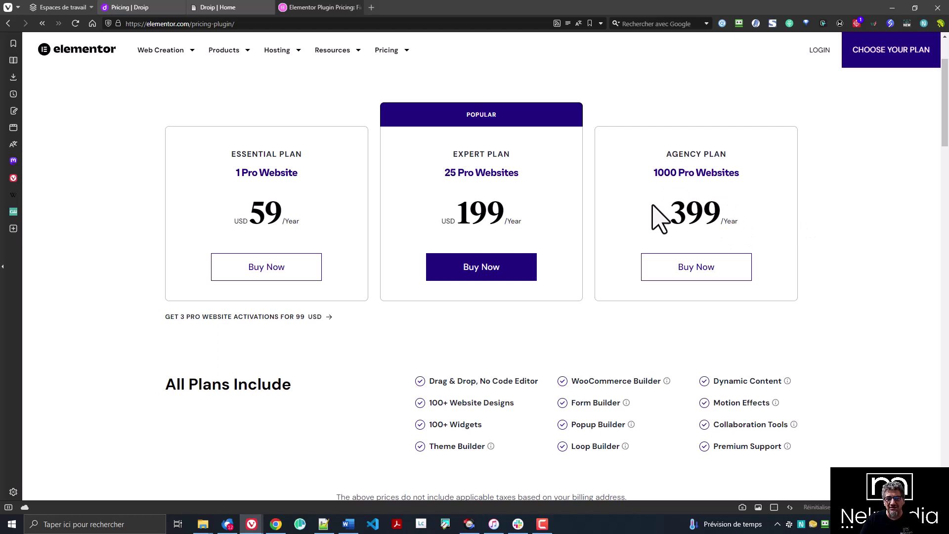
drag(671, 222, 654, 262)
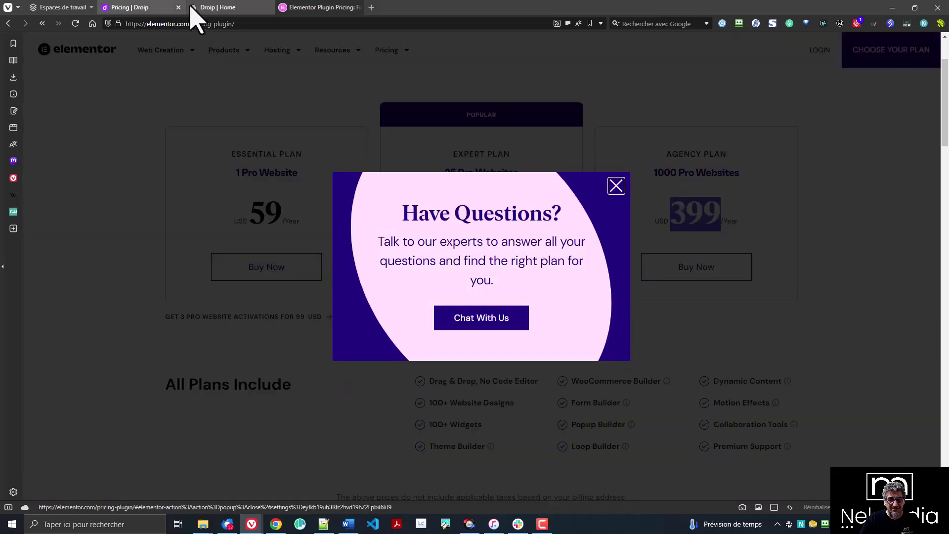
Step: Return to Droip's pricing page and compare the yearly prices for 3, 10, 50 and unlimited websites
click(208, 7)
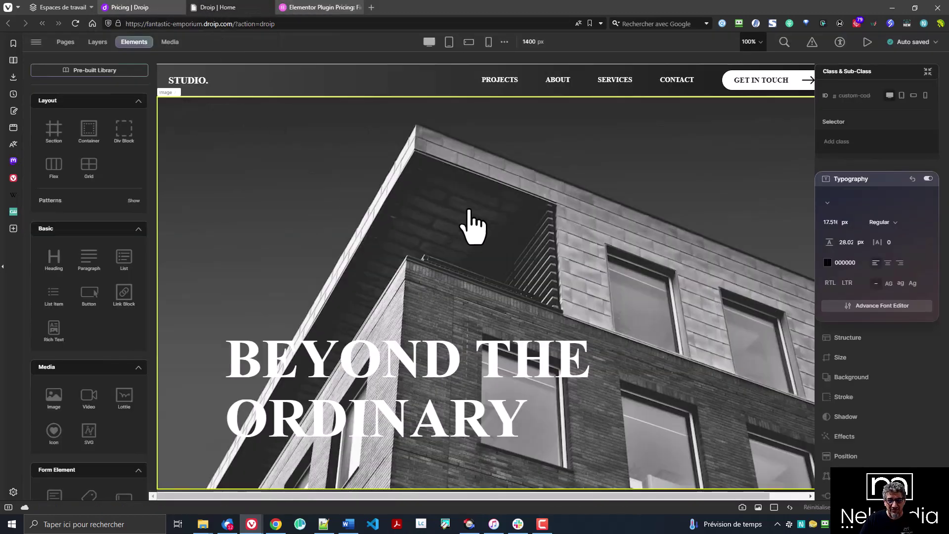
click(165, 9)
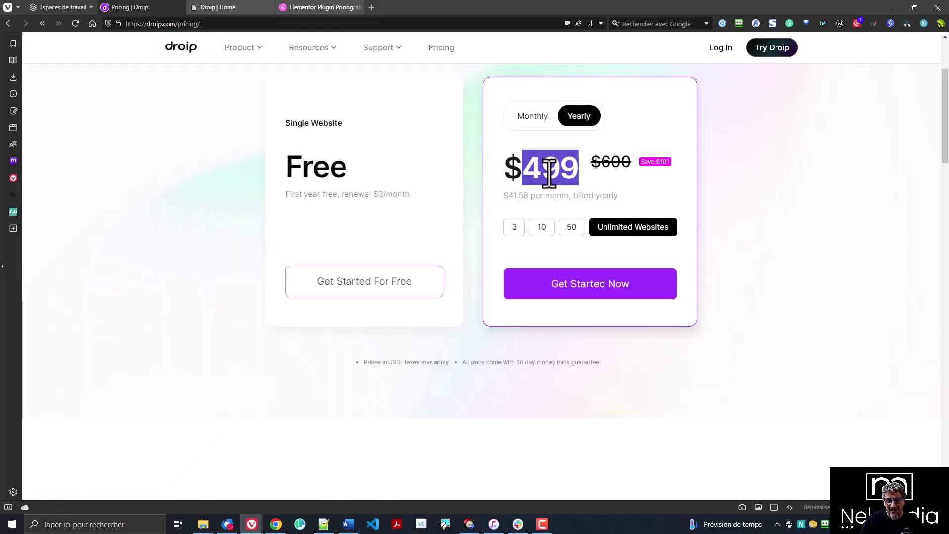
click(549, 195)
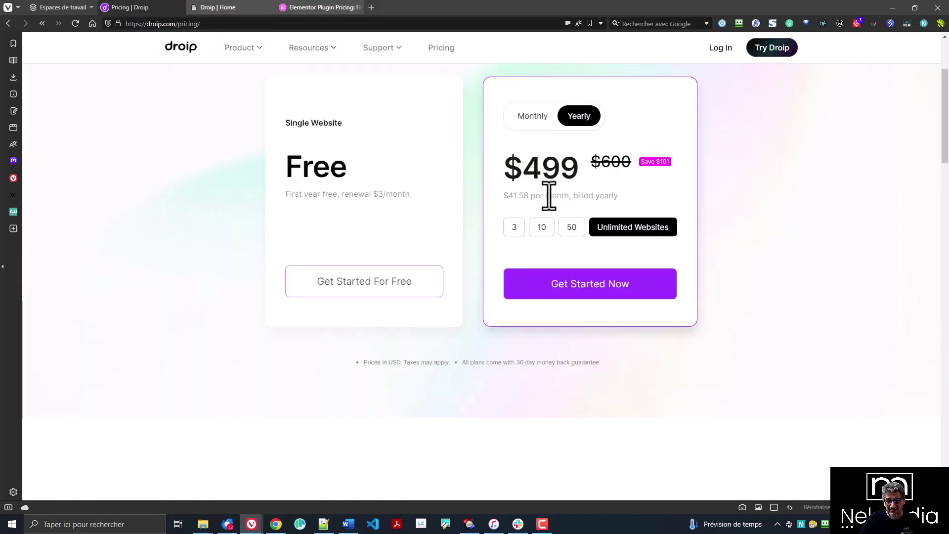
click(517, 229)
click(578, 230)
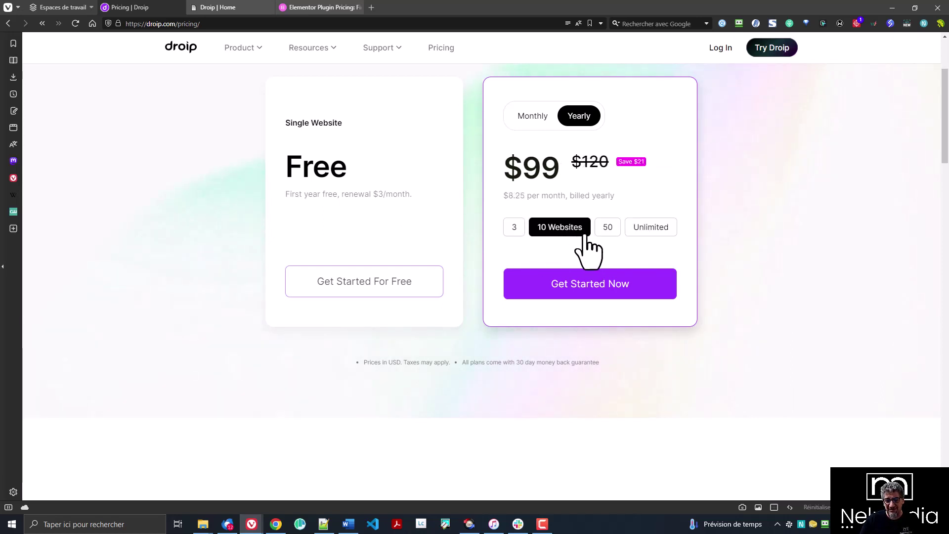
click(609, 229)
click(645, 232)
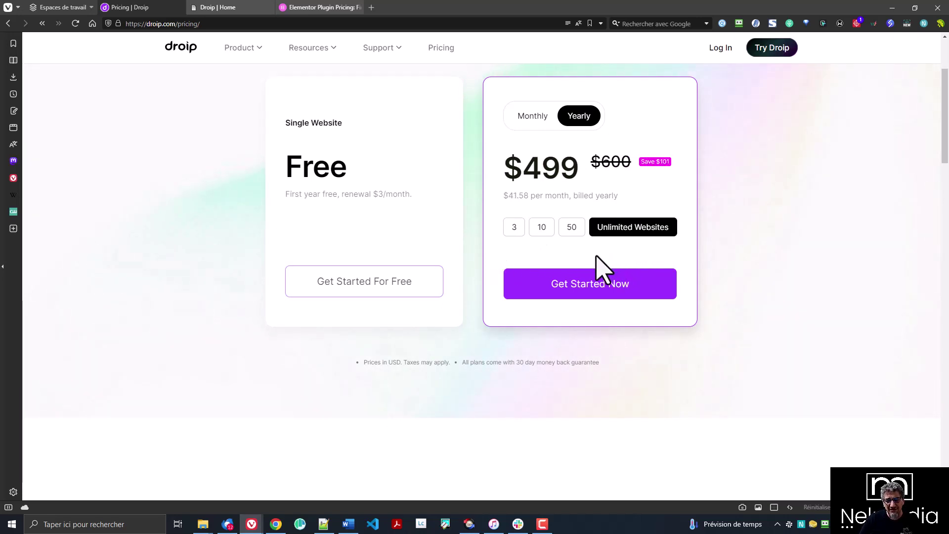
double_click(534, 167)
click(789, 295)
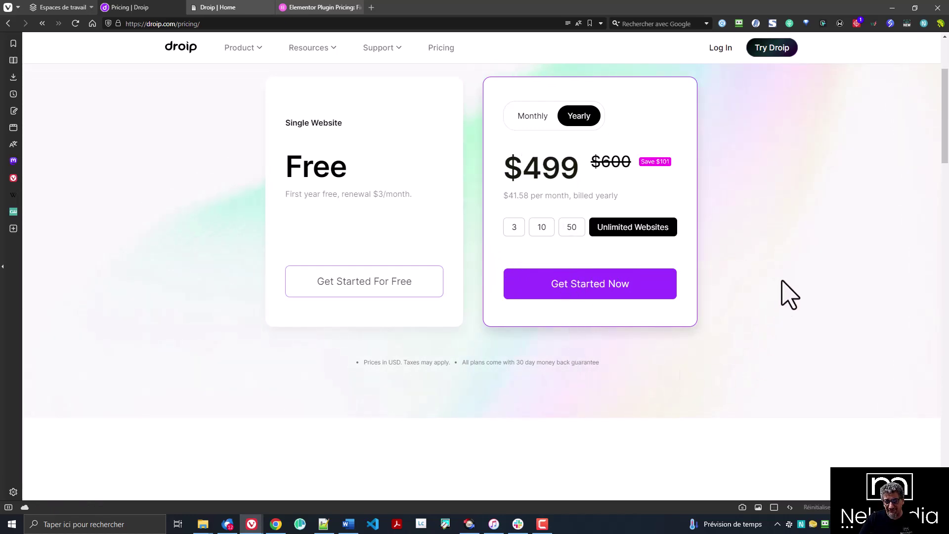
Step: Switch back to the Droip editor and inspect the hero heading, the Projects navigation text and the agency introduction heading
click(212, 8)
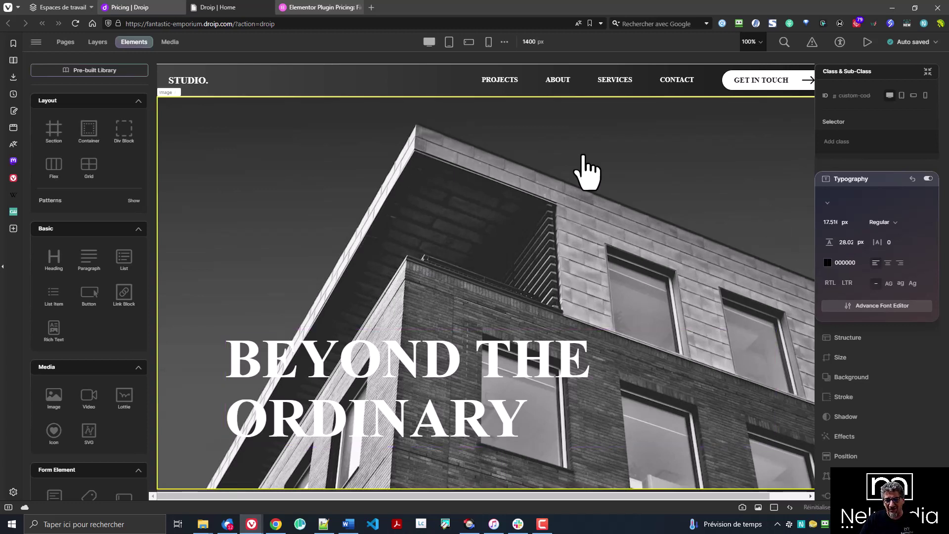
click(383, 378)
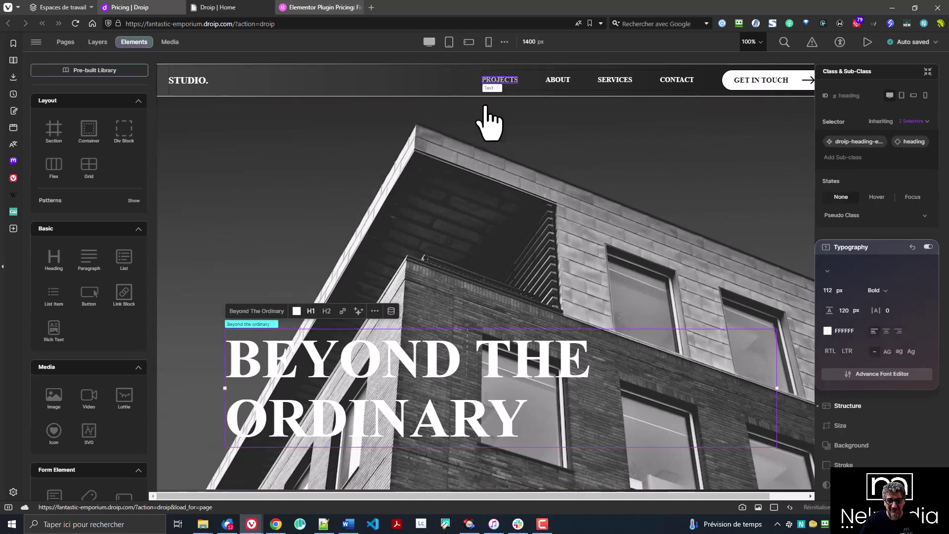
click(492, 85)
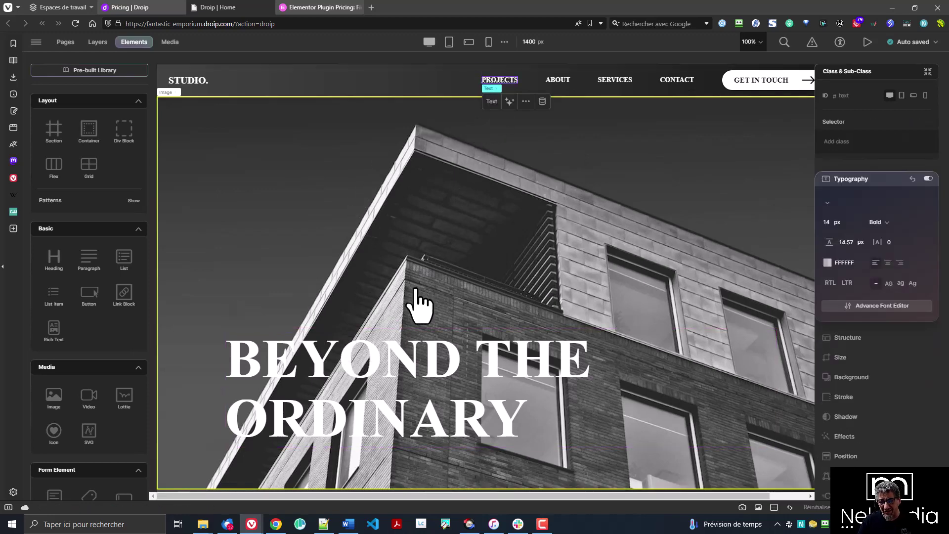
scroll(537, 317, down, 3)
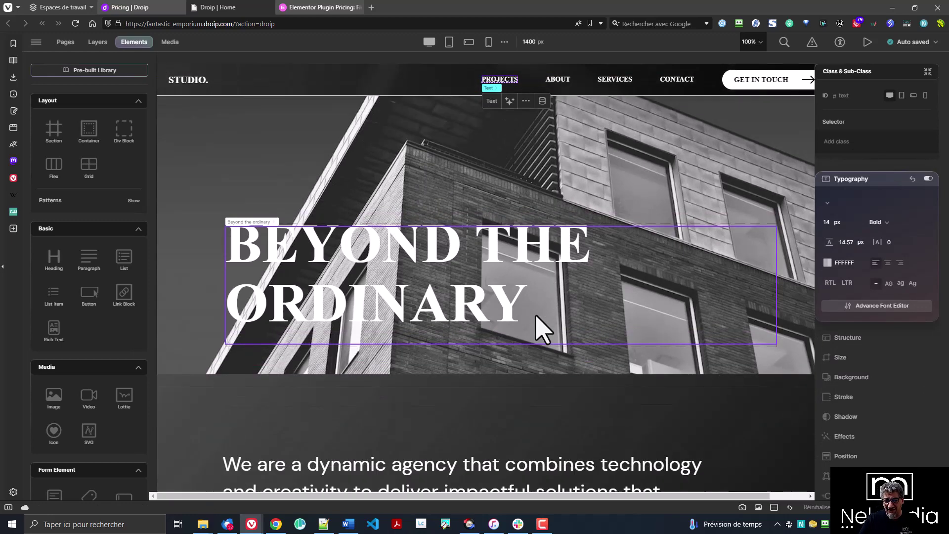
scroll(539, 328, down, 1)
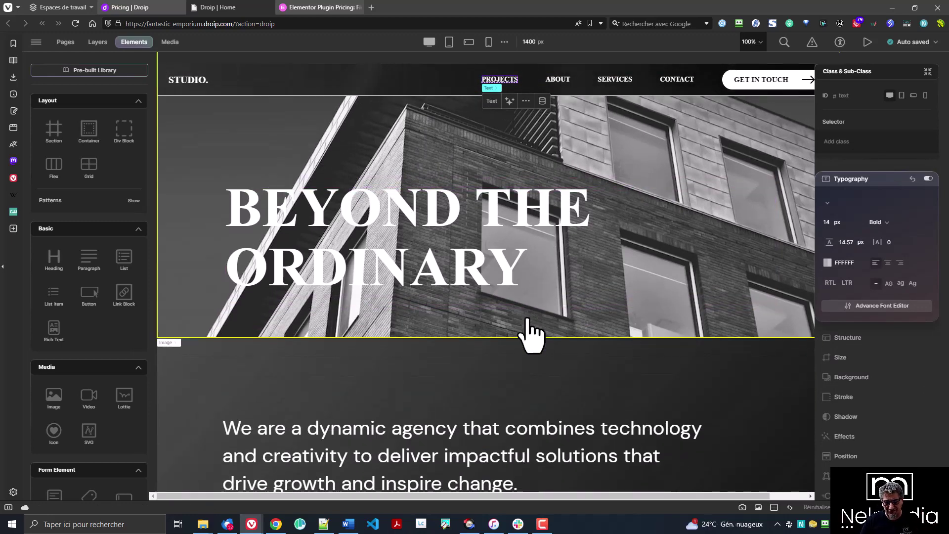
scroll(530, 335, down, 4)
click(311, 307)
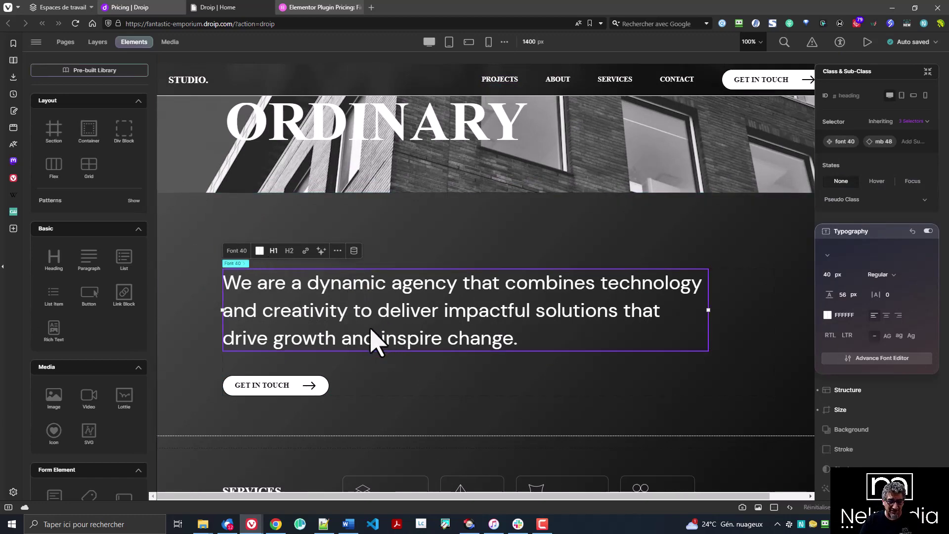
scroll(373, 339, down, 1)
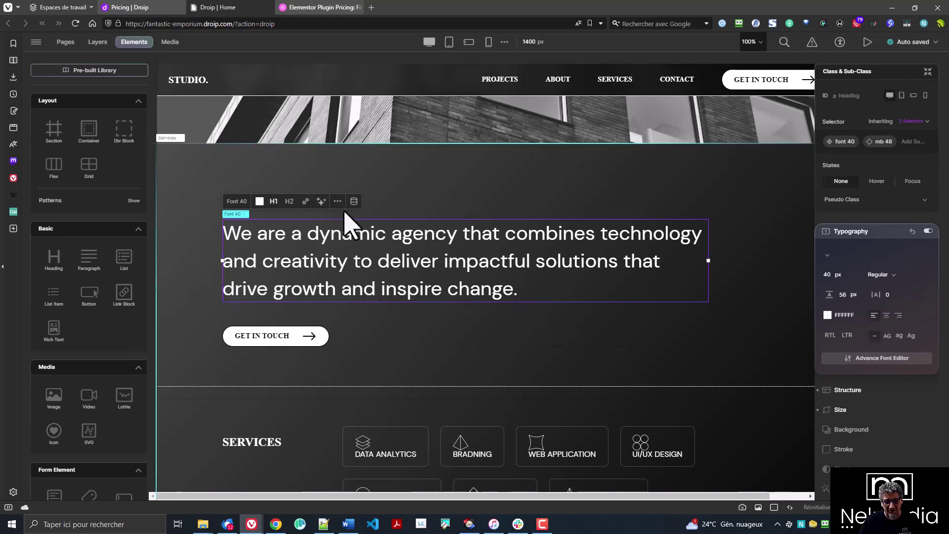
scroll(346, 217, up, 4)
click(403, 239)
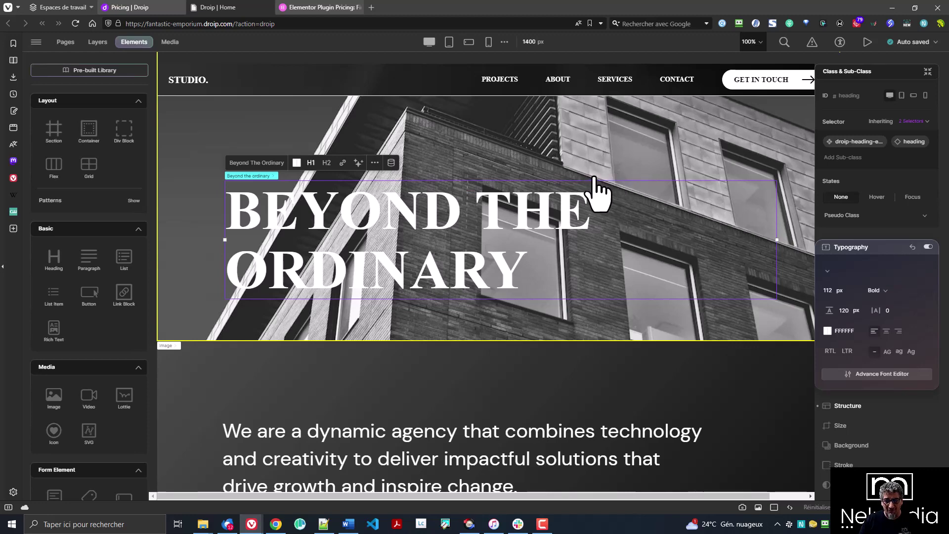
Step: Review the home page layout in the editor from the hero through the latest work, slider, contact form and grid to the footer
scroll(643, 202, up, 3)
scroll(604, 196, down, 15)
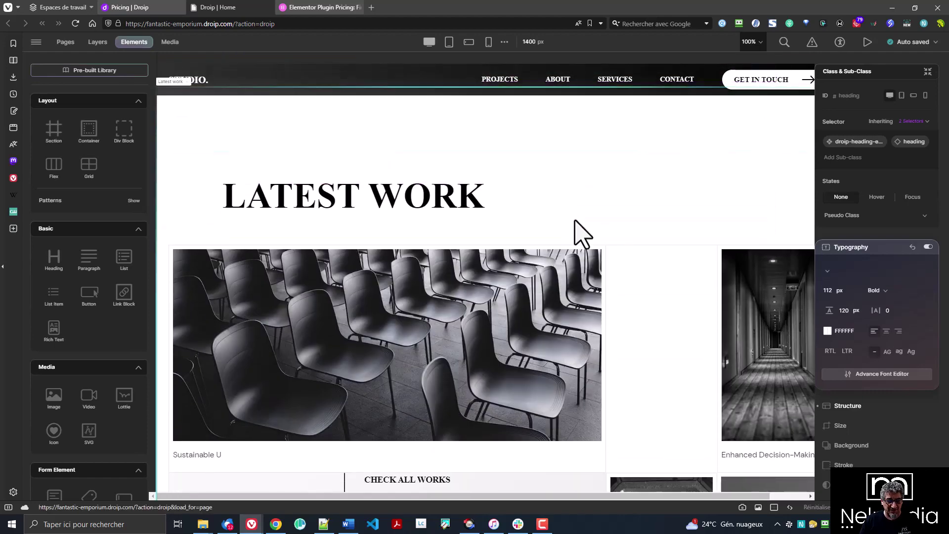
scroll(588, 239, down, 9)
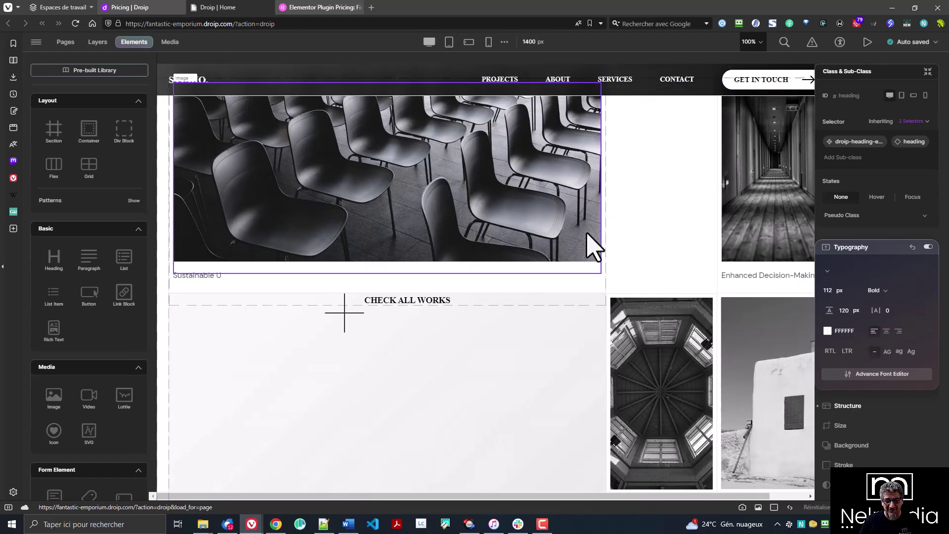
scroll(551, 257, down, 15)
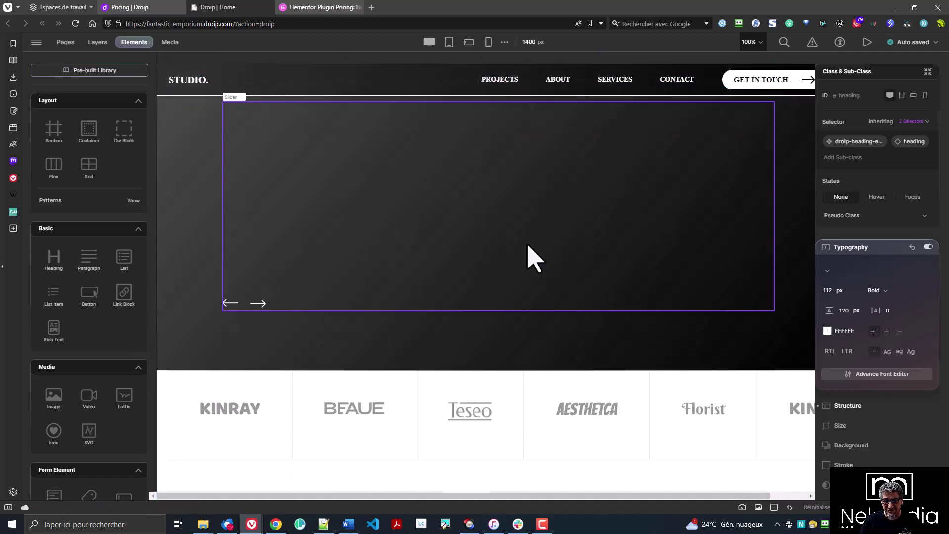
scroll(519, 252, down, 10)
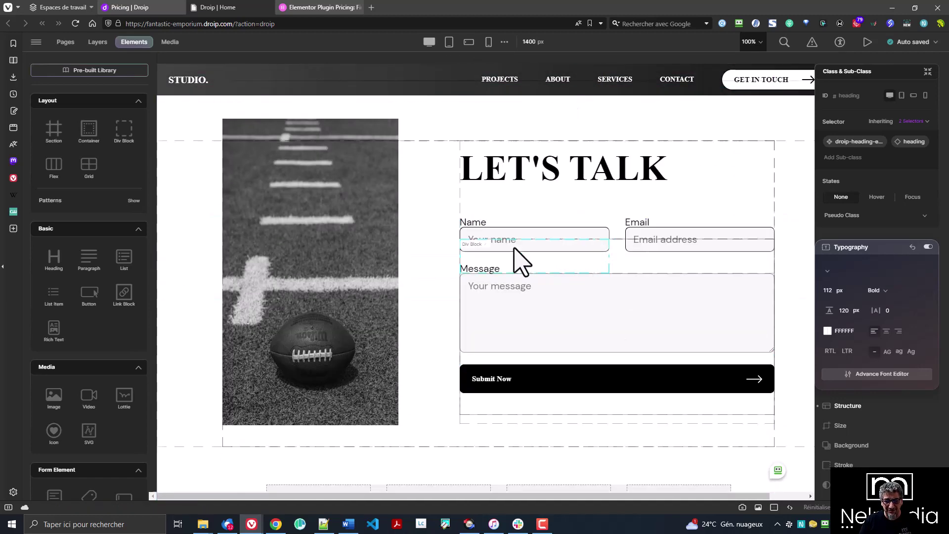
scroll(512, 246, down, 8)
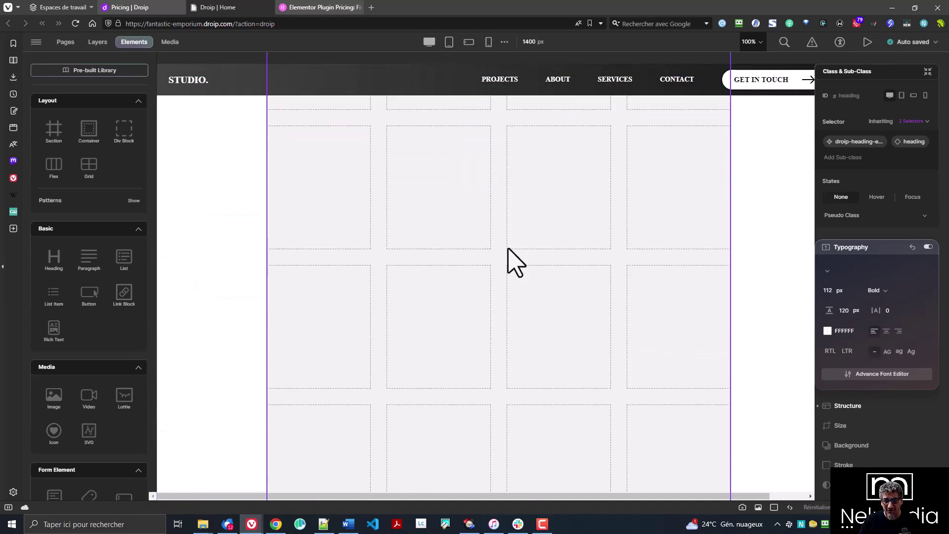
scroll(511, 259, down, 5)
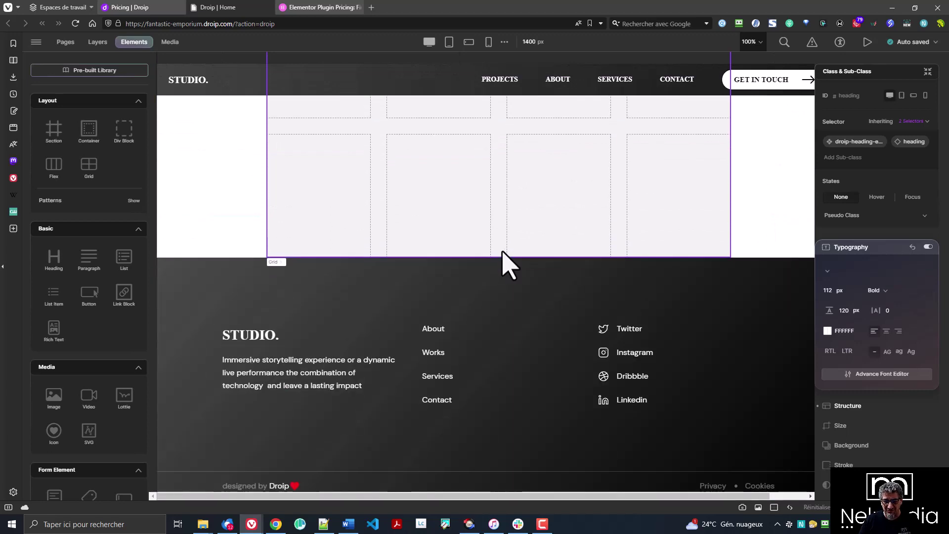